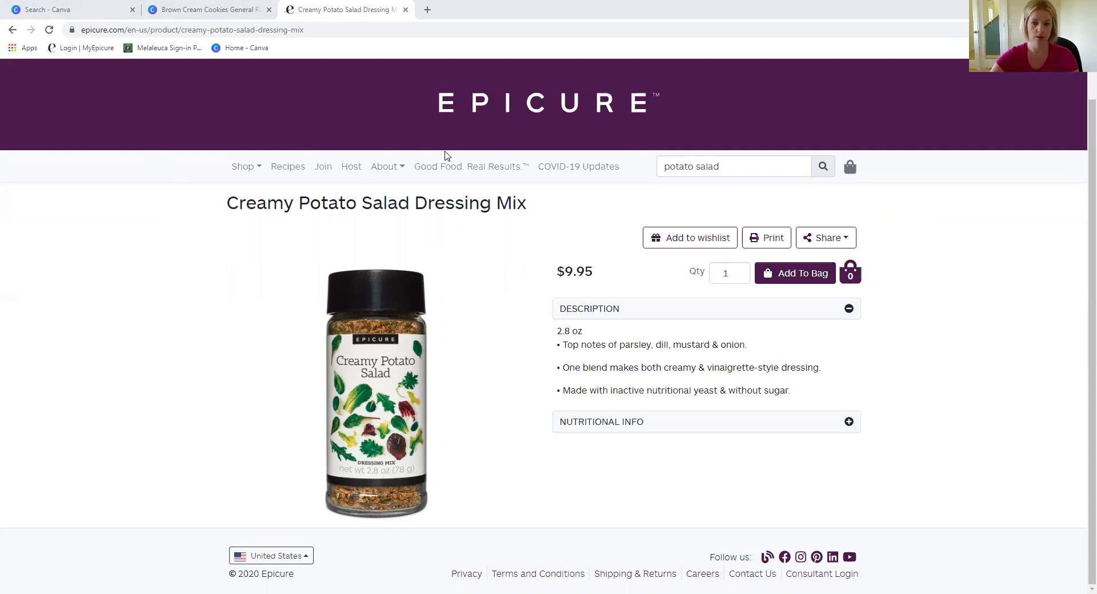
Go back to the Creamy Potato Salad recipe page and open the Better Than Bacon Topper product
{"action": "key", "text": "alt+Tab"}
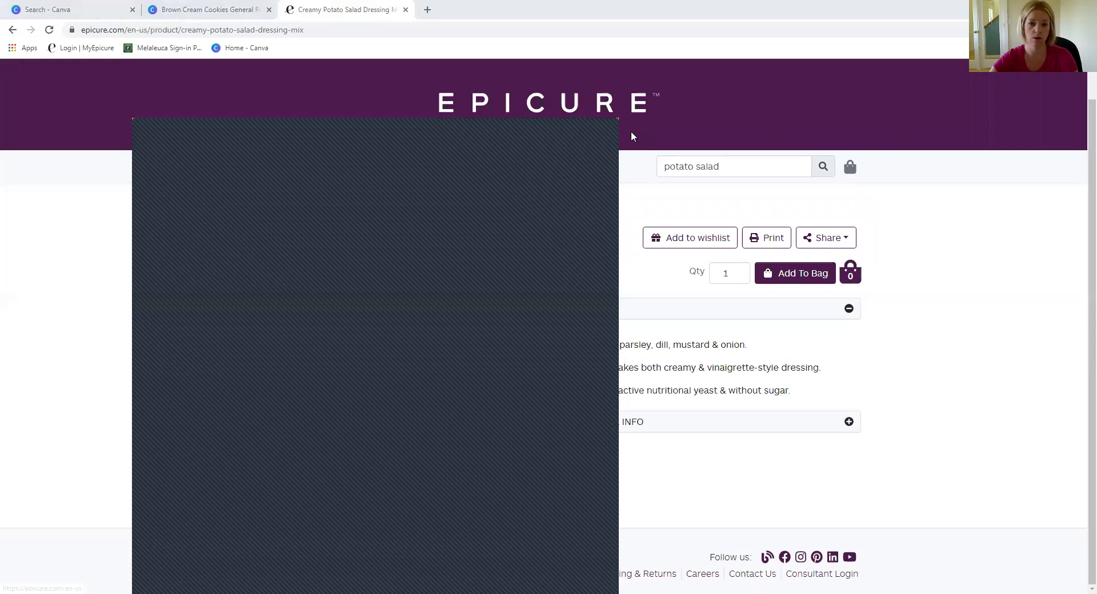
{"action": "left_click", "coordinate": [181, 10]}
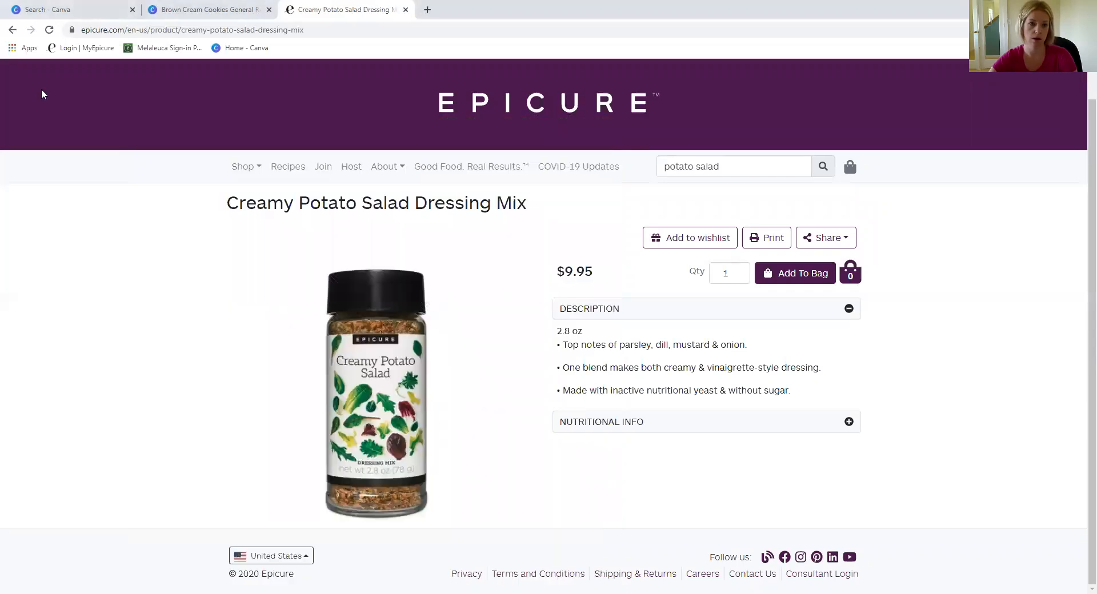
{"action": "left_click", "coordinate": [12, 31]}
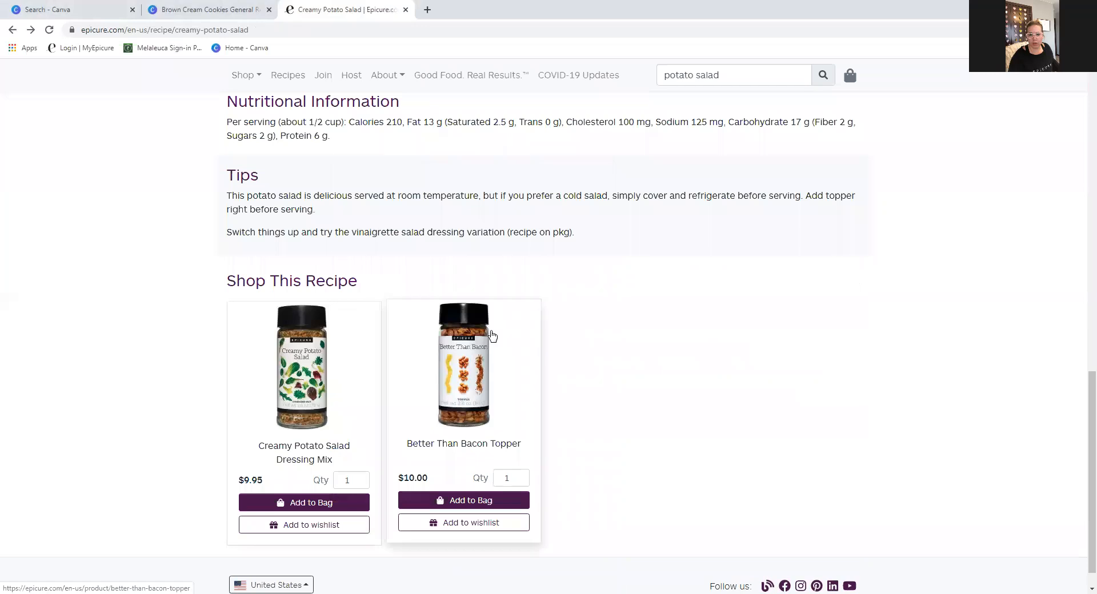
{"action": "left_click", "coordinate": [506, 358]}
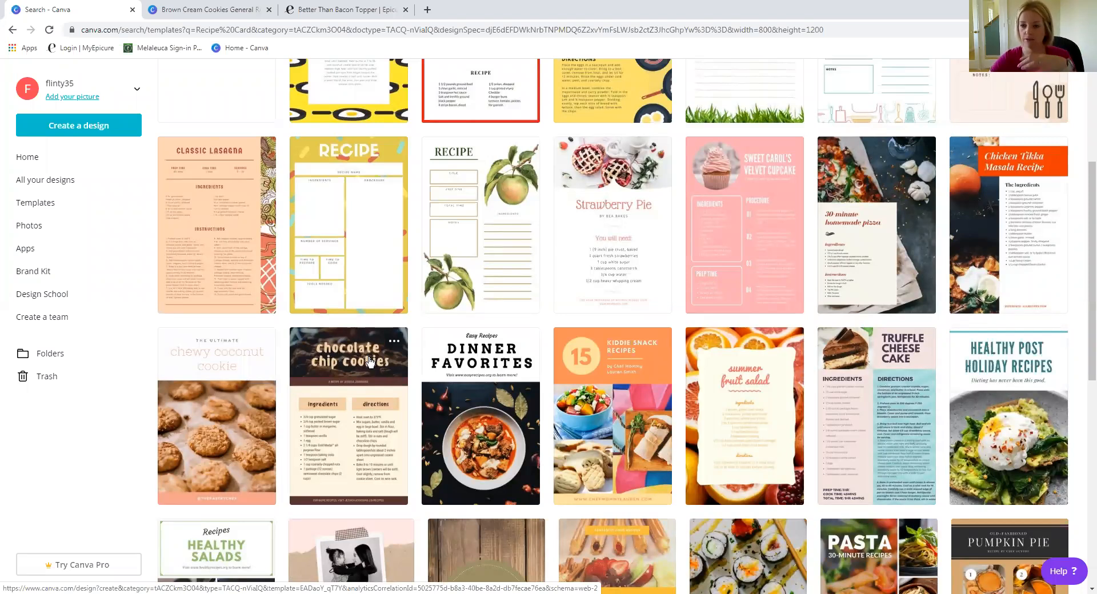
Switch from the Canva home page to the Brown Cream Cookies recipe card design and show its uploaded images
{"action": "left_click", "coordinate": [38, 163]}
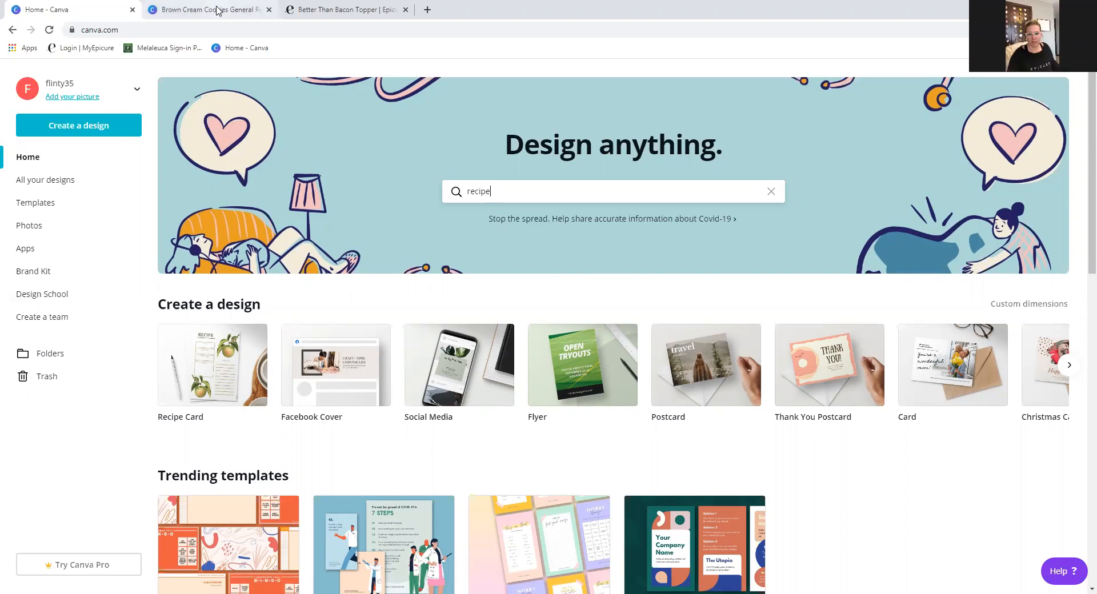
{"action": "left_click", "coordinate": [220, 10]}
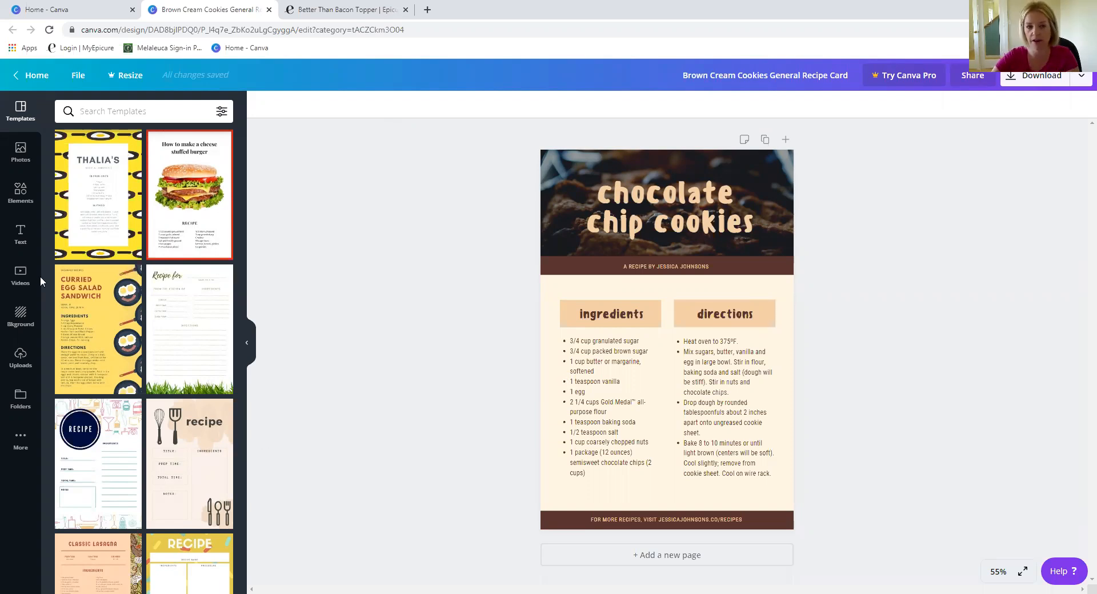
{"action": "left_click", "coordinate": [20, 371]}
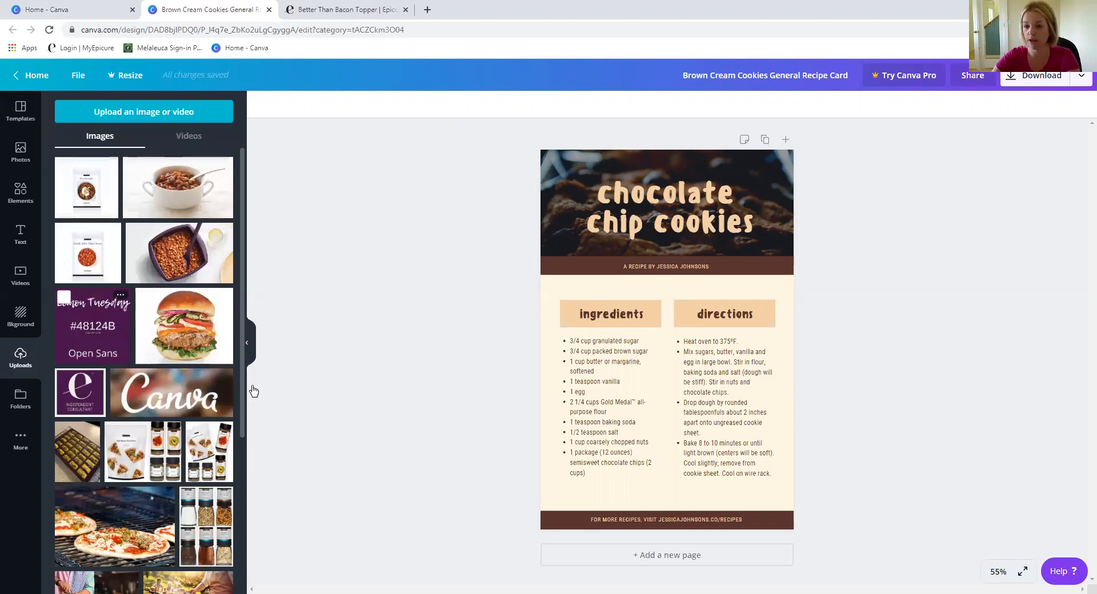
{"action": "left_click_drag", "start_coordinate": [491, 480], "coordinate": [38, 338]}
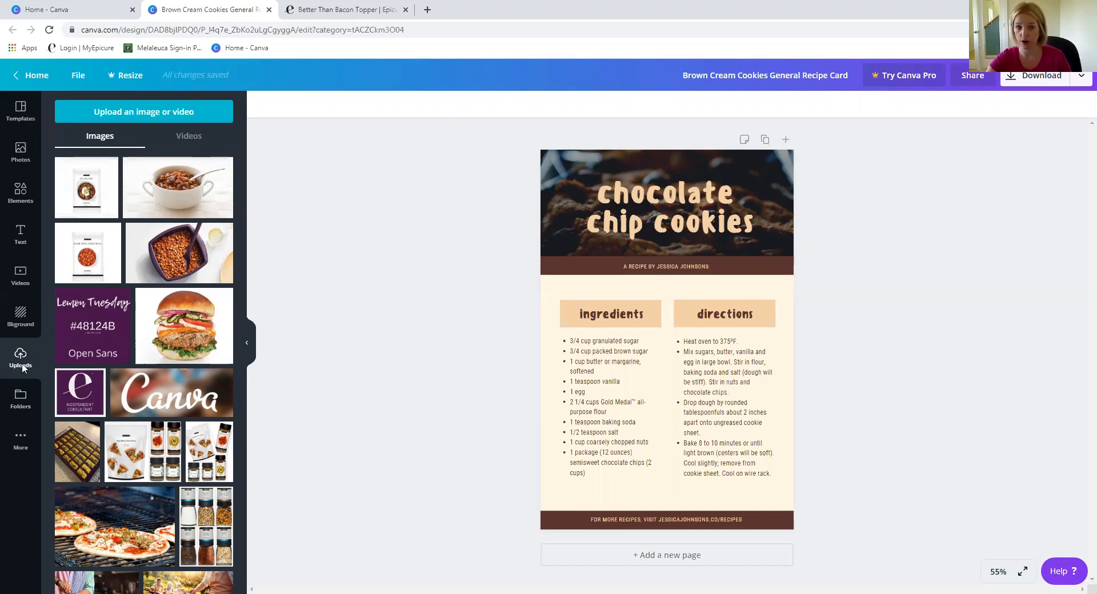
Start an image upload and browse to the A-Graphics Zoom folder on the desktop
{"action": "left_click", "coordinate": [135, 117]}
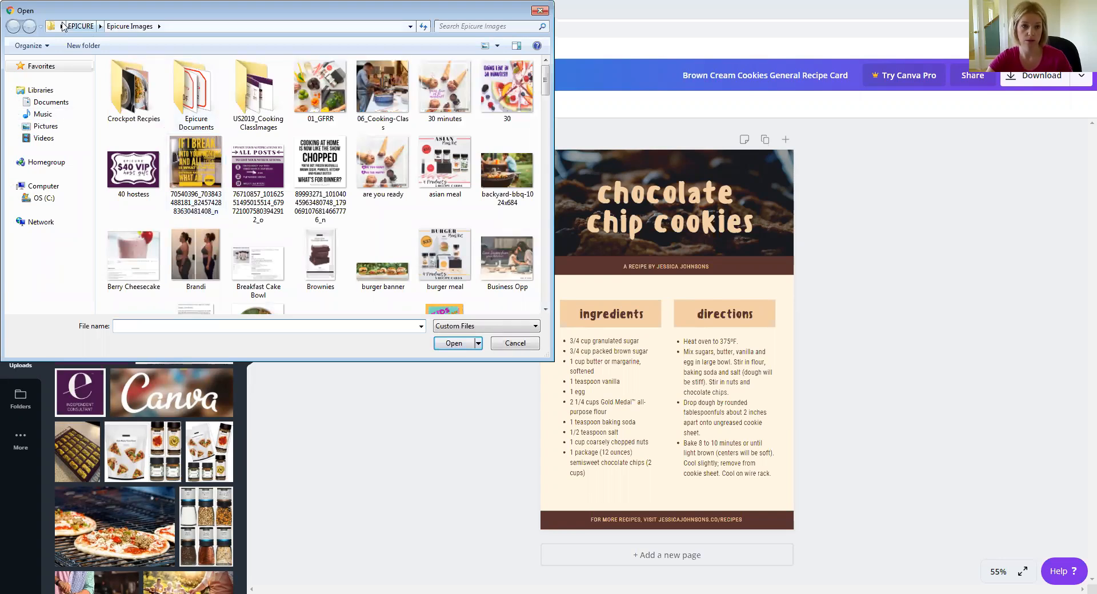
{"action": "left_click", "coordinate": [61, 26]}
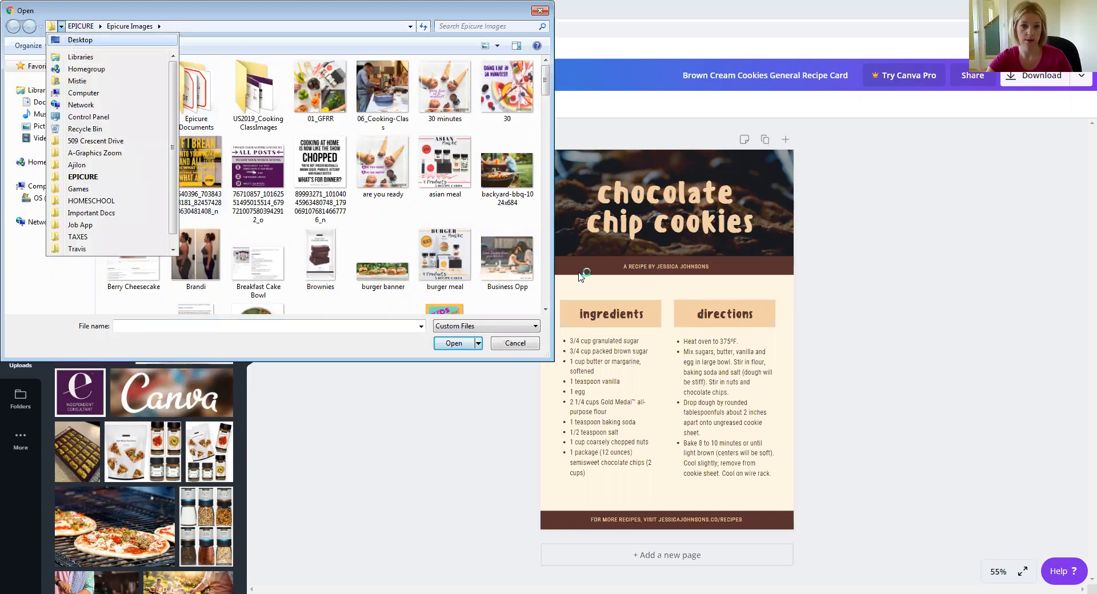
{"action": "left_click", "coordinate": [79, 40]}
{"action": "double_click", "coordinate": [512, 95]}
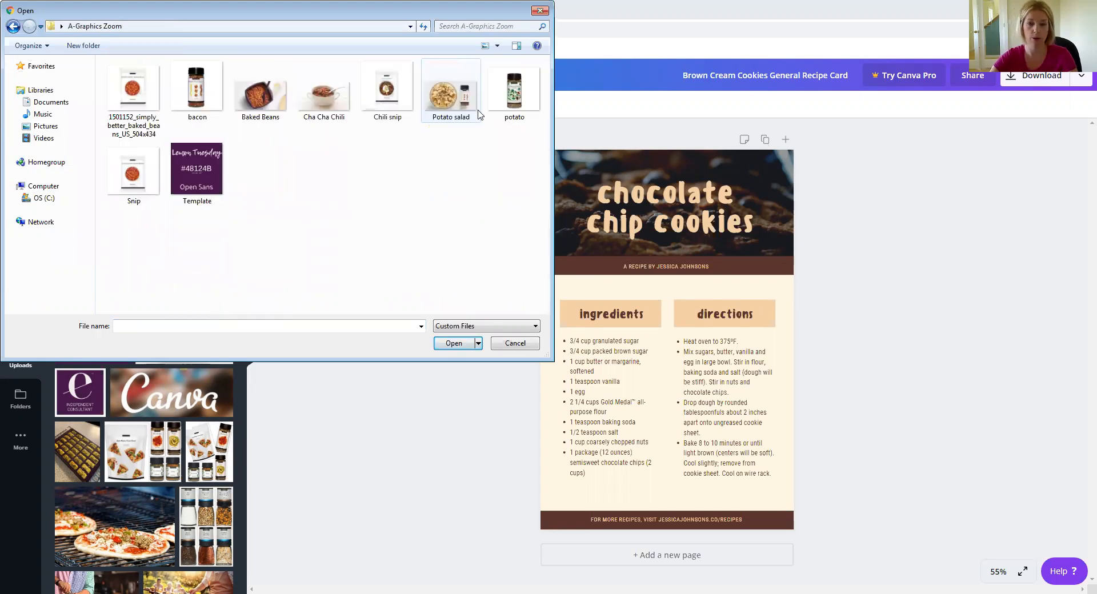
Upload the three images named Potato salad, potato and bacon to the design
{"action": "left_click", "coordinate": [465, 104]}
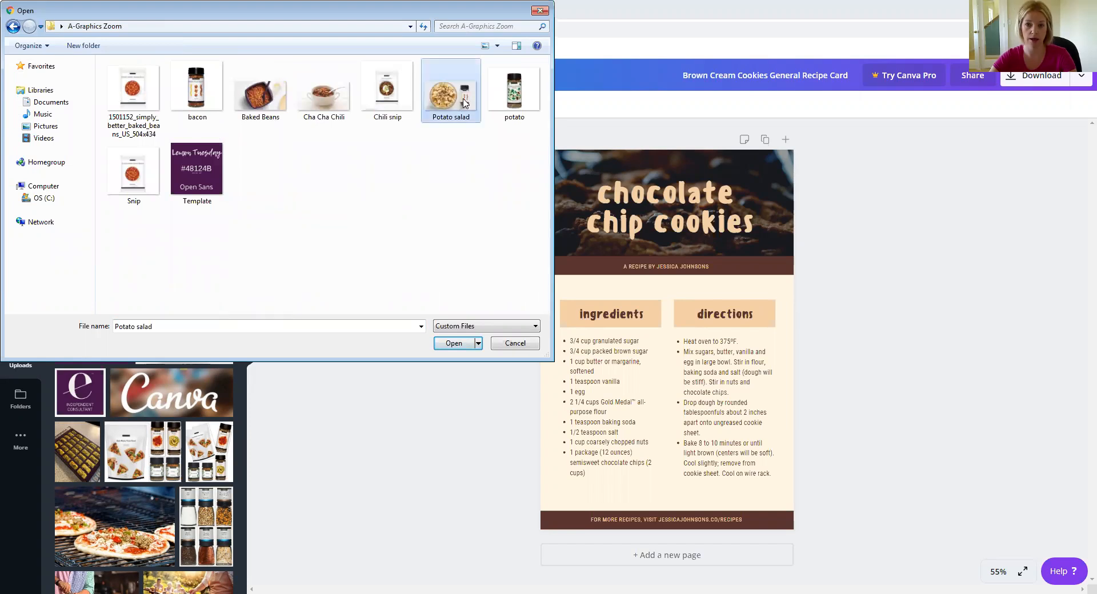
{"action": "left_click", "coordinate": [517, 95], "text": "shift"}
{"action": "left_click", "coordinate": [191, 95], "text": "shift"}
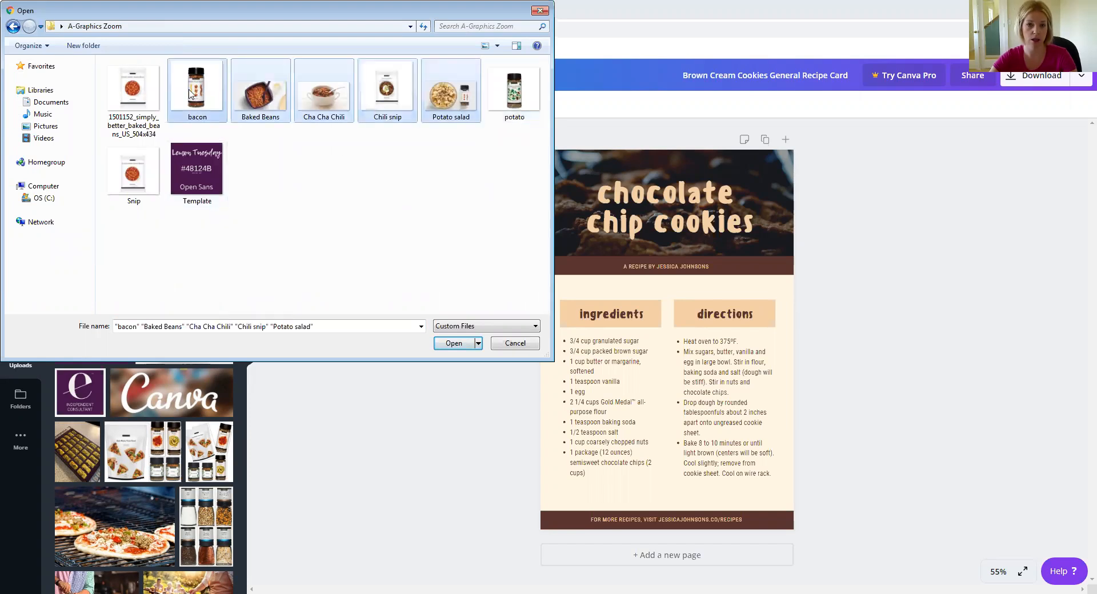
{"action": "left_click", "coordinate": [443, 110], "text": "ctrl"}
{"action": "left_click", "coordinate": [496, 109], "text": "ctrl"}
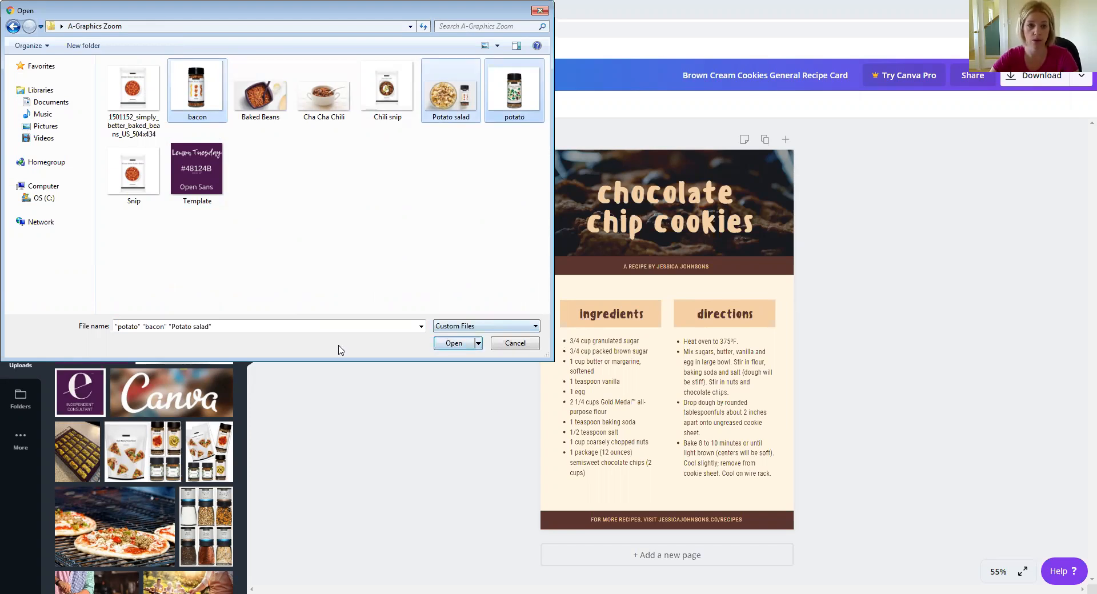
{"action": "key", "text": "Return"}
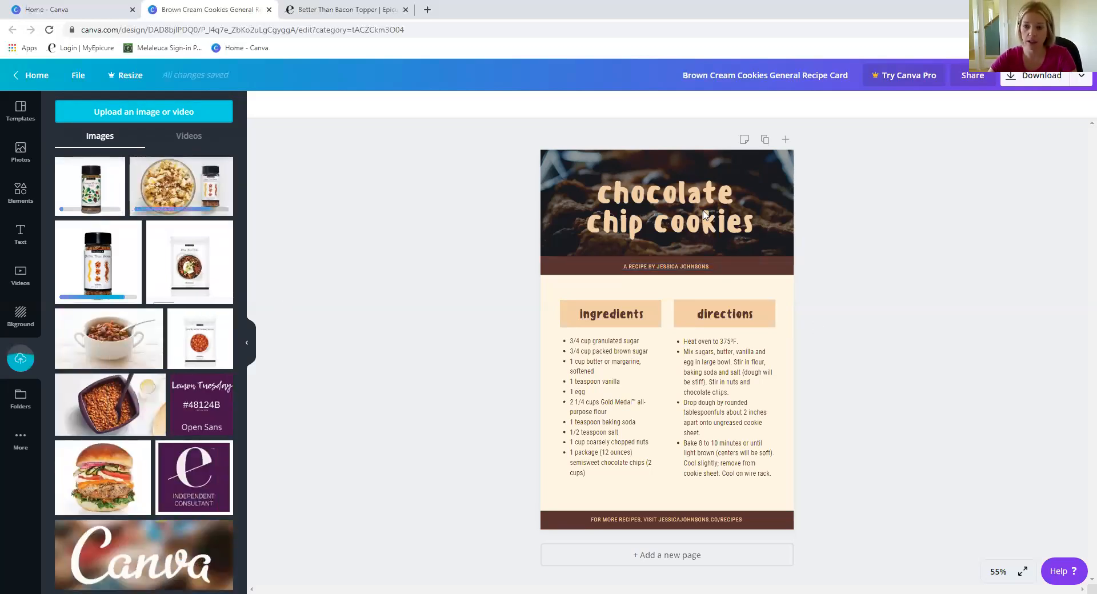
Delete the "chocolate chip cookies" title text from the recipe card's header
{"action": "left_click", "coordinate": [782, 269]}
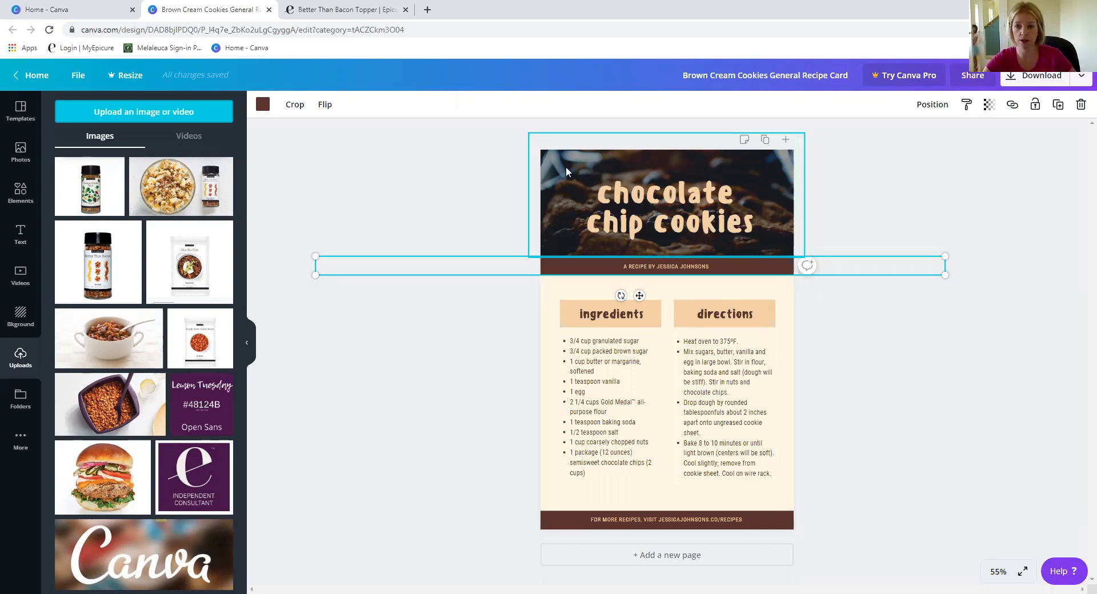
{"action": "left_click", "coordinate": [624, 163]}
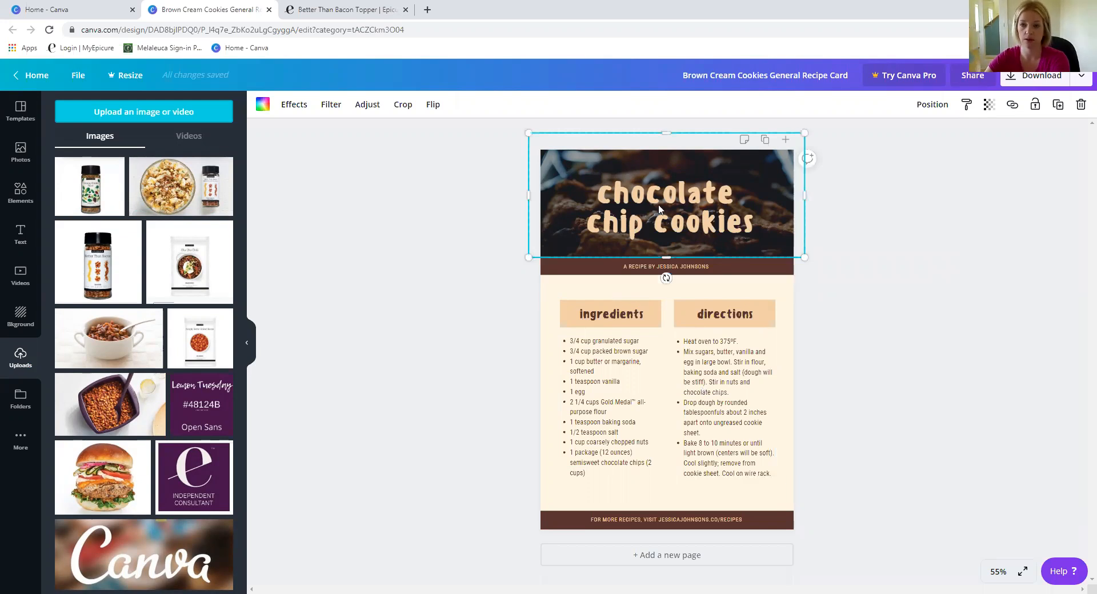
{"action": "left_click", "coordinate": [659, 209]}
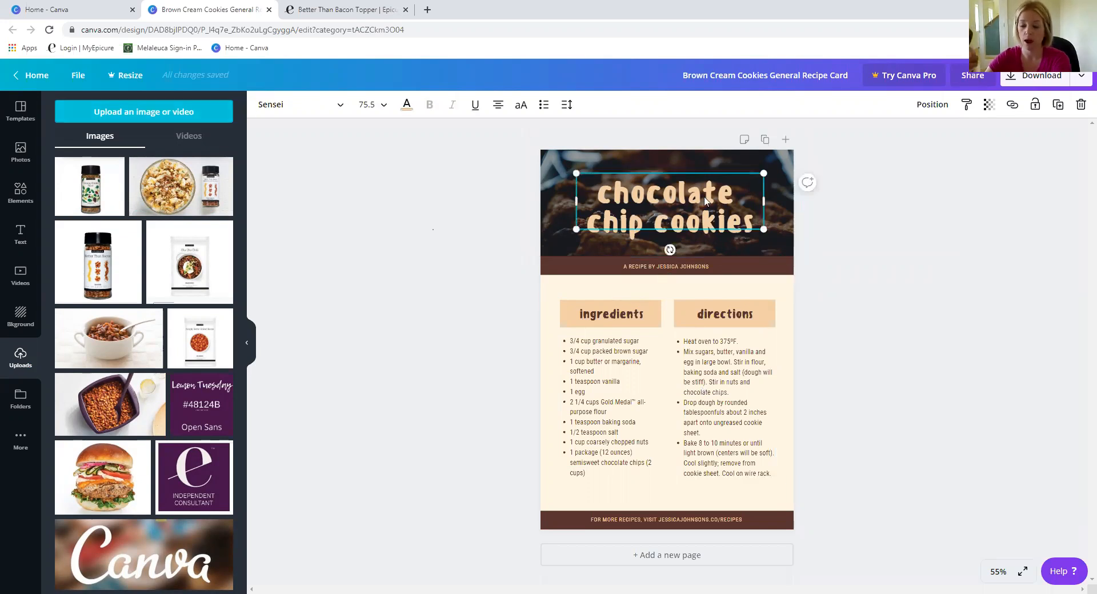
{"action": "left_click", "coordinate": [795, 192]}
{"action": "left_click", "coordinate": [771, 183]}
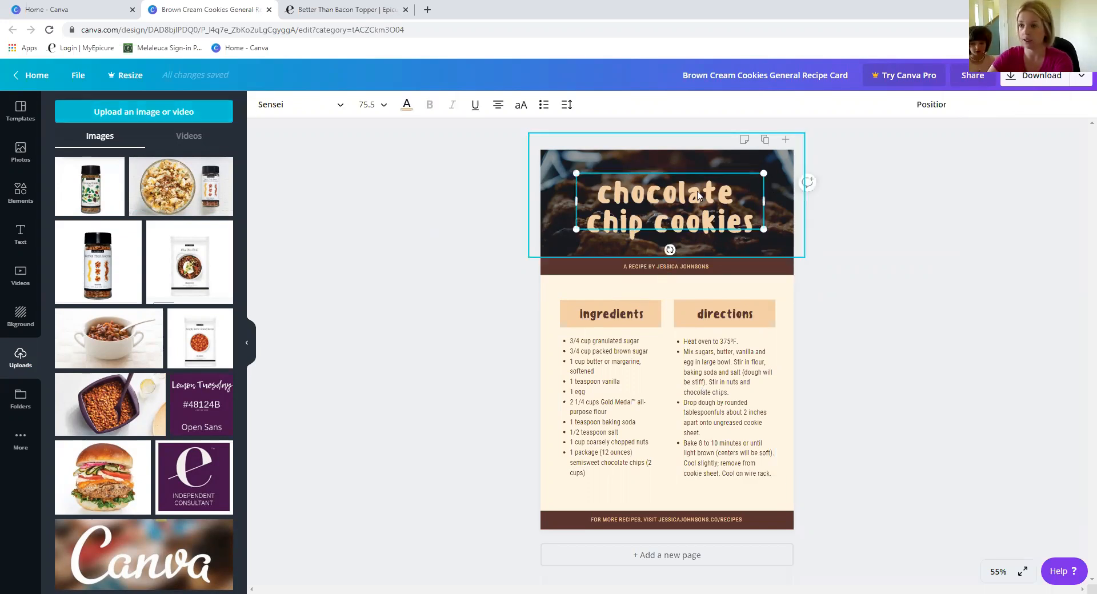
{"action": "key", "text": "Delete"}
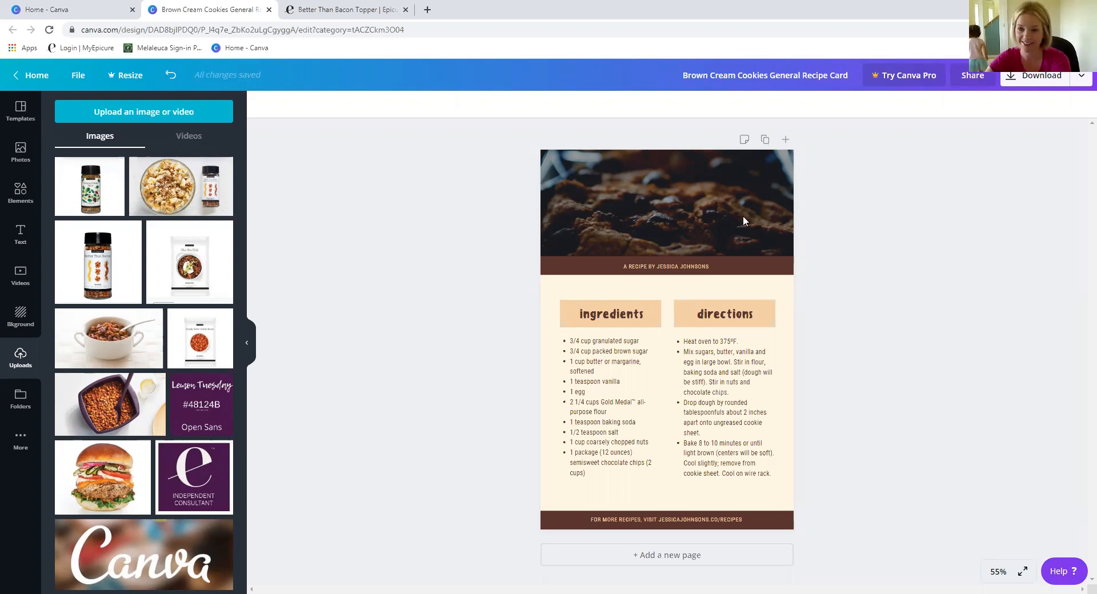
Replace the cookie photo in the header frame with the uploaded potato salad image
{"action": "left_click", "coordinate": [772, 170]}
{"action": "key", "text": "Delete"}
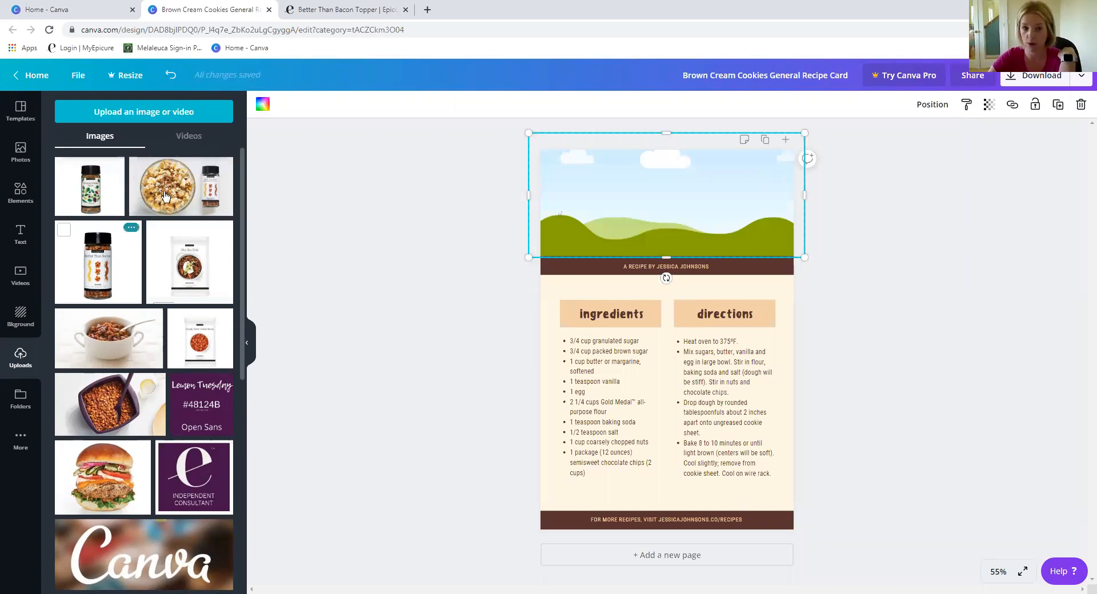
{"action": "left_click_drag", "start_coordinate": [517, 207], "coordinate": [754, 231]}
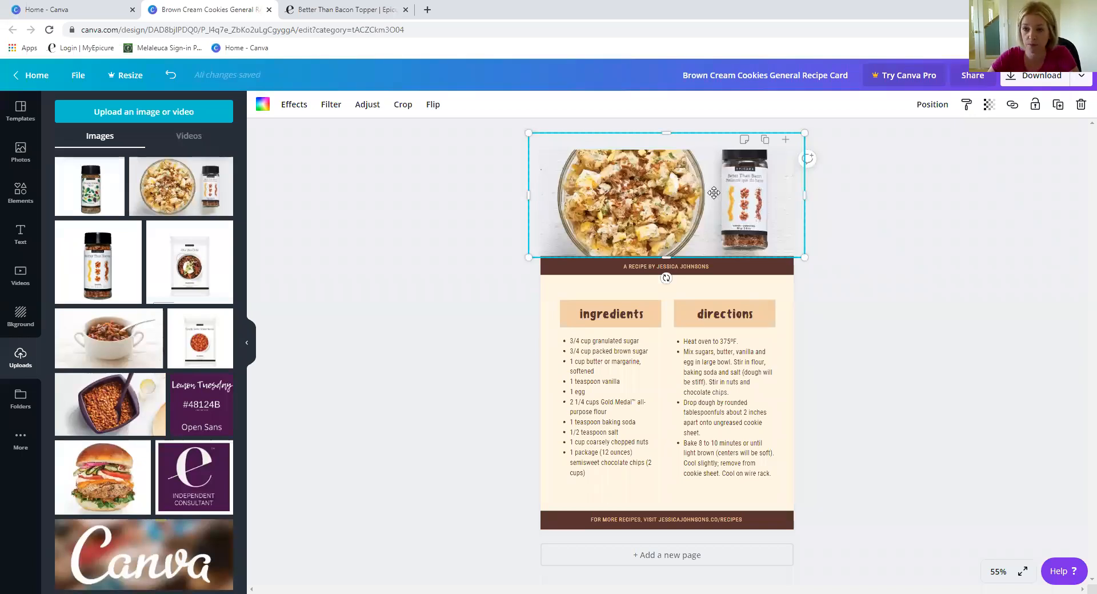
Shift the potato salad header photo slightly down, keeping it centred on the card
{"action": "left_click_drag", "start_coordinate": [714, 193], "coordinate": [715, 192]}
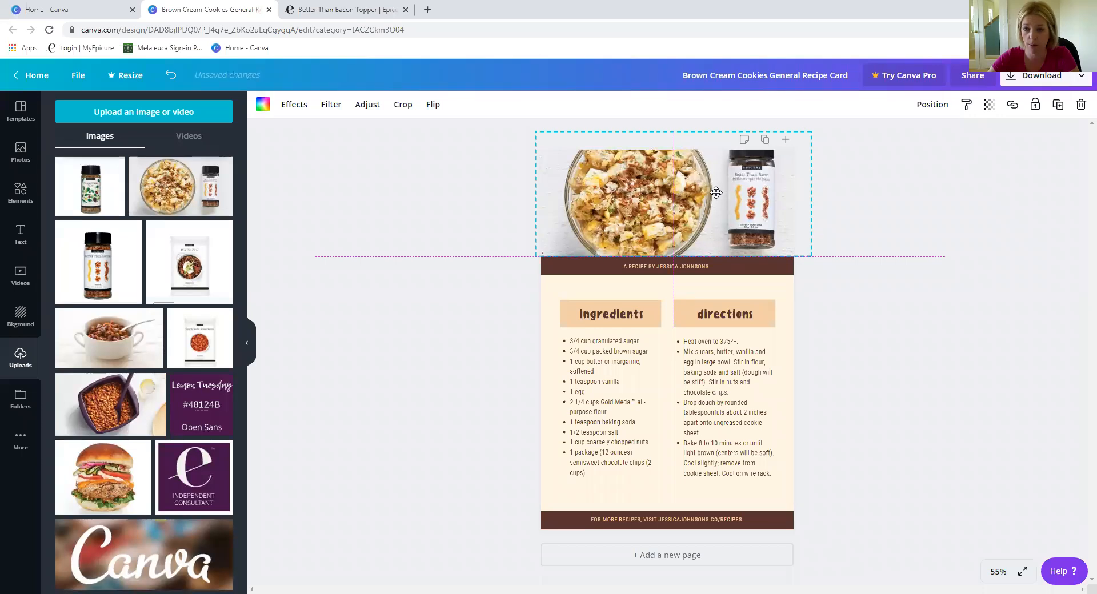
{"action": "left_click_drag", "start_coordinate": [715, 192], "coordinate": [712, 204]}
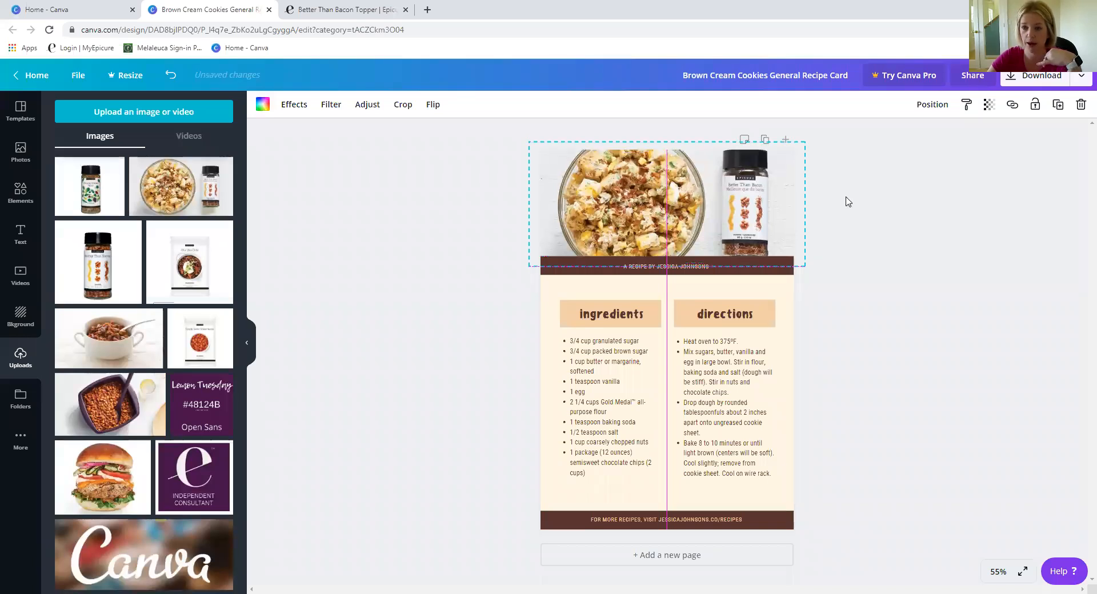
{"action": "left_click", "coordinate": [818, 290]}
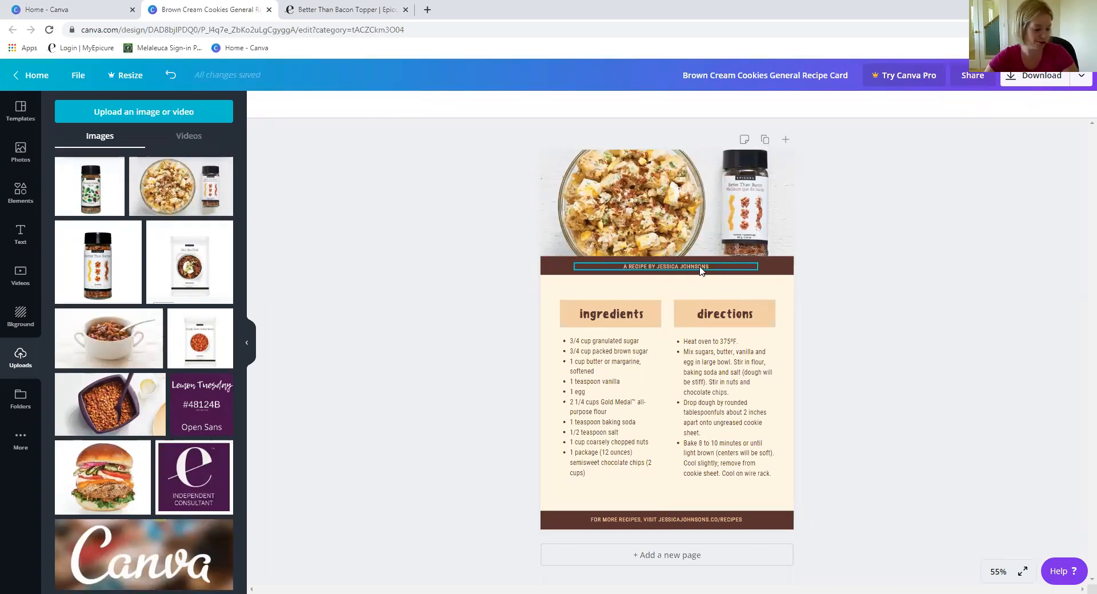
Clear the author byline in the brown band beneath the header photo
{"action": "left_click", "coordinate": [750, 268]}
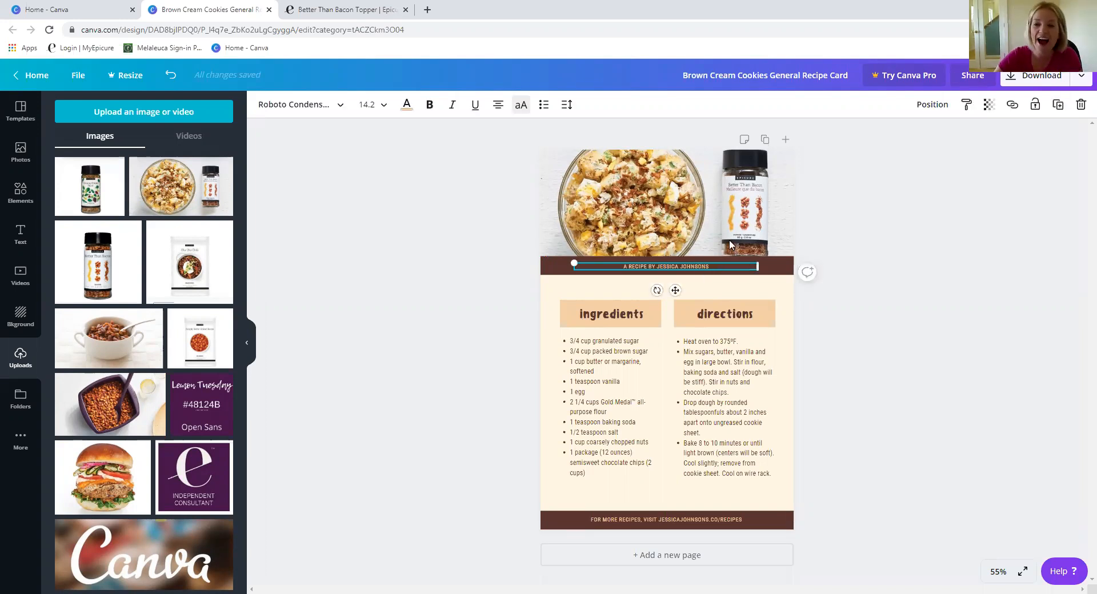
{"action": "left_click", "coordinate": [833, 282]}
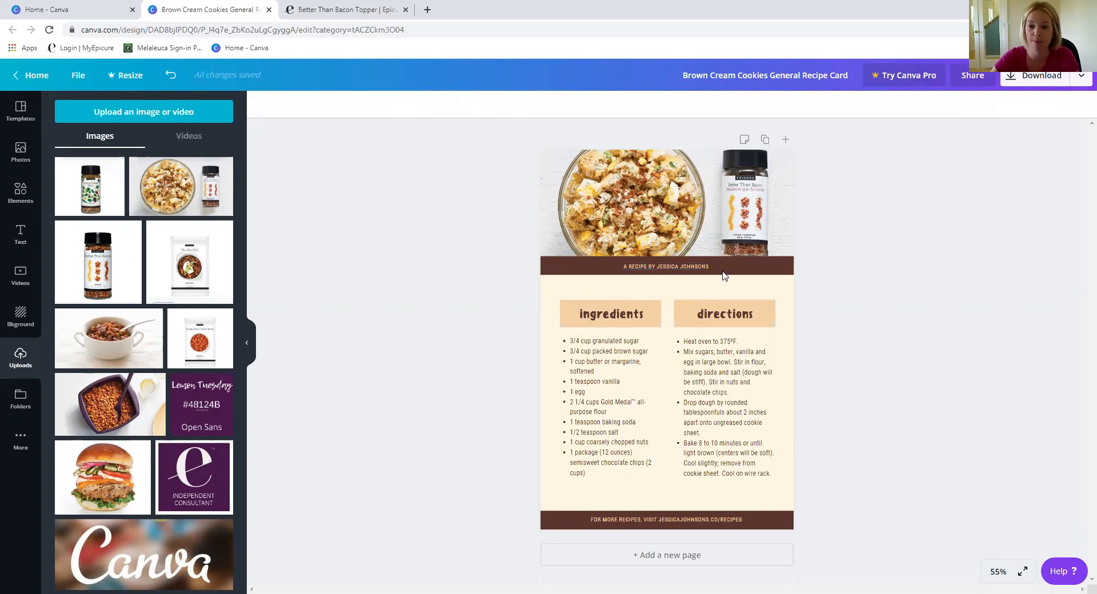
{"action": "left_click", "coordinate": [714, 268]}
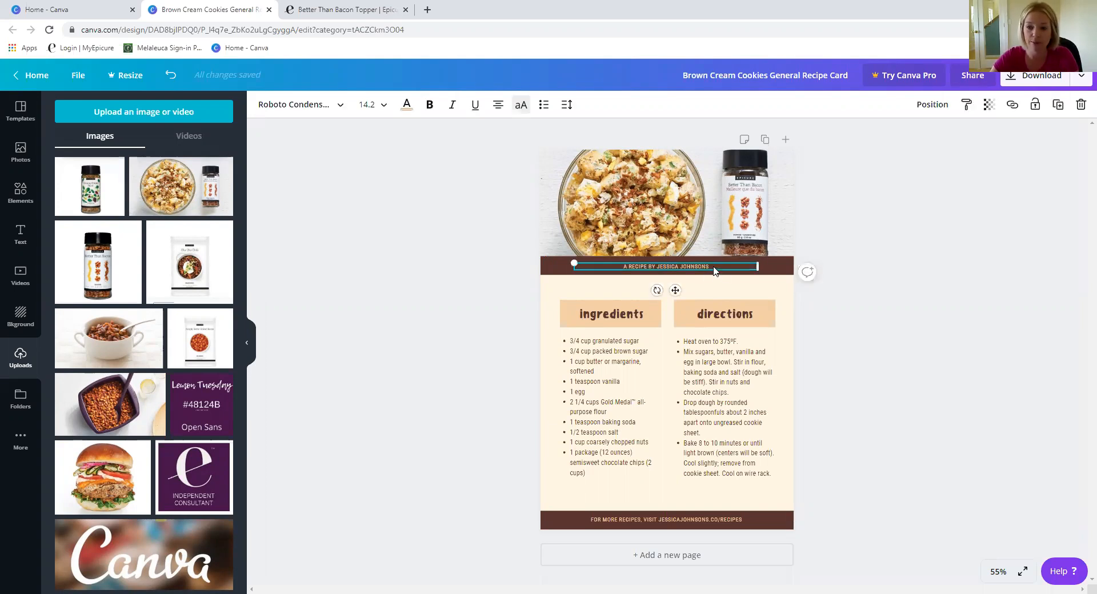
{"action": "double_click", "coordinate": [713, 268]}
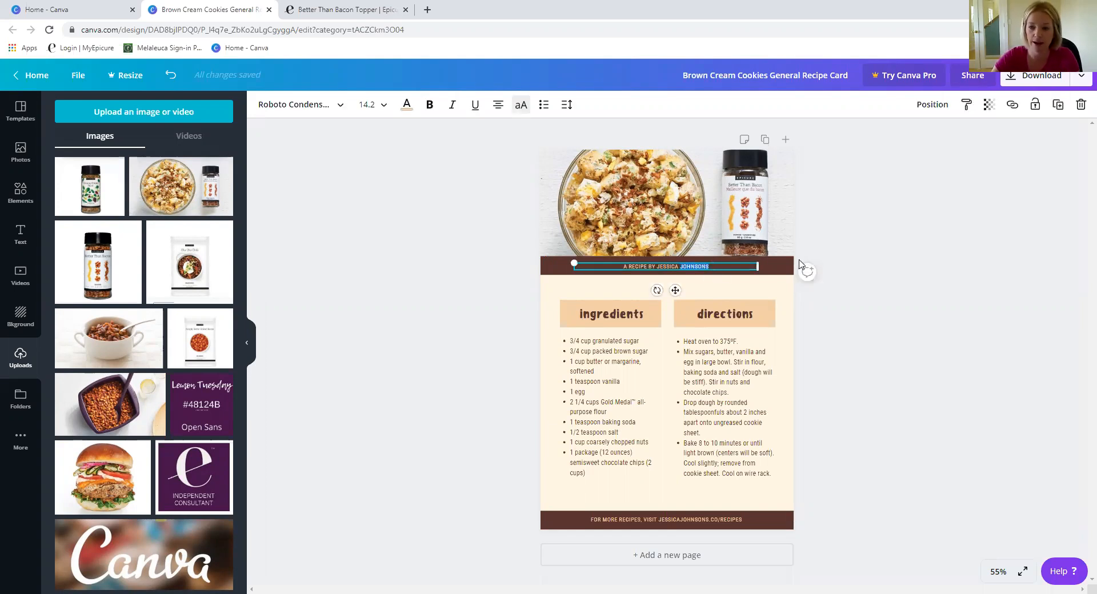
{"action": "left_click", "coordinate": [715, 257]}
{"action": "left_click", "coordinate": [713, 266]}
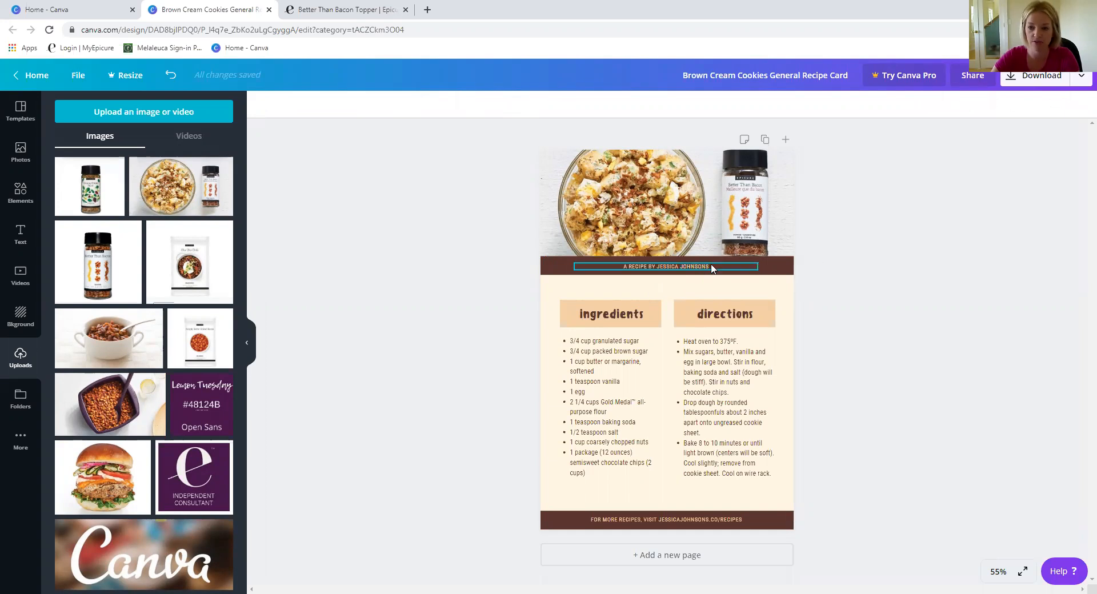
{"action": "triple_click", "coordinate": [709, 264]}
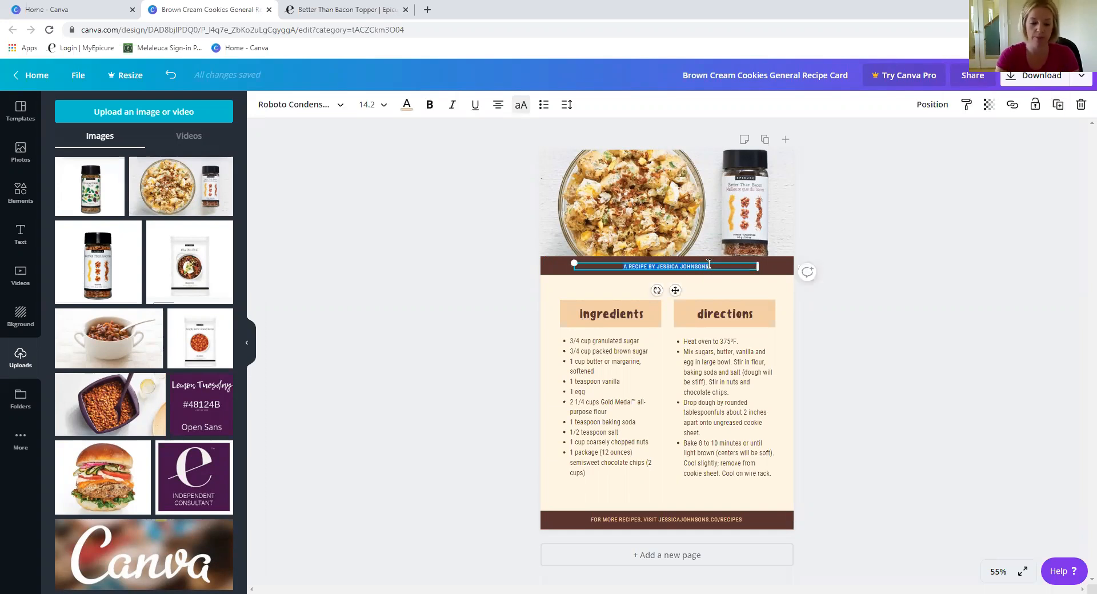
{"action": "type", "text": "EAT O"}
{"action": "key", "text": "BackSpace"}
{"action": "key", "text": "BackSpace"}
{"action": "key", "text": "BackSpace"}
{"action": "key", "text": "BackSpace"}
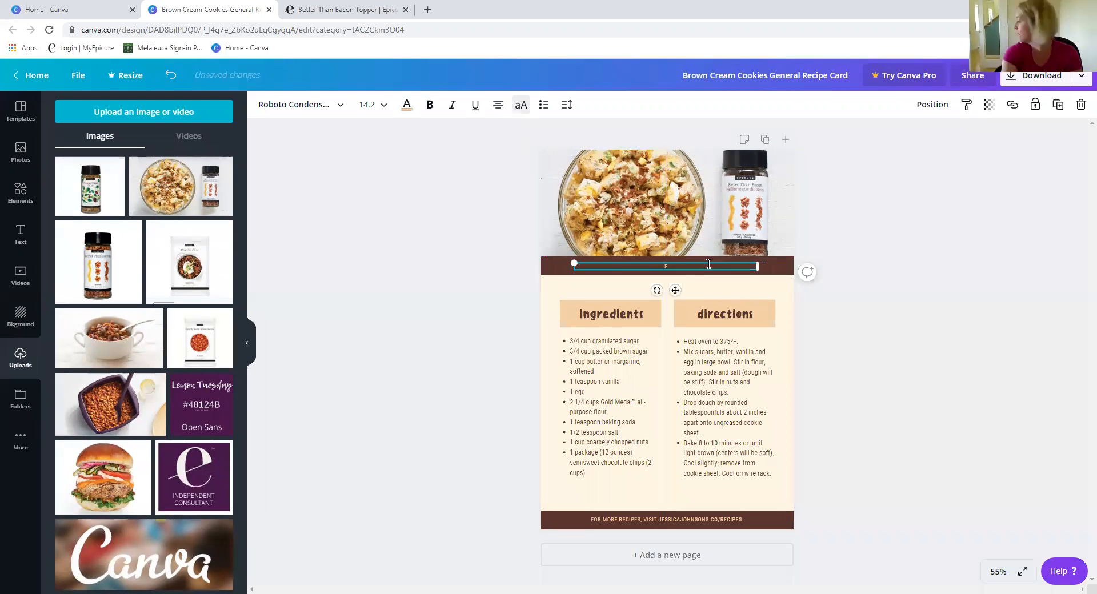
{"action": "type", "text": "VOOO"}
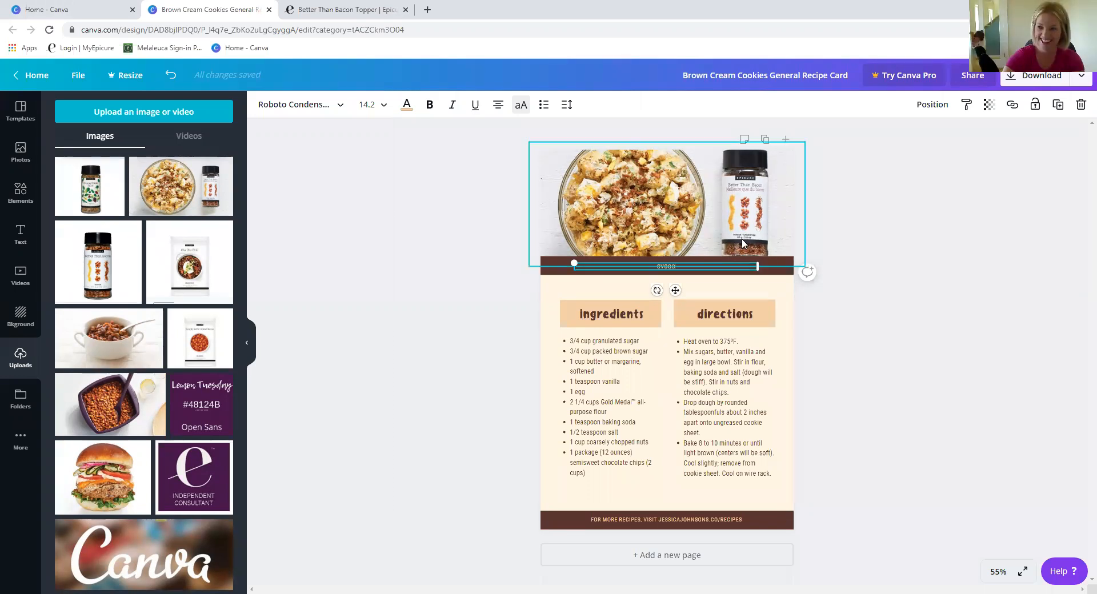
{"action": "key", "text": "BackSpace"}
{"action": "key", "text": "BackSpace"}
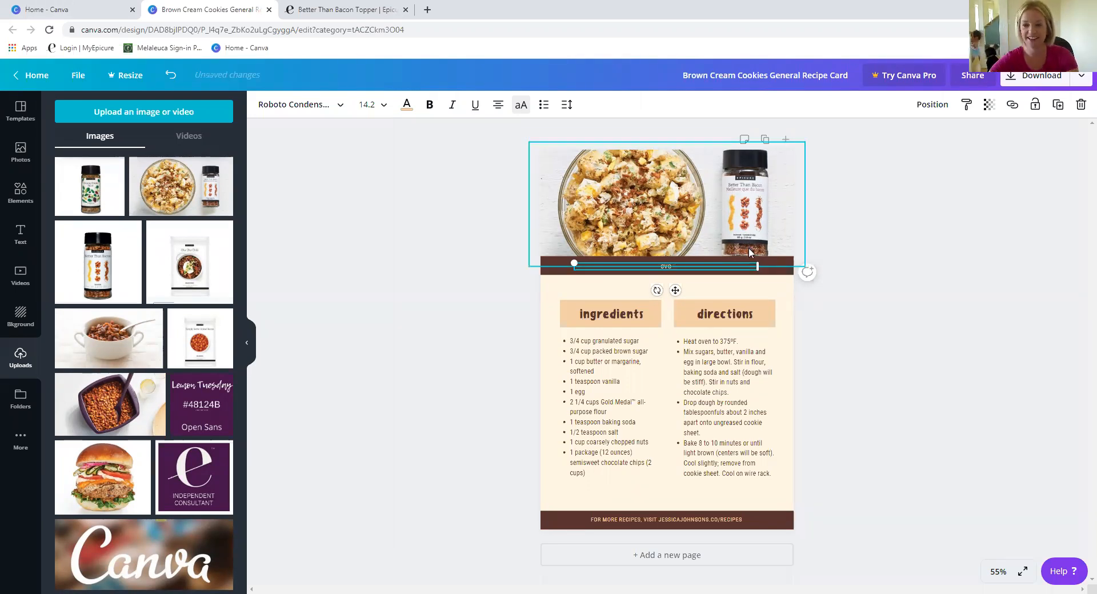
{"action": "key", "text": "BackSpace"}
{"action": "key", "text": "BackSpace"}
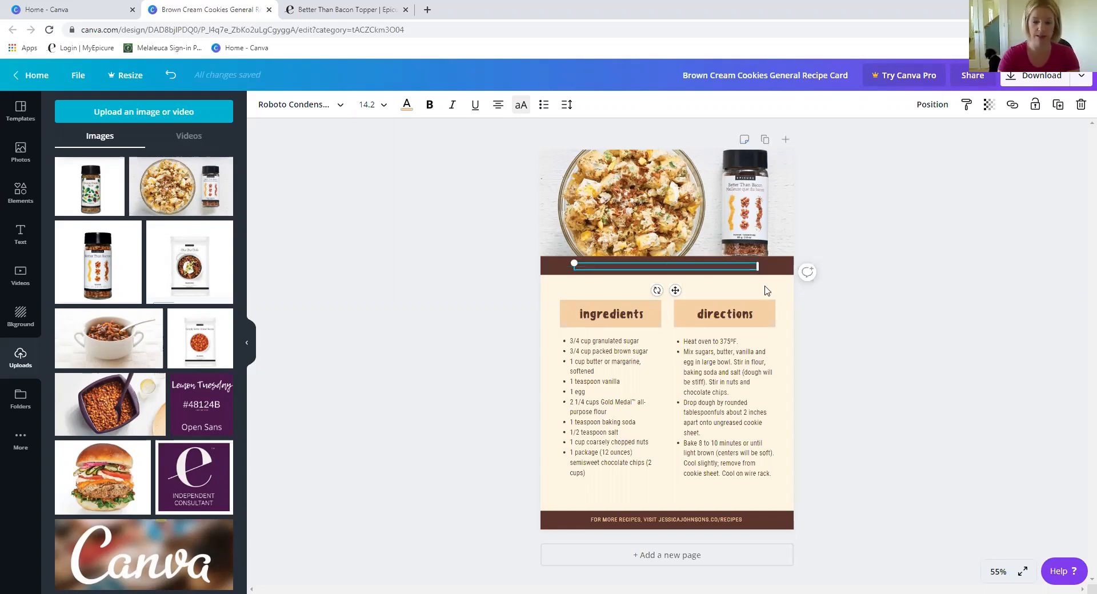
Enter CREAMY POTATO SALAD as the title text in the brown band beneath the header photo
{"action": "type", "text": "P"}
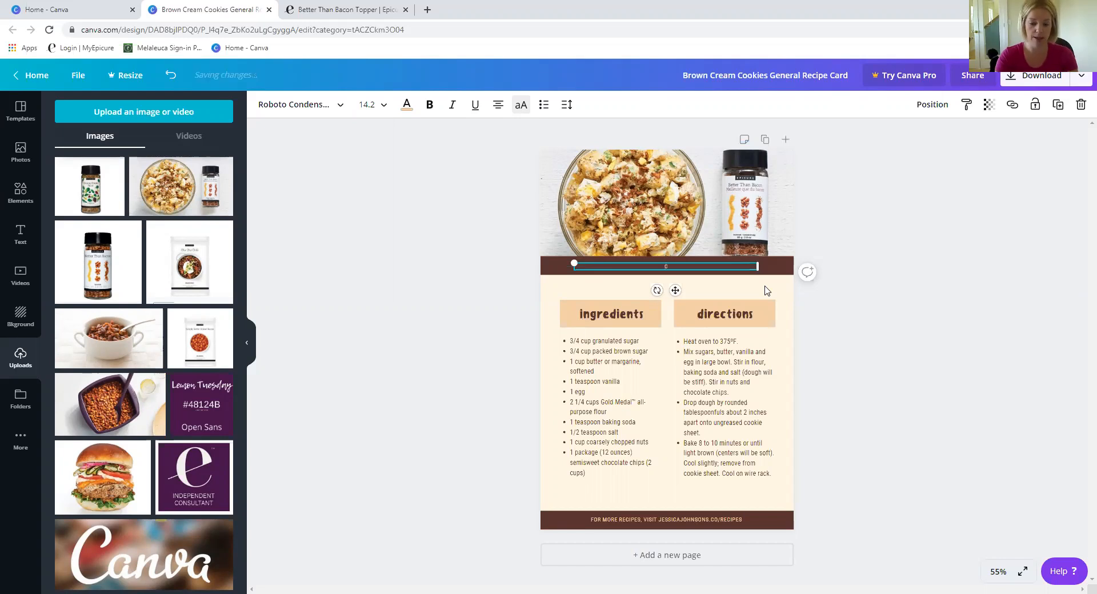
{"action": "type", "text": "REAM"}
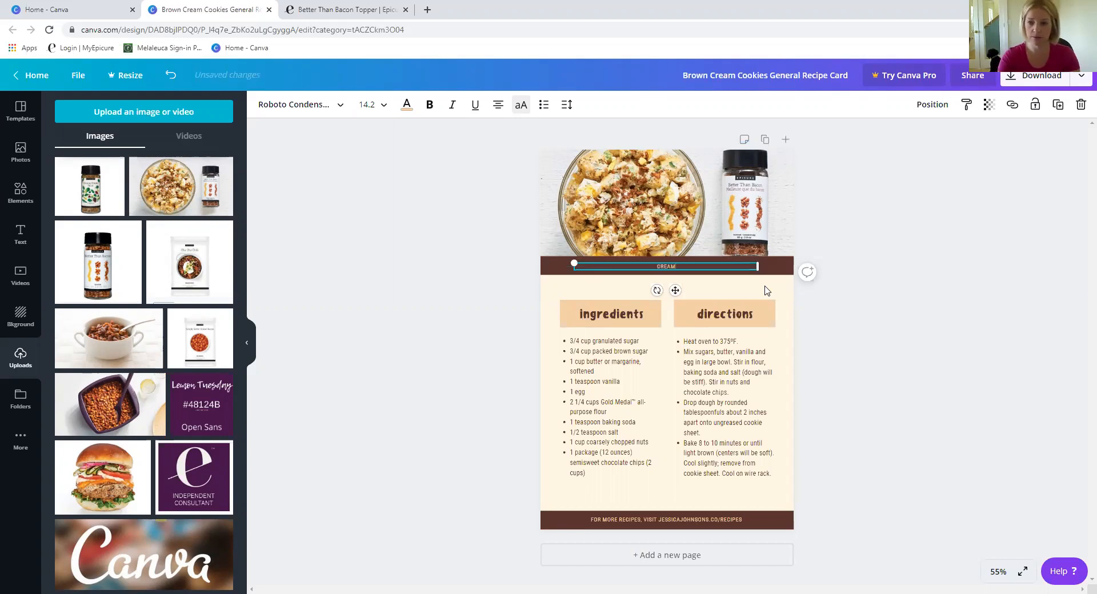
{"action": "type", "text": "Y POT"}
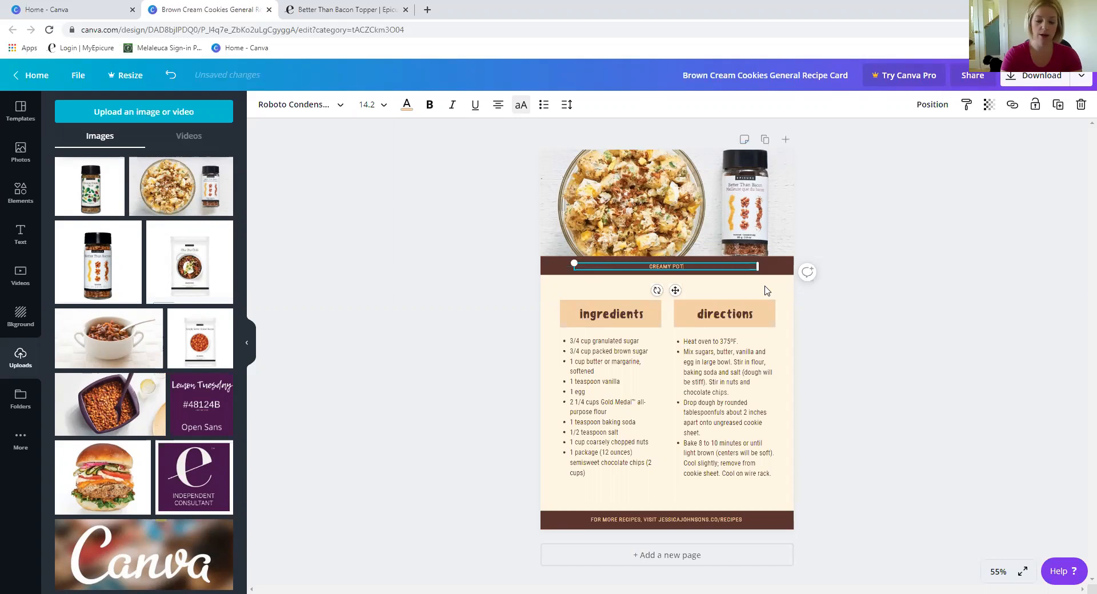
{"action": "type", "text": "ATO SALAD"}
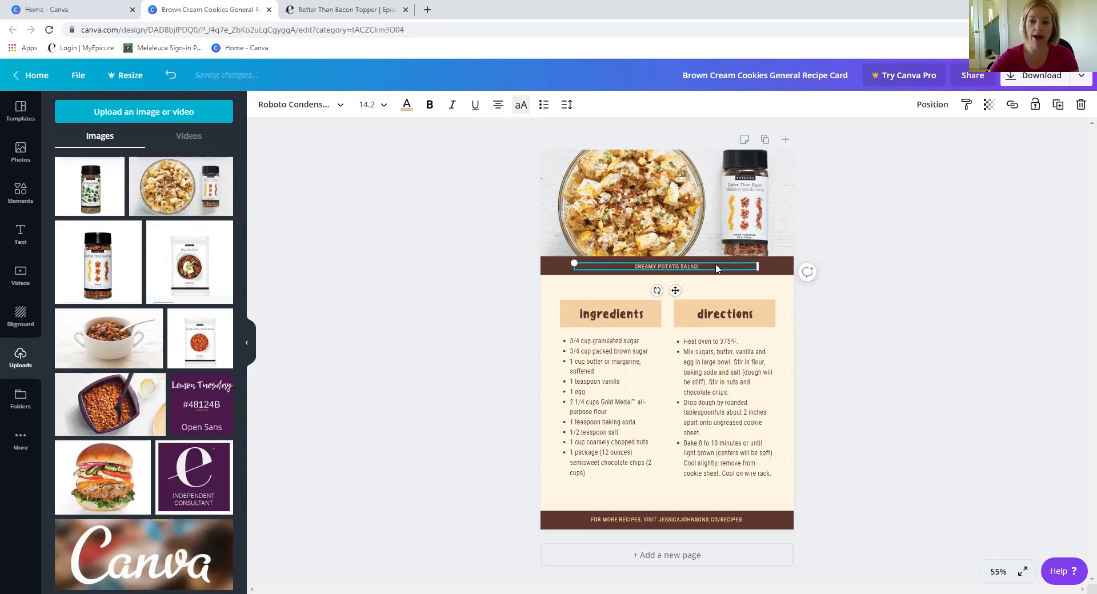
Change the font of the CREAMY POTATO SALAD title to Lemon Tuesday
{"action": "triple_click", "coordinate": [696, 263]}
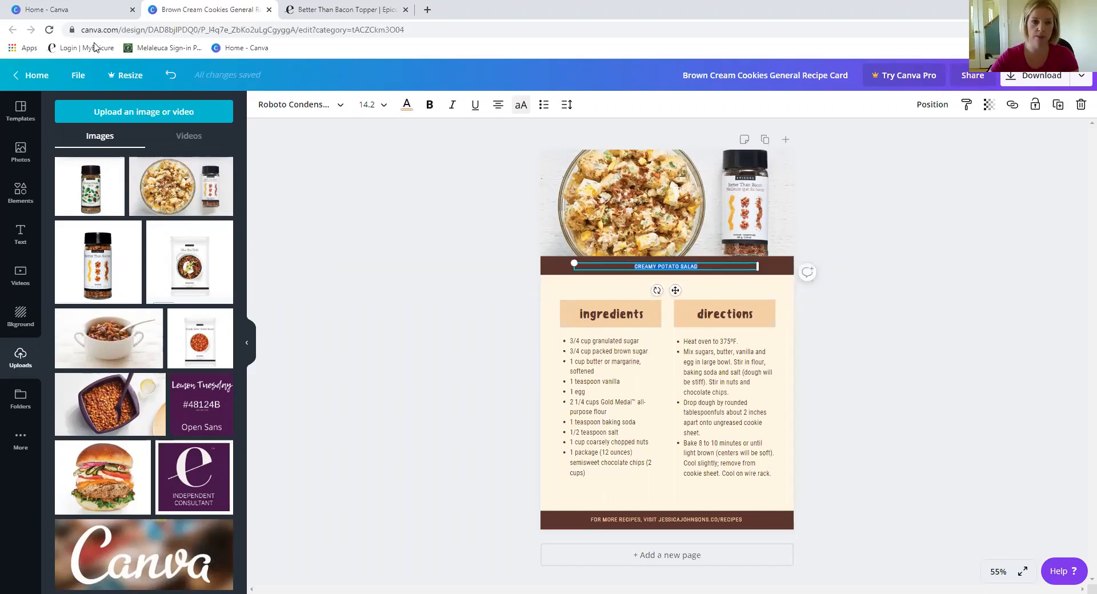
{"action": "left_click", "coordinate": [340, 109]}
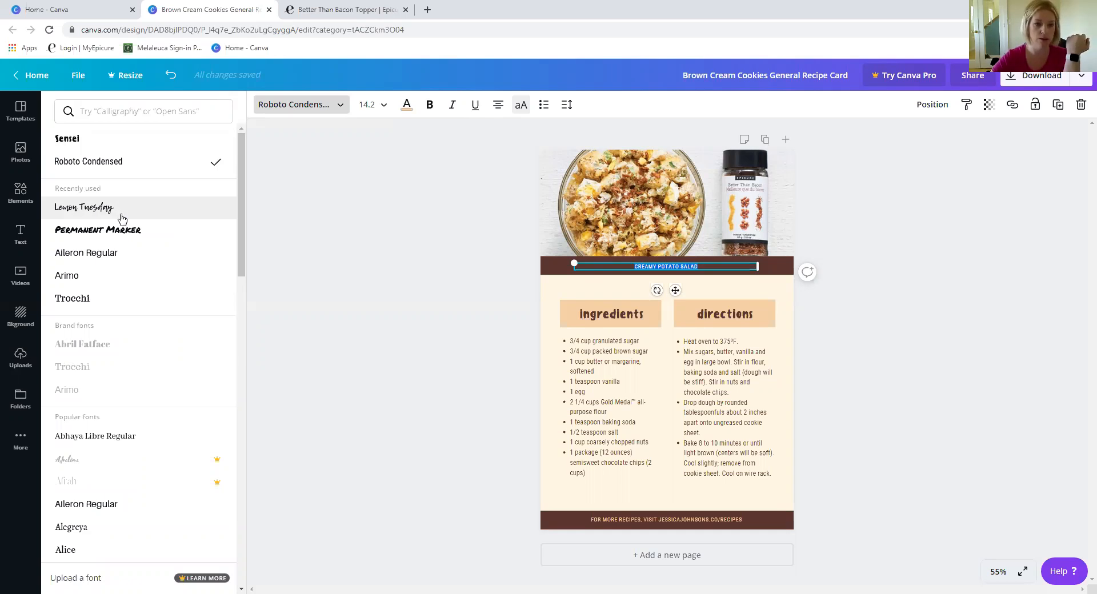
{"action": "left_click", "coordinate": [139, 220]}
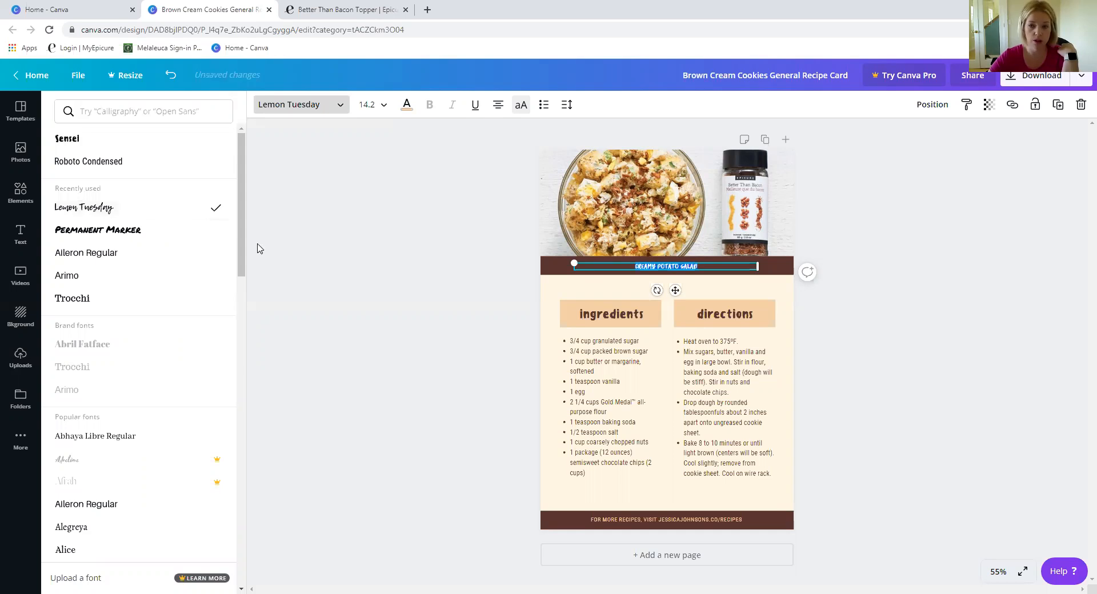
{"action": "left_click", "coordinate": [478, 264]}
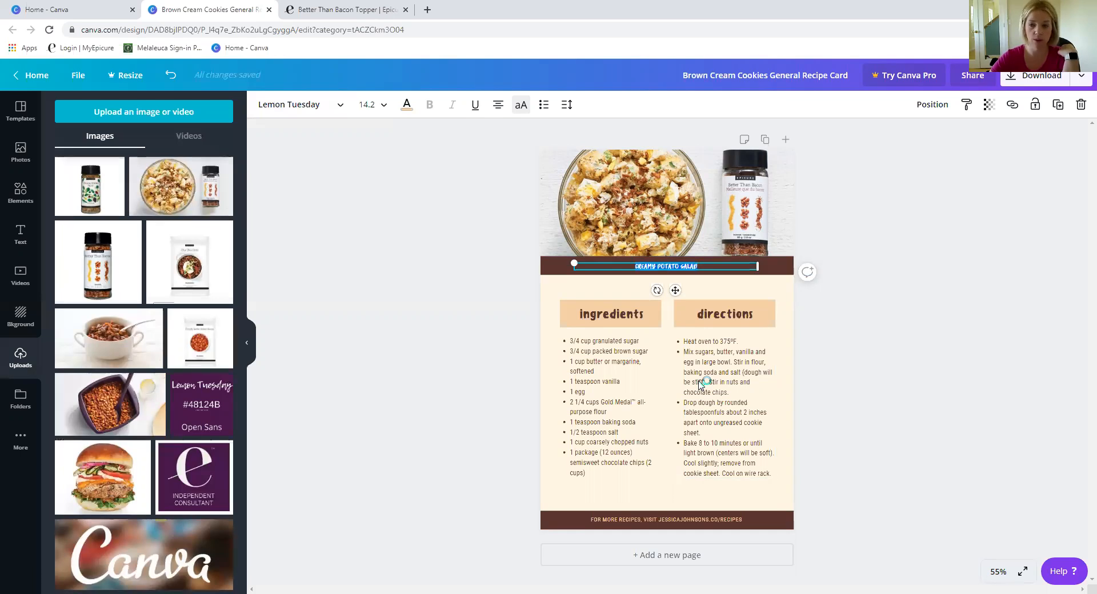
Recolour the brown band behind the title with the dark purple #48124B
{"action": "left_click", "coordinate": [775, 272]}
{"action": "left_click", "coordinate": [777, 274]}
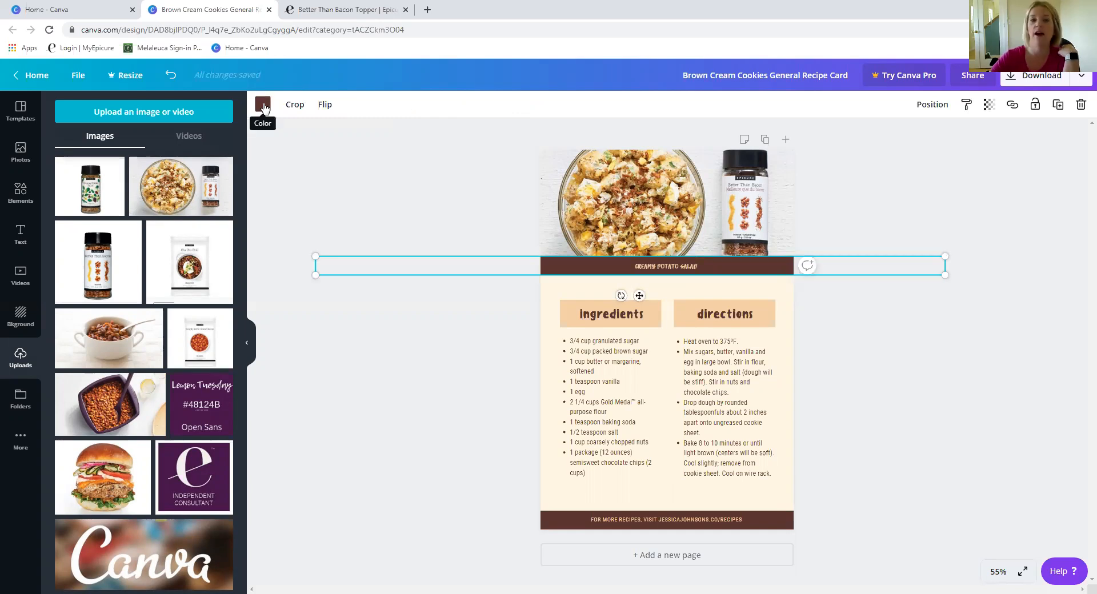
{"action": "left_click", "coordinate": [263, 105]}
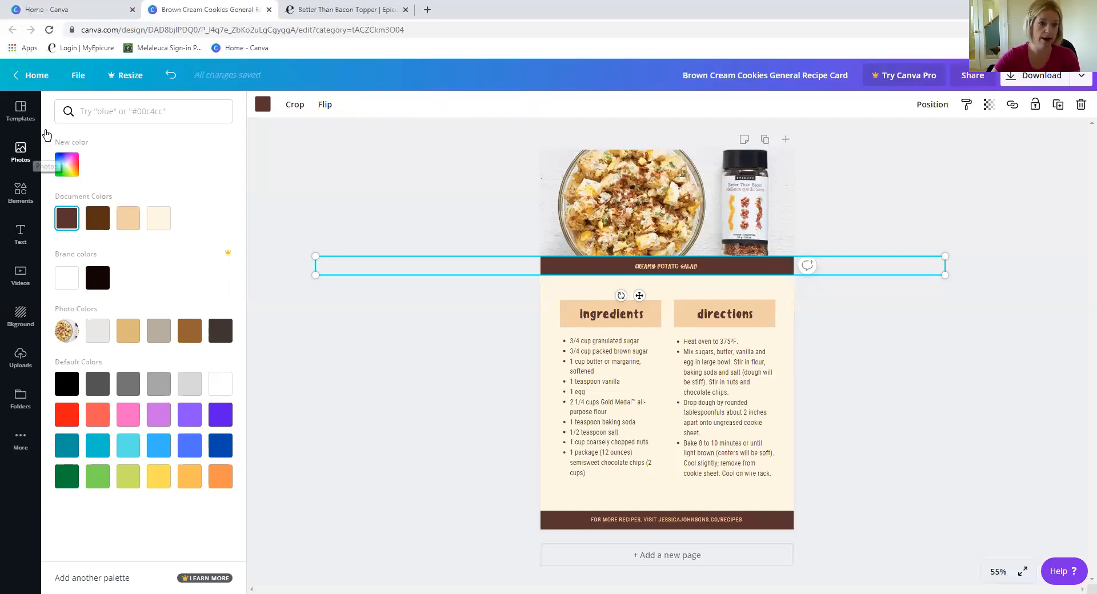
{"action": "left_click", "coordinate": [167, 103]}
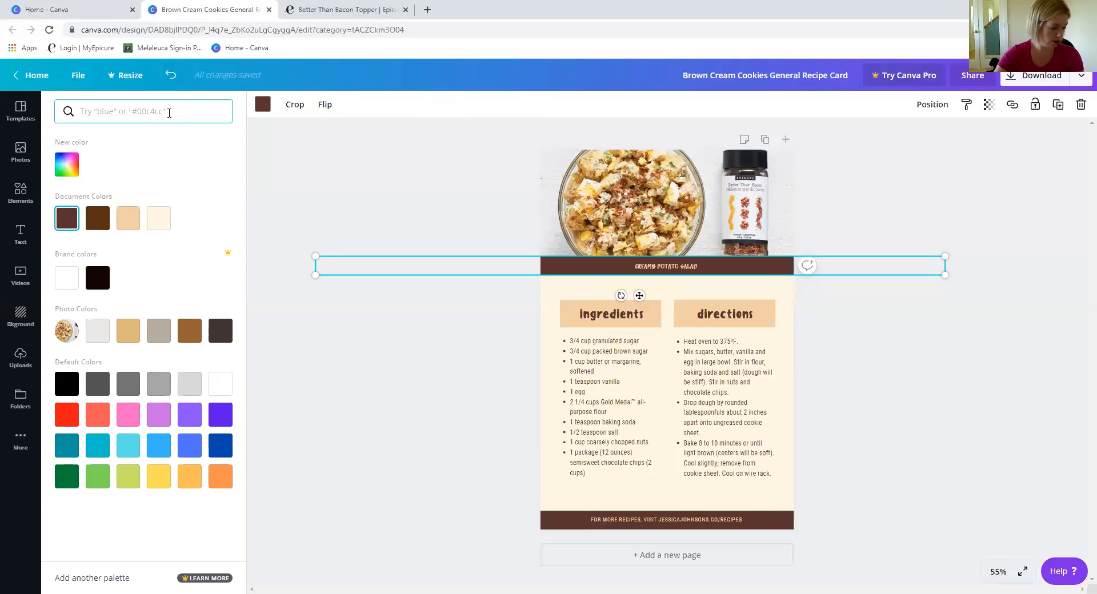
{"action": "type", "text": "#4812"}
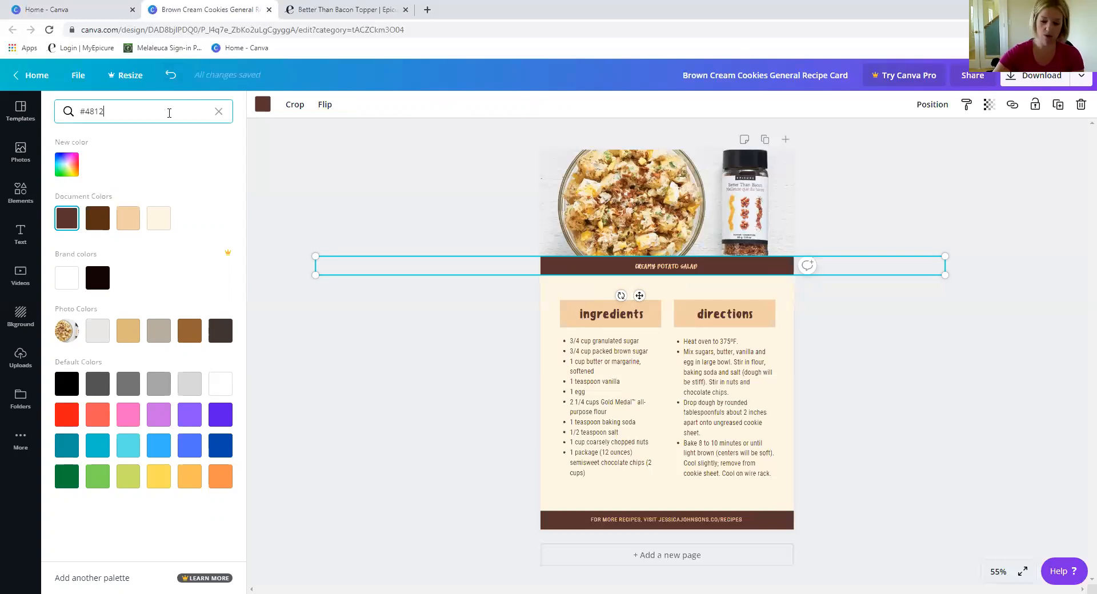
{"action": "type", "text": "4B"}
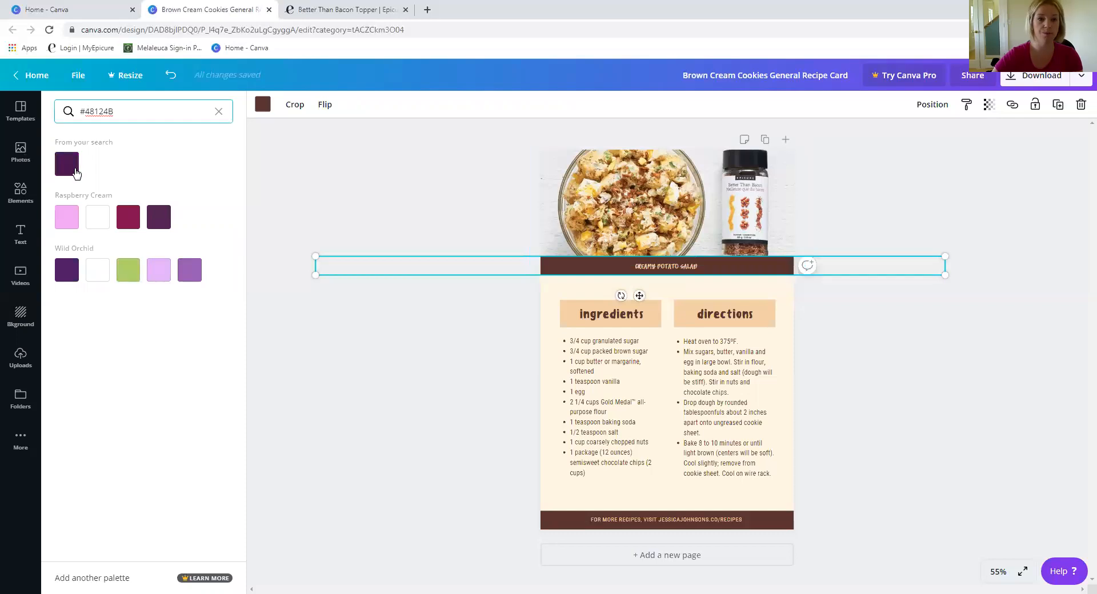
{"action": "left_click", "coordinate": [67, 165]}
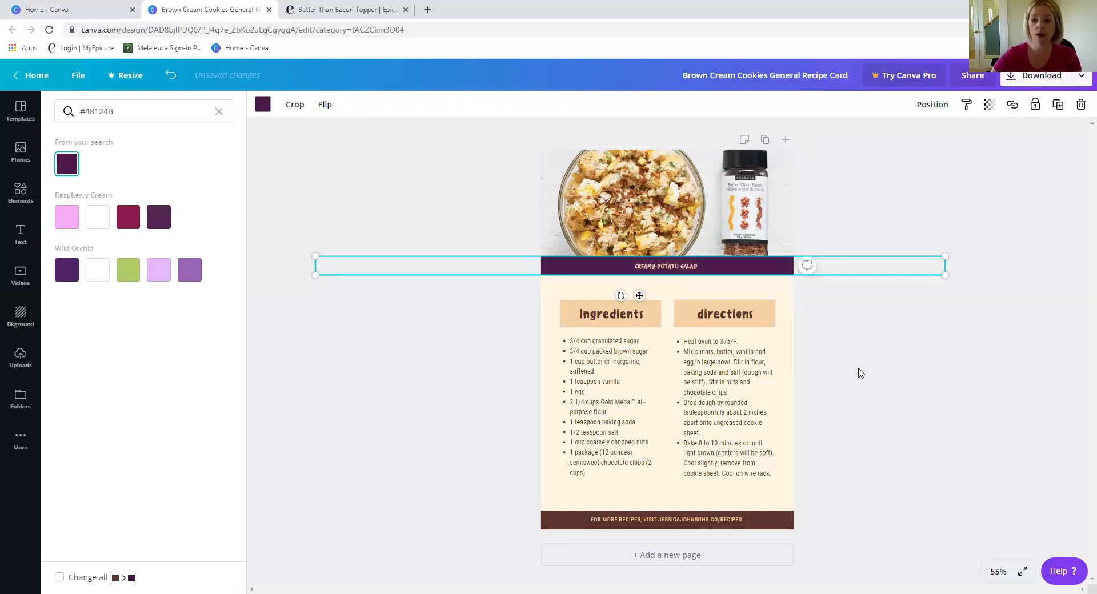
Recolour the brown footer band with the same dark purple from the document colours
{"action": "left_click", "coordinate": [786, 522]}
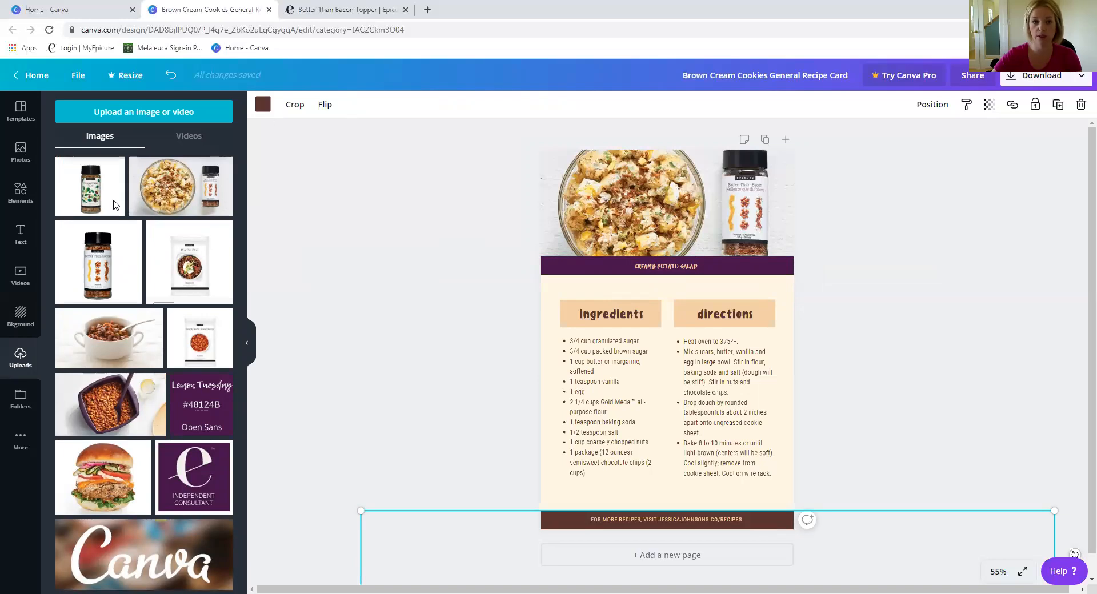
{"action": "left_click", "coordinate": [68, 219]}
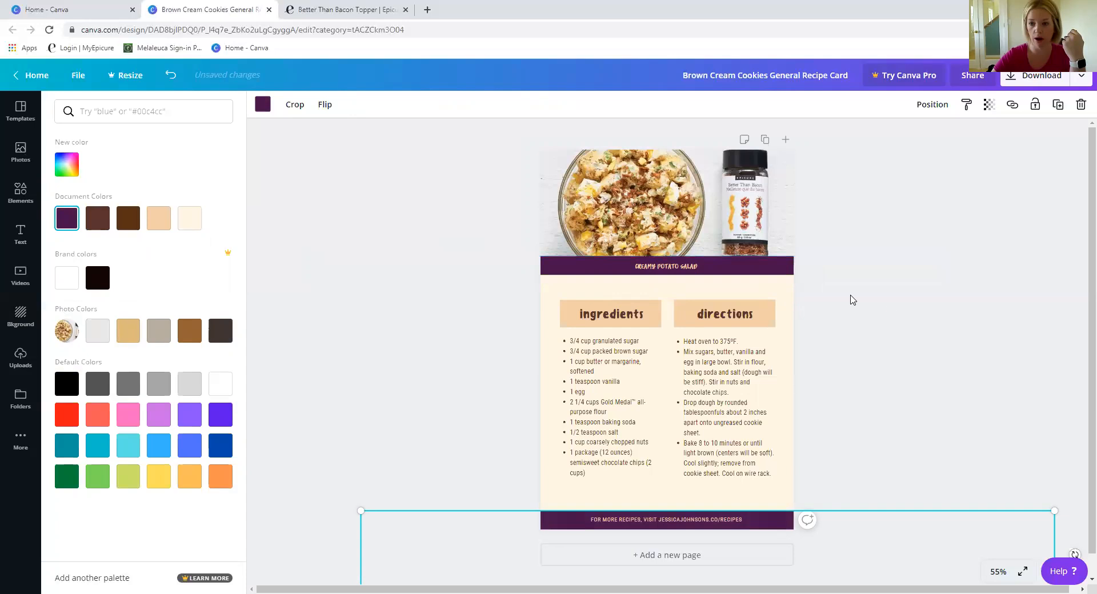
{"action": "left_click", "coordinate": [678, 315]}
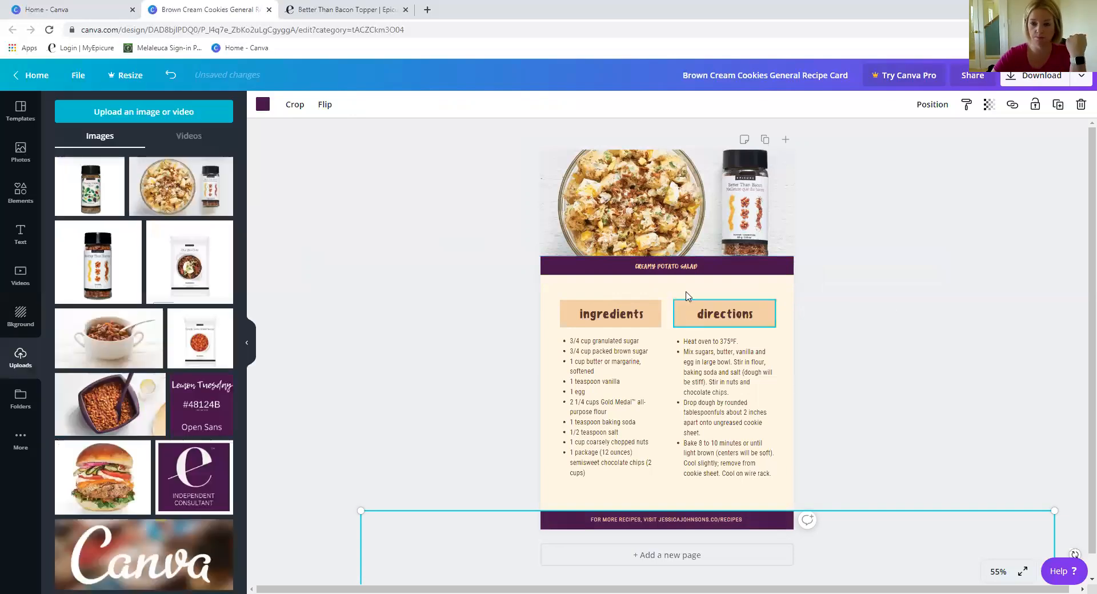
{"action": "left_click", "coordinate": [894, 267]}
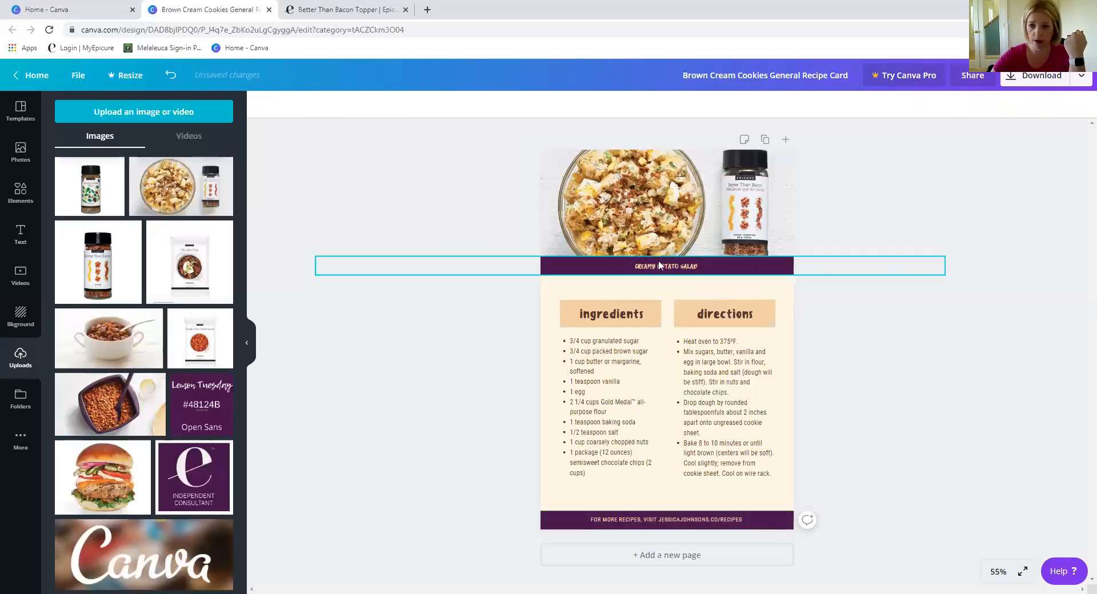
Enlarge the CREAMY POTATO SALAD title to font size 36 and centre it within the purple band
{"action": "left_click", "coordinate": [666, 269]}
{"action": "left_click", "coordinate": [666, 267]}
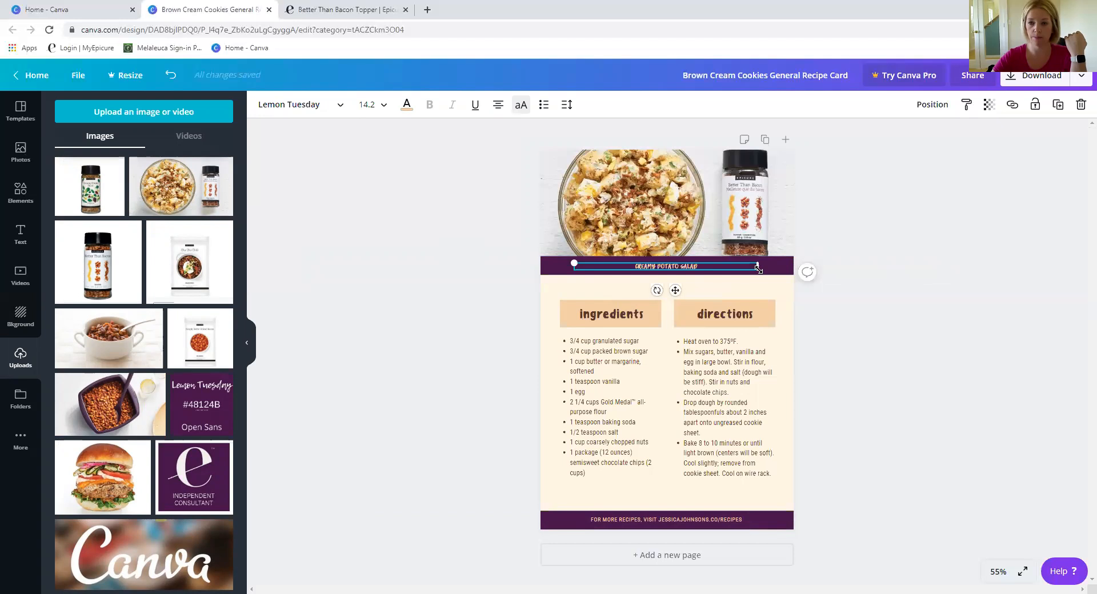
{"action": "left_click_drag", "start_coordinate": [758, 266], "coordinate": [805, 303]}
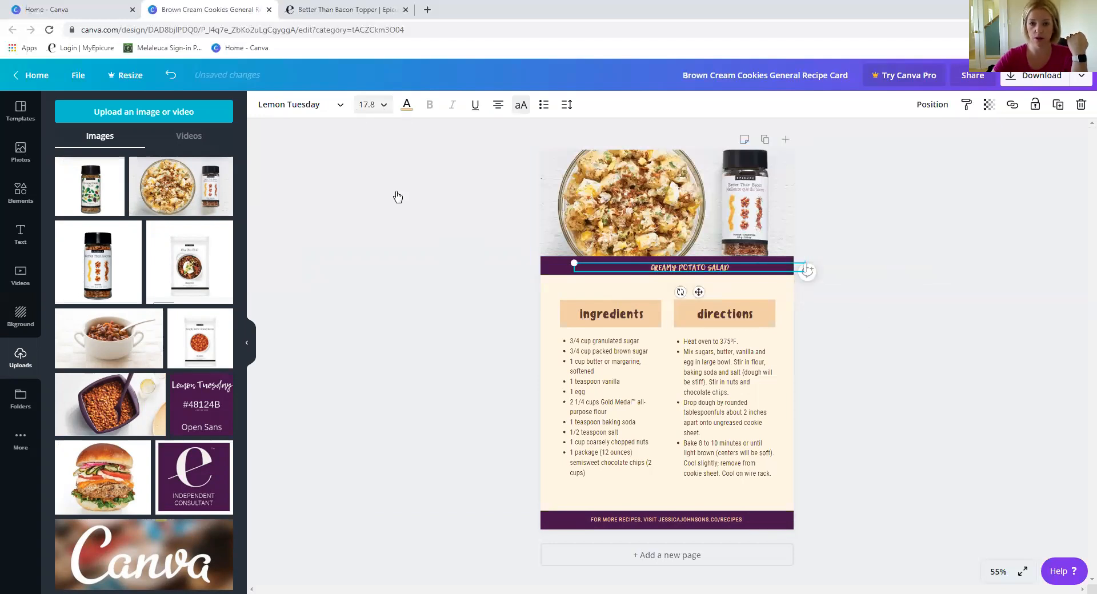
{"action": "left_click", "coordinate": [367, 104]}
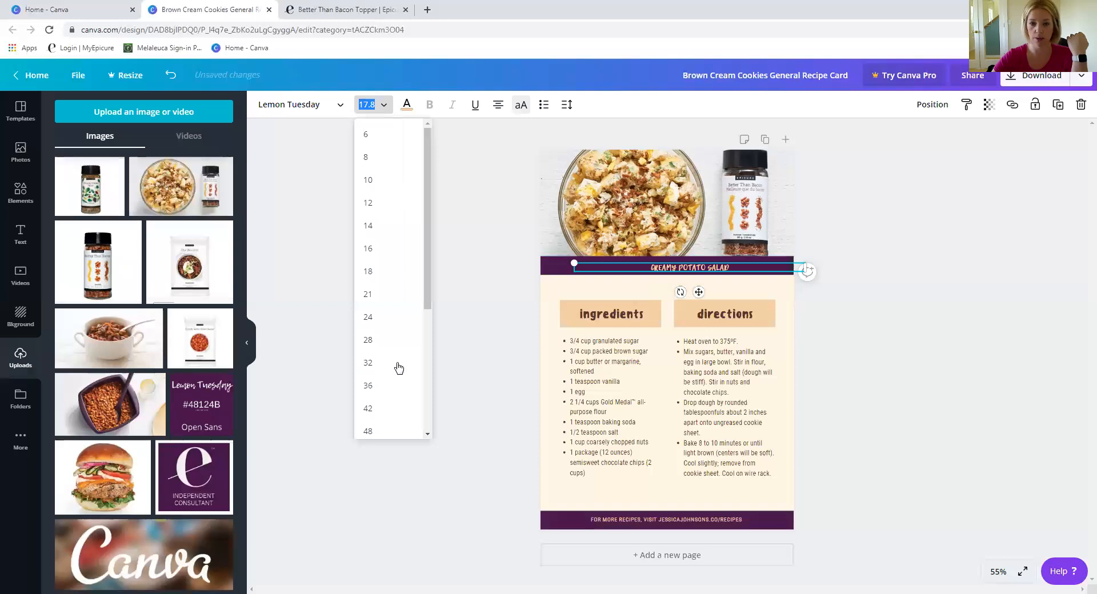
{"action": "left_click", "coordinate": [377, 340]}
{"action": "left_click", "coordinate": [380, 109]}
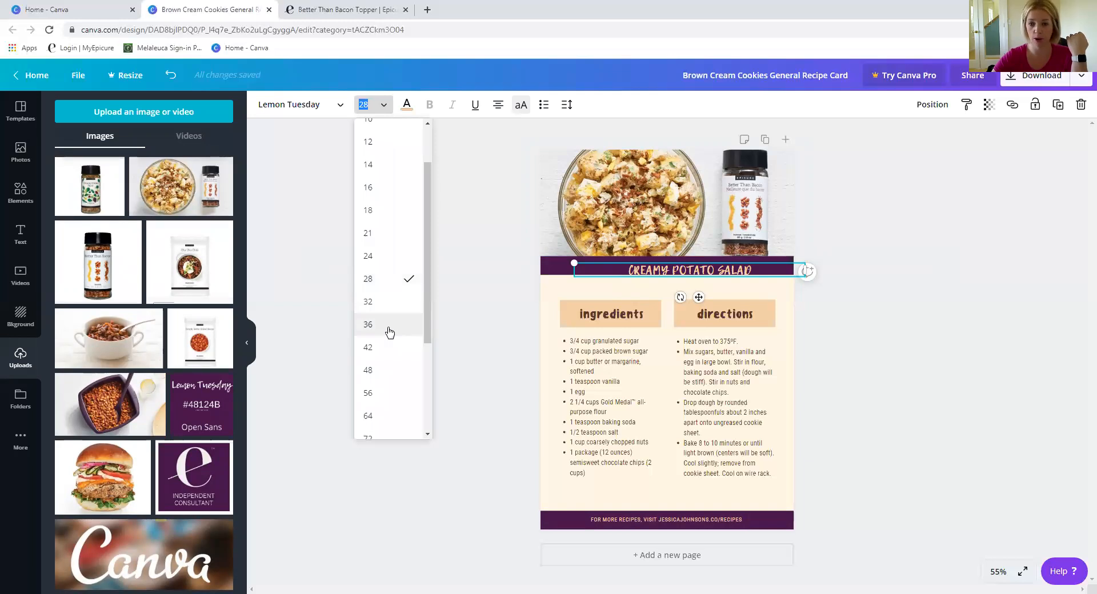
{"action": "left_click", "coordinate": [388, 328]}
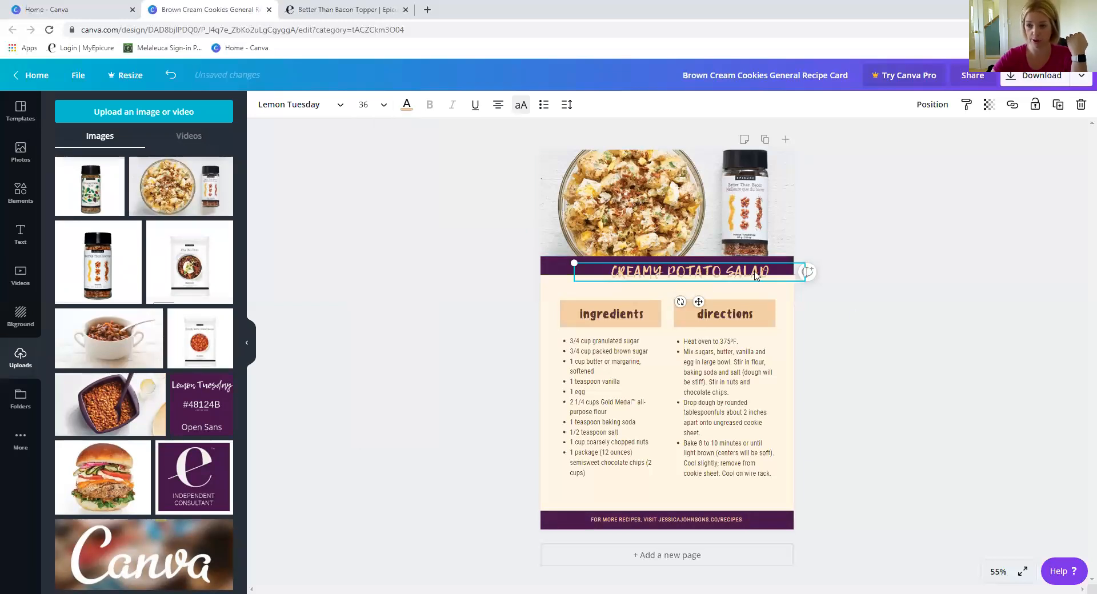
{"action": "left_click_drag", "start_coordinate": [755, 276], "coordinate": [733, 264]}
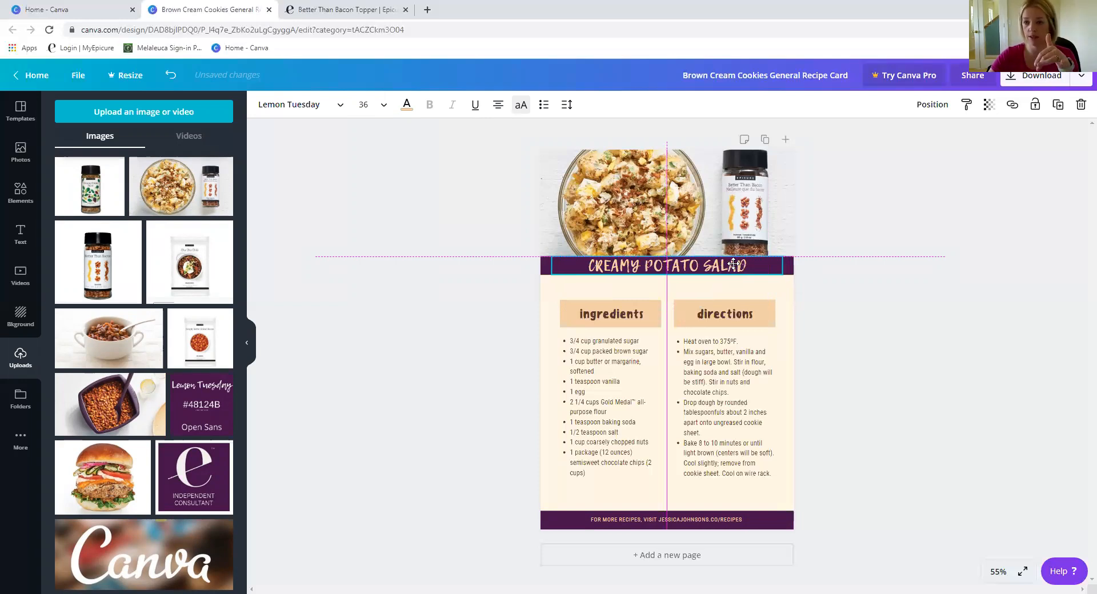
{"action": "left_click", "coordinate": [904, 349]}
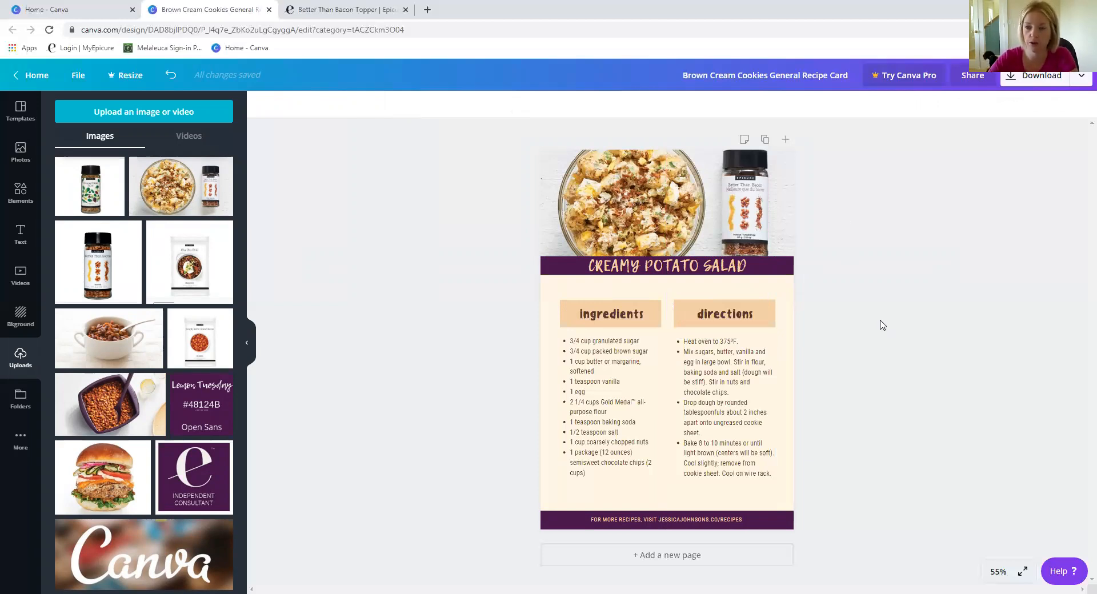
Bring the potato salad header photo one layer forward, in front of the purple title band
{"action": "left_click", "coordinate": [791, 267]}
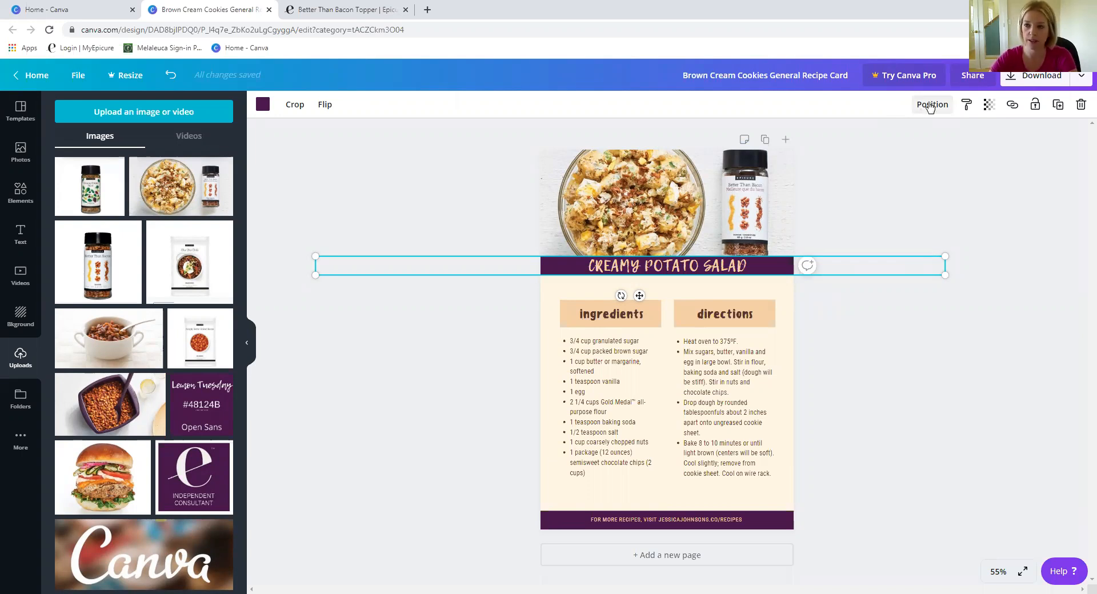
{"action": "left_click", "coordinate": [929, 107]}
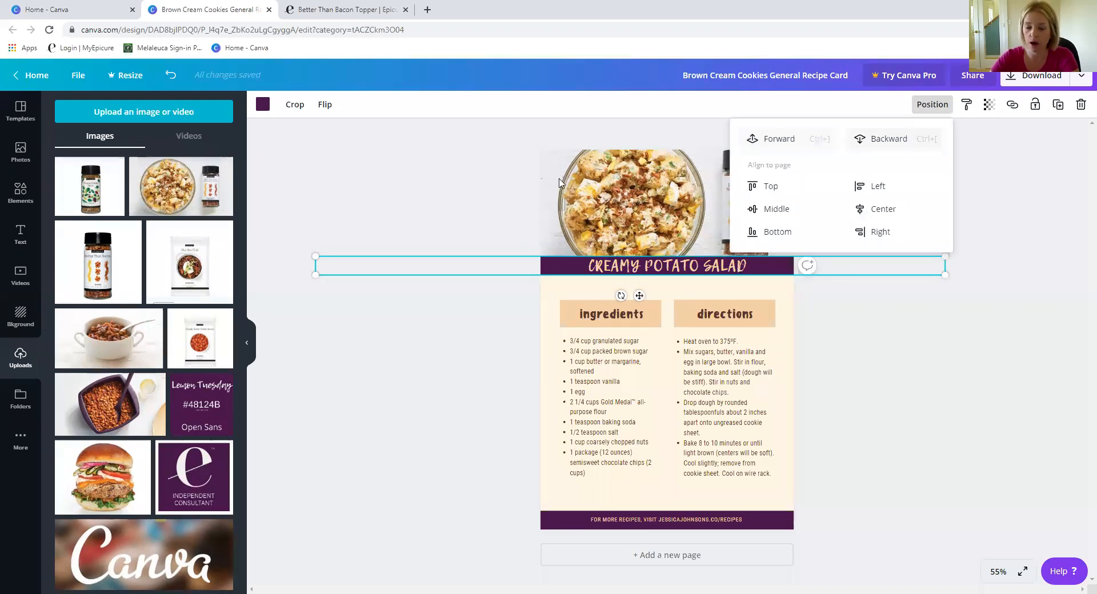
{"action": "left_click", "coordinate": [559, 181]}
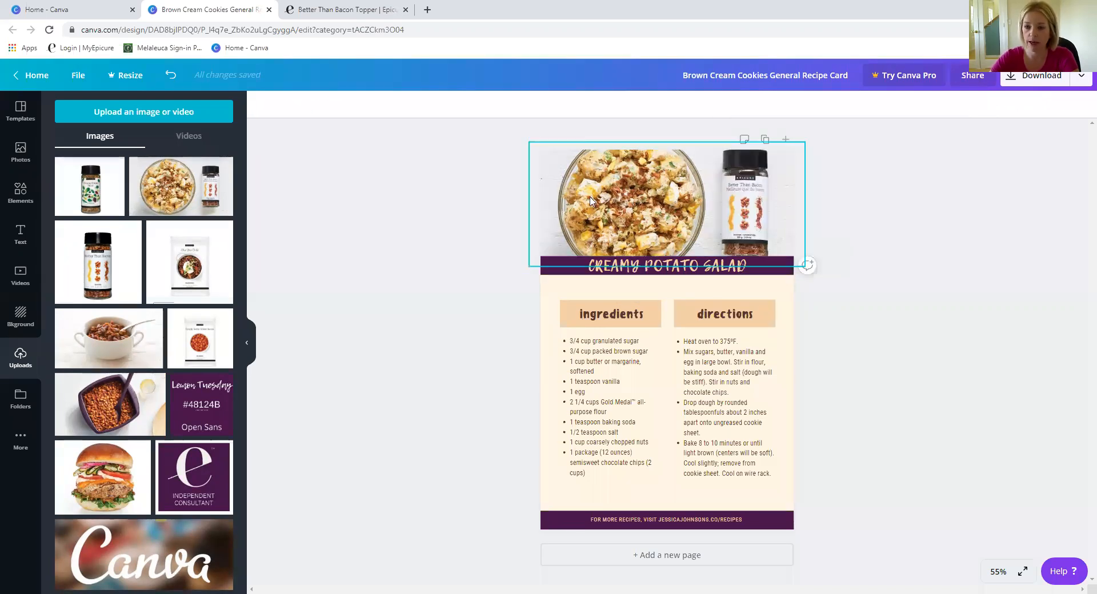
{"action": "left_click", "coordinate": [635, 201]}
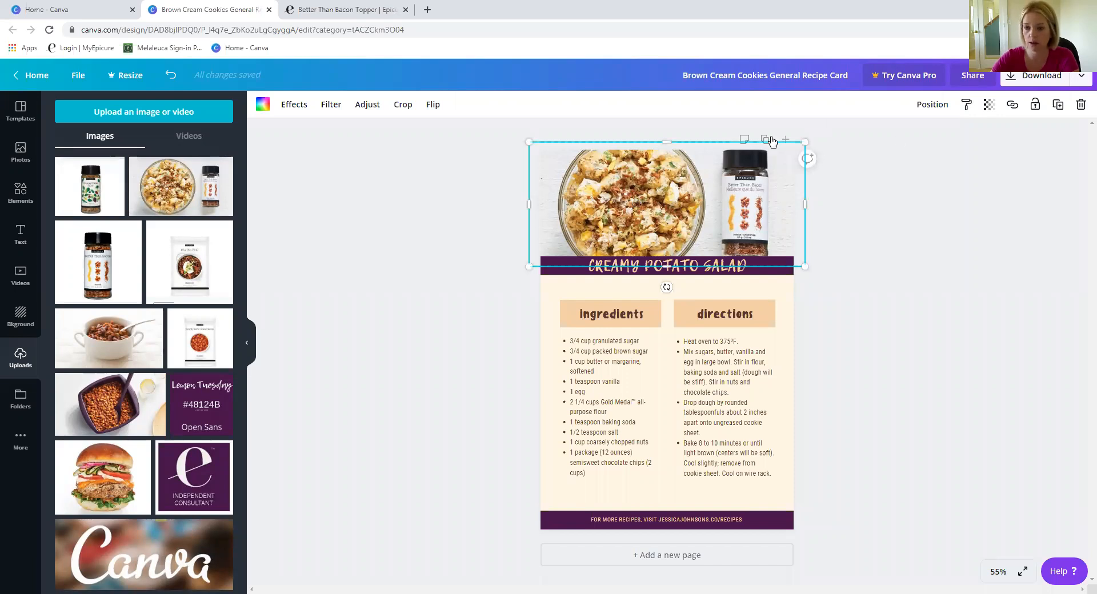
{"action": "left_click", "coordinate": [932, 104]}
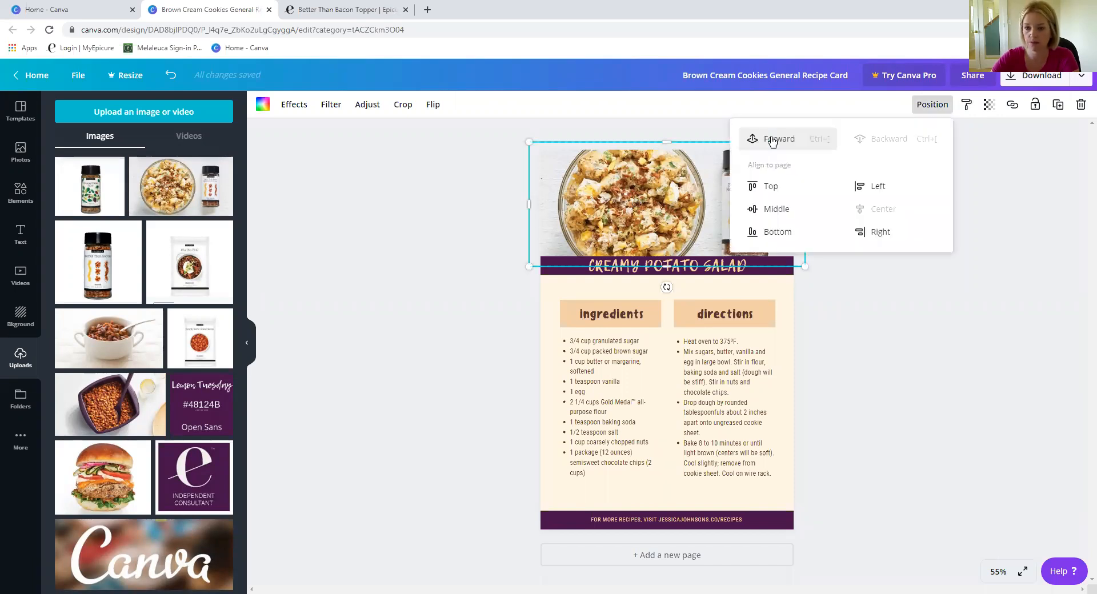
{"action": "left_click", "coordinate": [872, 329]}
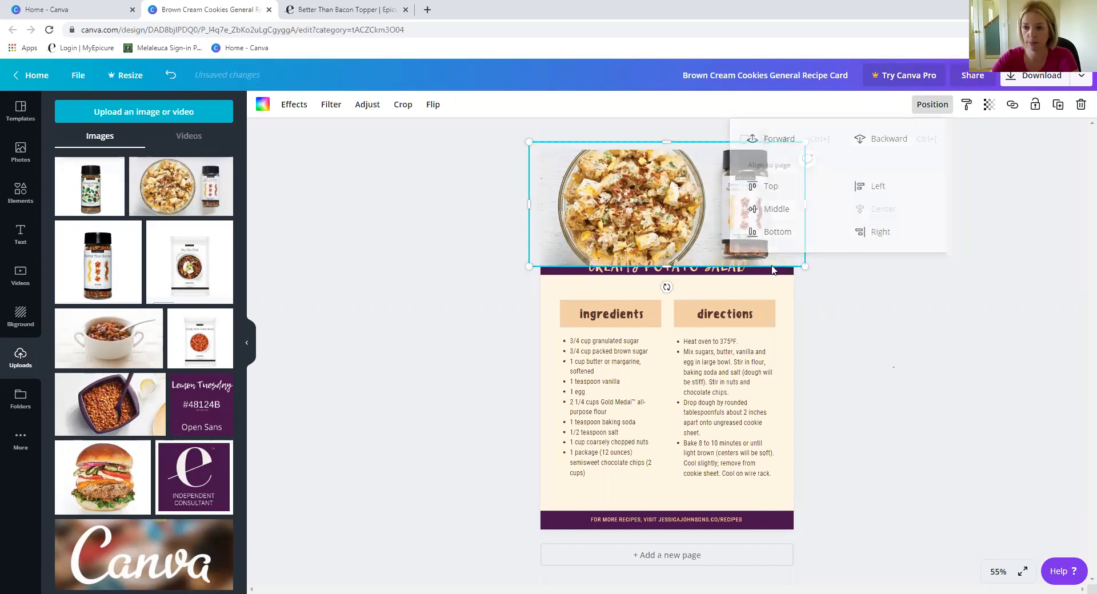
Send the potato salad header photo one layer backward, behind the purple title band
{"action": "left_click", "coordinate": [688, 214]}
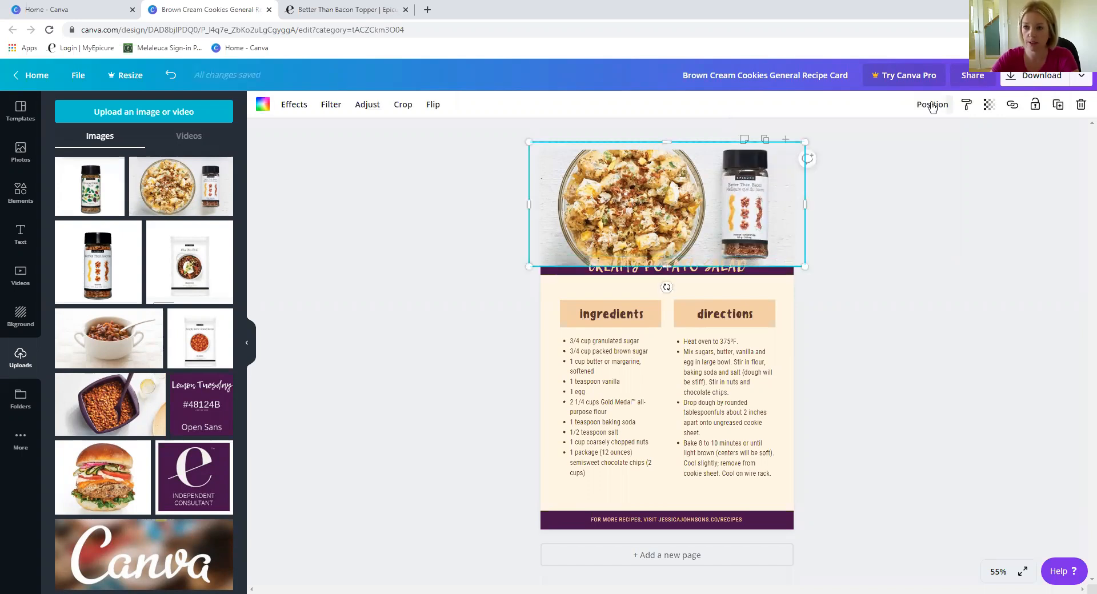
{"action": "left_click", "coordinate": [932, 104]}
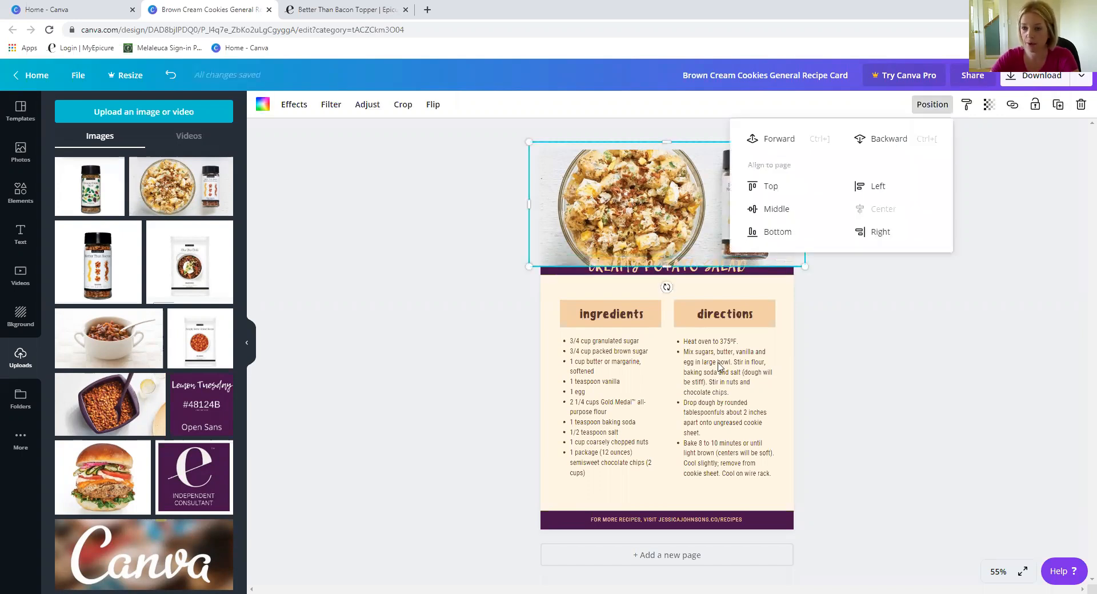
{"action": "left_click", "coordinate": [888, 139]}
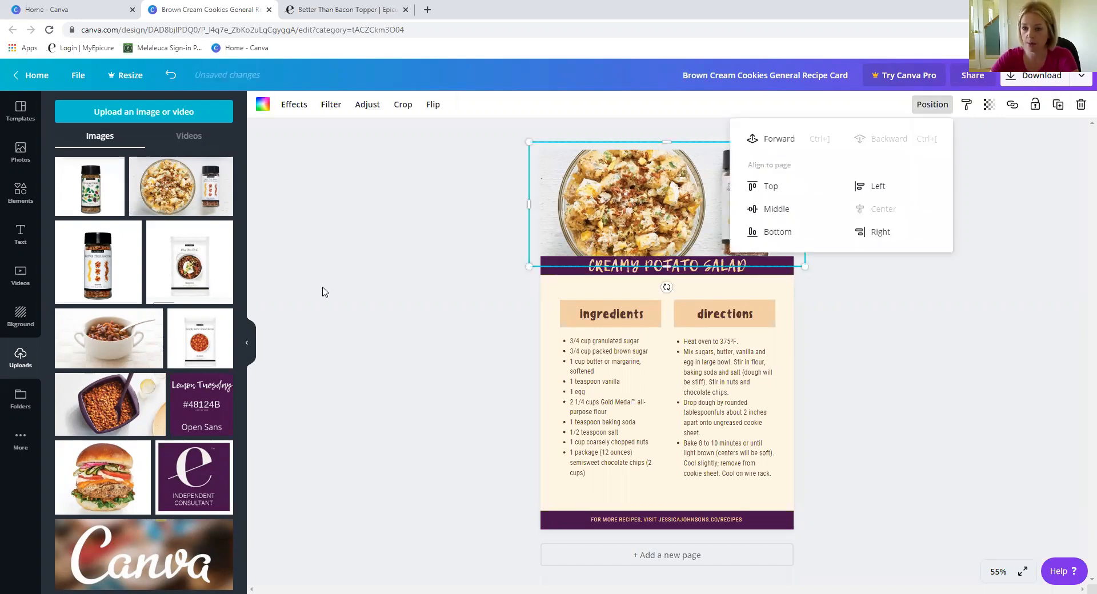
{"action": "left_click", "coordinate": [881, 314]}
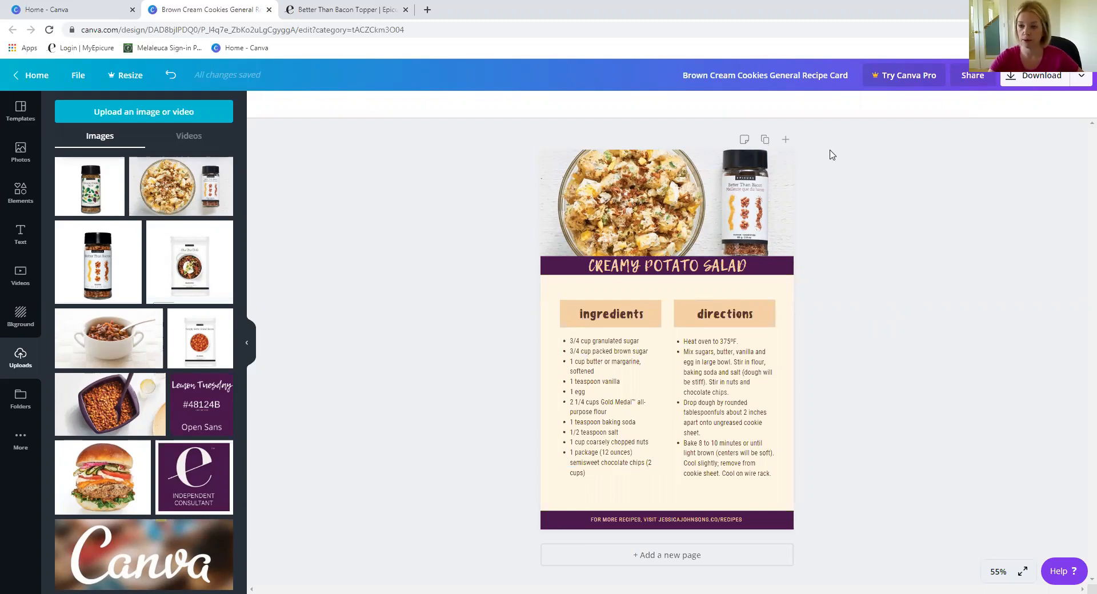
{"action": "key", "text": "Tab"}
{"action": "left_click", "coordinate": [935, 112]}
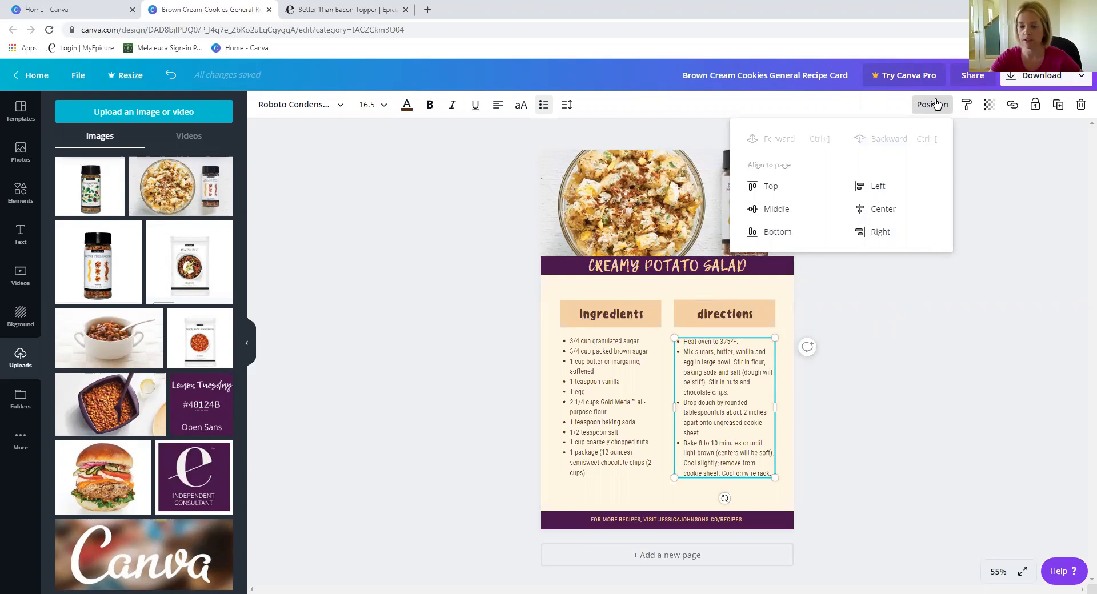
{"action": "left_click", "coordinate": [935, 104]}
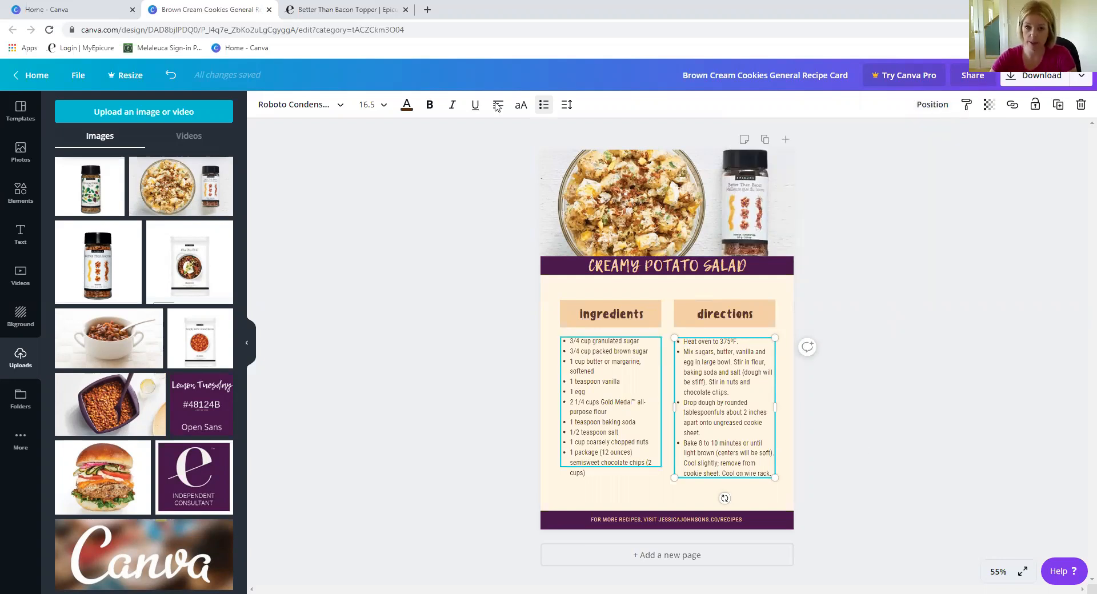
Switch to the Epicure website, return to the Creamy Potato Salad recipe and copy its full ingredients list
{"action": "left_click", "coordinate": [303, 12]}
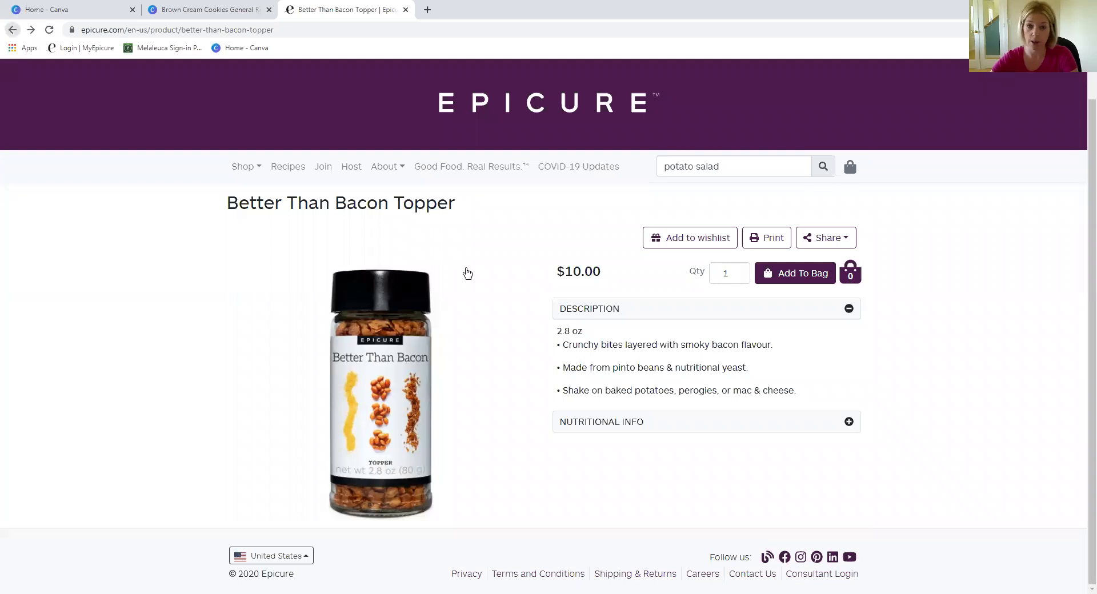
{"action": "key", "text": "alt+Left"}
{"action": "scroll", "coordinate": [506, 473], "scroll_direction": "up", "scroll_amount": 8}
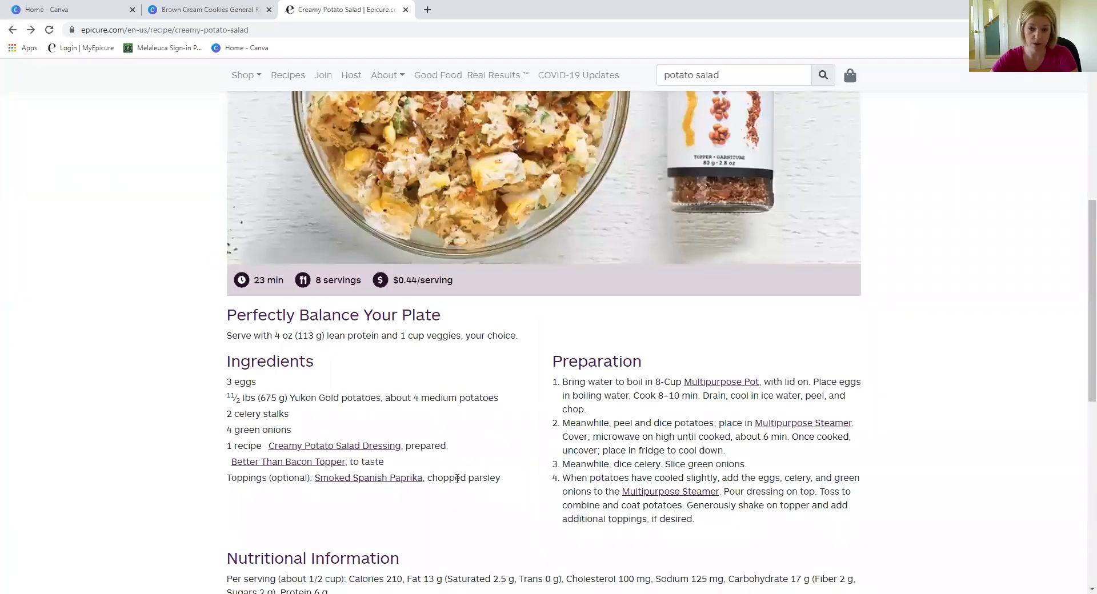
{"action": "left_click_drag", "start_coordinate": [457, 482], "coordinate": [228, 385]}
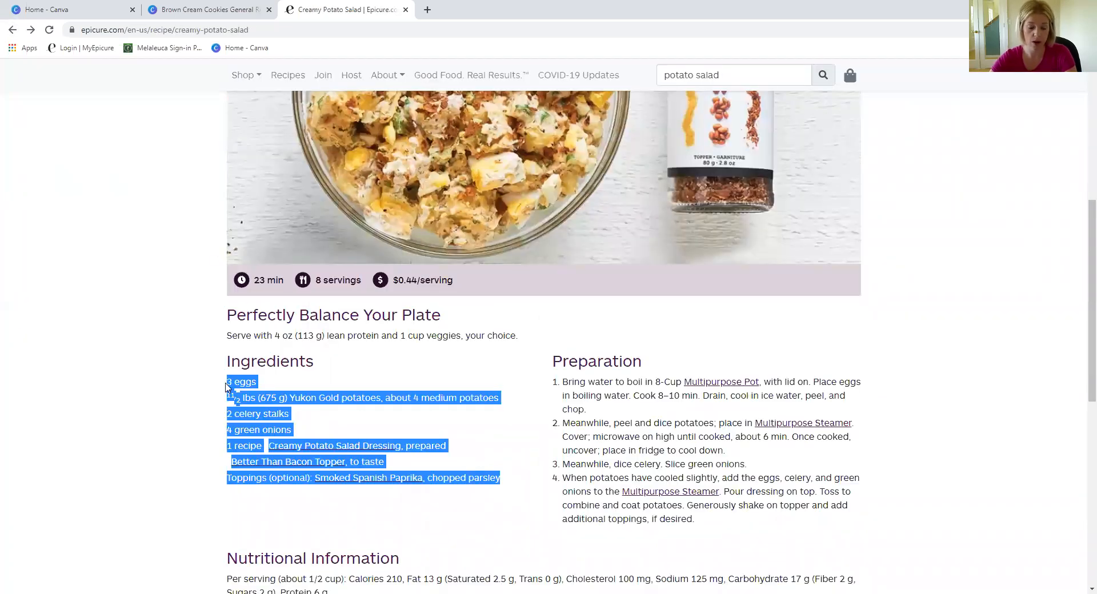
Back in the Canva recipe card, replace all the cookie ingredients with the copied potato salad ingredients
{"action": "left_click", "coordinate": [206, 18]}
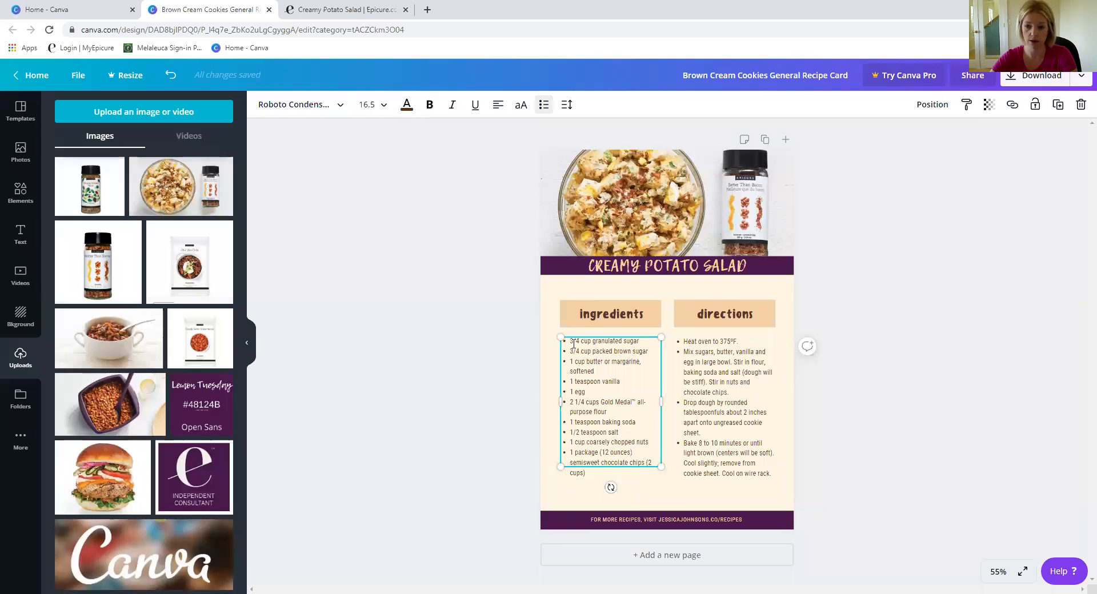
{"action": "triple_click", "coordinate": [577, 362]}
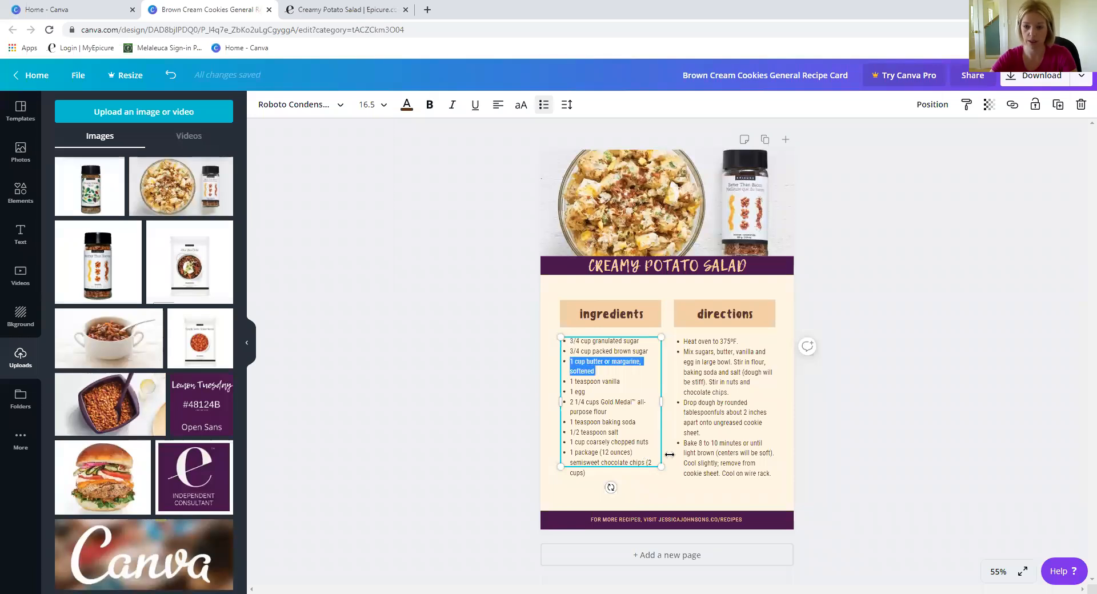
{"action": "key", "text": "ctrl+a"}
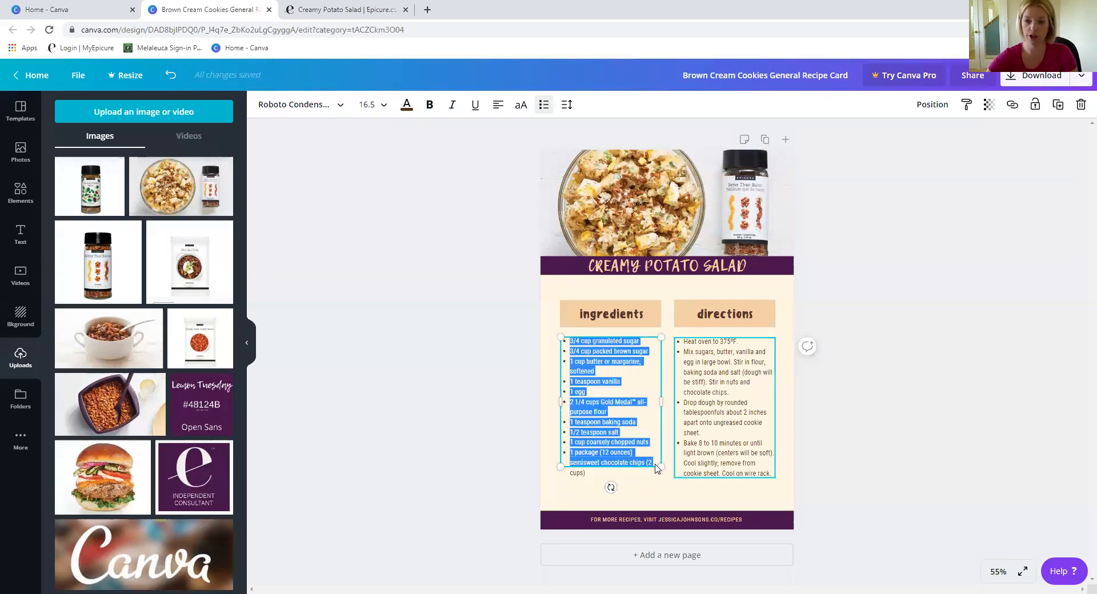
{"action": "key", "text": "BackSpace"}
{"action": "left_click", "coordinate": [592, 338]}
{"action": "key", "text": "BackSpace"}
{"action": "key", "text": "BackSpace"}
{"action": "key", "text": "BackSpace"}
{"action": "key", "text": "BackSpace"}
{"action": "key", "text": "BackSpace"}
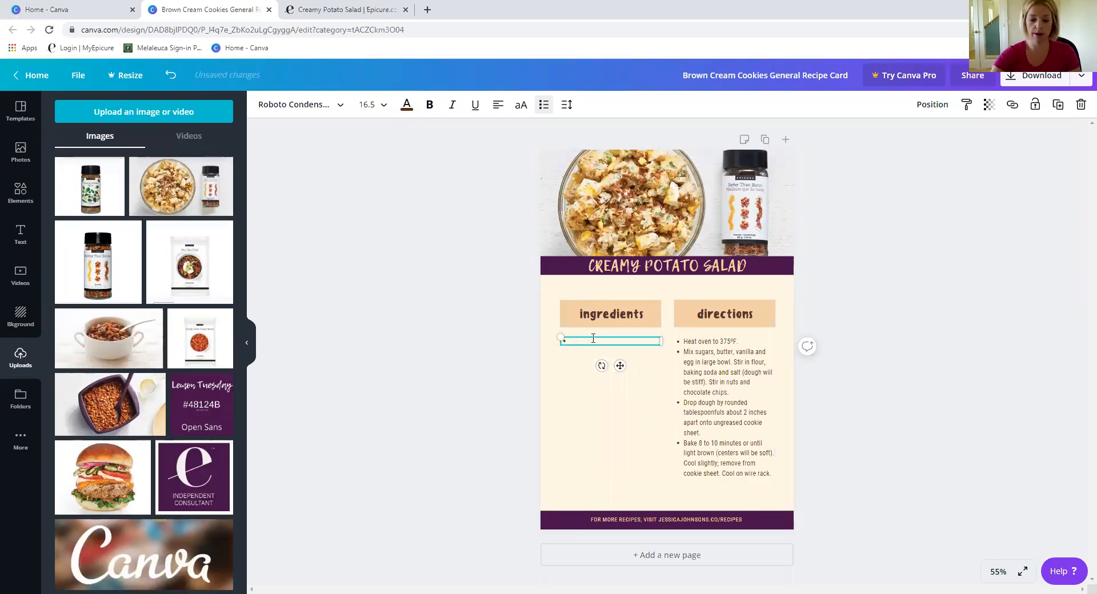
{"action": "type", "text": "3 eggs1½ lbs (675 g) Yukon Gold potatoes, about 4 medium potatoes2 celery stalks4 green onions1 recipe Creamy Potato Salad Dressing, preparedBetter Than Bacon Topper, to tasteToppings (optional): Smoked Spanish Paprika, chopped parsley"}
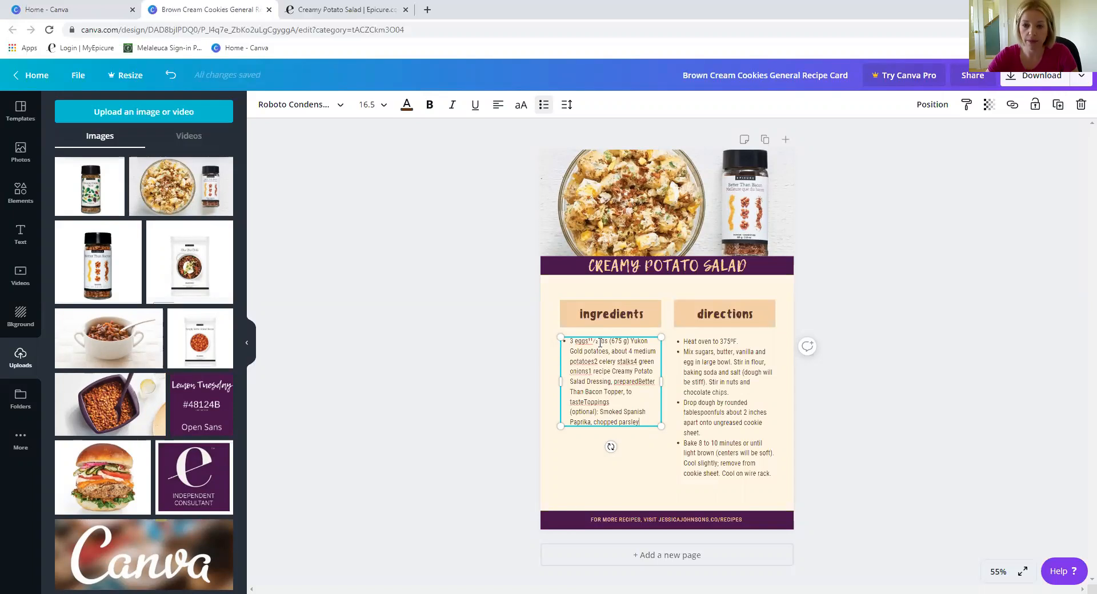
Check the ingredient breaks on the Epicure recipe page and start a new bullet on the card after "3 eggs"
{"action": "left_click", "coordinate": [301, 10]}
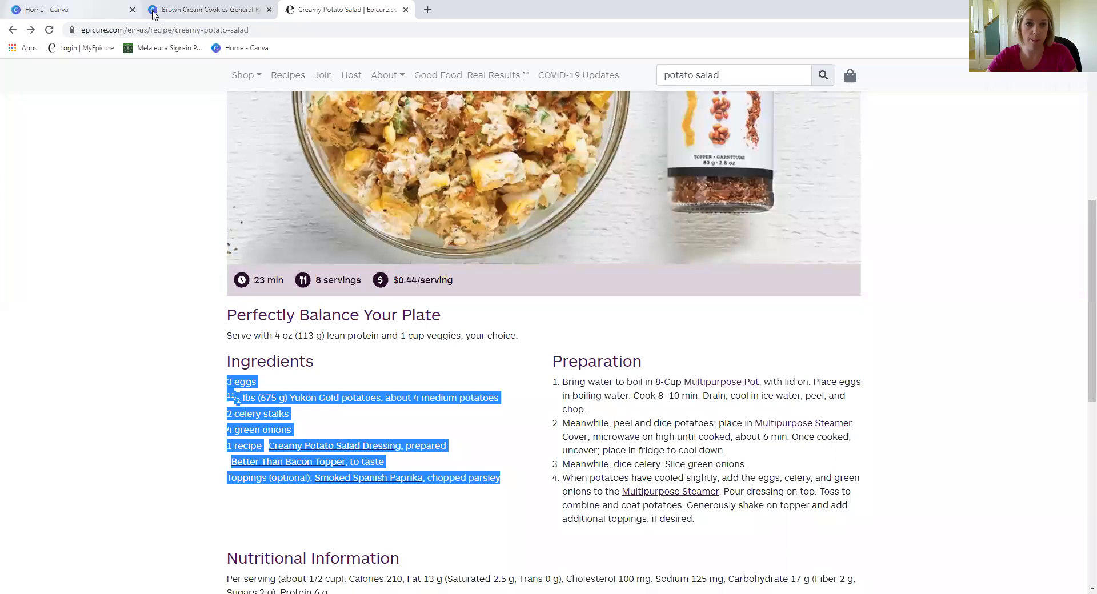
{"action": "key", "text": "ctrl+shift+Tab"}
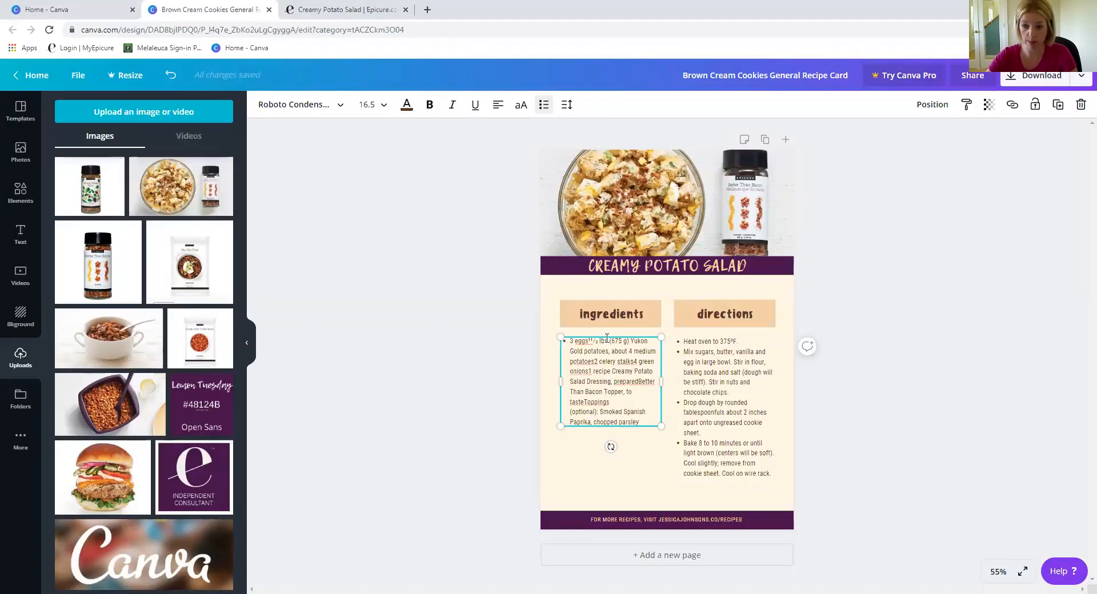
{"action": "left_click", "coordinate": [588, 341]}
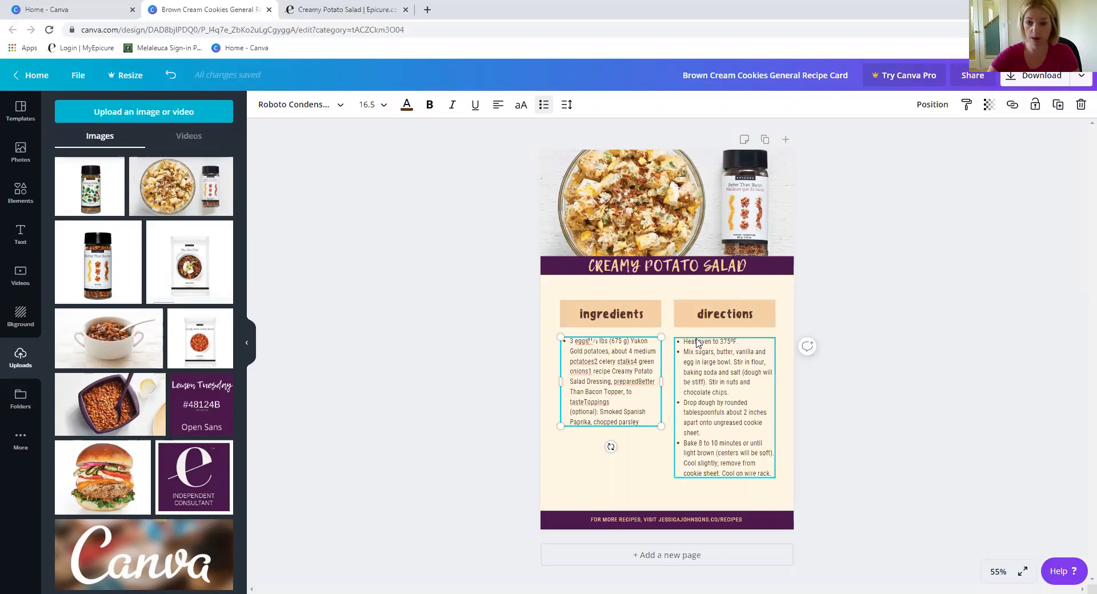
{"action": "key", "text": "Return"}
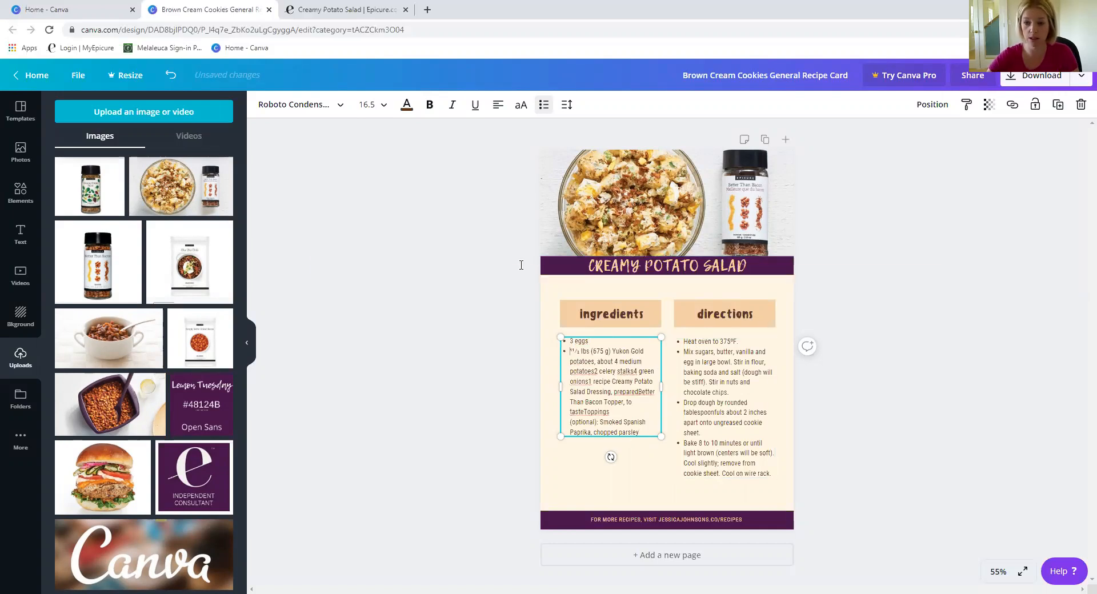
Delete the metric weight "(675 g)" from the Yukon Gold potatoes bullet
{"action": "key", "text": "BackSpace"}
{"action": "key", "text": "BackSpace"}
{"action": "key", "text": "BackSpace"}
{"action": "key", "text": "BackSpace"}
{"action": "key", "text": "BackSpace"}
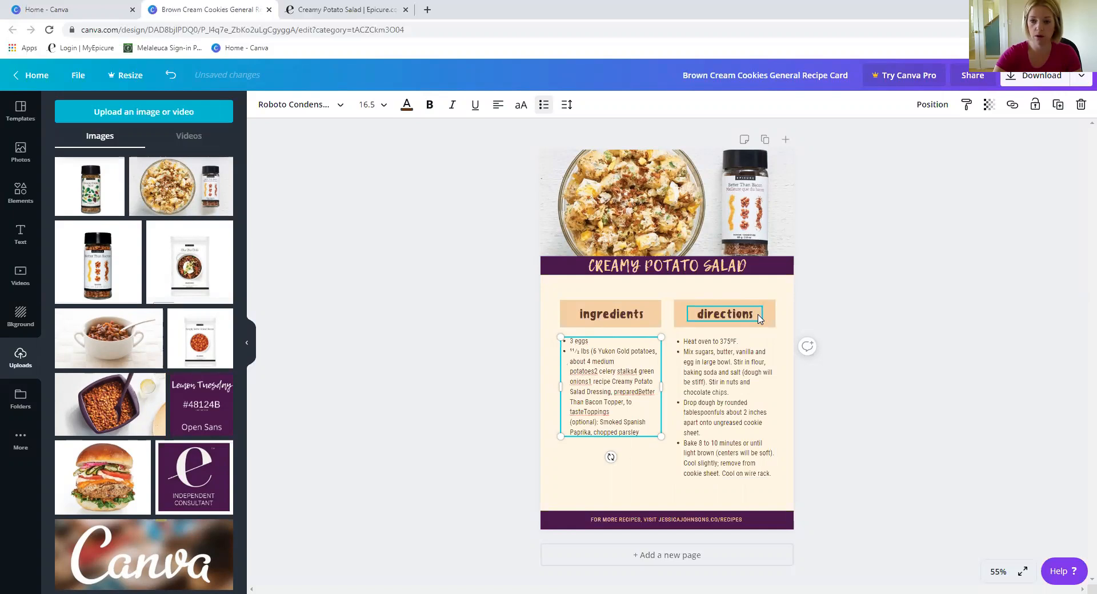
{"action": "key", "text": "BackSpace"}
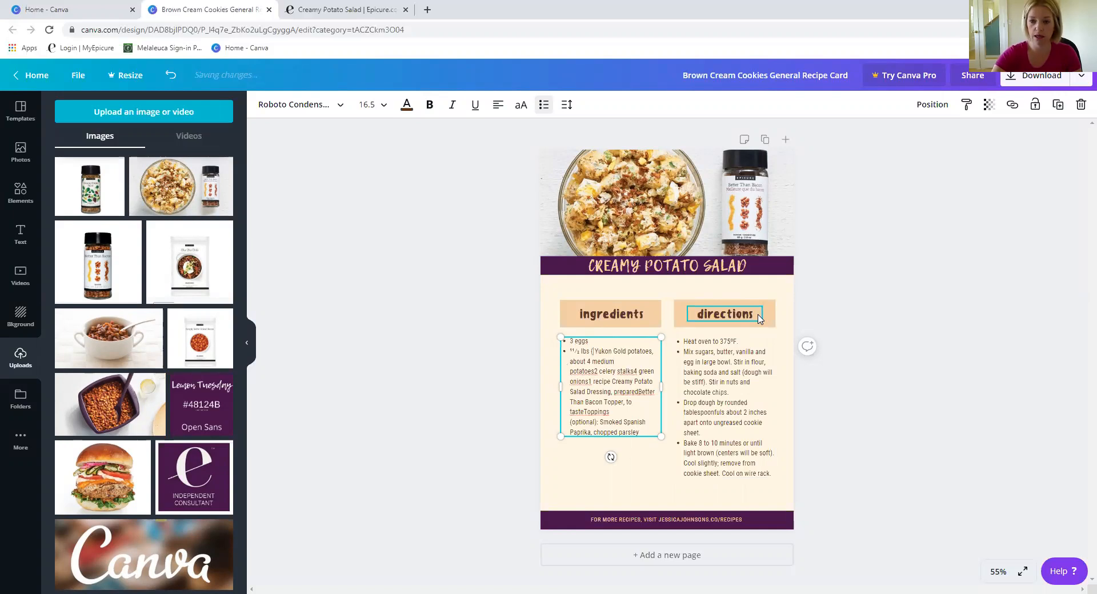
{"action": "key", "text": "BackSpace"}
{"action": "key", "text": "BackSpace"}
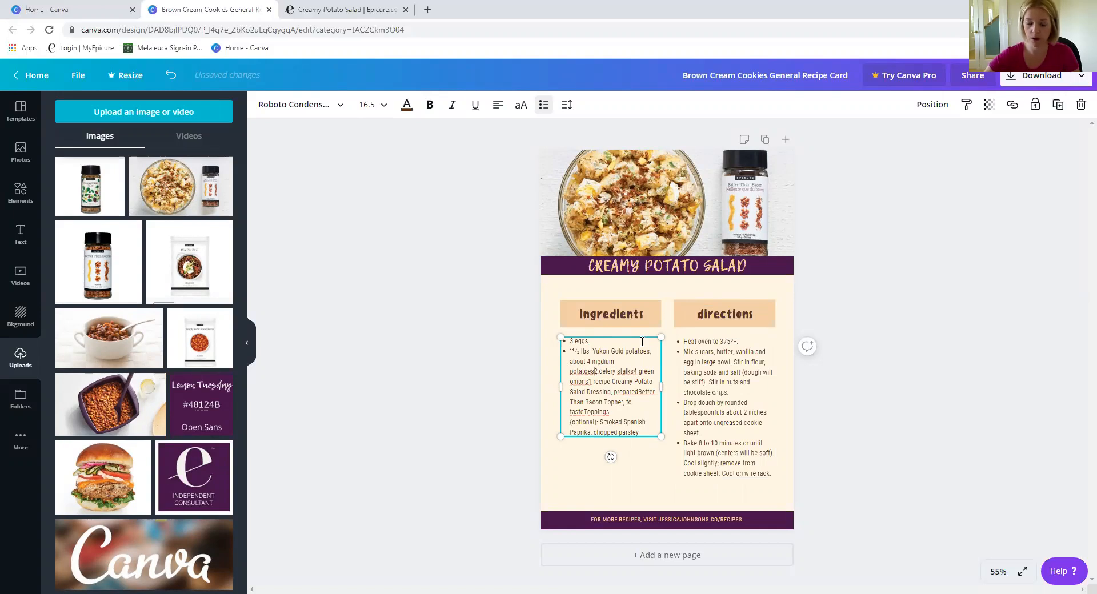
Split the remaining ingredients into separate bullets for celery stalks, green onions, Creamy Potato Salad Dressing, Better Than Bacon Topper and optional toppings
{"action": "key", "text": "Return"}
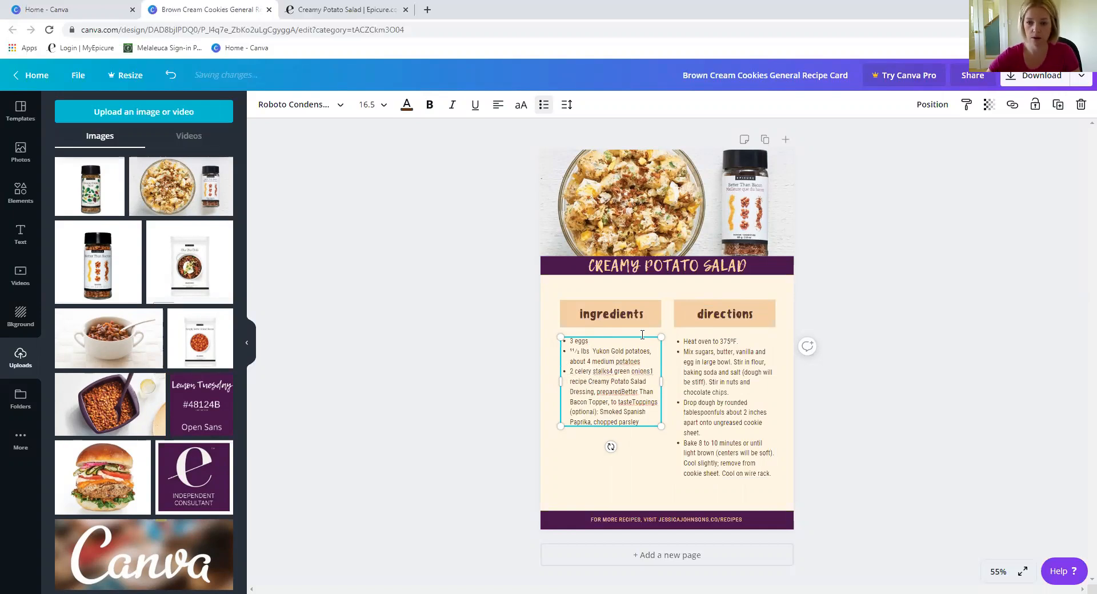
{"action": "key", "text": "Return"}
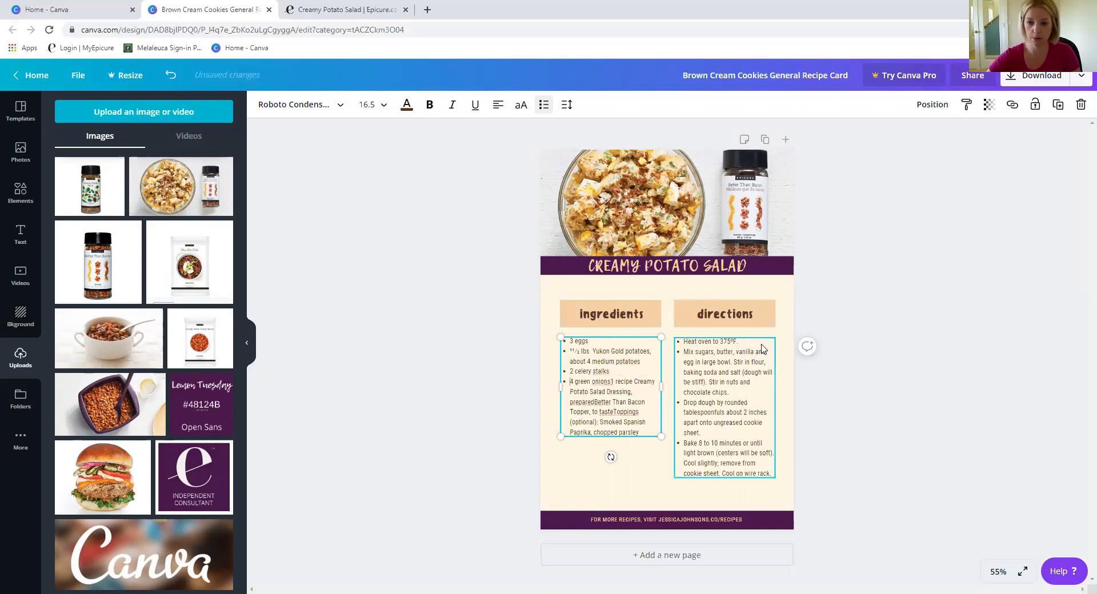
{"action": "left_click", "coordinate": [612, 381]}
{"action": "key", "text": "Return"}
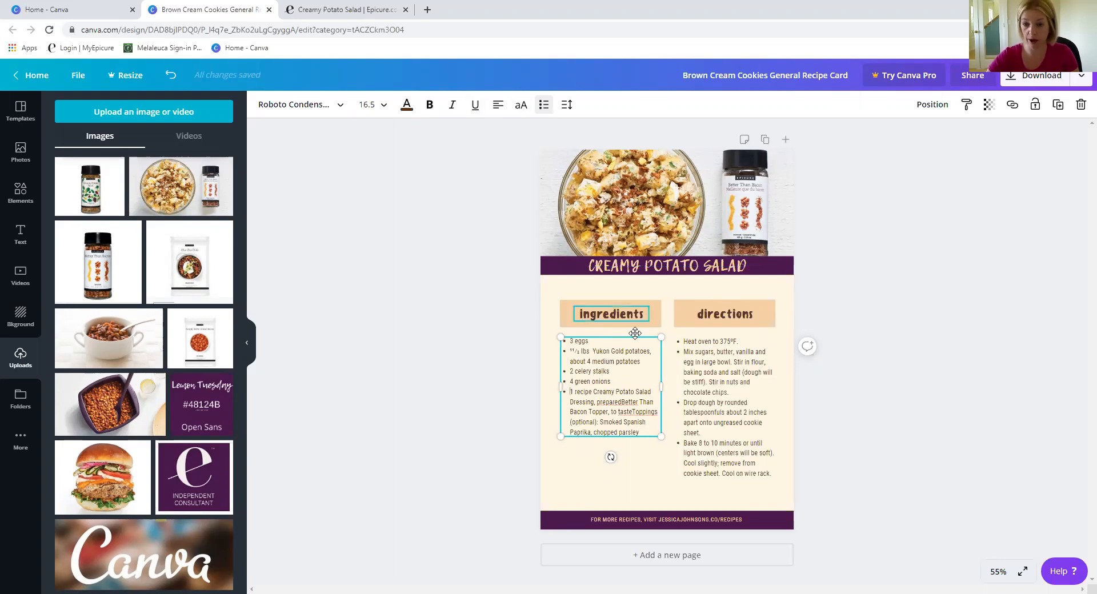
{"action": "left_click", "coordinate": [622, 403]}
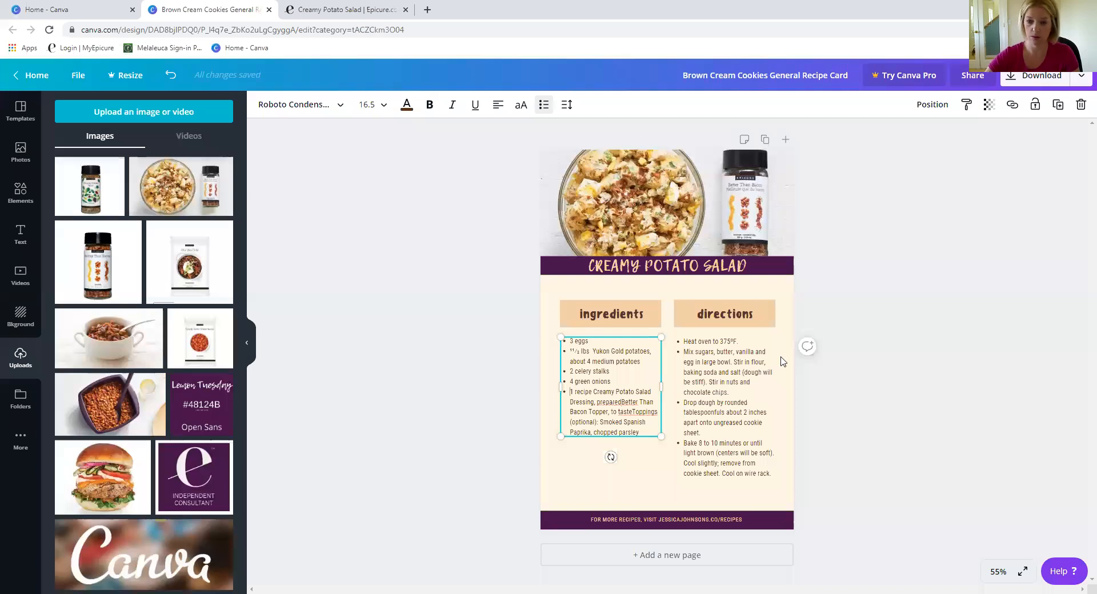
{"action": "key", "text": "Return"}
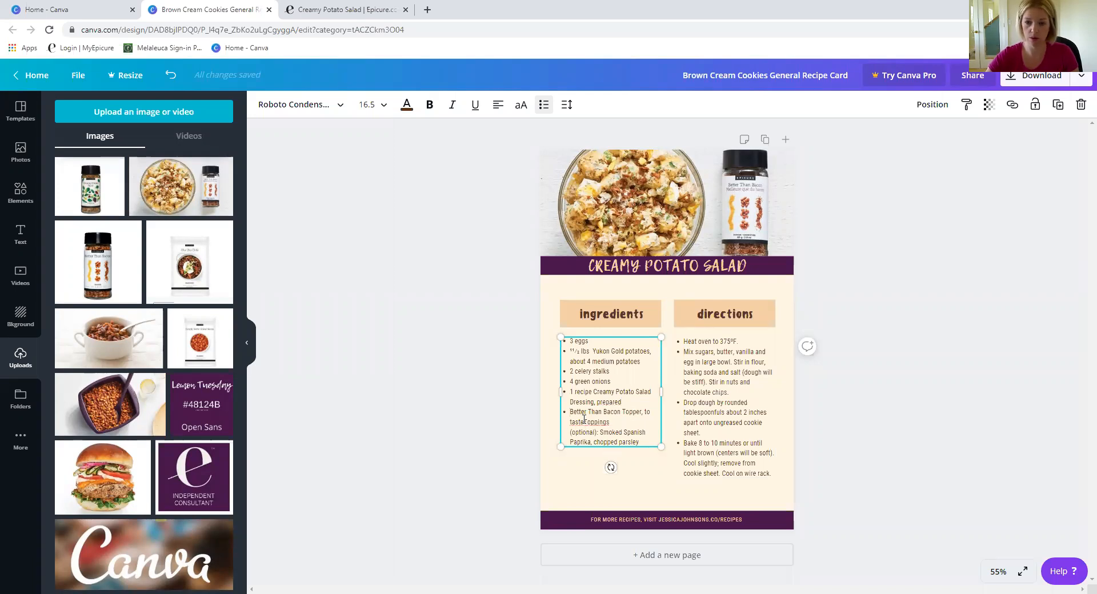
{"action": "key", "text": "Return"}
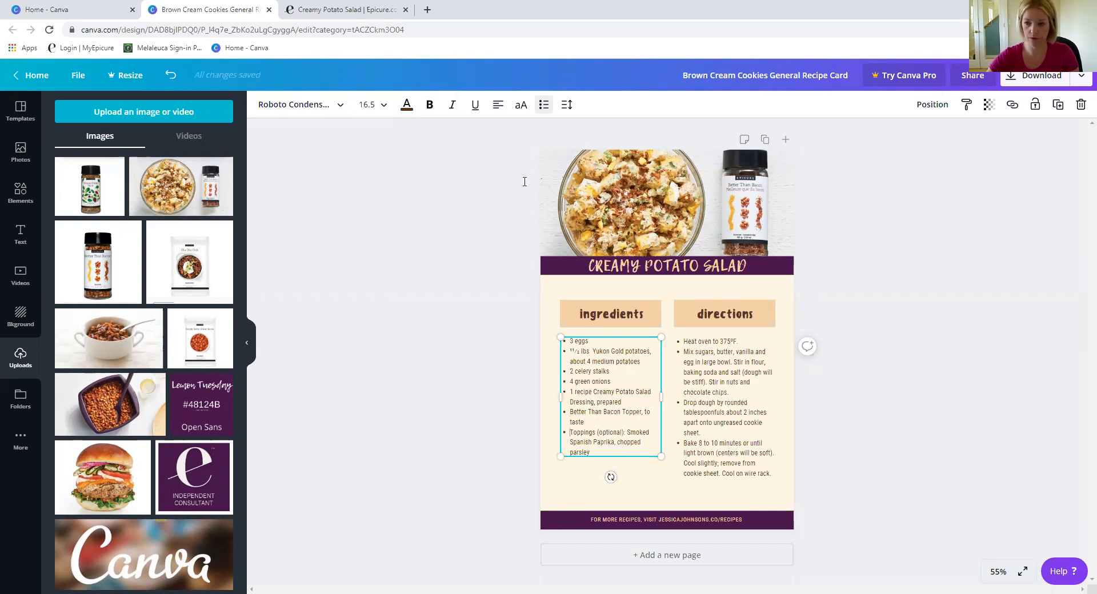
{"action": "left_click", "coordinate": [843, 401]}
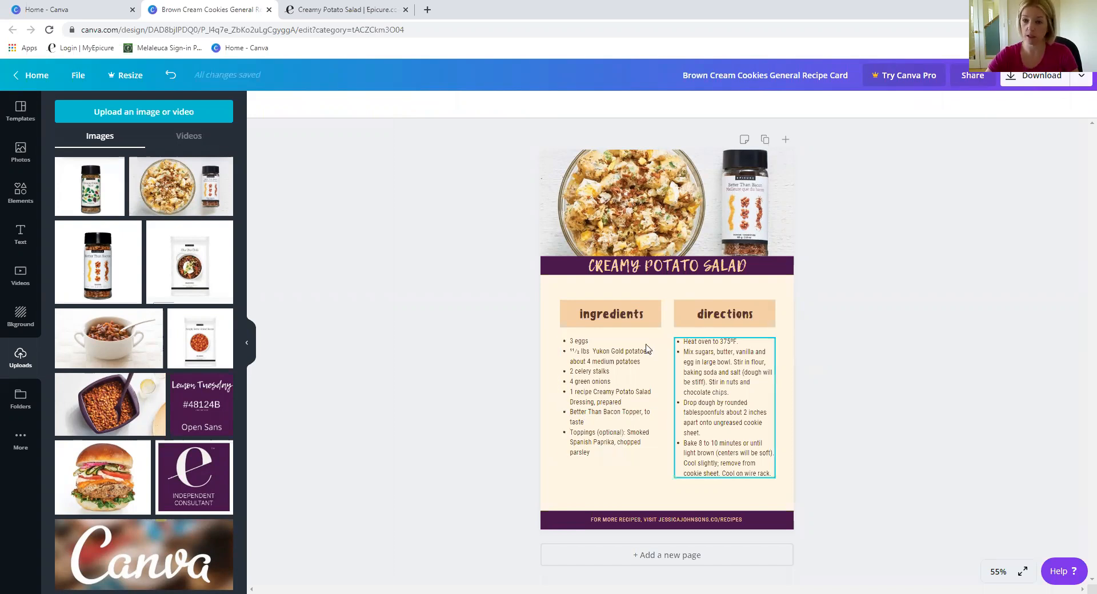
Switch to the Epicure recipe page and copy all four Preparation steps
{"action": "left_click", "coordinate": [739, 424]}
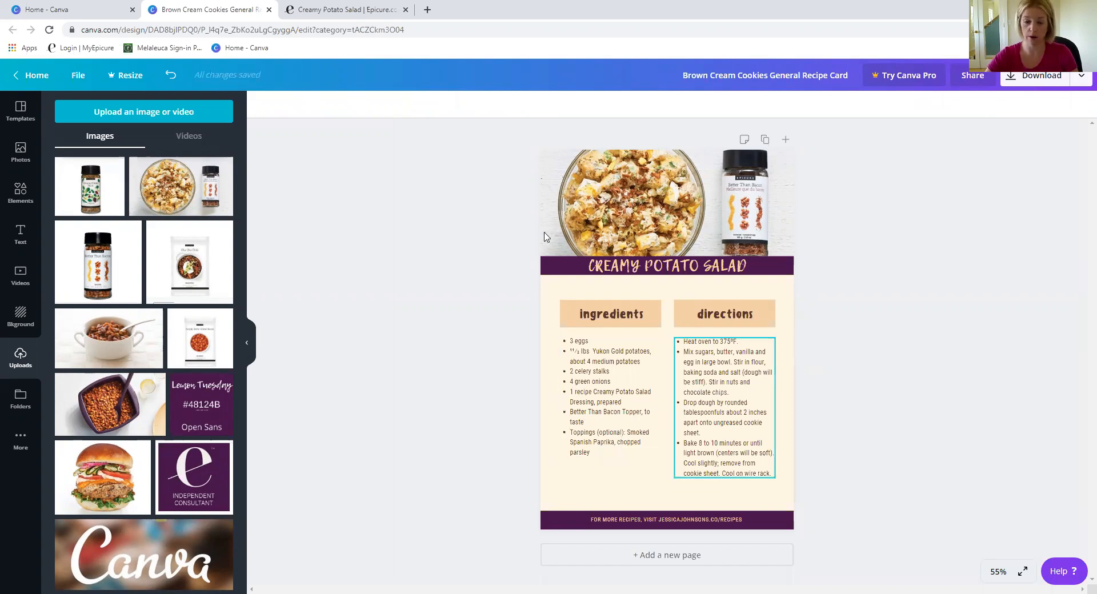
{"action": "left_click", "coordinate": [310, 9]}
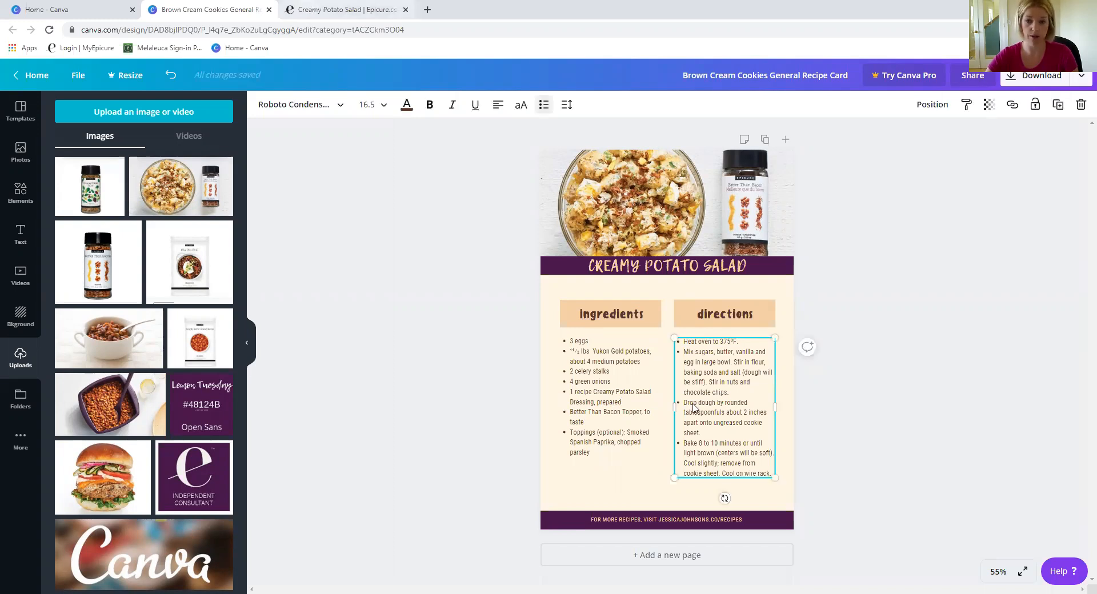
{"action": "left_click", "coordinate": [736, 526]}
{"action": "left_click_drag", "start_coordinate": [685, 522], "coordinate": [554, 386]}
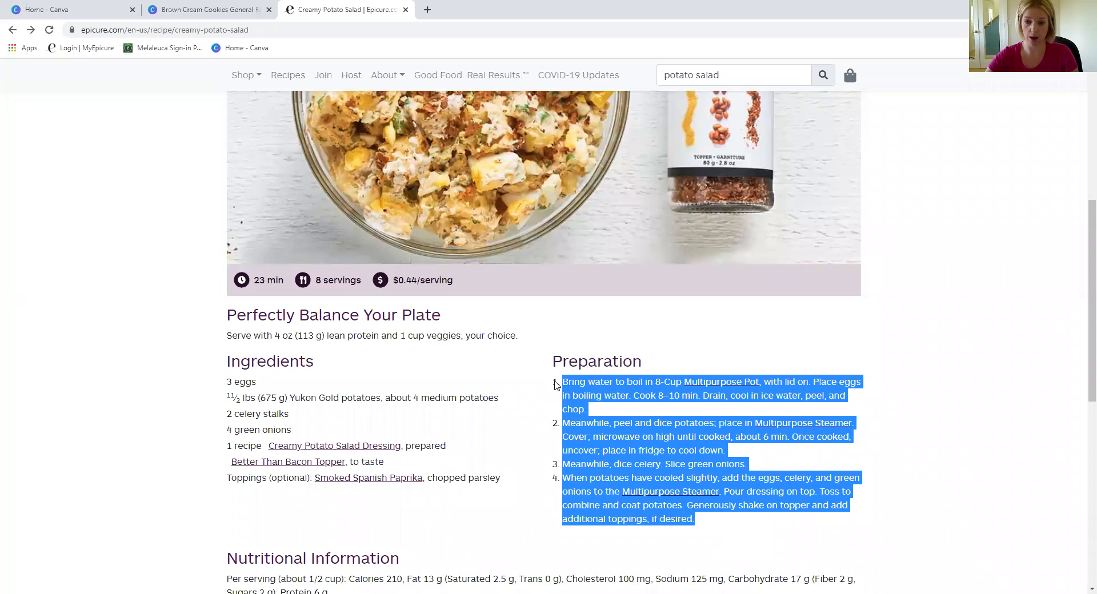
Replace the cookie directions on the Canva card with the copied potato salad preparation steps
{"action": "left_click", "coordinate": [177, 5]}
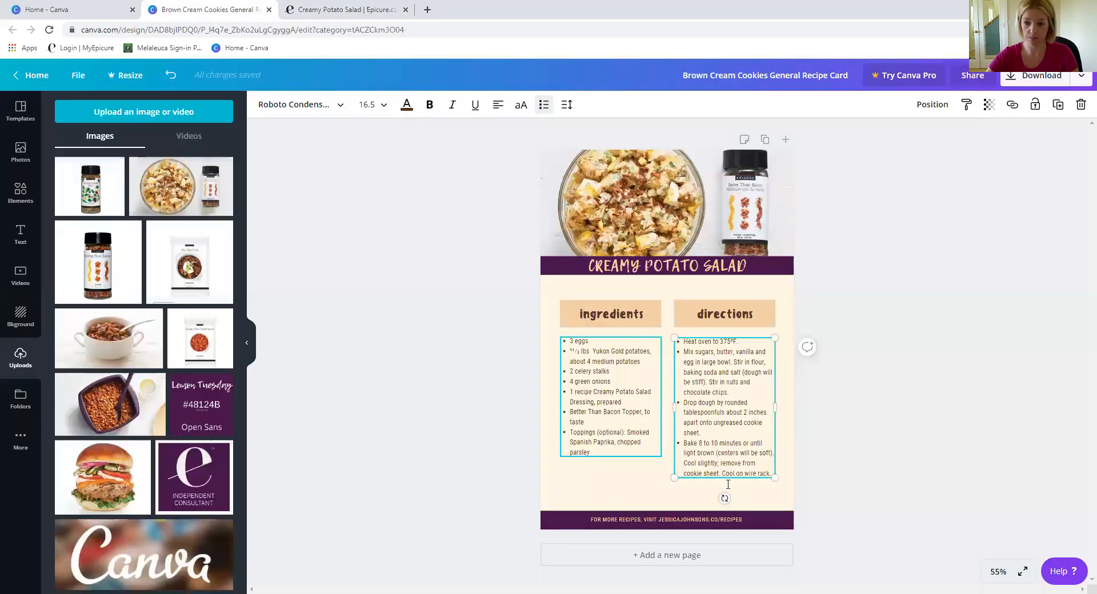
{"action": "left_click_drag", "start_coordinate": [728, 484], "coordinate": [665, 337]}
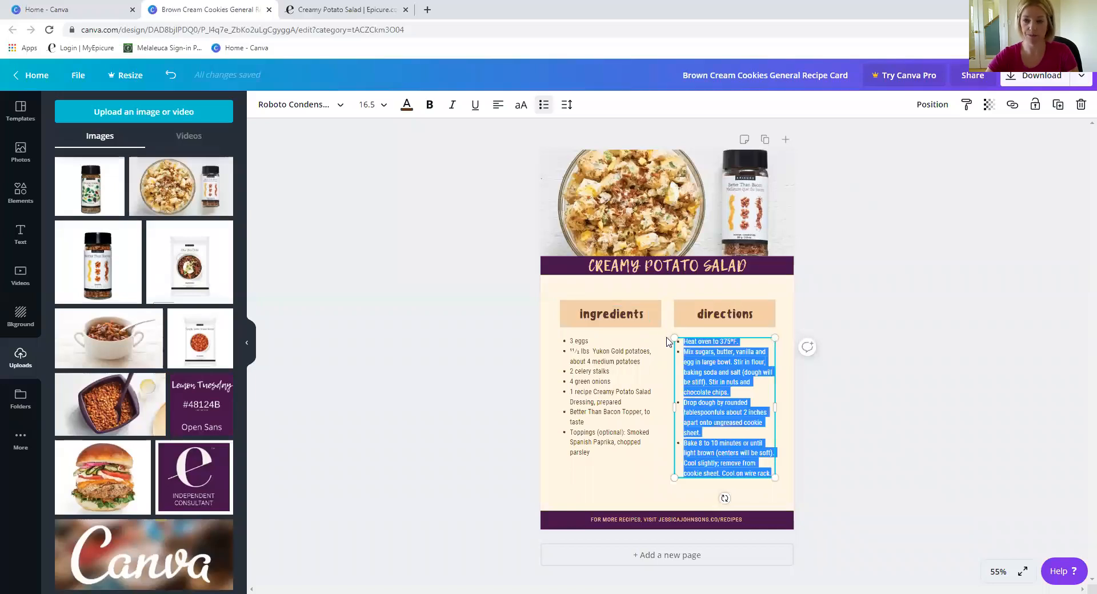
{"action": "key", "text": "ctrl+v"}
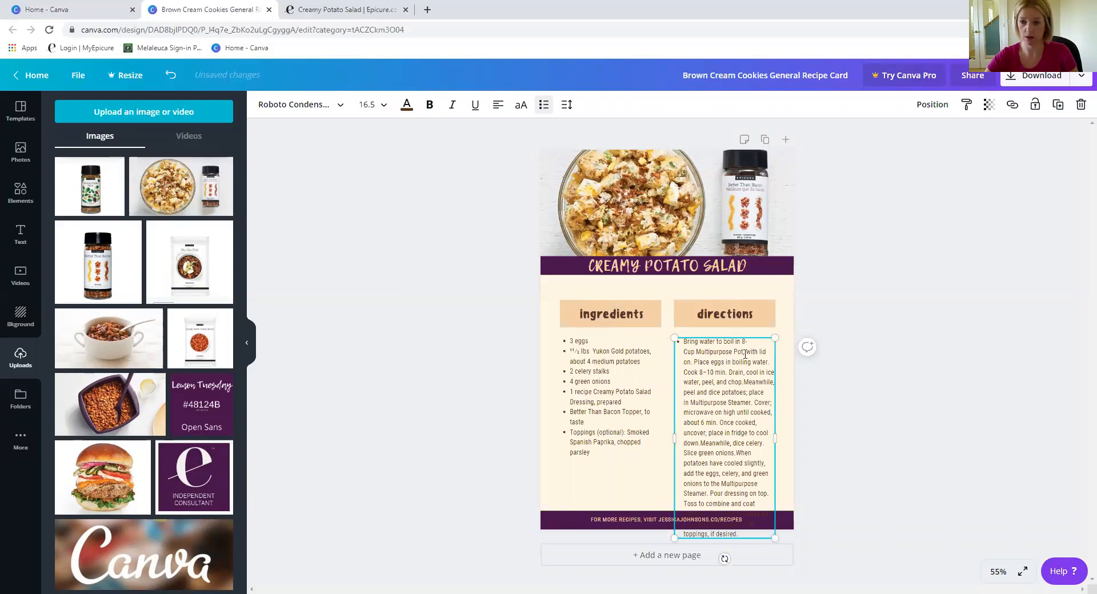
Check the step breaks on the Epicure recipe page and start new directions bullets at "Meanwhile, peel and dice potatoes" and "Meanwhile, dice celery" in Canva
{"action": "left_click", "coordinate": [694, 362]}
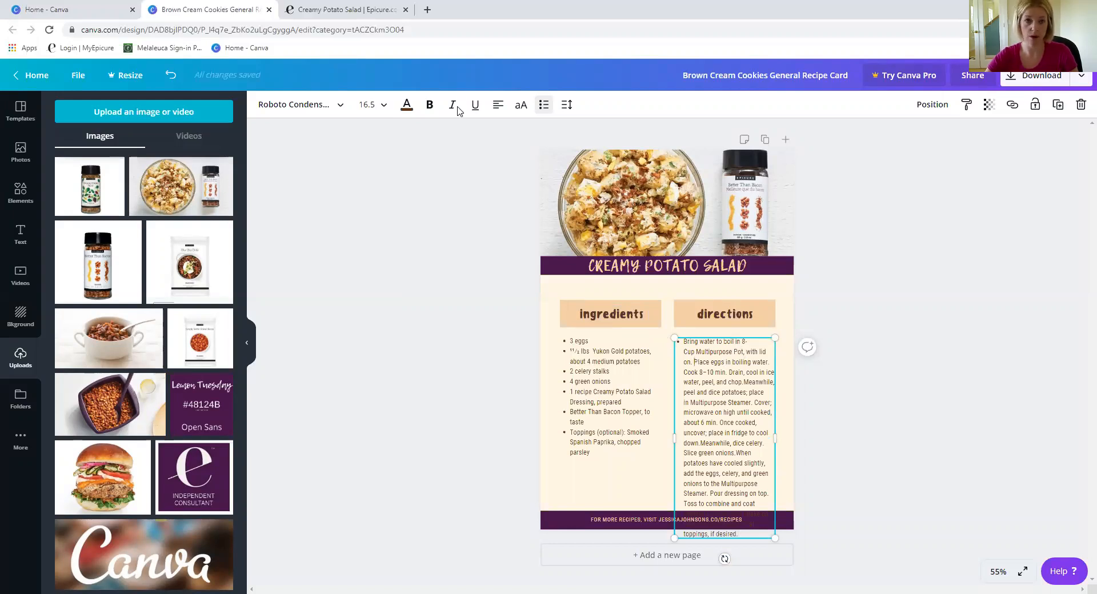
{"action": "left_click", "coordinate": [303, 18]}
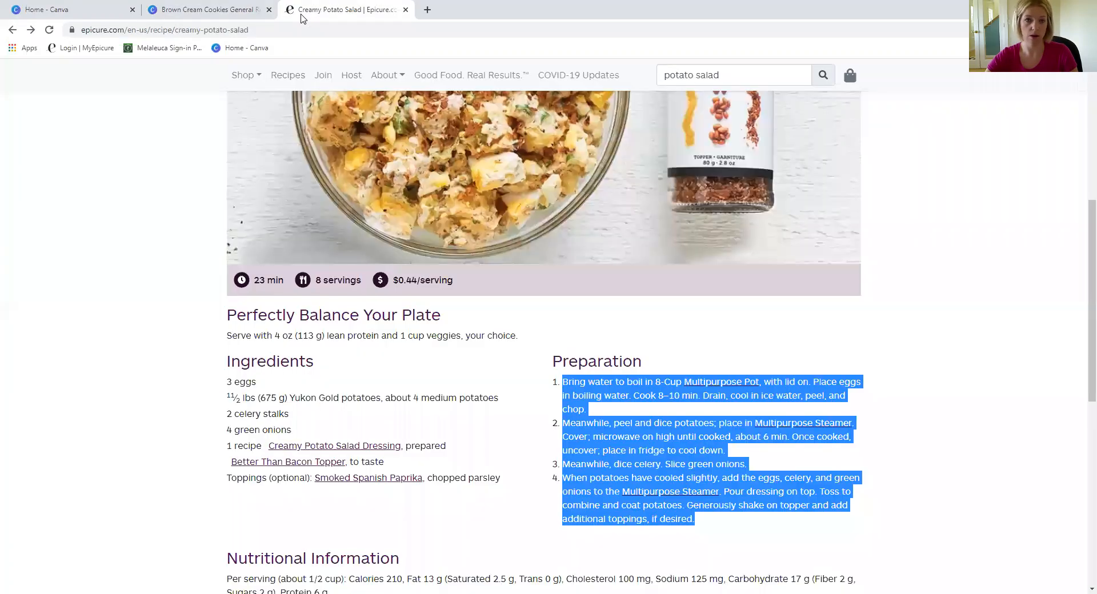
{"action": "left_click", "coordinate": [211, 11]}
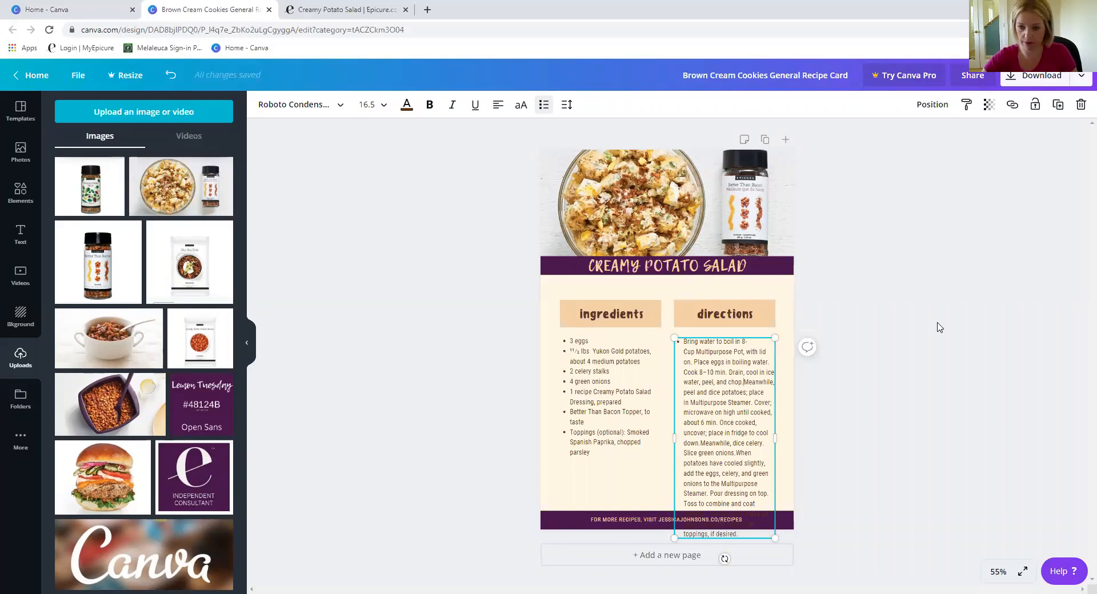
{"action": "key", "text": "Return"}
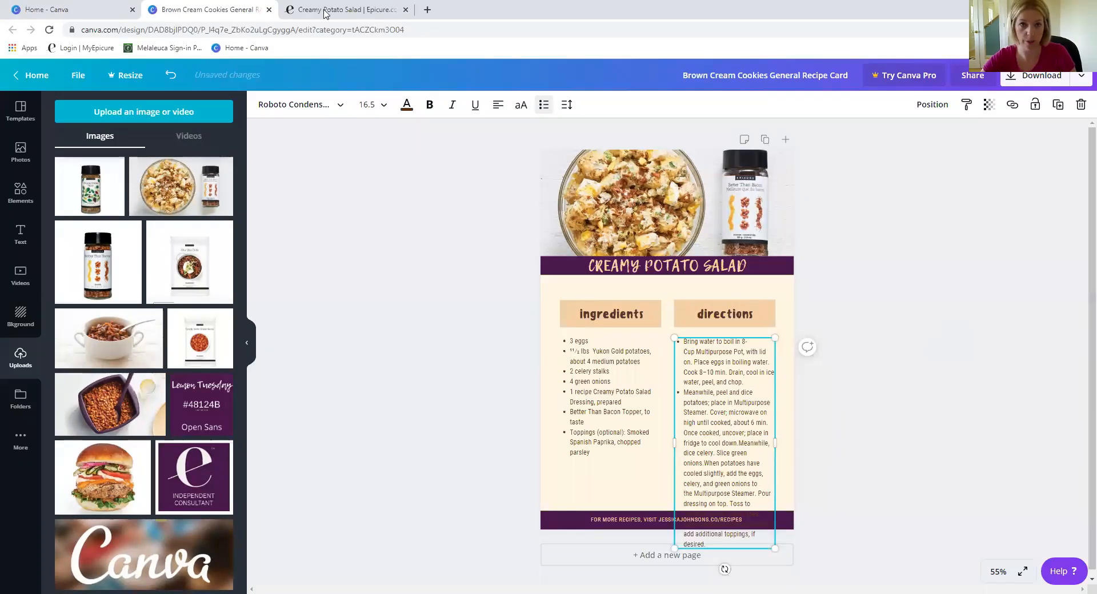
{"action": "key", "text": "ctrl+Tab"}
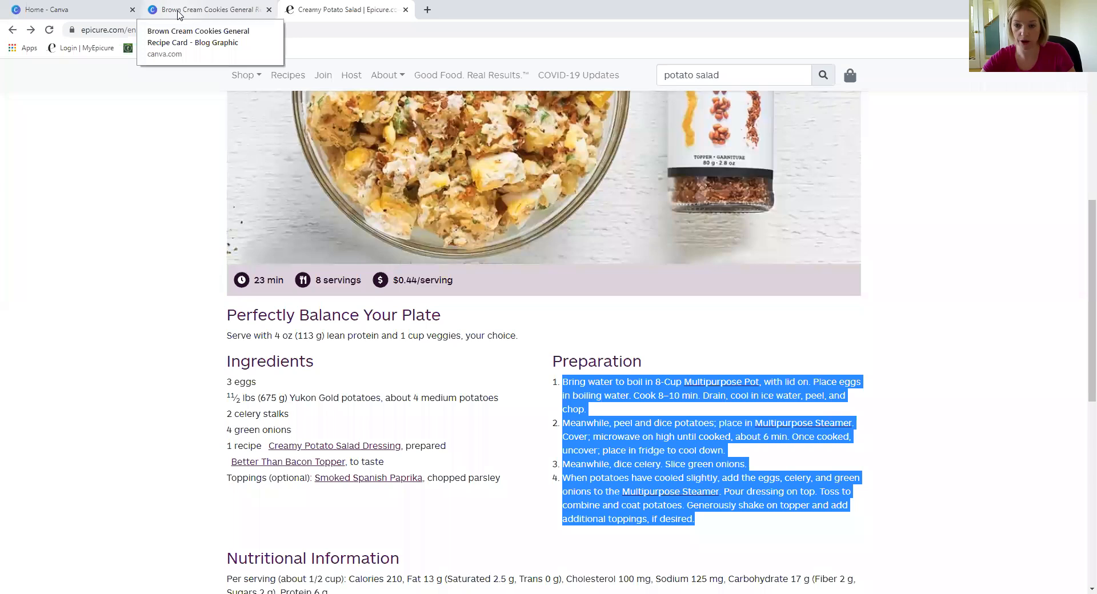
{"action": "key", "text": "ctrl+shift+Tab"}
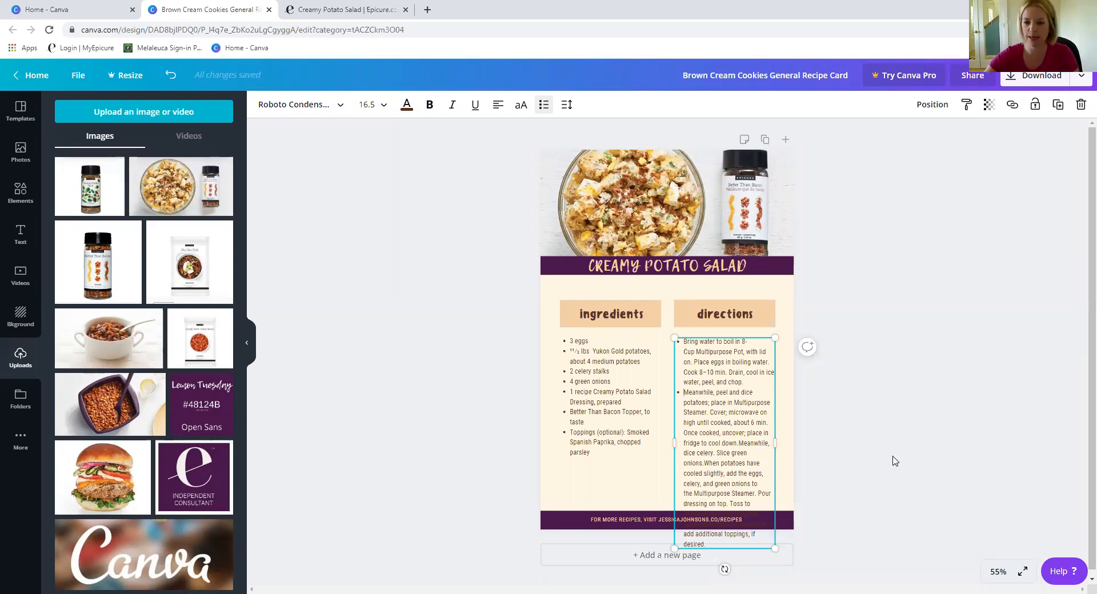
{"action": "key", "text": "Return"}
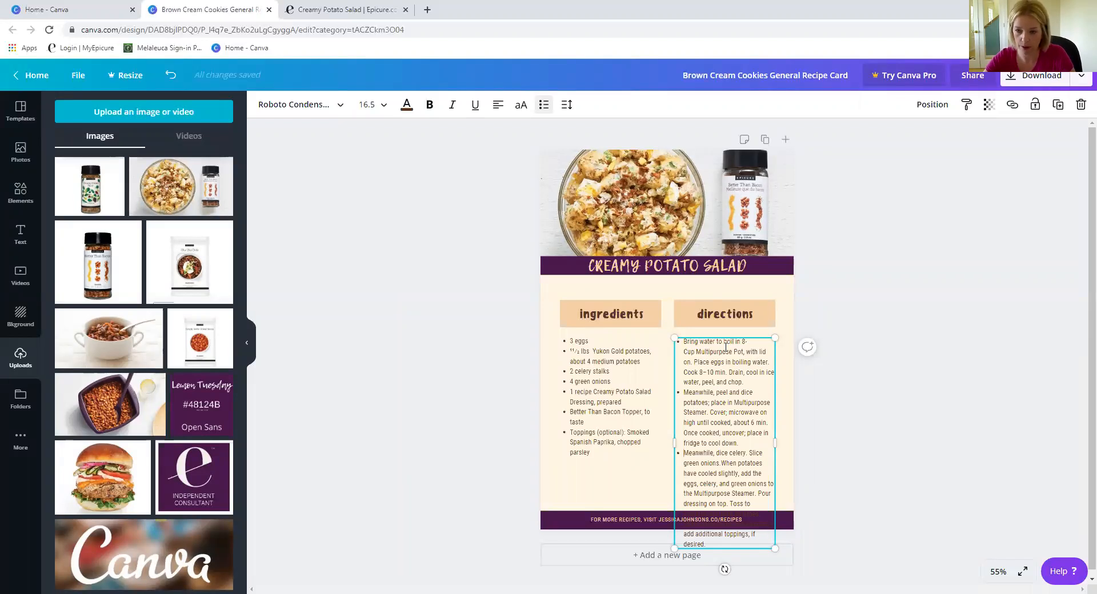
Delete "Meanwhile," from the third directions bullet so it starts with "dice celery", and reapply the bullet formatting to it
{"action": "scroll", "coordinate": [726, 346], "scroll_direction": "down", "scroll_amount": 1}
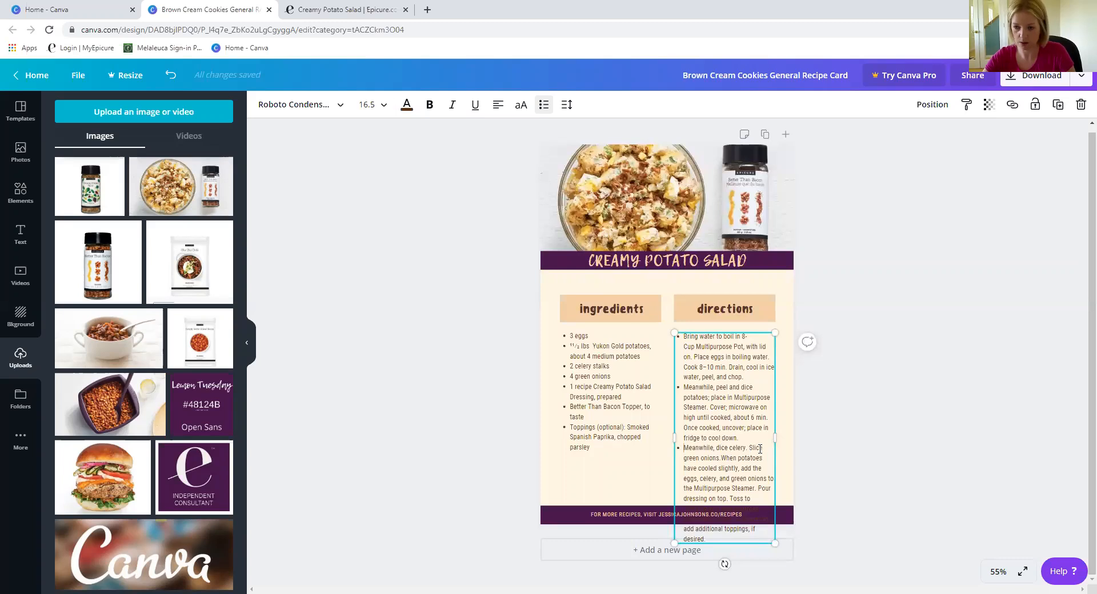
{"action": "key", "text": "shift+Left"}
{"action": "key", "text": "BackSpace"}
{"action": "key", "text": "BackSpace"}
{"action": "key", "text": "BackSpace"}
{"action": "key", "text": "BackSpace"}
{"action": "key", "text": "BackSpace"}
{"action": "key", "text": "BackSpace"}
{"action": "key", "text": "BackSpace"}
{"action": "key", "text": "BackSpace"}
{"action": "key", "text": "BackSpace"}
{"action": "key", "text": "BackSpace"}
{"action": "key", "text": "BackSpace"}
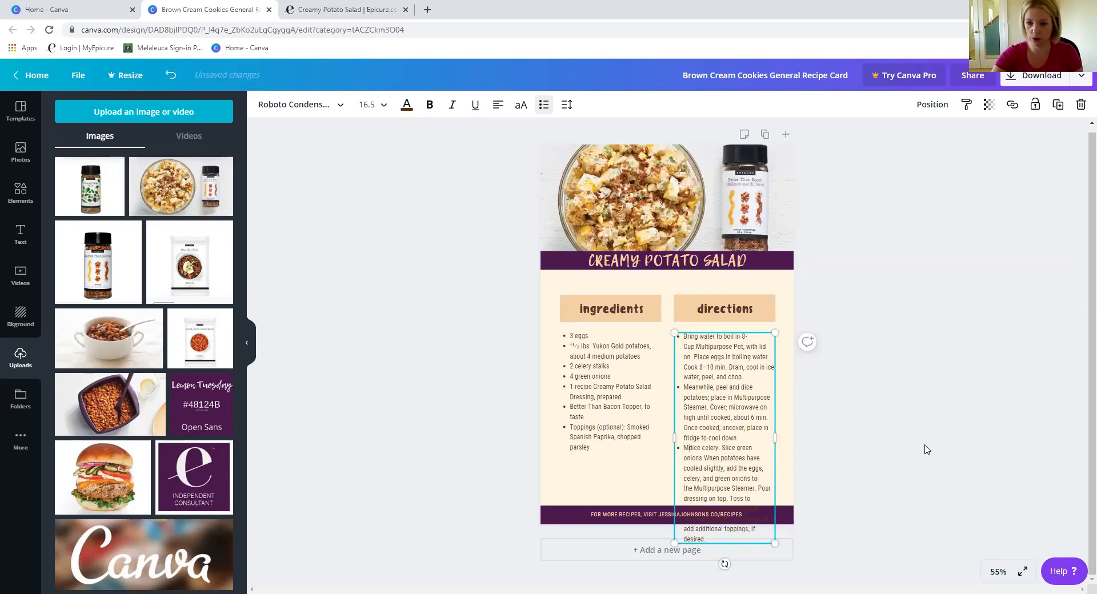
{"action": "key", "text": "BackSpace"}
{"action": "key", "text": "BackSpace"}
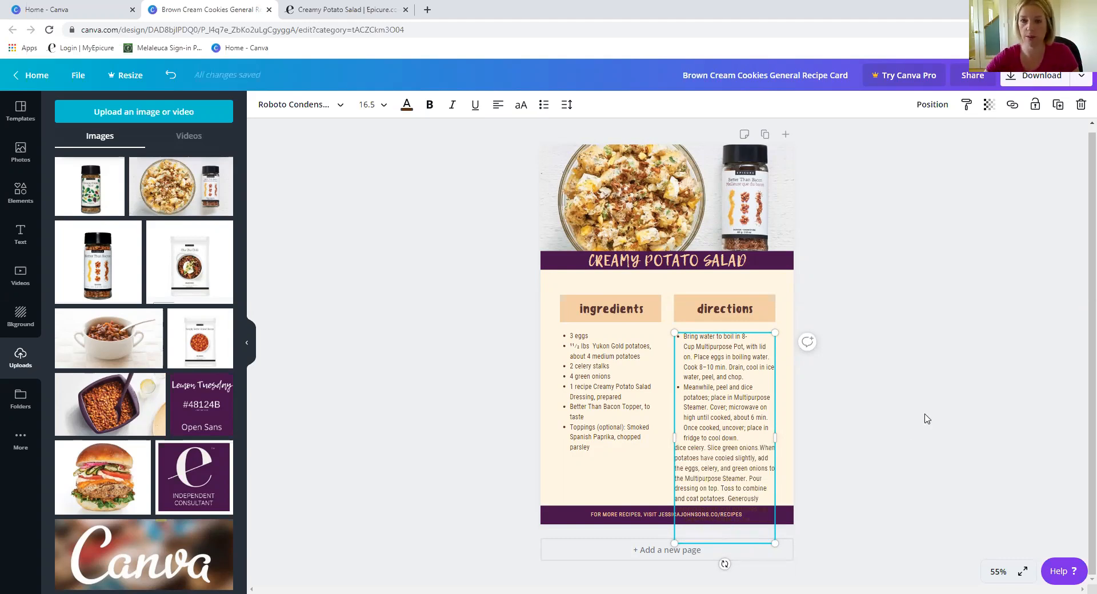
{"action": "left_click", "coordinate": [544, 105]}
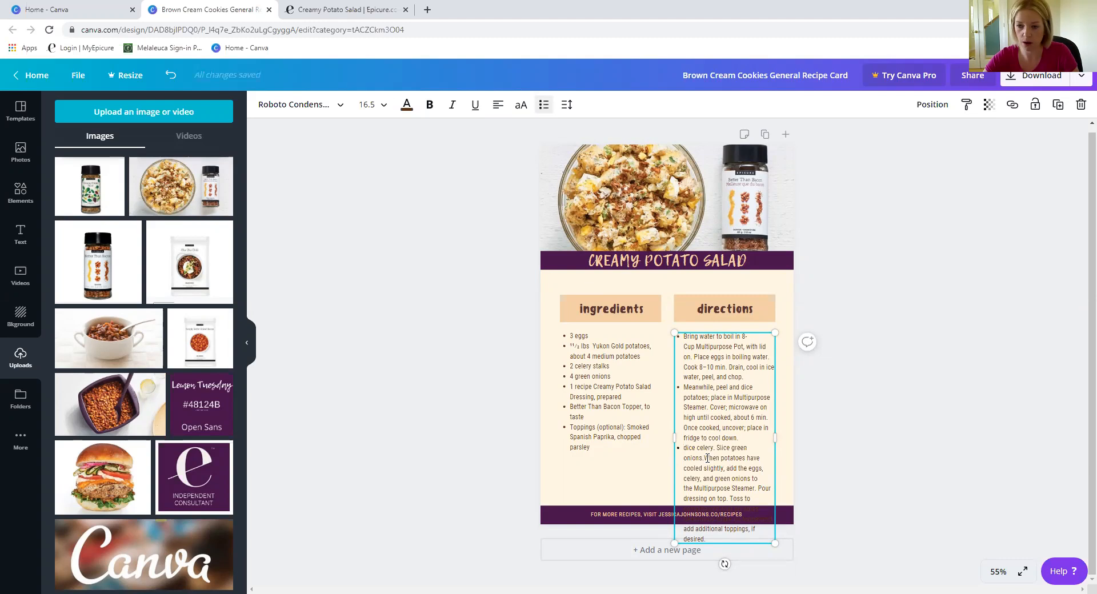
Remove "When potatoes have cooled slightly," from the third directions bullet and start that sentence with a capitalised "Add"
{"action": "left_click_drag", "start_coordinate": [707, 458], "coordinate": [727, 467]}
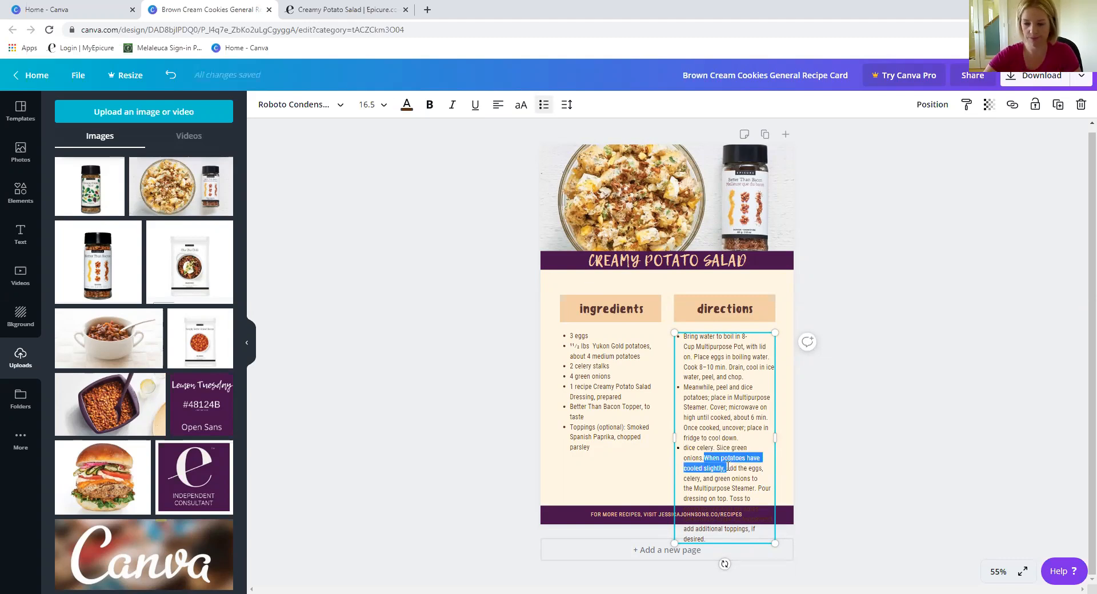
{"action": "key", "text": "BackSpace"}
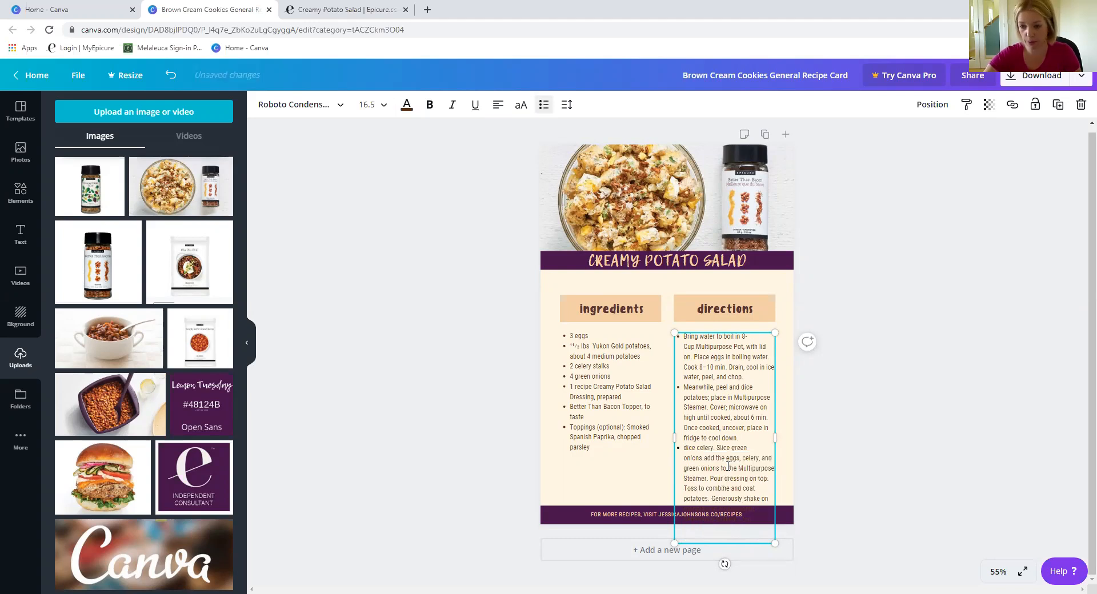
{"action": "key", "text": "Delete"}
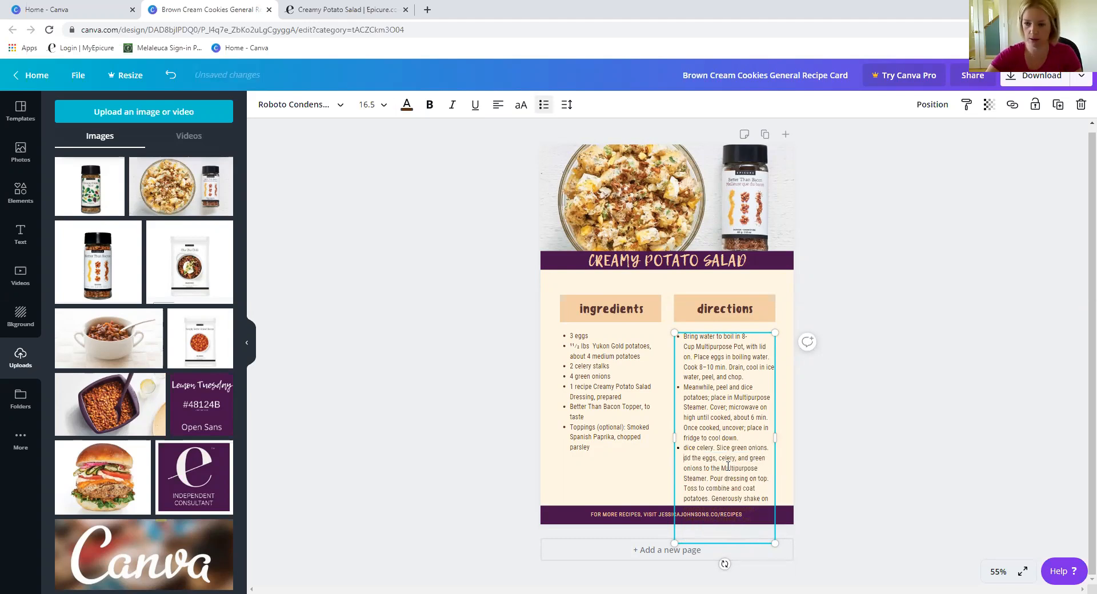
{"action": "type", "text": "A"}
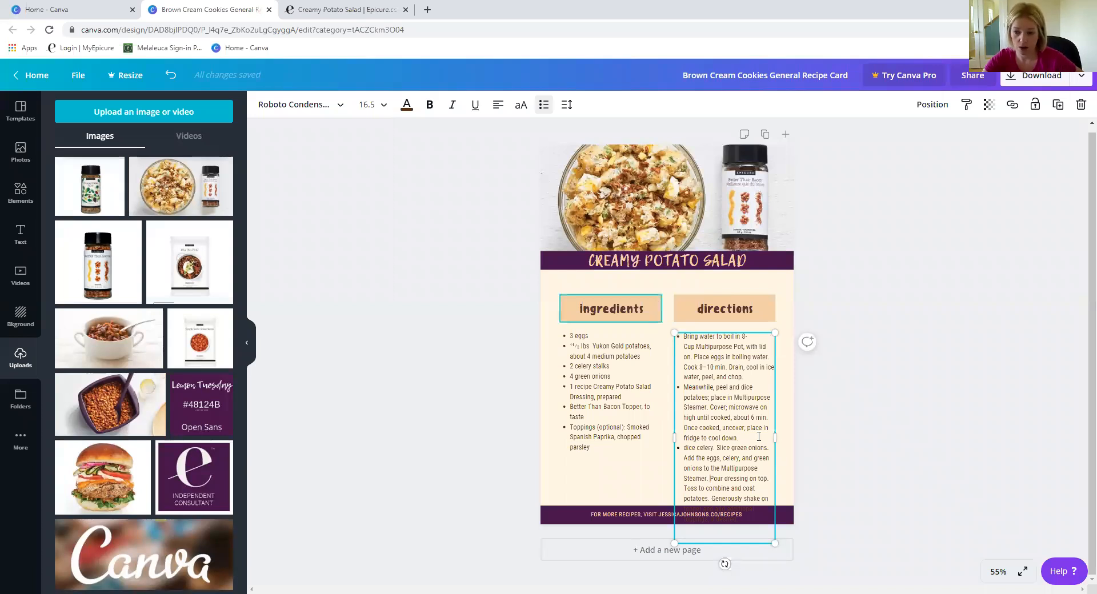
Delete the closing directions sentence about shaking on topper and adding additional toppings, ending the text at "Toss to combine and coat potatoes."
{"action": "left_click", "coordinate": [716, 499]}
{"action": "key", "text": "BackSpace"}
{"action": "key", "text": "BackSpace"}
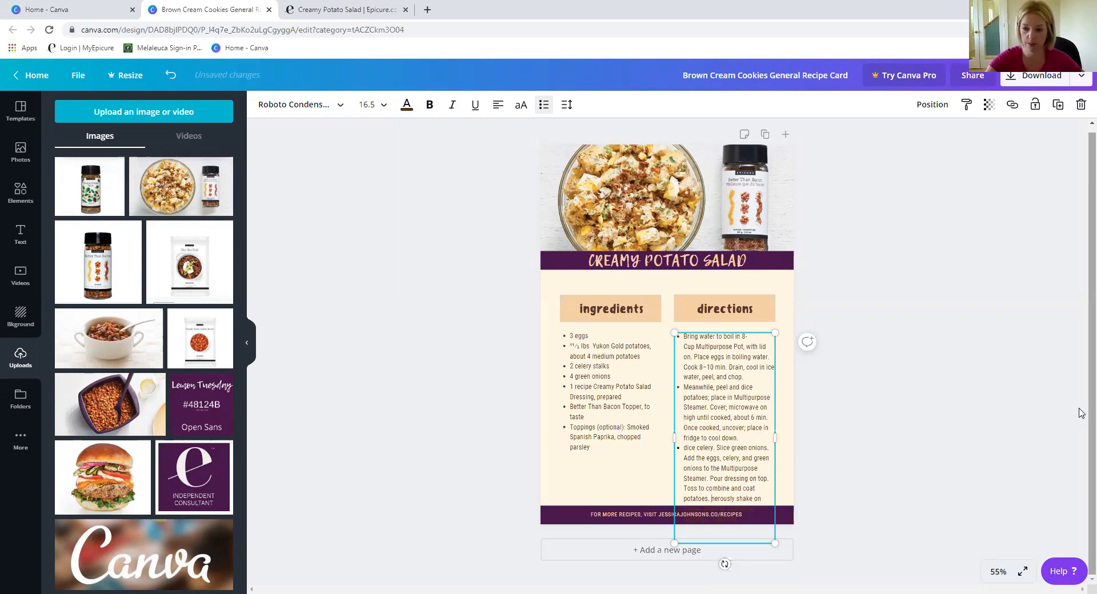
{"action": "key", "text": "Delete"}
{"action": "key", "text": "Delete"}
{"action": "key", "text": "Delete"}
{"action": "key", "text": "Delete"}
{"action": "key", "text": "Delete"}
{"action": "key", "text": "Delete"}
{"action": "key", "text": "Delete"}
{"action": "key", "text": "Delete"}
{"action": "key", "text": "Delete"}
{"action": "key", "text": "Delete"}
{"action": "key", "text": "Delete"}
{"action": "key", "text": "Delete"}
{"action": "key", "text": "Delete"}
{"action": "key", "text": "Delete"}
{"action": "key", "text": "Delete"}
{"action": "key", "text": "Delete"}
{"action": "key", "text": "Delete"}
{"action": "key", "text": "Delete"}
{"action": "key", "text": "Delete"}
{"action": "key", "text": "Delete"}
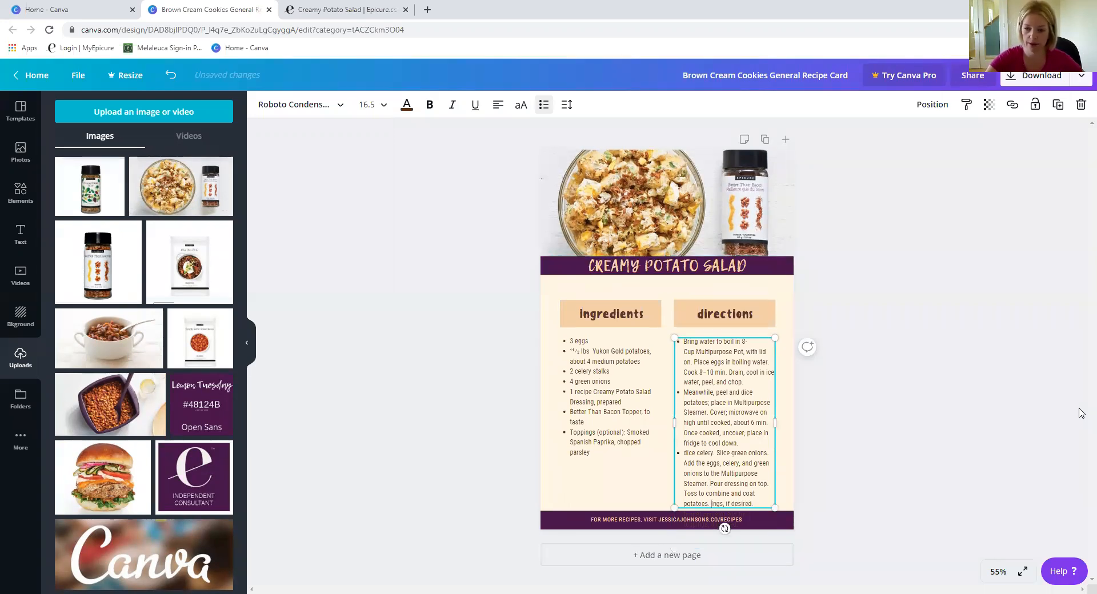
{"action": "key", "text": "Delete"}
{"action": "key", "text": "Delete"}
{"action": "key", "text": "Delete"}
{"action": "key", "text": "Delete"}
{"action": "key", "text": "Delete"}
{"action": "key", "text": "Delete"}
{"action": "key", "text": "Delete"}
{"action": "key", "text": "Delete"}
{"action": "key", "text": "Delete"}
{"action": "key", "text": "Delete"}
{"action": "key", "text": "Delete"}
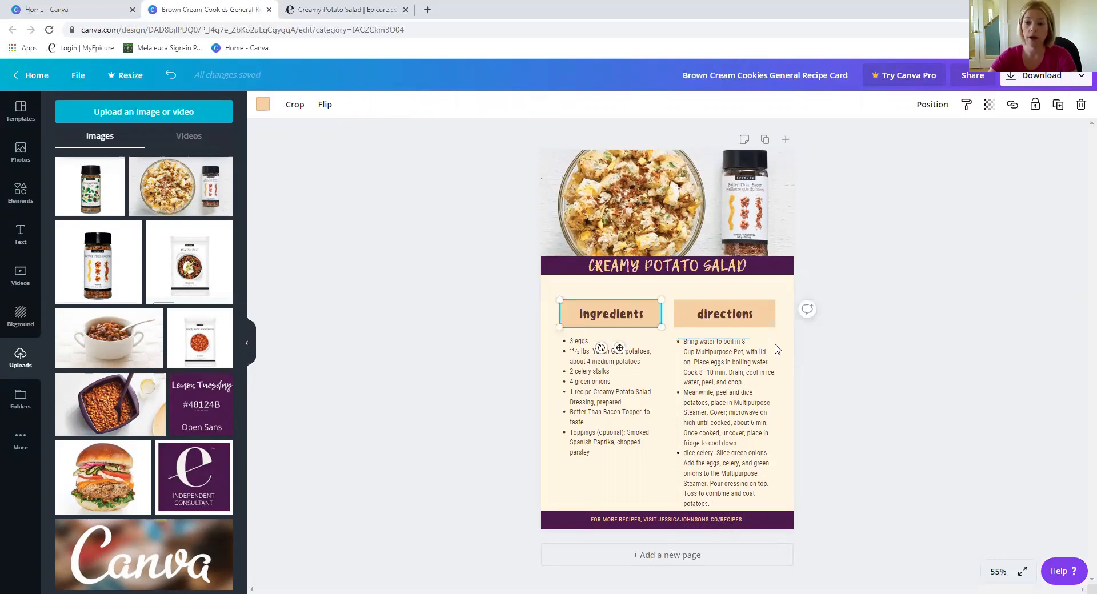
{"action": "left_click", "coordinate": [658, 309]}
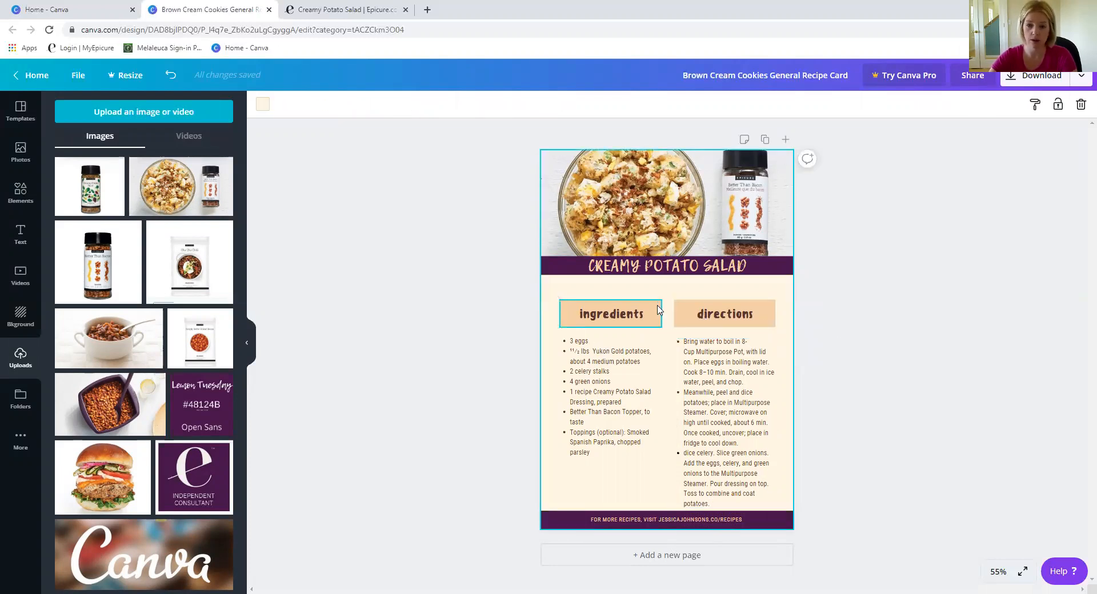
{"action": "left_click", "coordinate": [658, 310]}
{"action": "left_click", "coordinate": [684, 304], "text": "shift"}
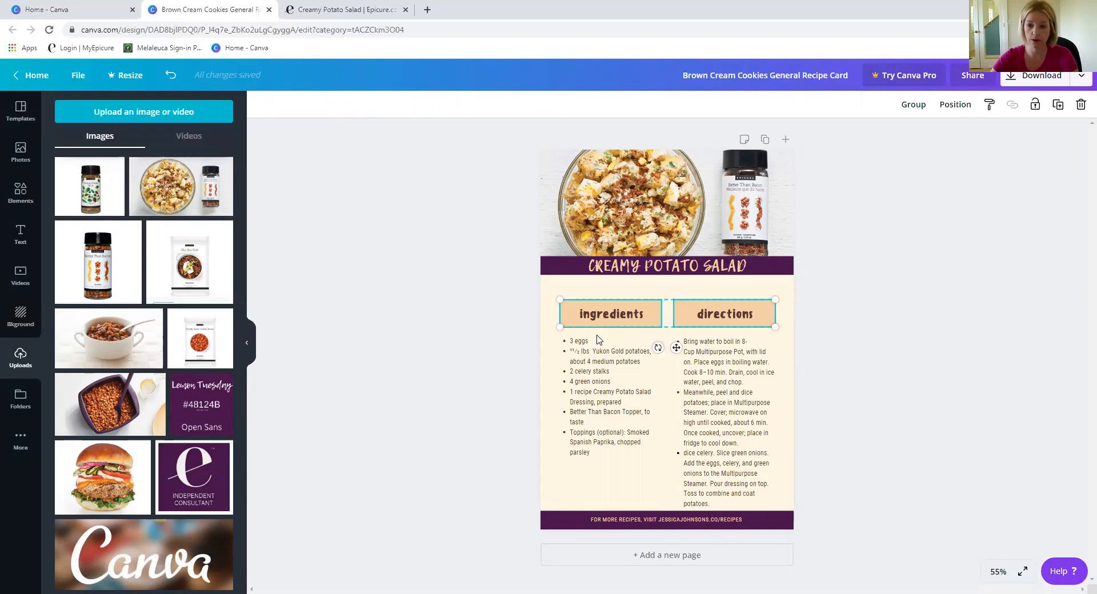
{"action": "key", "text": "Escape"}
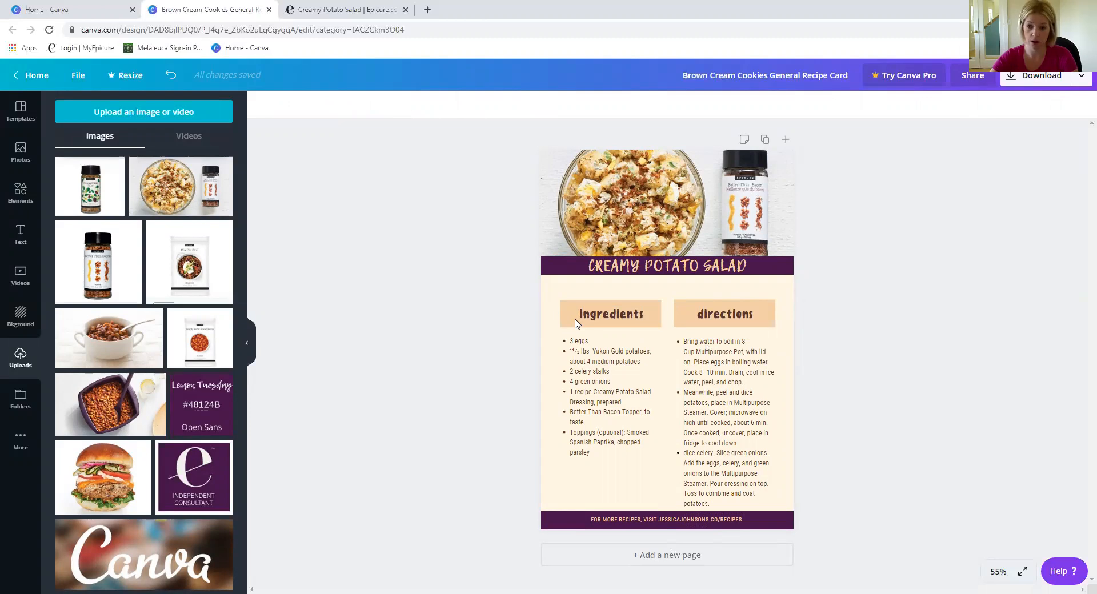
Group the boxes behind the ingredients and directions headings, try moving them together, and ungroup them
{"action": "left_click", "coordinate": [656, 314]}
{"action": "left_click", "coordinate": [680, 314], "text": "shift"}
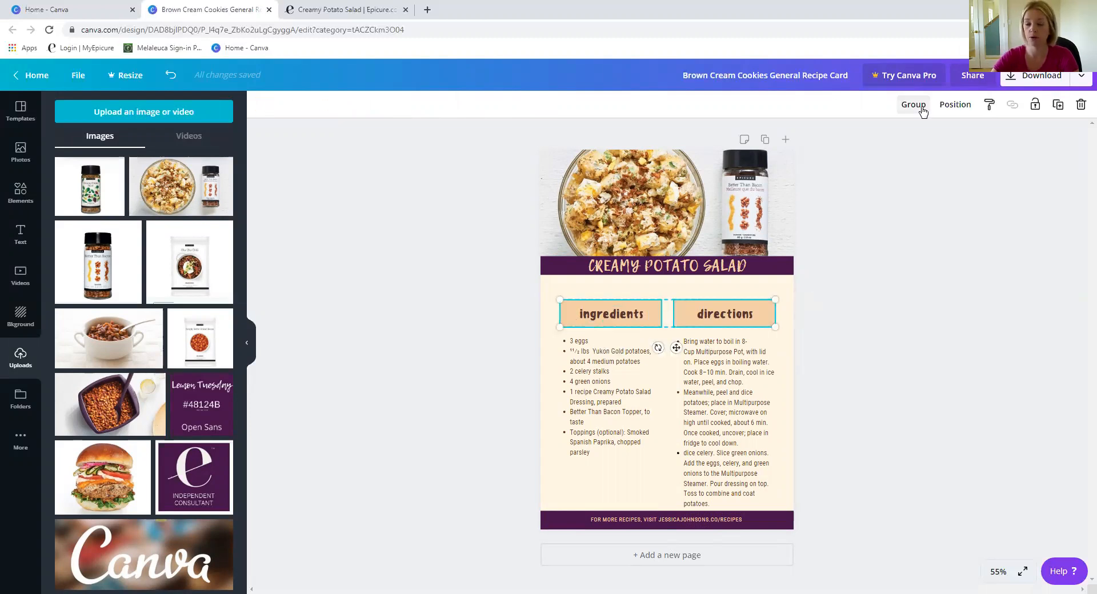
{"action": "left_click", "coordinate": [922, 109]}
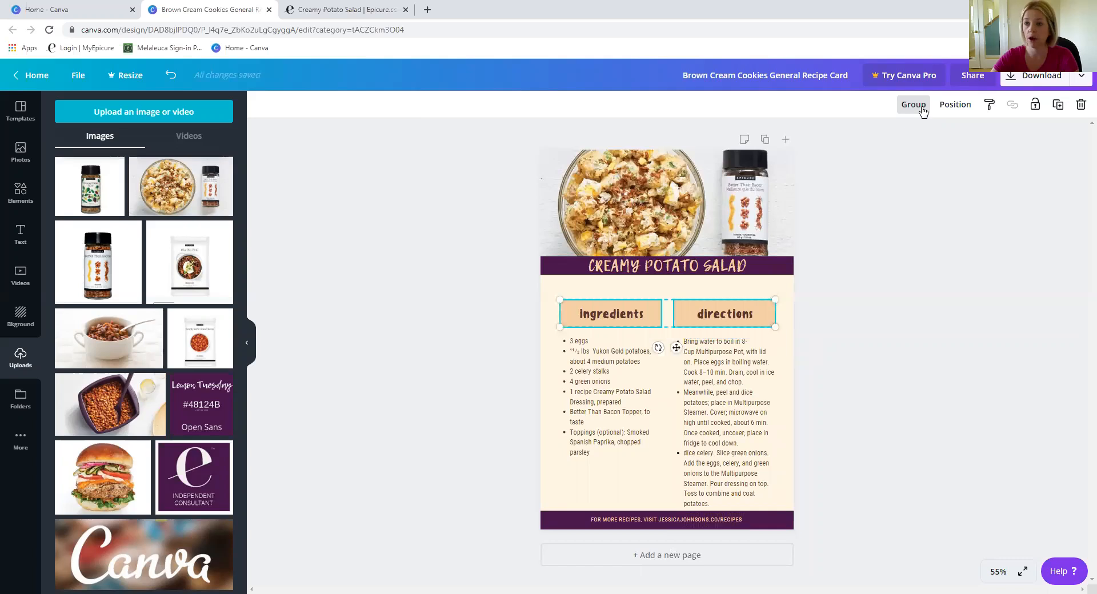
{"action": "left_click", "coordinate": [761, 304]}
{"action": "left_click_drag", "start_coordinate": [760, 303], "coordinate": [771, 304]}
{"action": "left_click", "coordinate": [885, 104]}
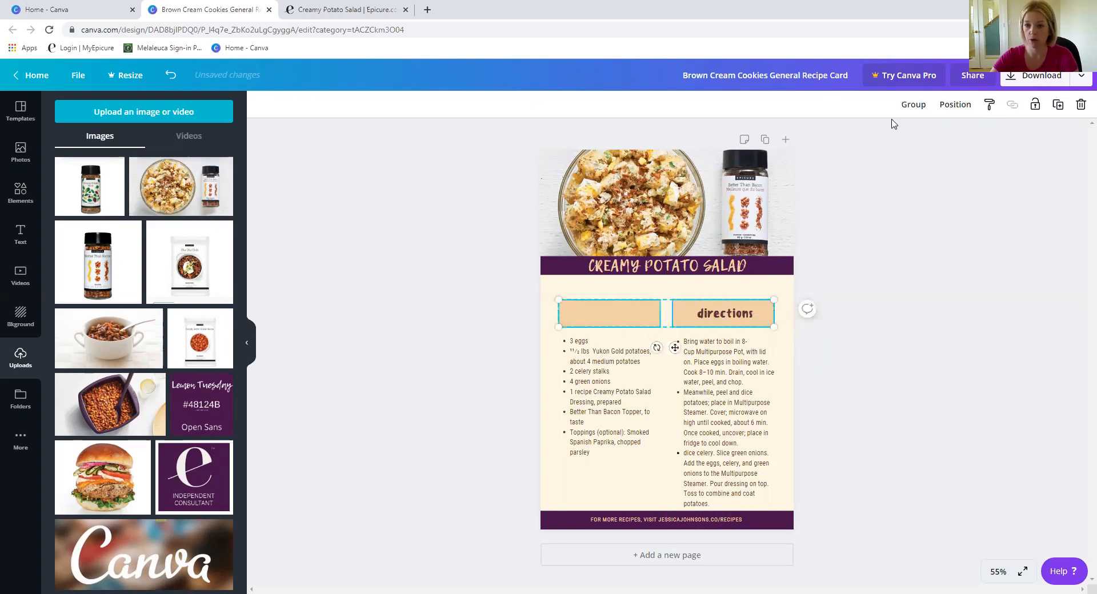
Send the box covering the ingredients heading backward so that it sits behind the heading text
{"action": "left_click", "coordinate": [661, 313]}
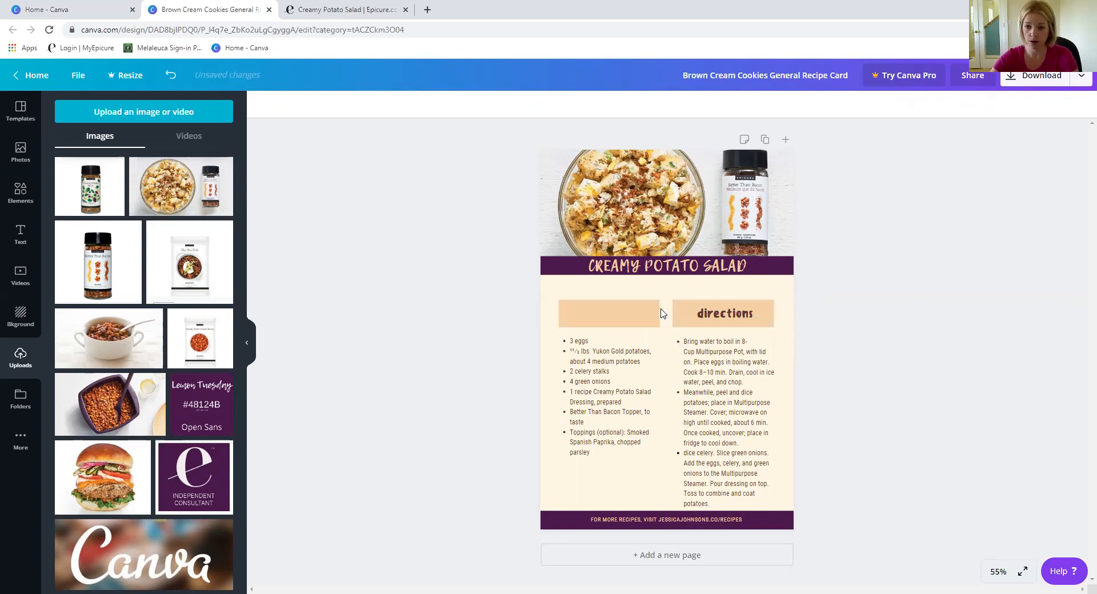
{"action": "left_click", "coordinate": [652, 315]}
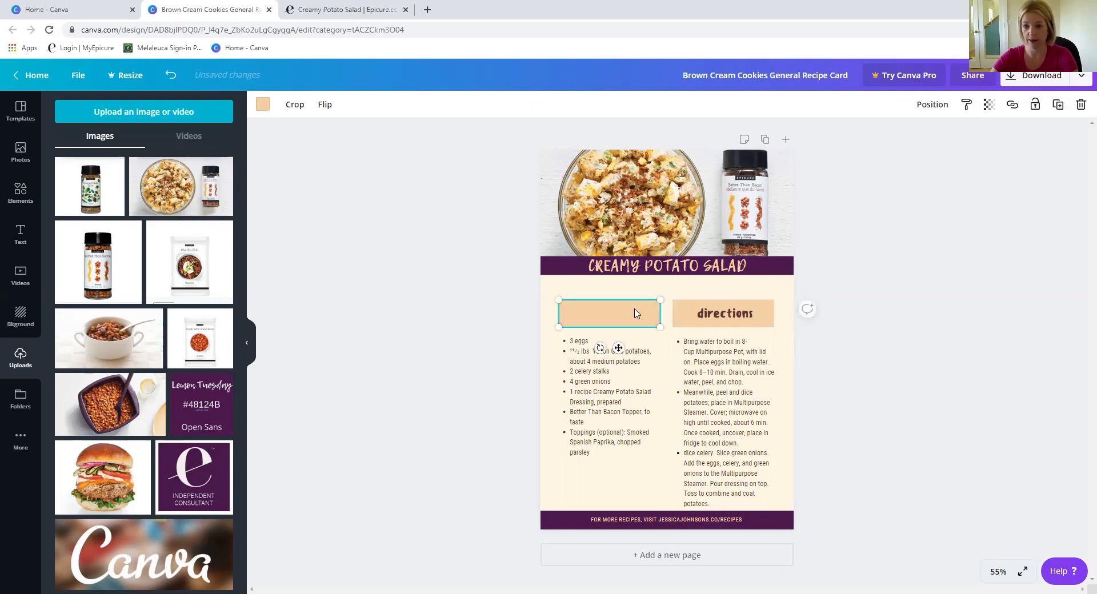
{"action": "left_click", "coordinate": [931, 105]}
{"action": "left_click", "coordinate": [899, 145]}
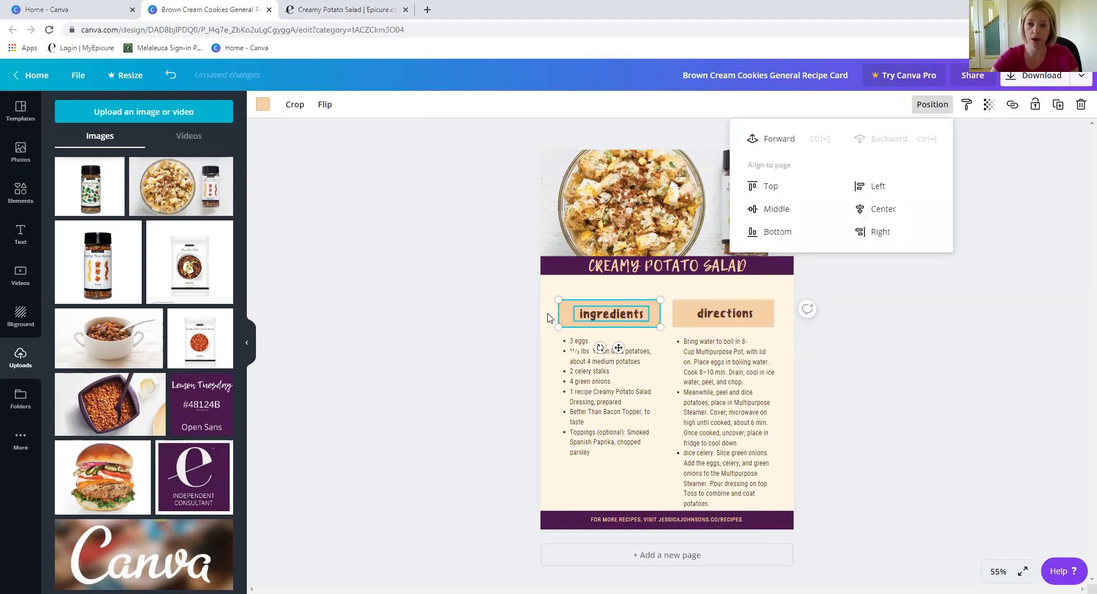
{"action": "left_click", "coordinate": [576, 314]}
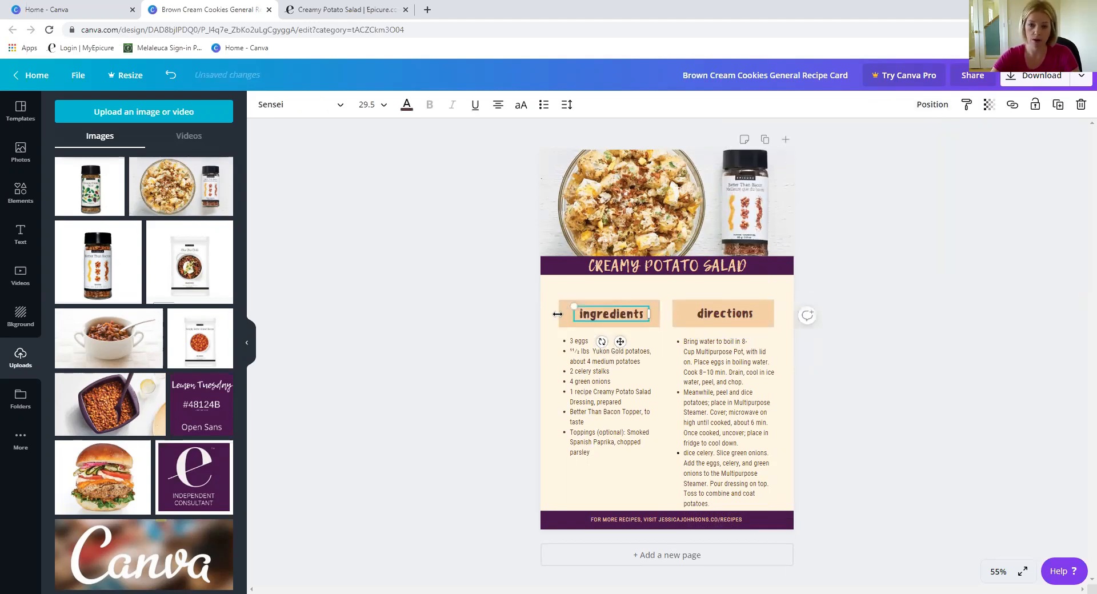
{"action": "left_click", "coordinate": [575, 313]}
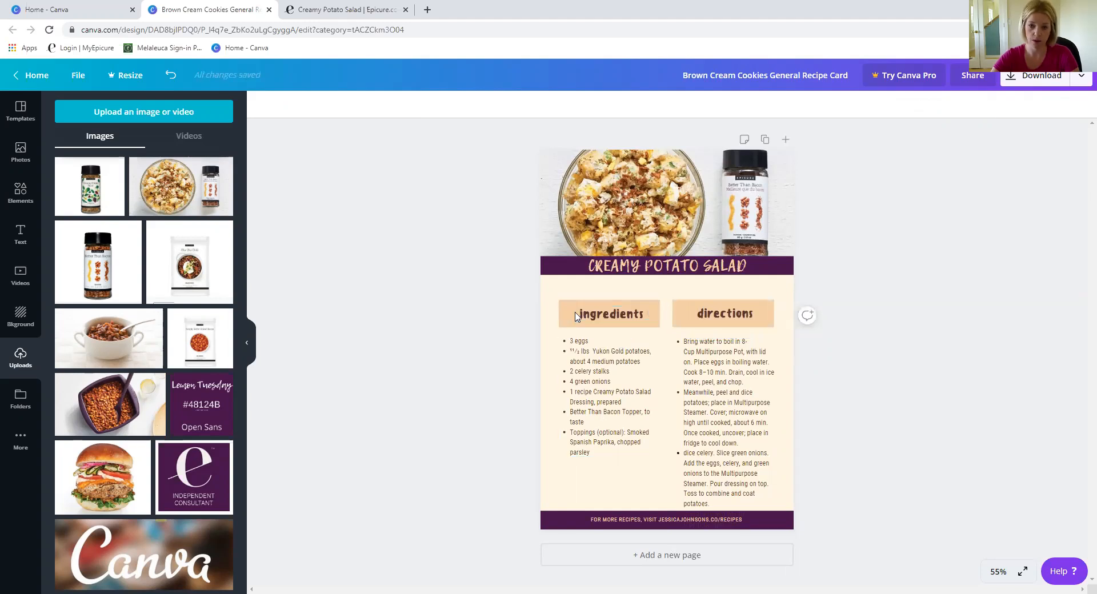
Recolour the ingredients heading box with the document's dark purple, and try custom purple shades up to #5e1c62
{"action": "left_click", "coordinate": [574, 308]}
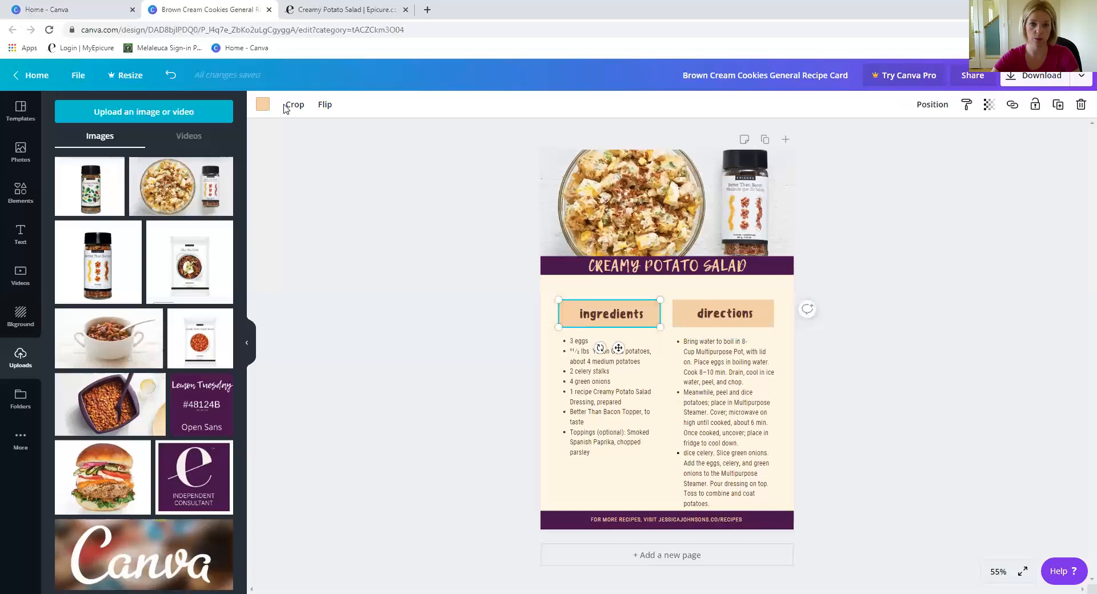
{"action": "left_click", "coordinate": [266, 112]}
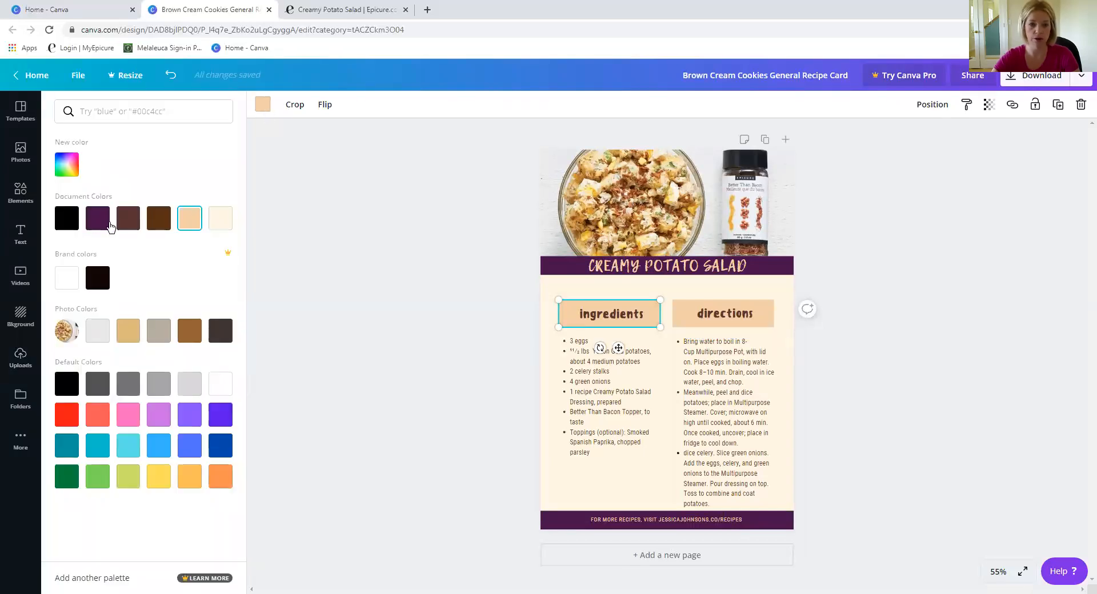
{"action": "left_click", "coordinate": [99, 219]}
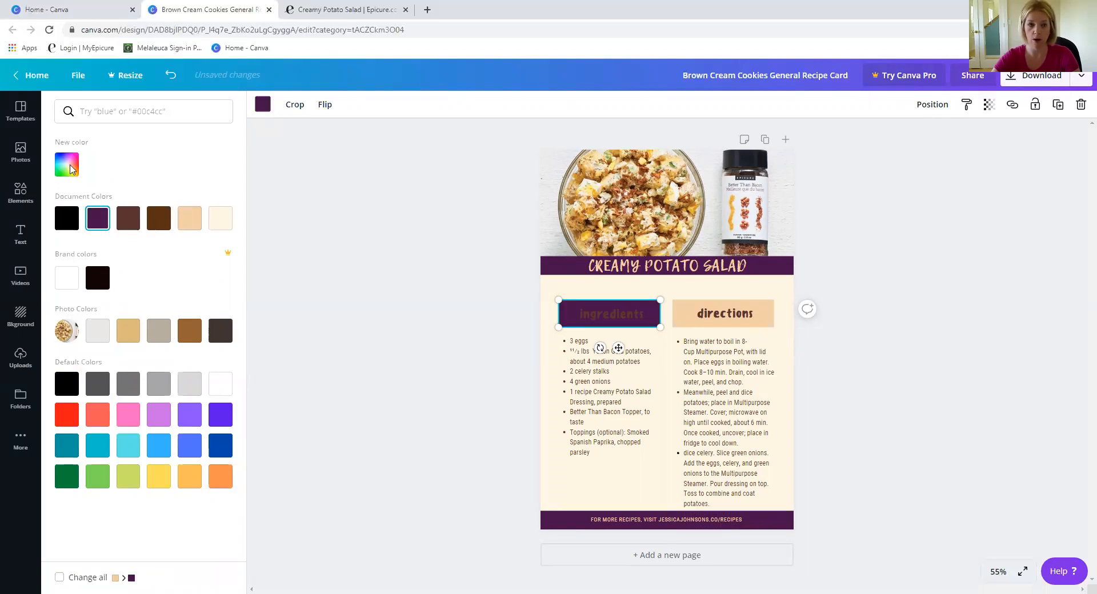
{"action": "left_click", "coordinate": [71, 167]}
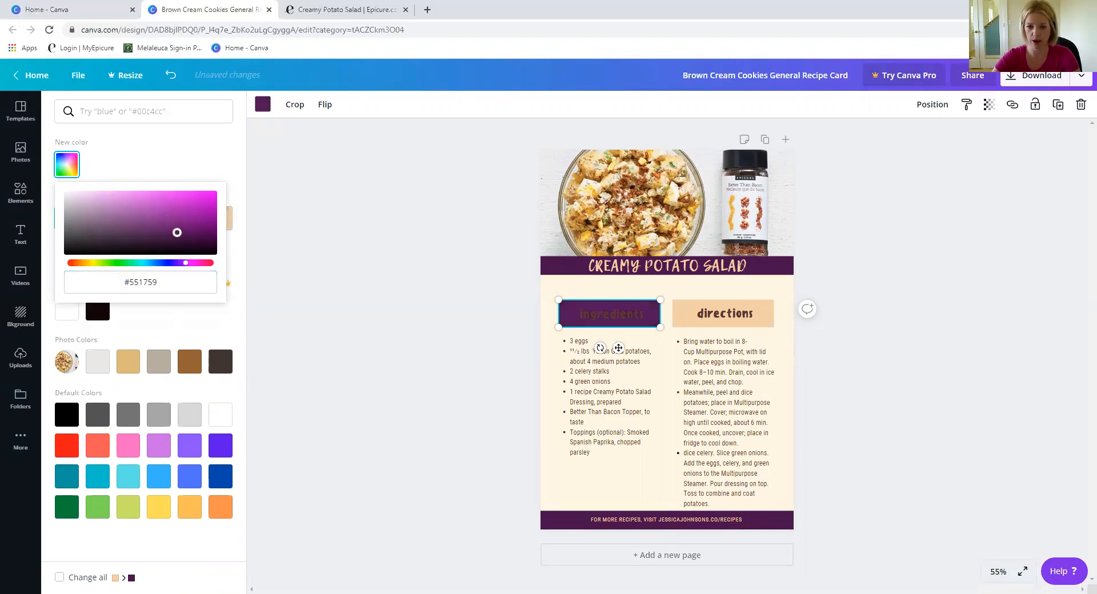
{"action": "type", "text": "#9a359f"}
{"action": "key", "text": "Return"}
{"action": "type", "text": "#5d0e62"}
{"action": "key", "text": "Return"}
{"action": "type", "text": "#2c0b2e"}
{"action": "key", "text": "Return"}
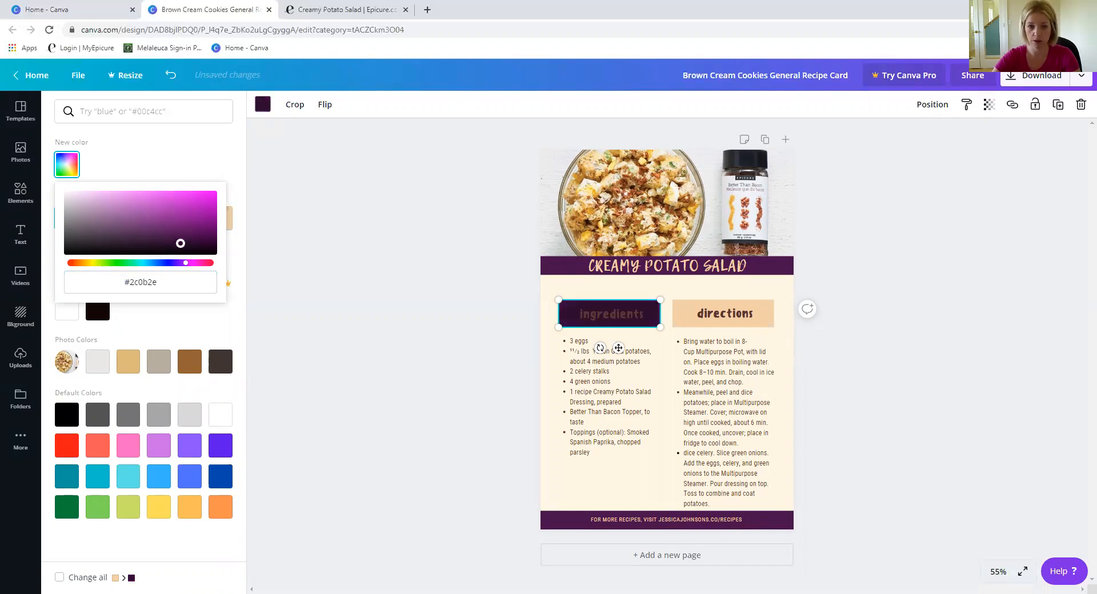
{"action": "type", "text": "#5e1c62"}
{"action": "key", "text": "Return"}
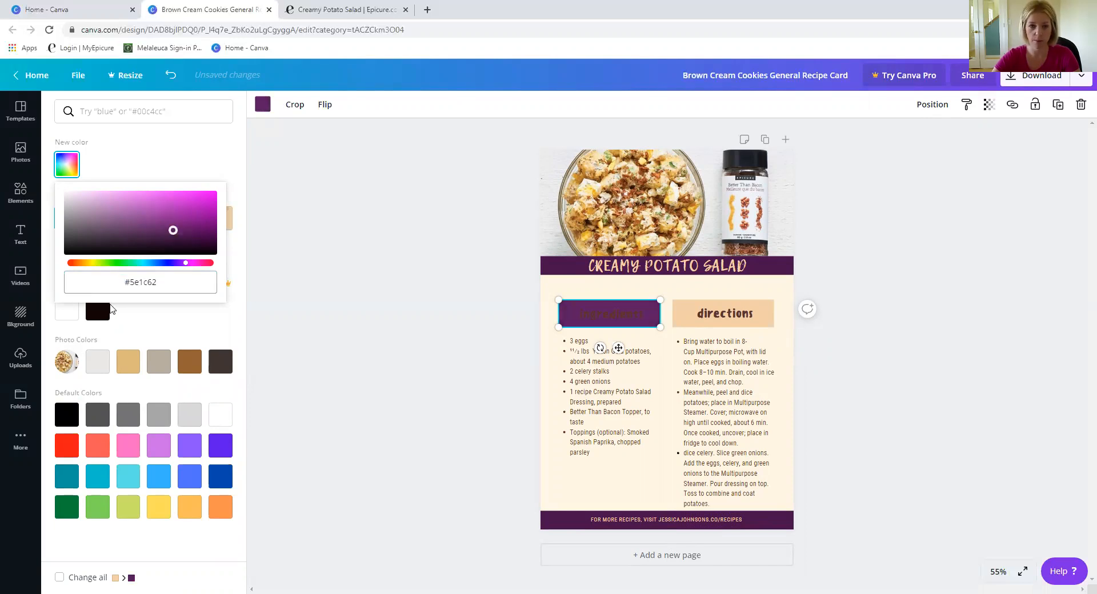
Recolour the box behind the directions heading with the document's dark purple #48124b
{"action": "left_click", "coordinate": [265, 105]}
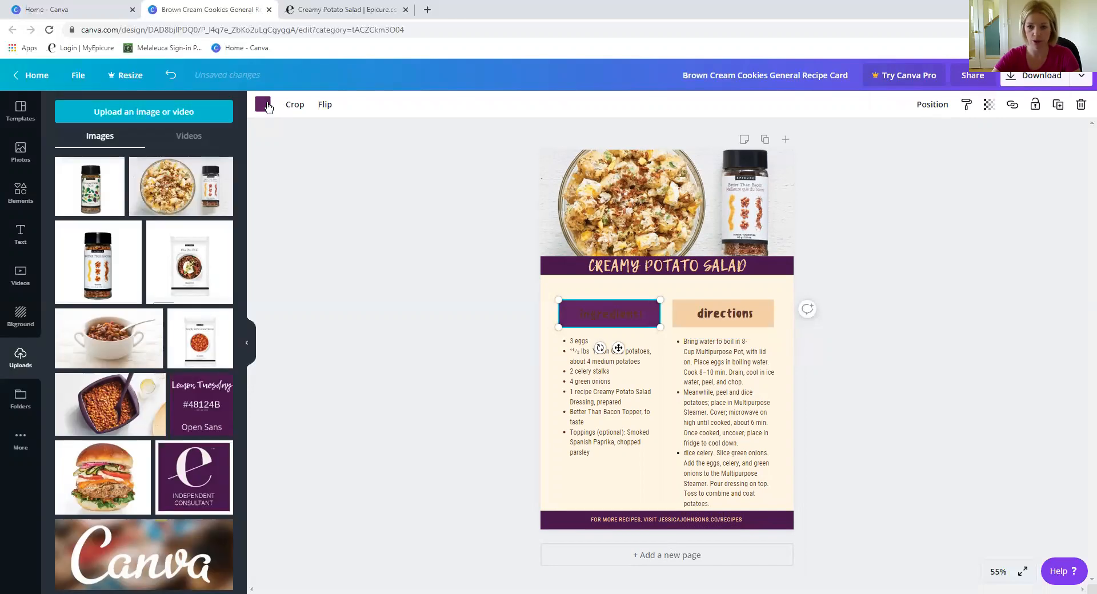
{"action": "left_click", "coordinate": [267, 105]}
{"action": "left_click", "coordinate": [682, 318]}
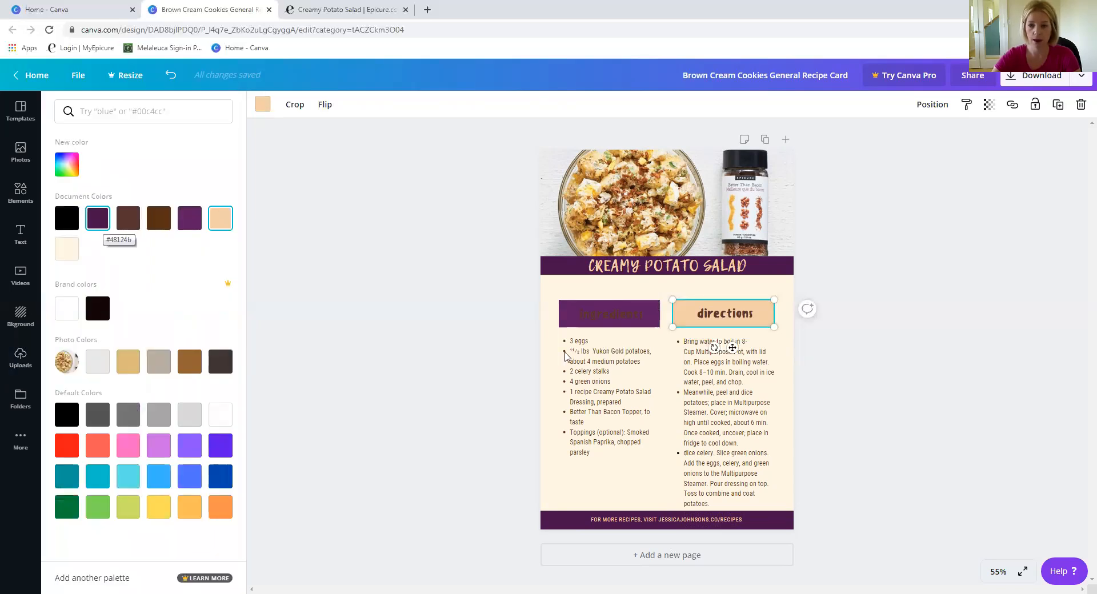
{"action": "left_click", "coordinate": [103, 225]}
Recolour the ingredients and directions heading texts together with the document's light peach colour
{"action": "left_click", "coordinate": [602, 313]}
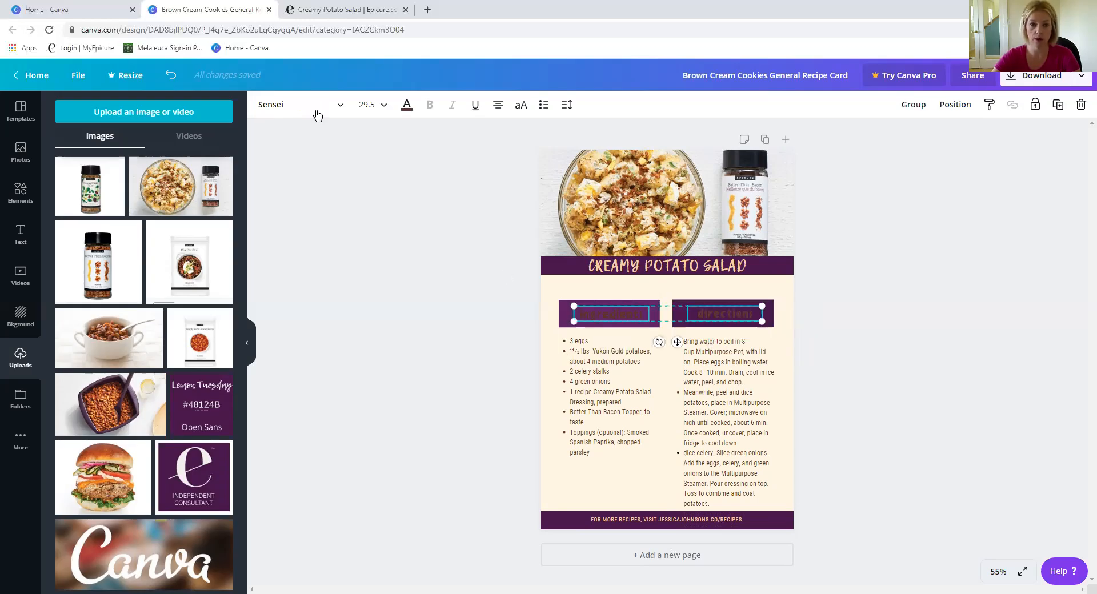
{"action": "left_click", "coordinate": [407, 104]}
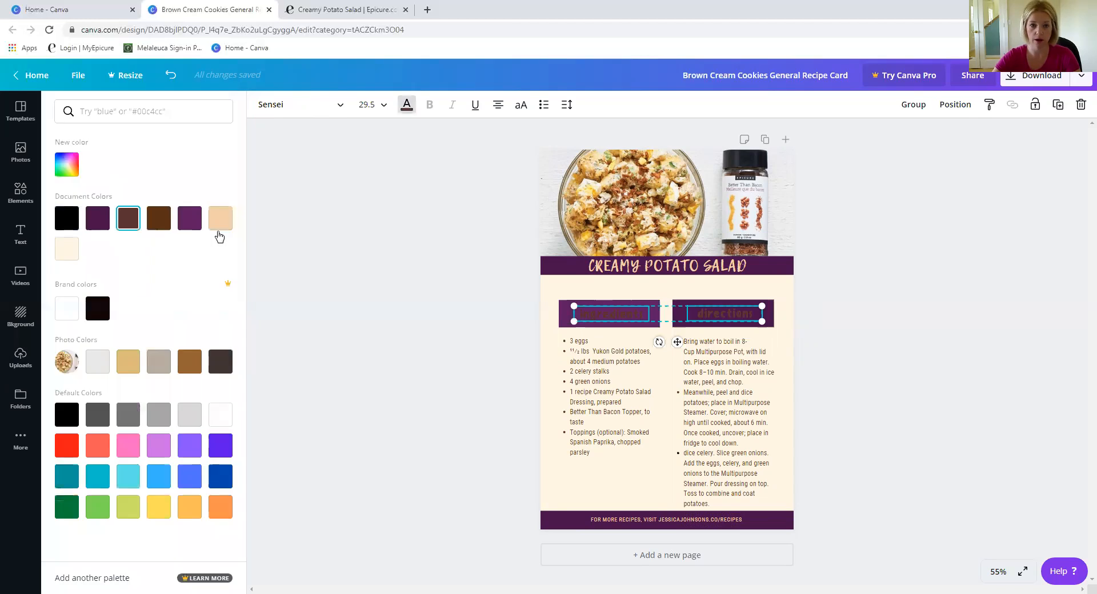
{"action": "left_click", "coordinate": [221, 220]}
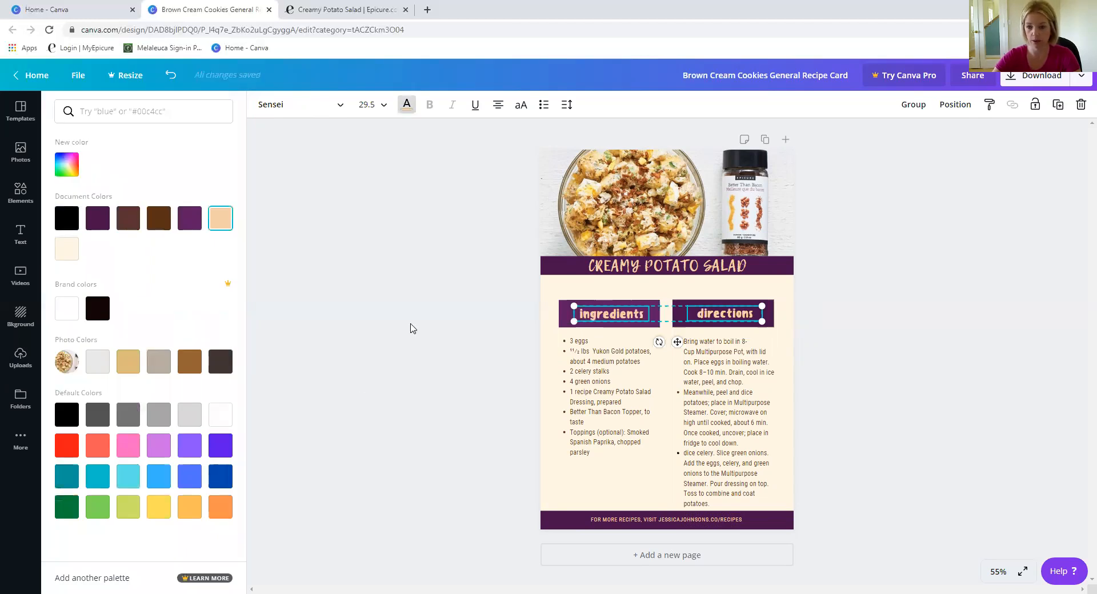
{"action": "left_click", "coordinate": [680, 513]}
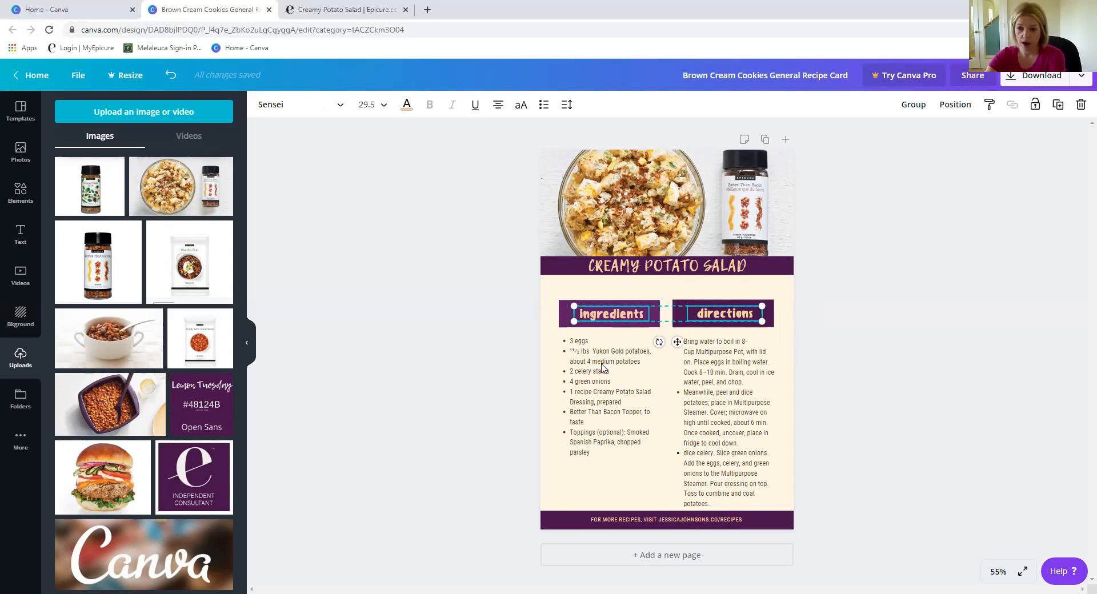
Recolour the box behind the ingredients heading with the document's dark purple #48124b to match the directions box
{"action": "left_click", "coordinate": [654, 308]}
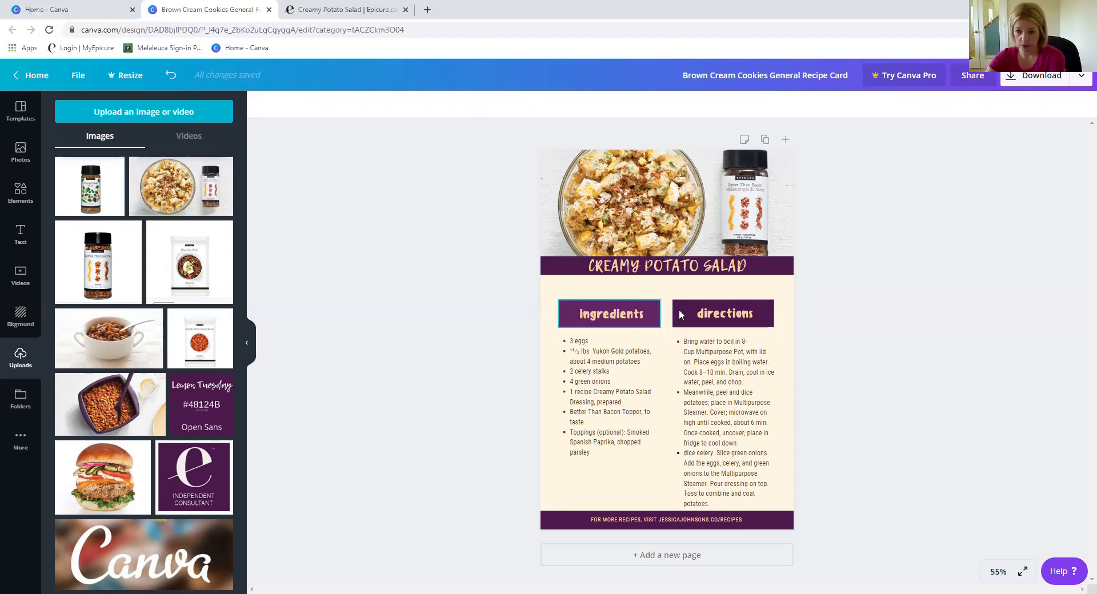
{"action": "left_click", "coordinate": [648, 304]}
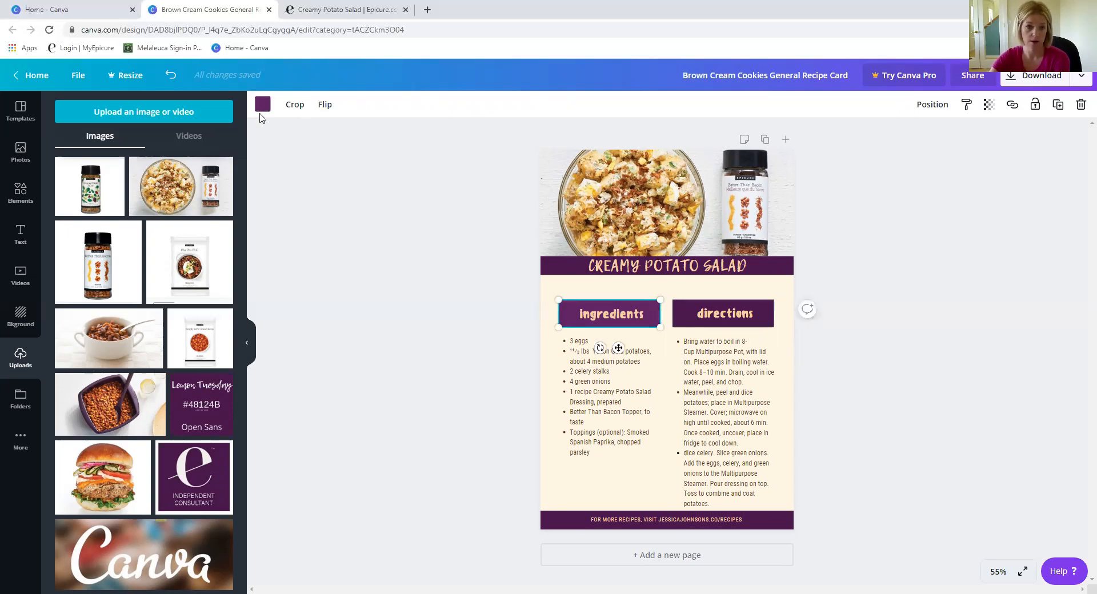
{"action": "left_click", "coordinate": [105, 220]}
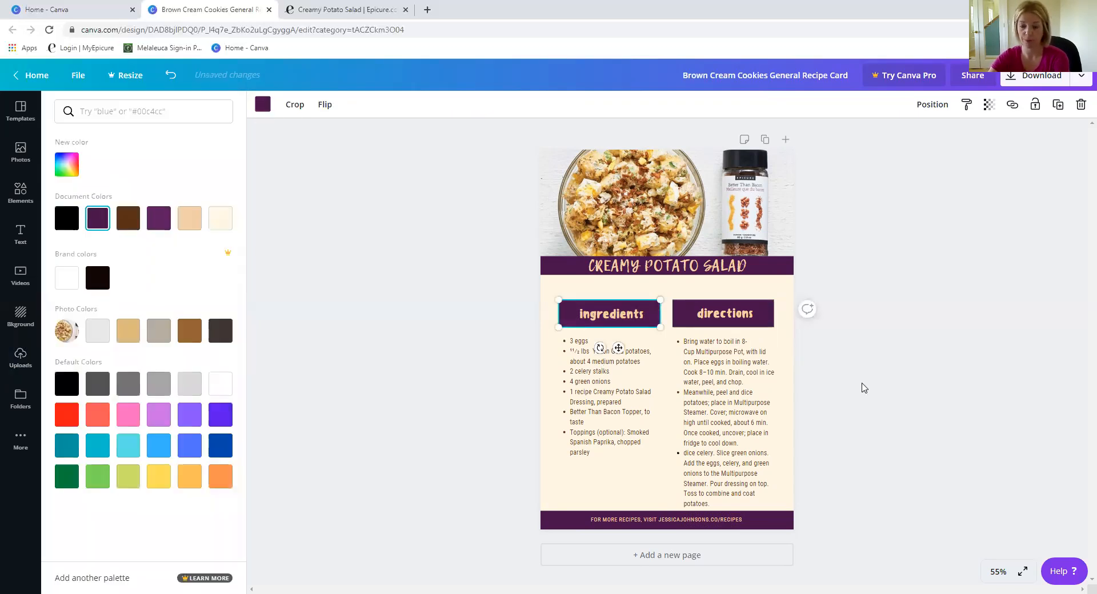
{"action": "left_click", "coordinate": [861, 383]}
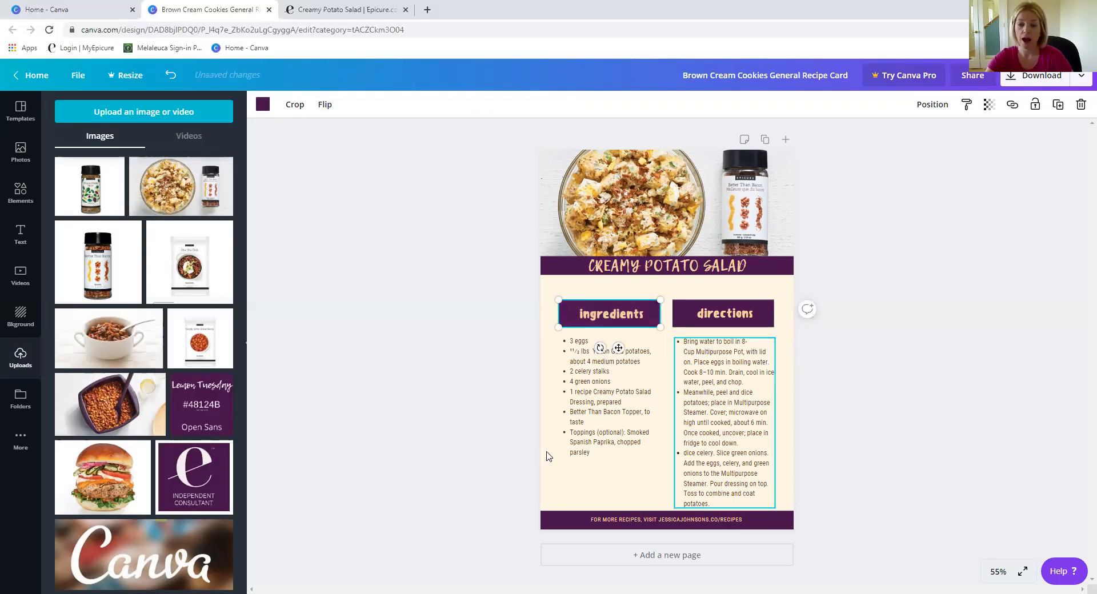
{"action": "left_click", "coordinate": [712, 520]}
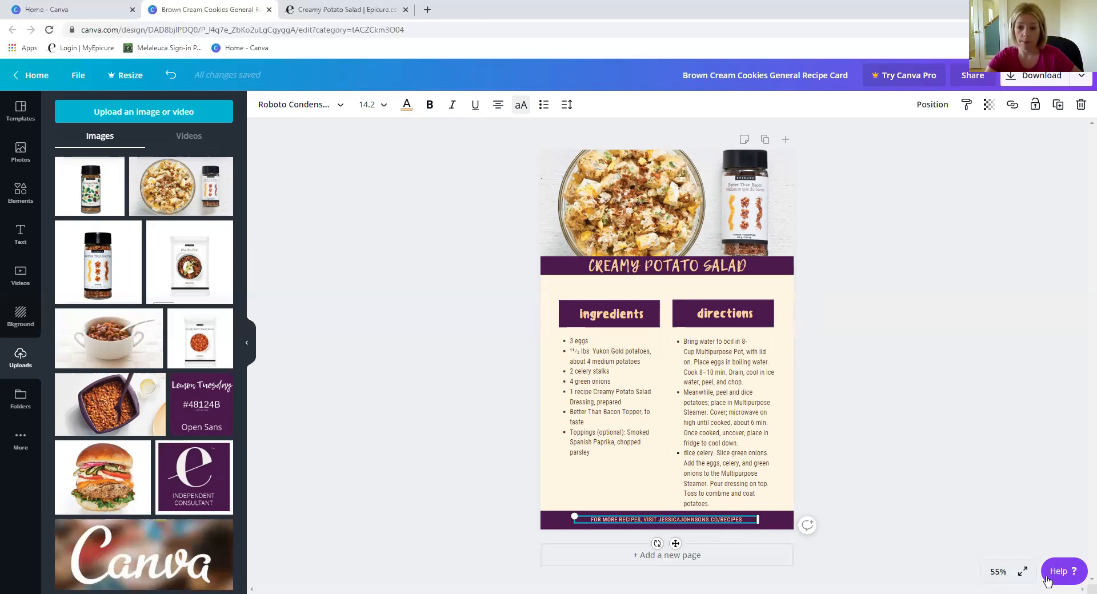
{"action": "left_click", "coordinate": [728, 530]}
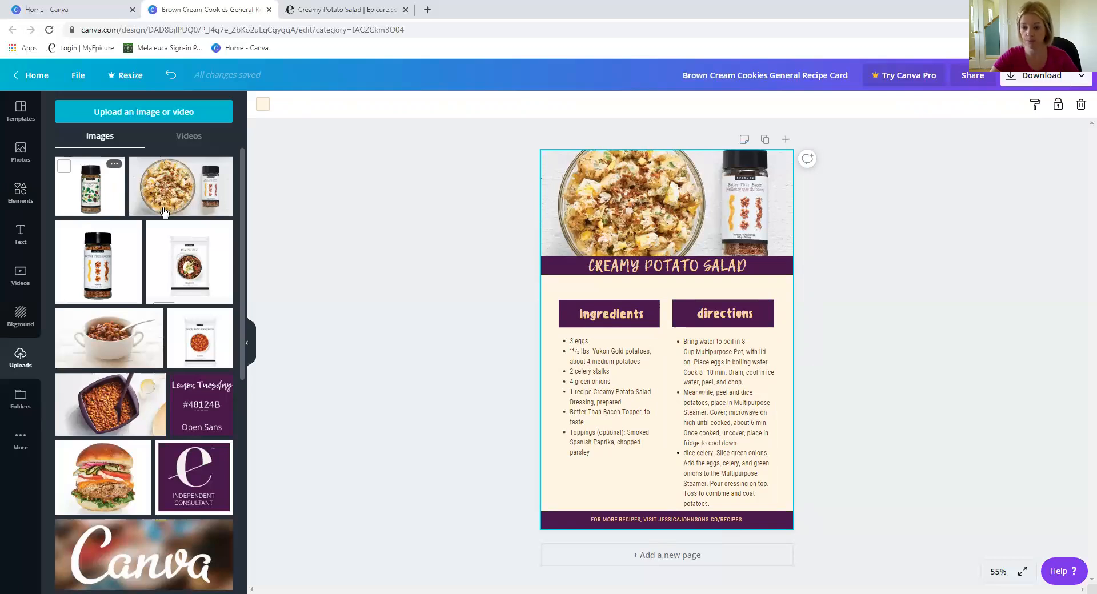
Try placing the uploaded Creamy Potato Salad jar photo, cropped closely to the jar, over the ingredients column, and delete it
{"action": "left_click_drag", "start_coordinate": [90, 189], "coordinate": [623, 440]}
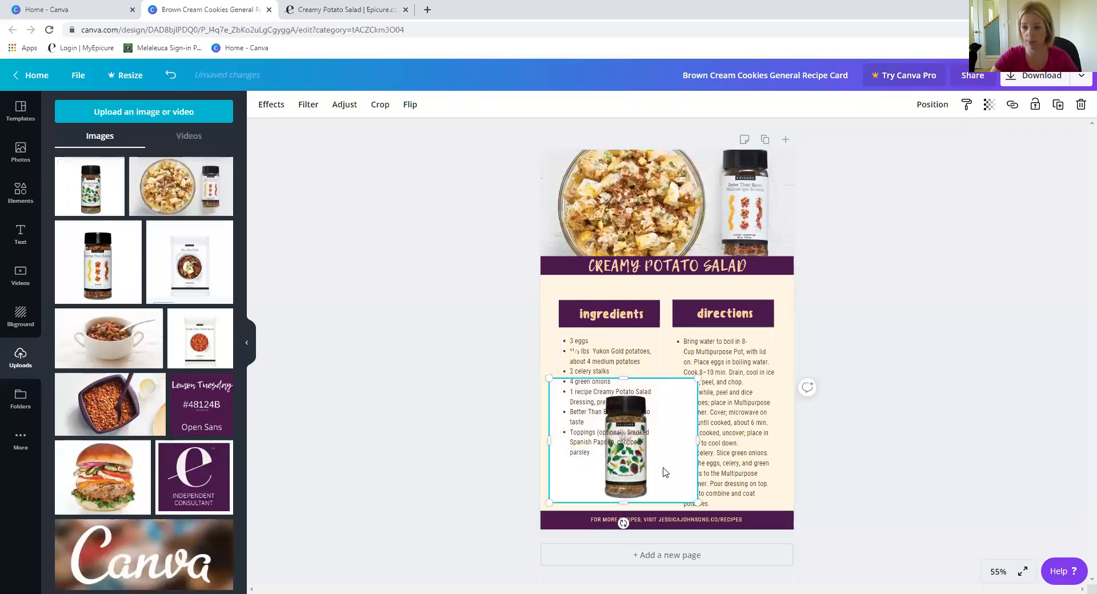
{"action": "left_click_drag", "start_coordinate": [664, 471], "coordinate": [681, 429]}
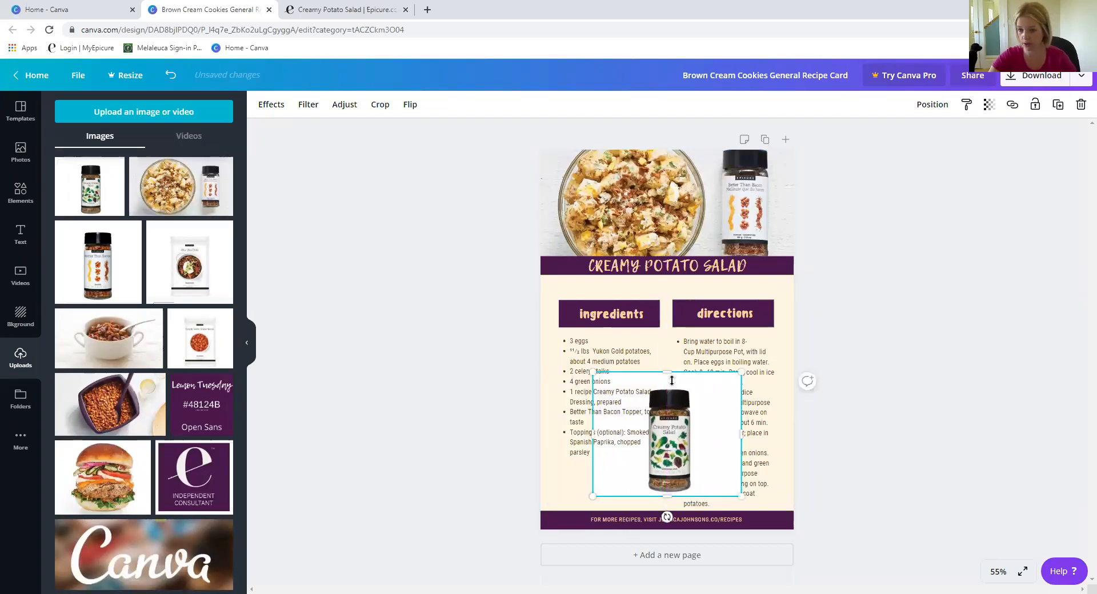
{"action": "left_click_drag", "start_coordinate": [672, 380], "coordinate": [691, 434]}
{"action": "left_click_drag", "start_coordinate": [590, 434], "coordinate": [639, 443]}
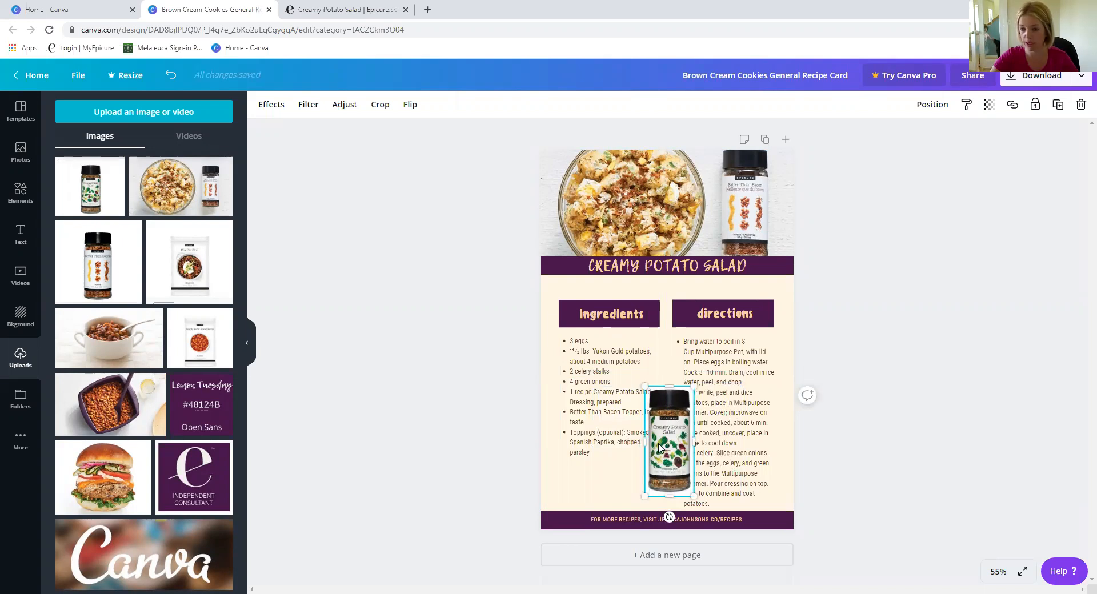
{"action": "left_click", "coordinate": [635, 447]}
{"action": "left_click_drag", "start_coordinate": [678, 449], "coordinate": [616, 443]}
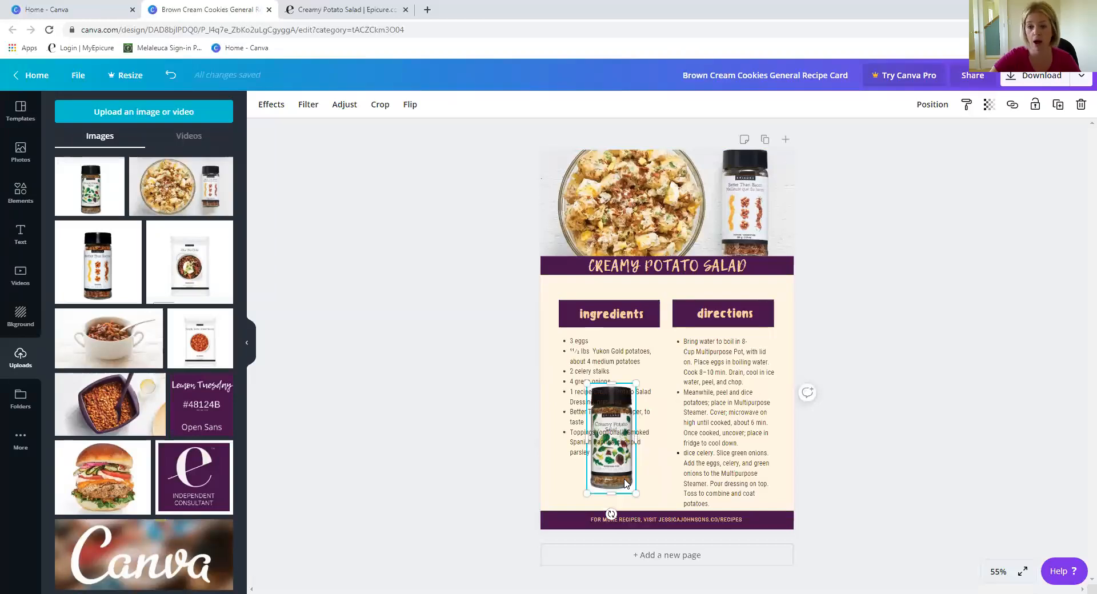
{"action": "key", "text": "Delete"}
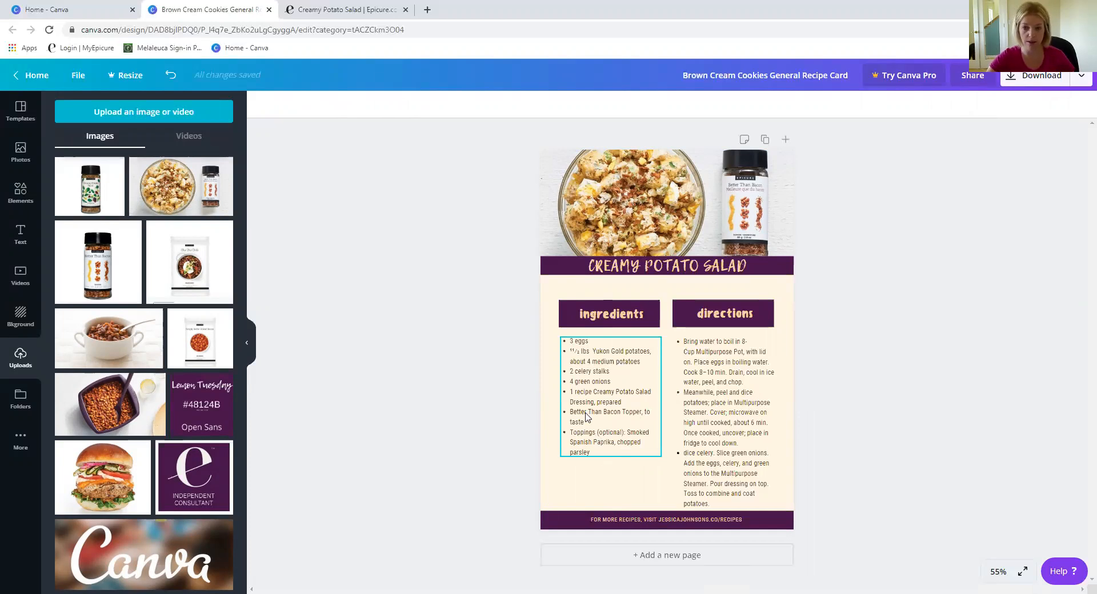
Shorten the ingredients list by deleting ", to taste" after Better Than Bacon Topper and "(optional)" after Toppings
{"action": "left_click", "coordinate": [650, 404]}
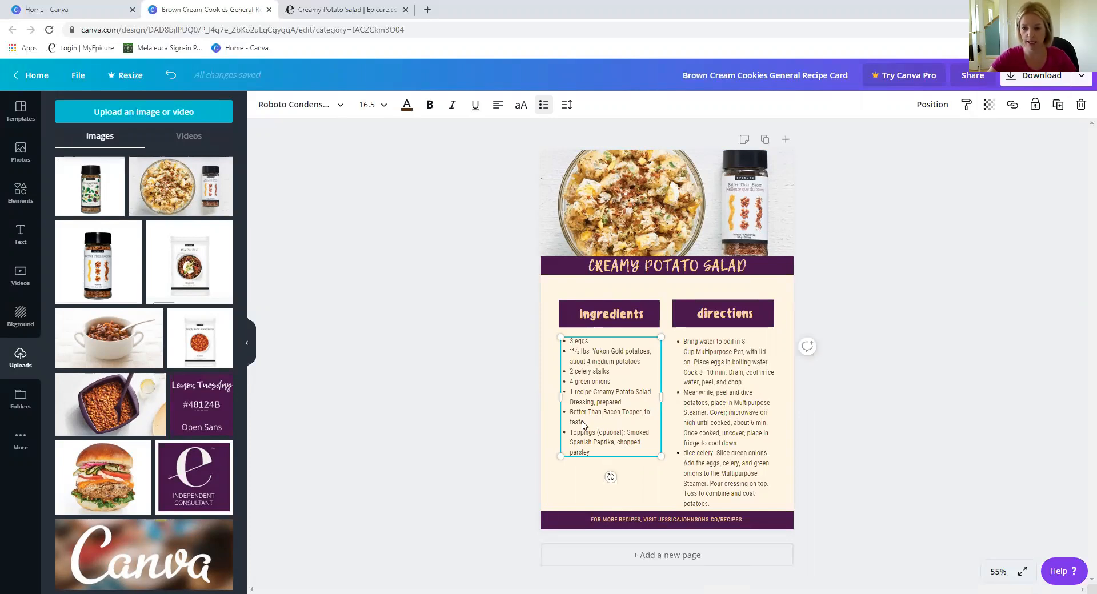
{"action": "left_click", "coordinate": [583, 424]}
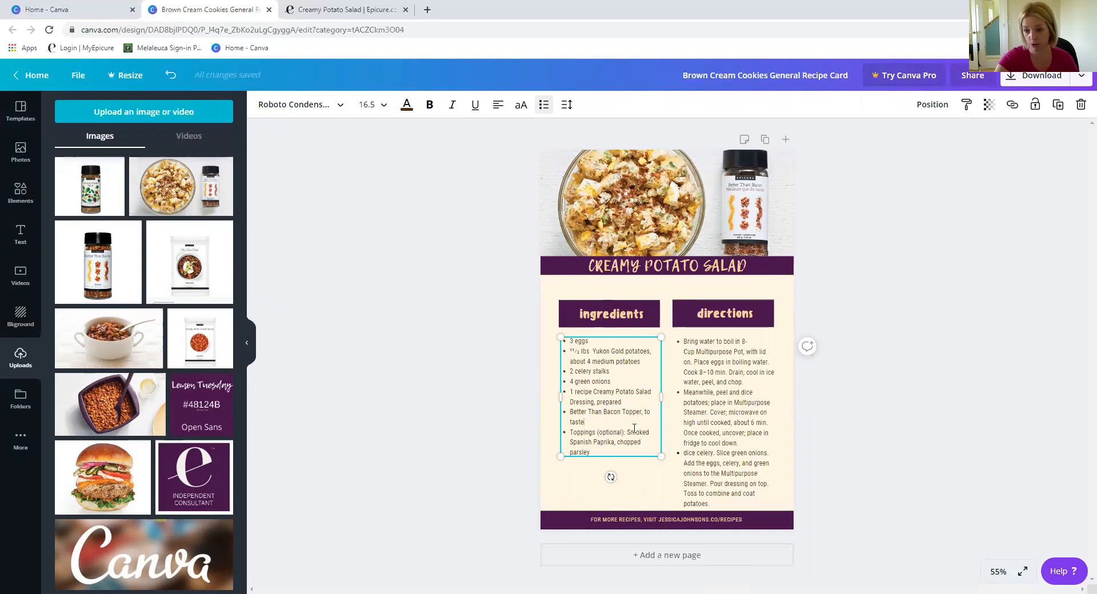
{"action": "key", "text": "BackSpace"}
{"action": "key", "text": "BackSpace"}
{"action": "key", "text": "BackSpace"}
{"action": "key", "text": "BackSpace"}
{"action": "key", "text": "BackSpace"}
{"action": "key", "text": "BackSpace"}
{"action": "key", "text": "BackSpace"}
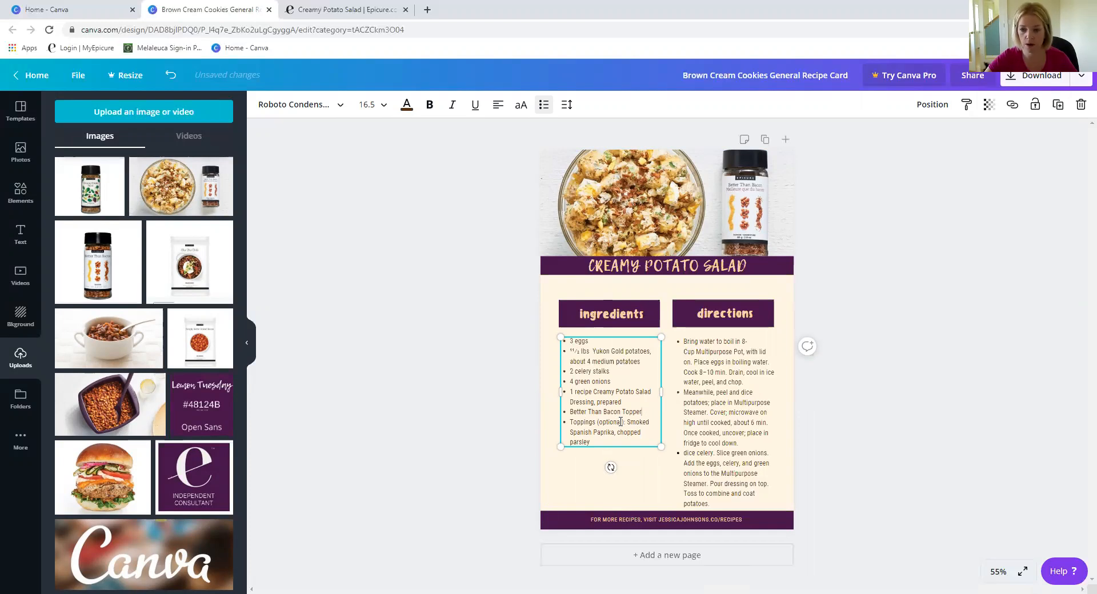
{"action": "left_click_drag", "start_coordinate": [623, 422], "coordinate": [597, 421]}
{"action": "key", "text": "BackSpace"}
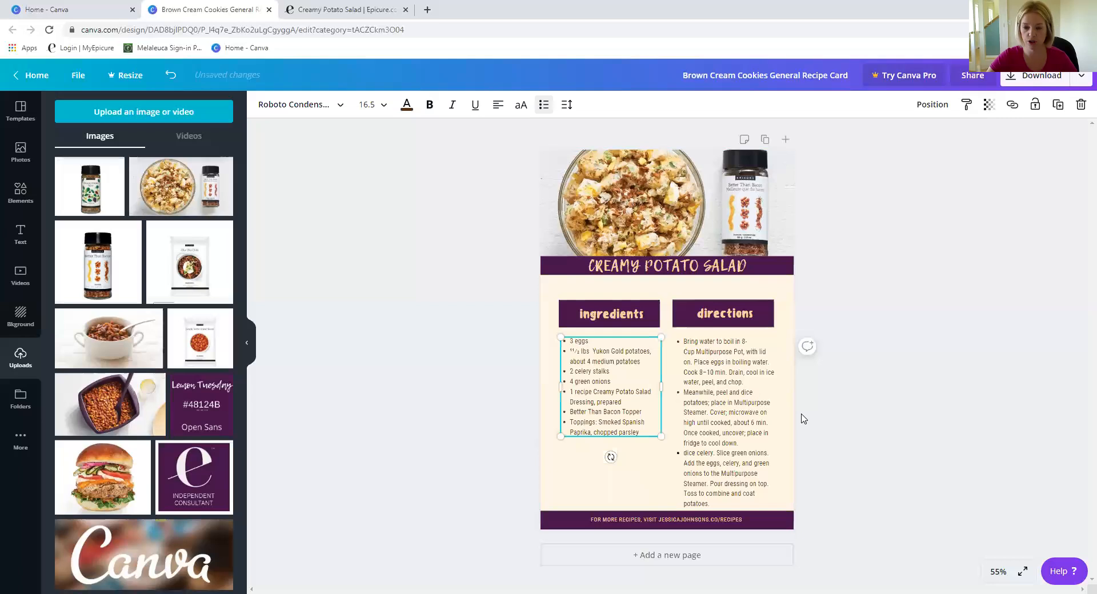
{"action": "left_click", "coordinate": [404, 392]}
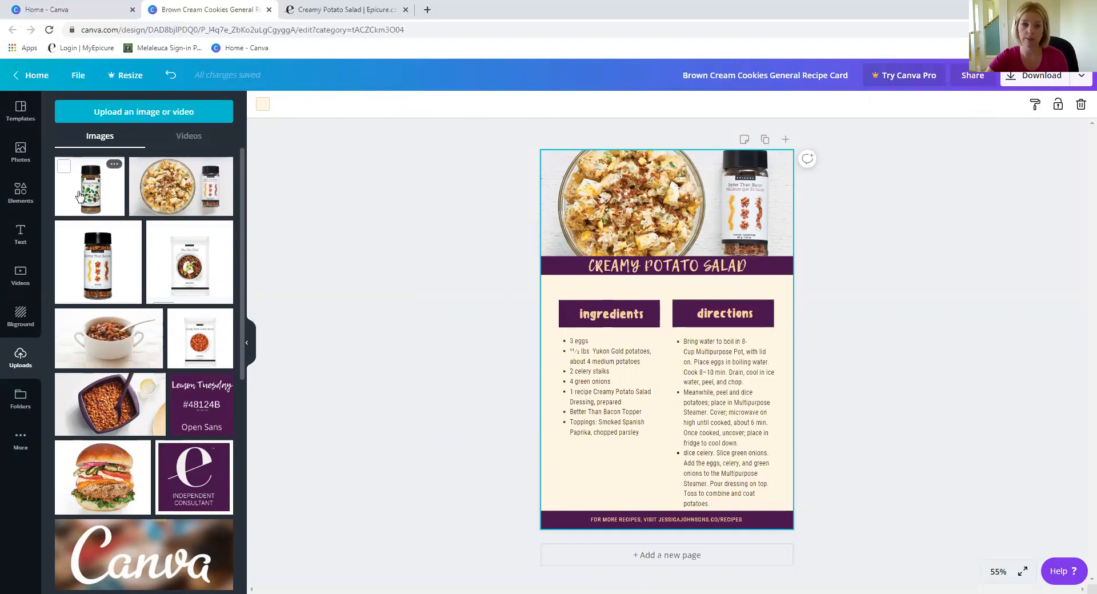
Add the recently used "enjoy!" graphic below the ingredients list, shrink it slightly, and recolour it with the document's dark purple
{"action": "left_click", "coordinate": [30, 196]}
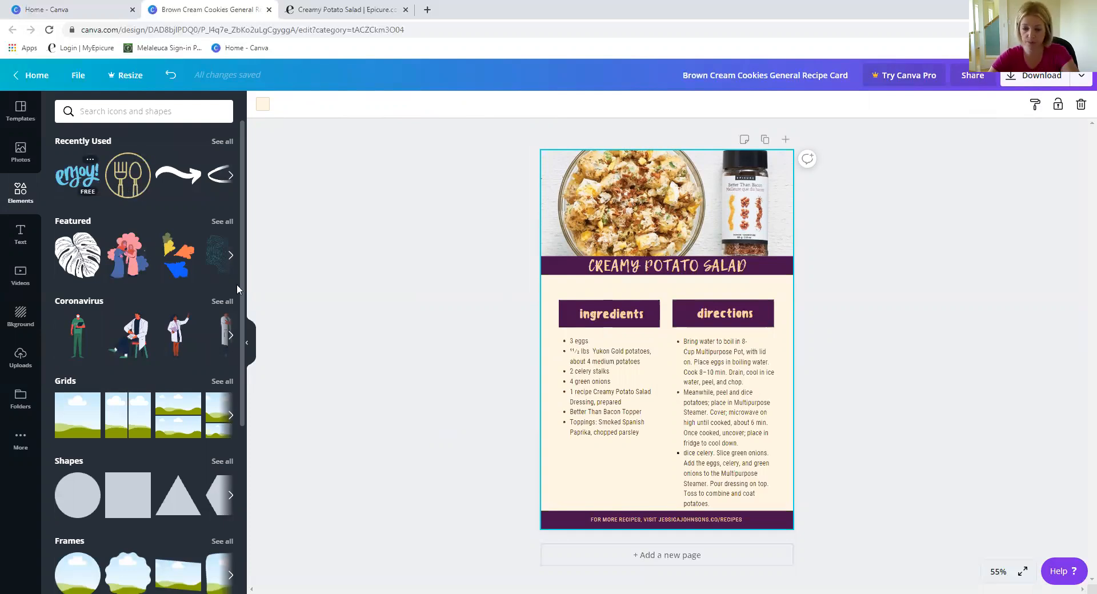
{"action": "left_click_drag", "start_coordinate": [653, 492], "coordinate": [647, 449]}
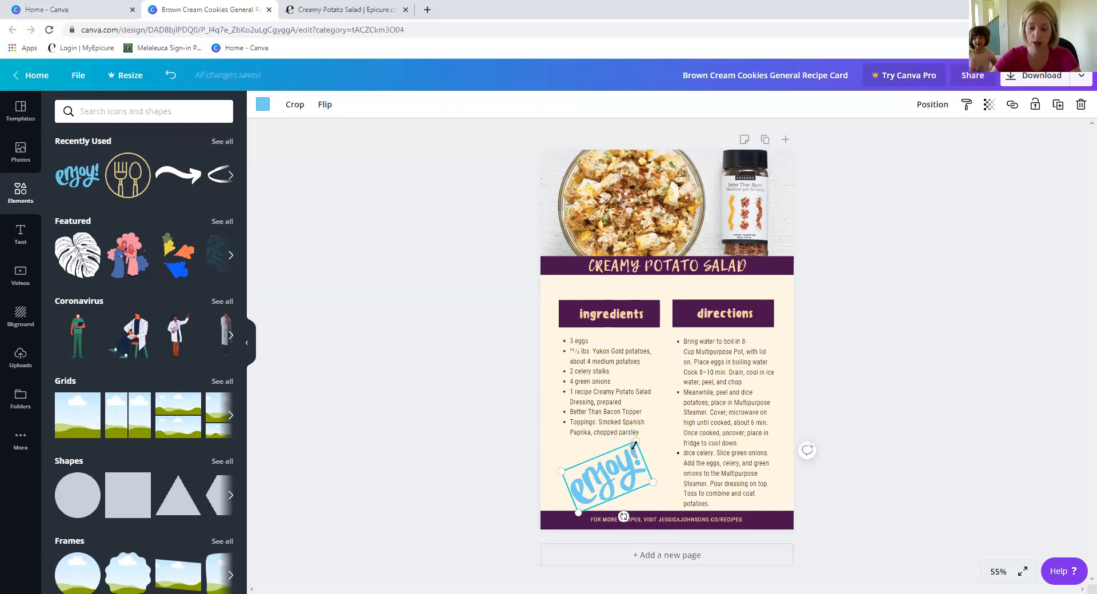
{"action": "left_click_drag", "start_coordinate": [631, 455], "coordinate": [618, 473]}
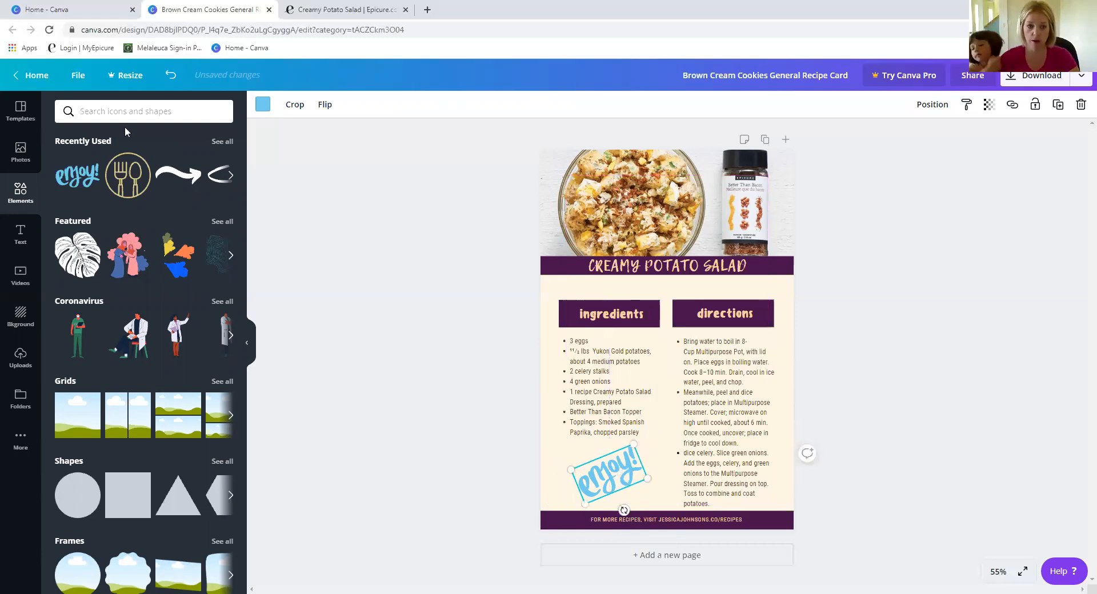
{"action": "left_click", "coordinate": [263, 109]}
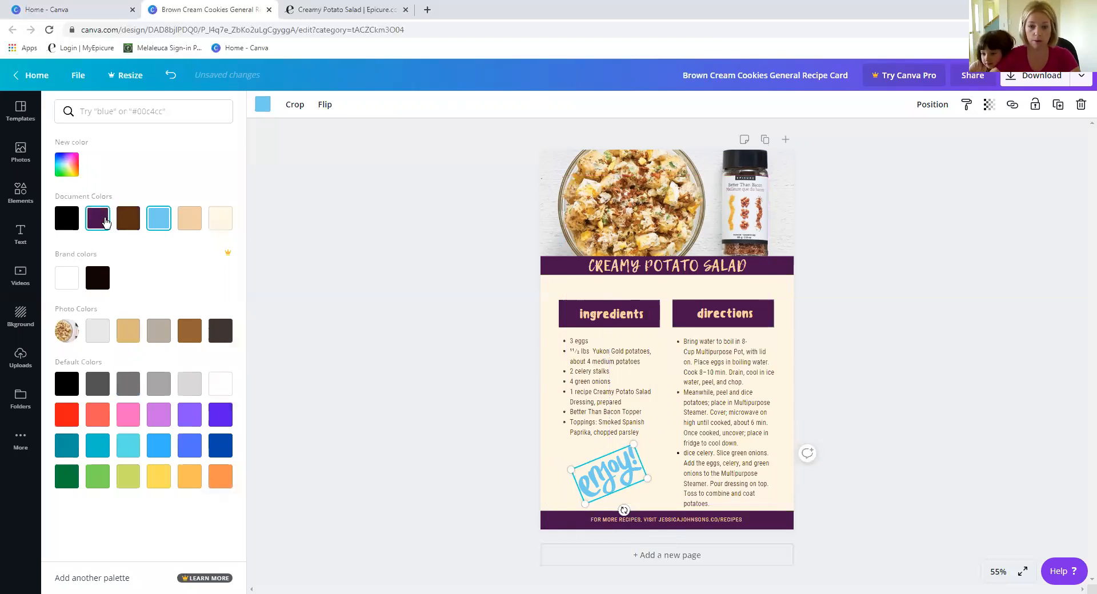
{"action": "left_click", "coordinate": [104, 222]}
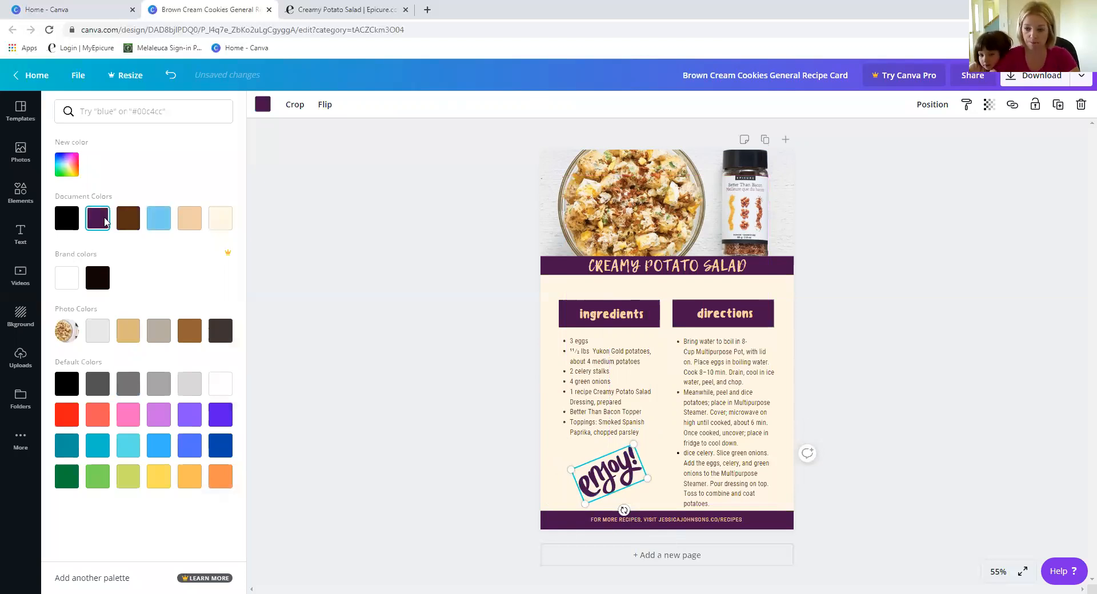
Shorten the footer line on the dark purple bar to "FOR MORE RECIPES," by removing the old website reference
{"action": "left_click", "coordinate": [720, 512]}
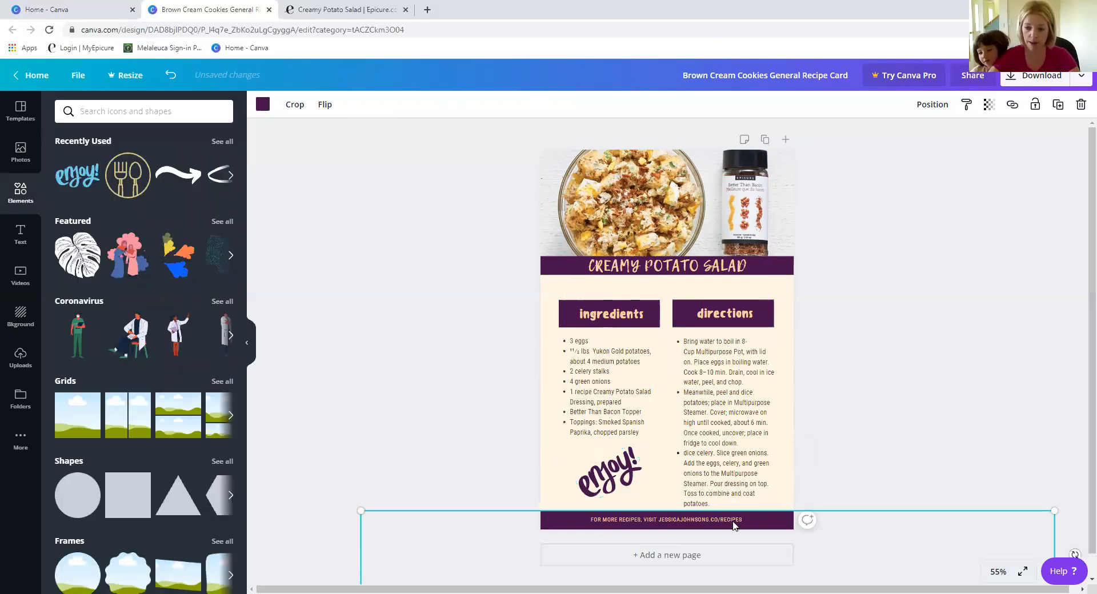
{"action": "left_click", "coordinate": [721, 514]}
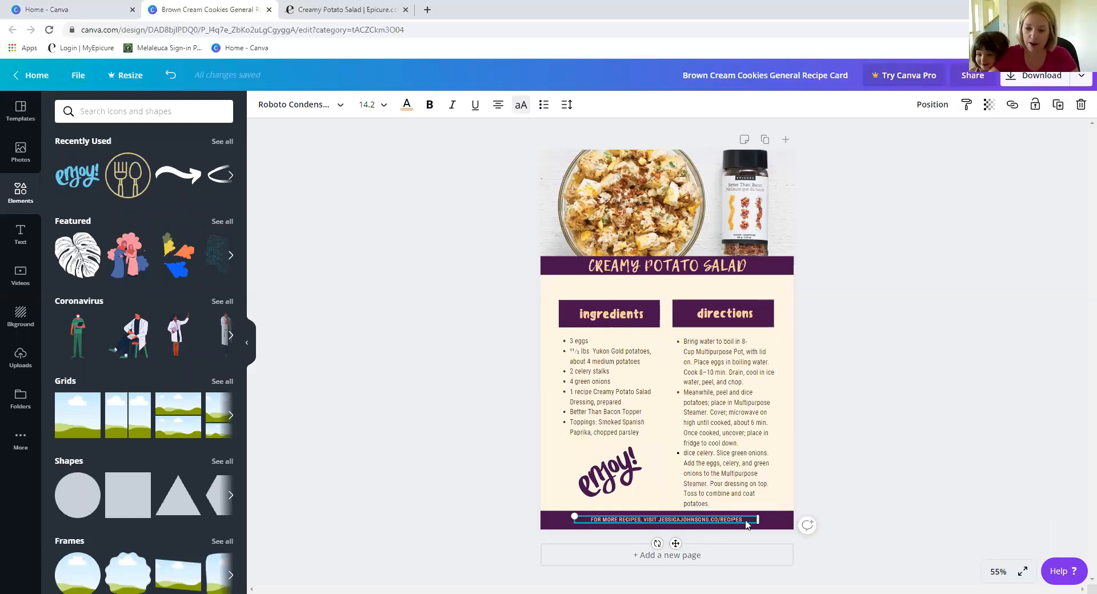
{"action": "key", "text": "BackSpace"}
{"action": "key", "text": "BackSpace"}
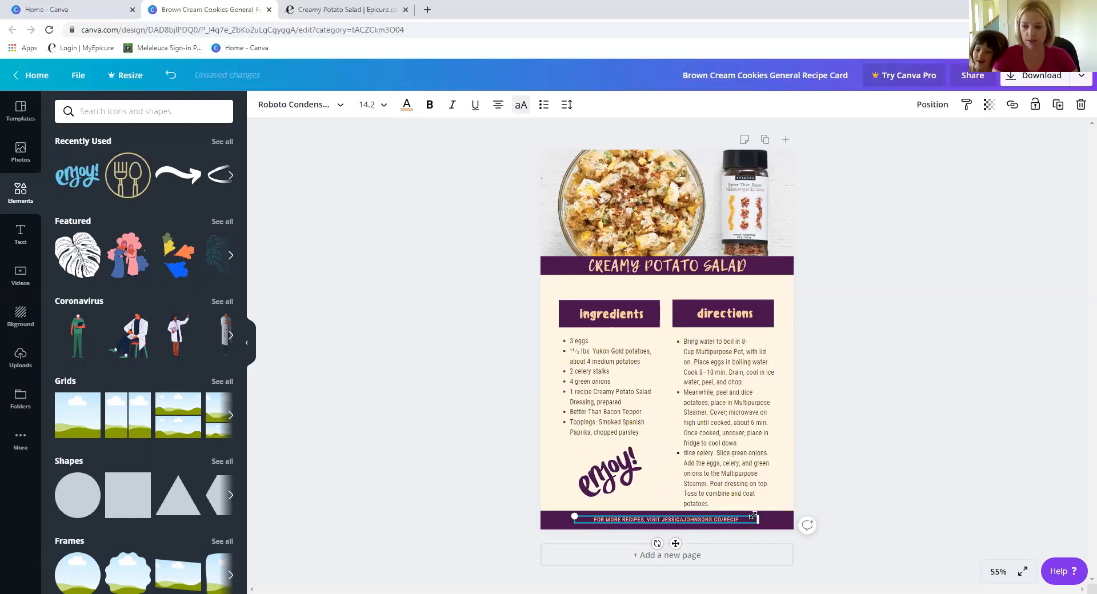
{"action": "key", "text": "BackSpace"}
{"action": "key", "text": "BackSpace"}
{"action": "key", "text": "BackSpace"}
{"action": "key", "text": "BackSpace"}
{"action": "key", "text": "BackSpace"}
{"action": "key", "text": "BackSpace"}
{"action": "key", "text": "BackSpace"}
{"action": "key", "text": "BackSpace"}
{"action": "key", "text": "BackSpace"}
{"action": "key", "text": "BackSpace"}
{"action": "key", "text": "BackSpace"}
{"action": "key", "text": "BackSpace"}
{"action": "key", "text": "BackSpace"}
{"action": "key", "text": "BackSpace"}
{"action": "key", "text": "BackSpace"}
{"action": "key", "text": "BackSpace"}
{"action": "key", "text": "BackSpace"}
{"action": "key", "text": "BackSpace"}
{"action": "key", "text": "BackSpace"}
{"action": "key", "text": "BackSpace"}
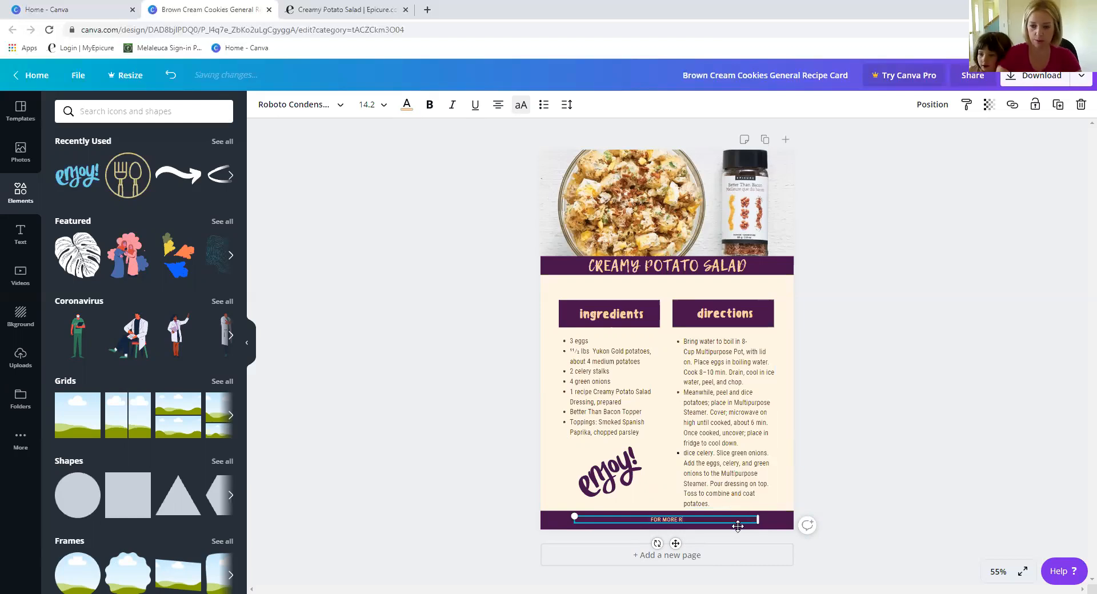
{"action": "type", "text": "ECI"}
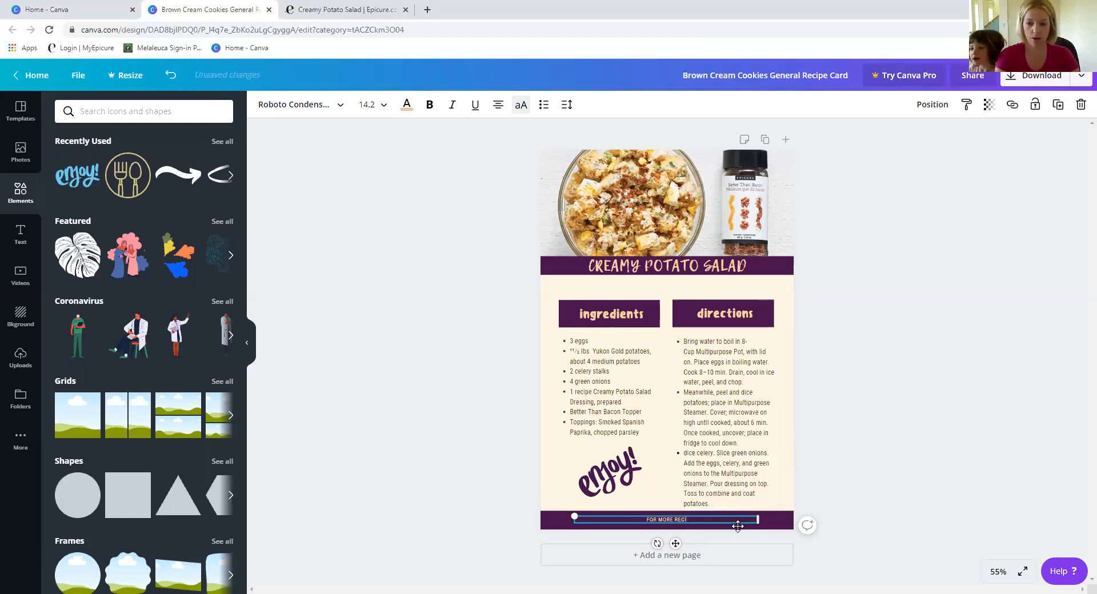
{"action": "type", "text": "PES"}
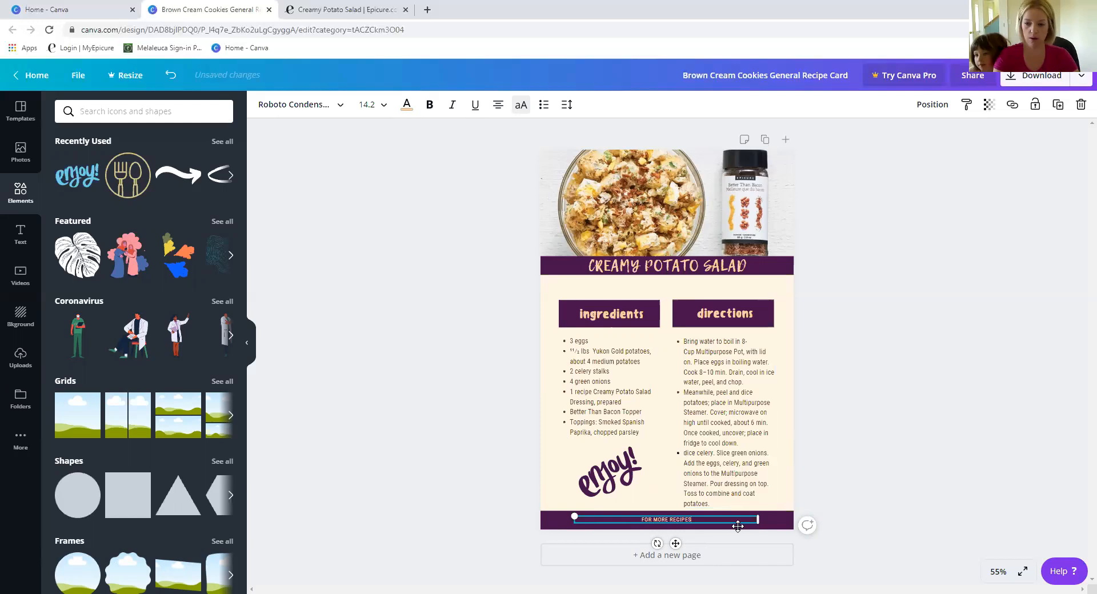
{"action": "type", "text": ","}
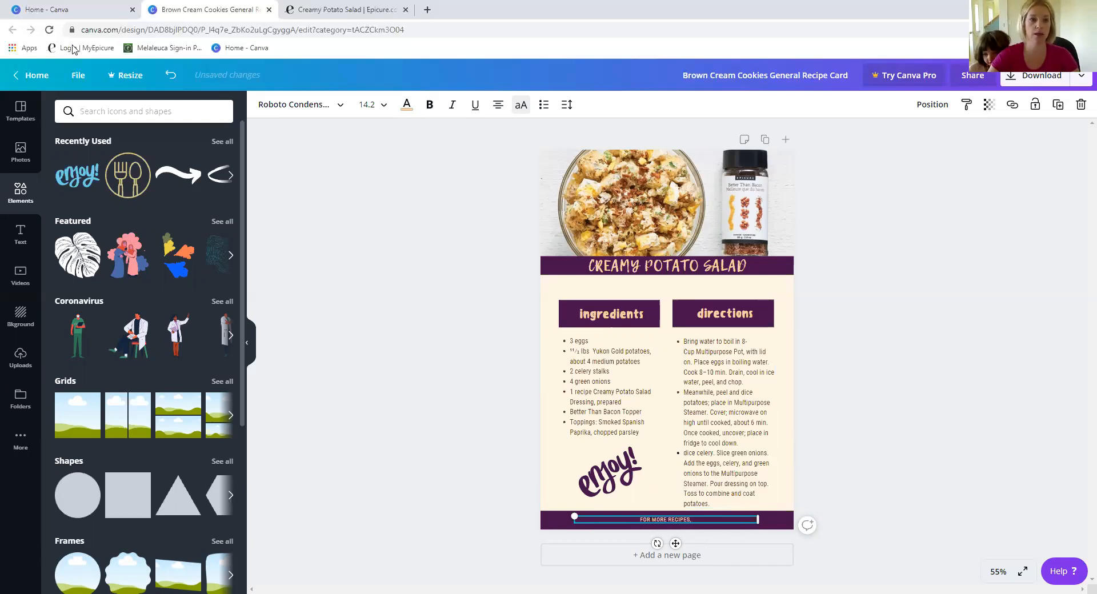
{"action": "key", "text": "ctrl+Tab"}
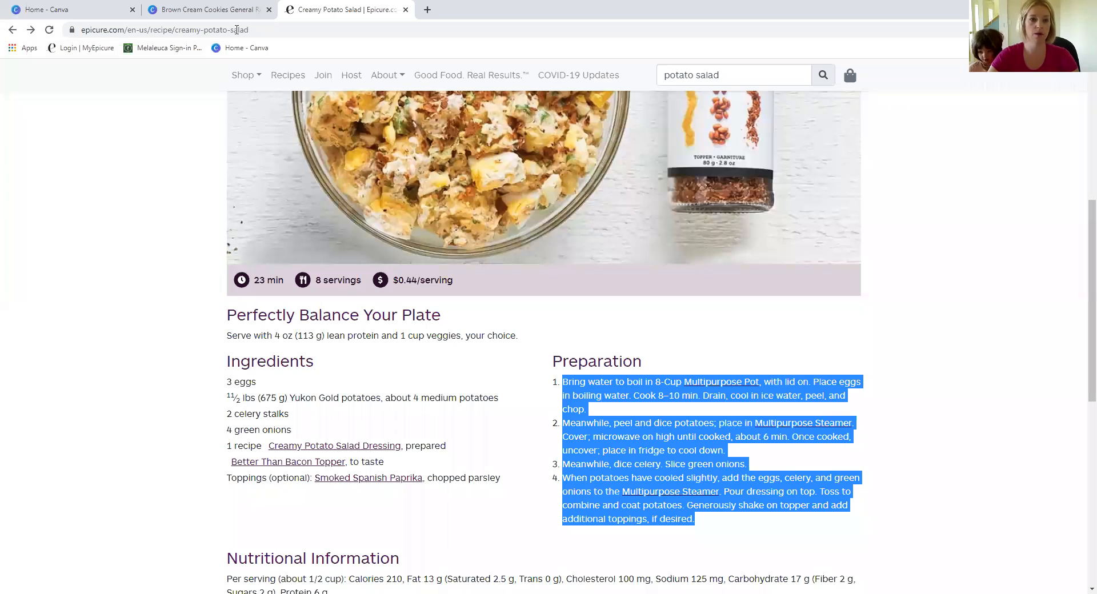
{"action": "scroll", "coordinate": [348, 272], "scroll_direction": "up", "scroll_amount": 2}
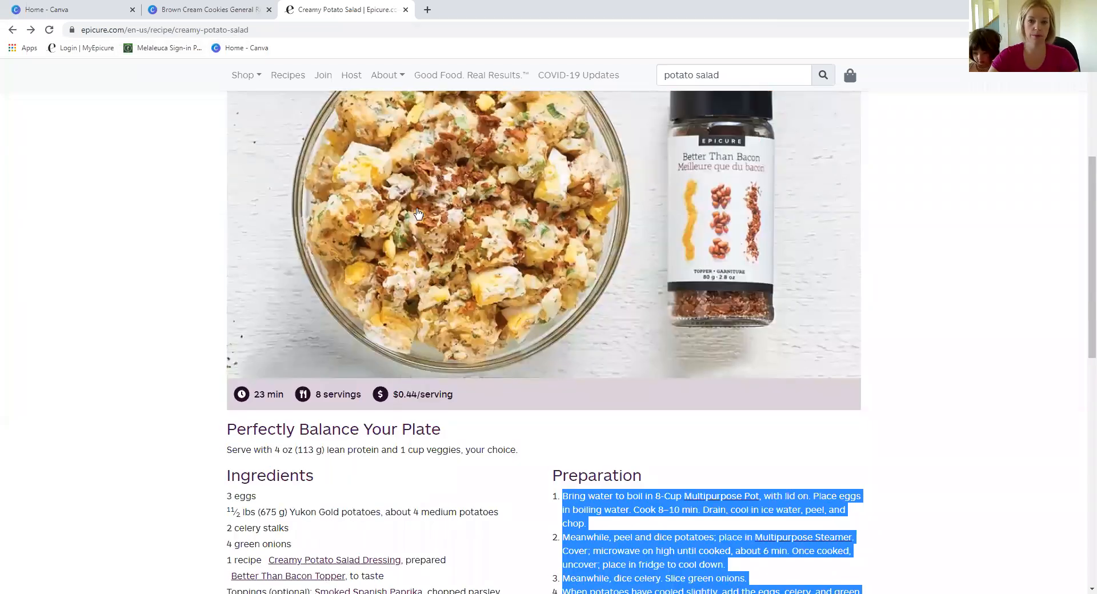
{"action": "scroll", "coordinate": [269, 151], "scroll_direction": "up", "scroll_amount": 4}
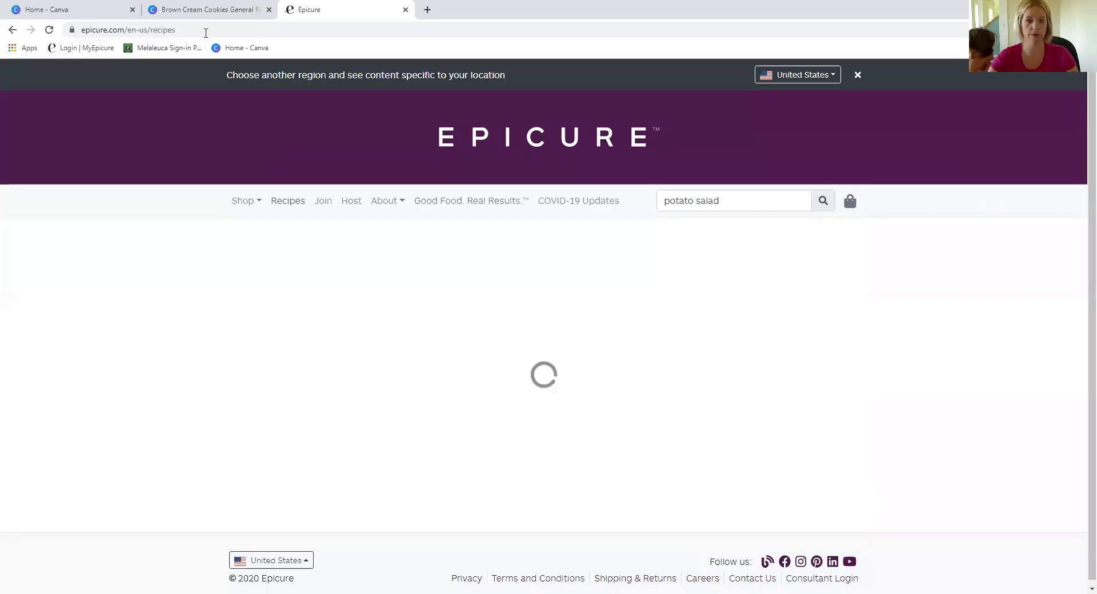
{"action": "left_click", "coordinate": [206, 33]}
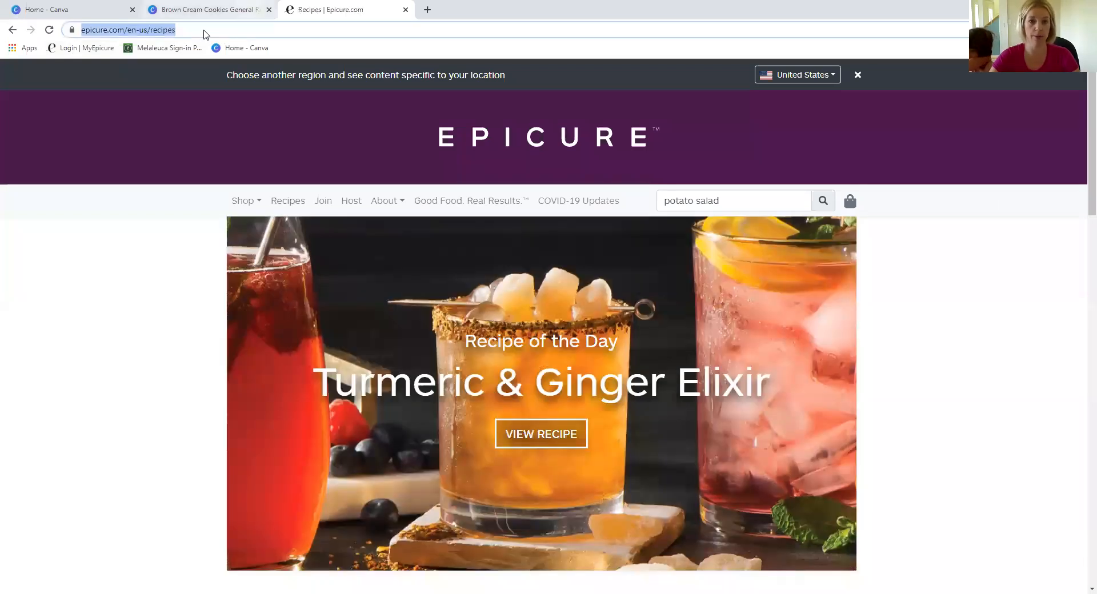
{"action": "key", "text": "ctrl+shift+Tab"}
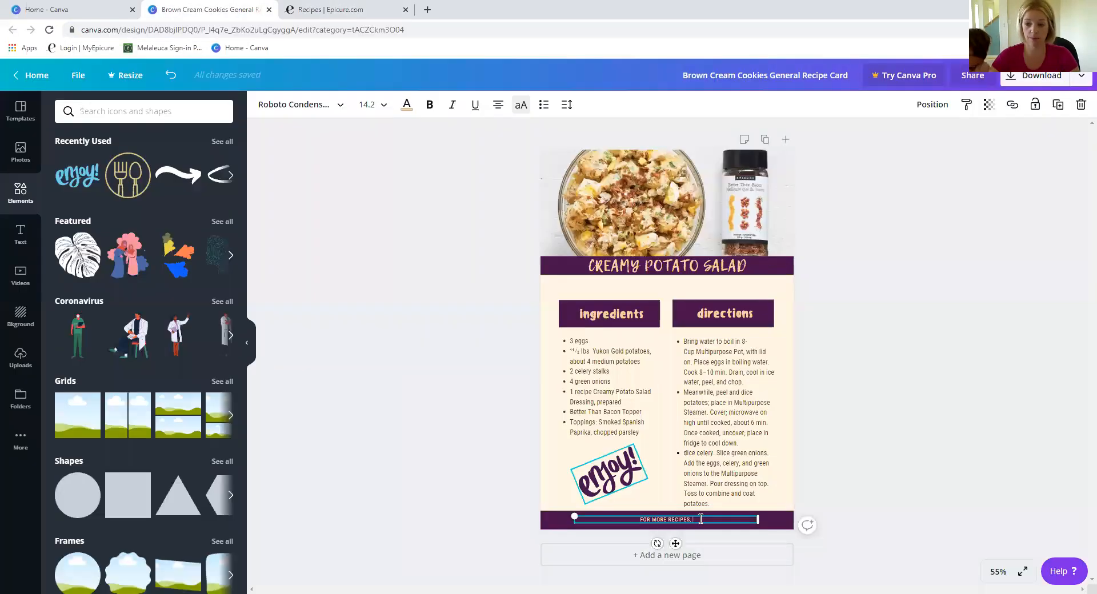
{"action": "type", "text": "HTTPS://EPICURE.COM/EN-US/RECIPES"}
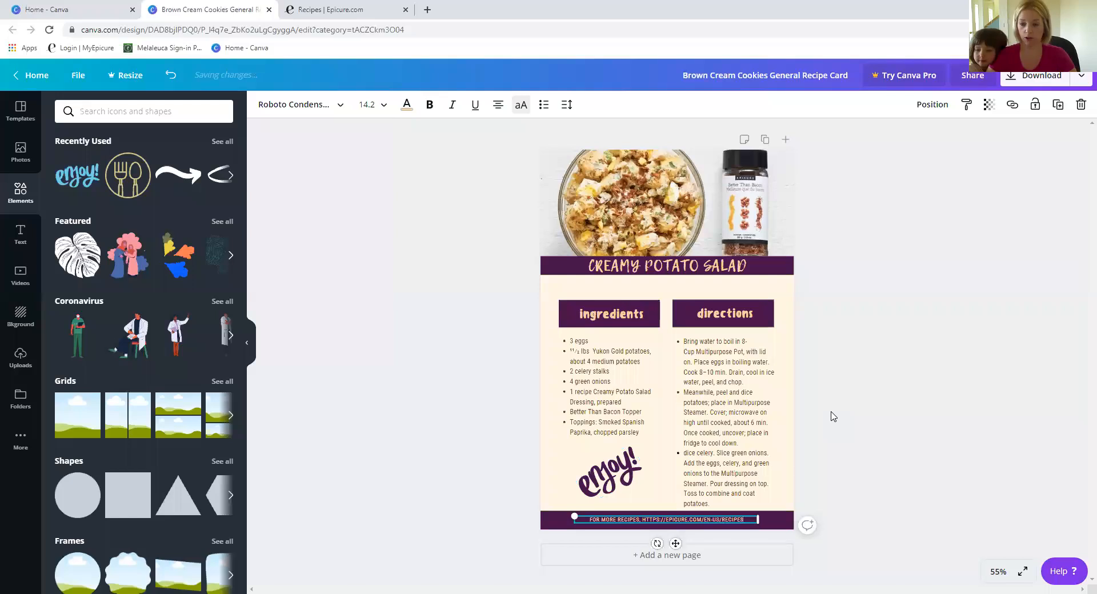
{"action": "left_click", "coordinate": [873, 425]}
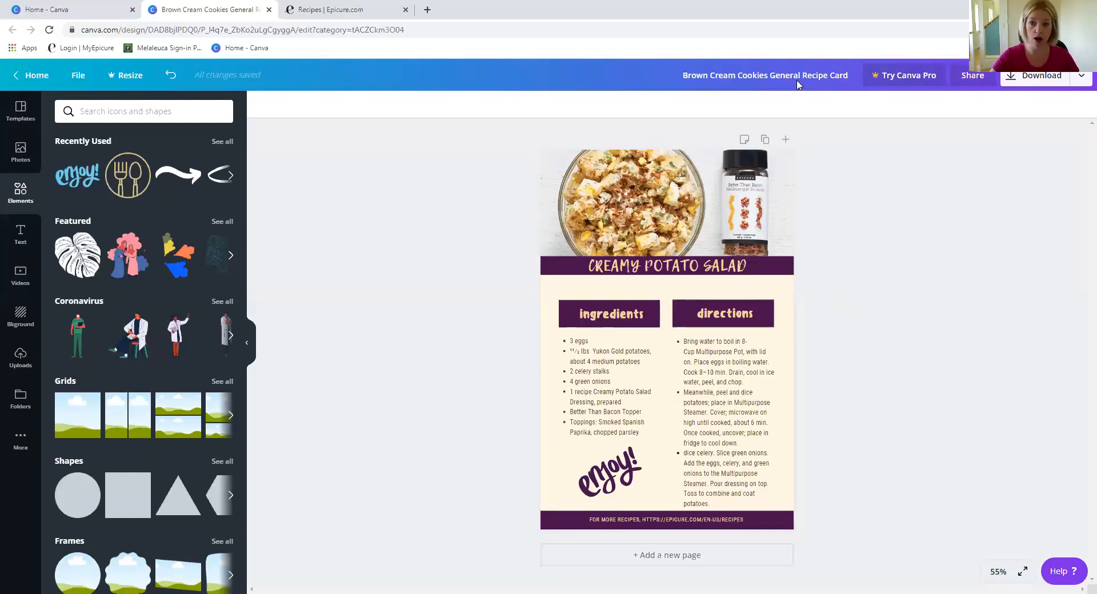
Rename the design as "Creamy Potato Salad"
{"action": "left_click_drag", "start_coordinate": [678, 75], "coordinate": [849, 70]}
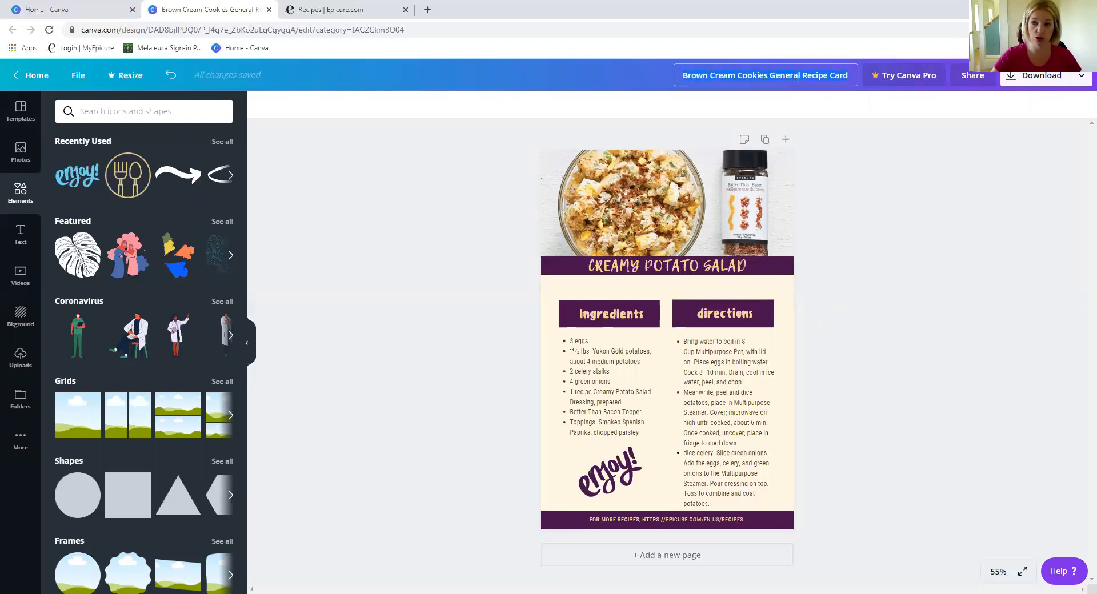
{"action": "type", "text": "C"}
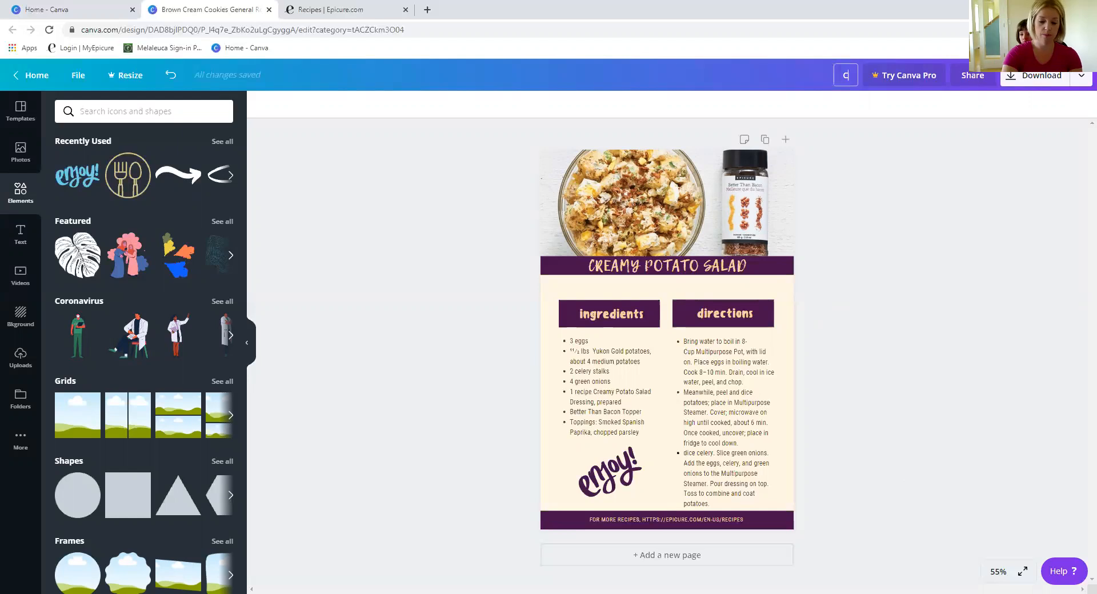
{"action": "type", "text": "reamy Potato Salad"}
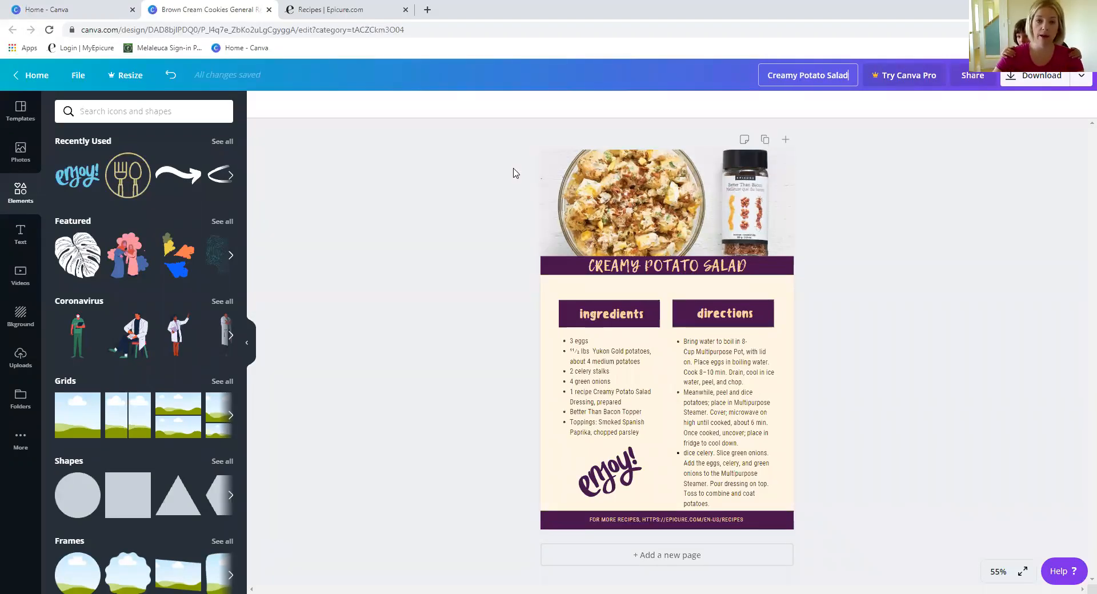
{"action": "left_click", "coordinate": [87, 87]}
{"action": "left_click", "coordinate": [482, 149]}
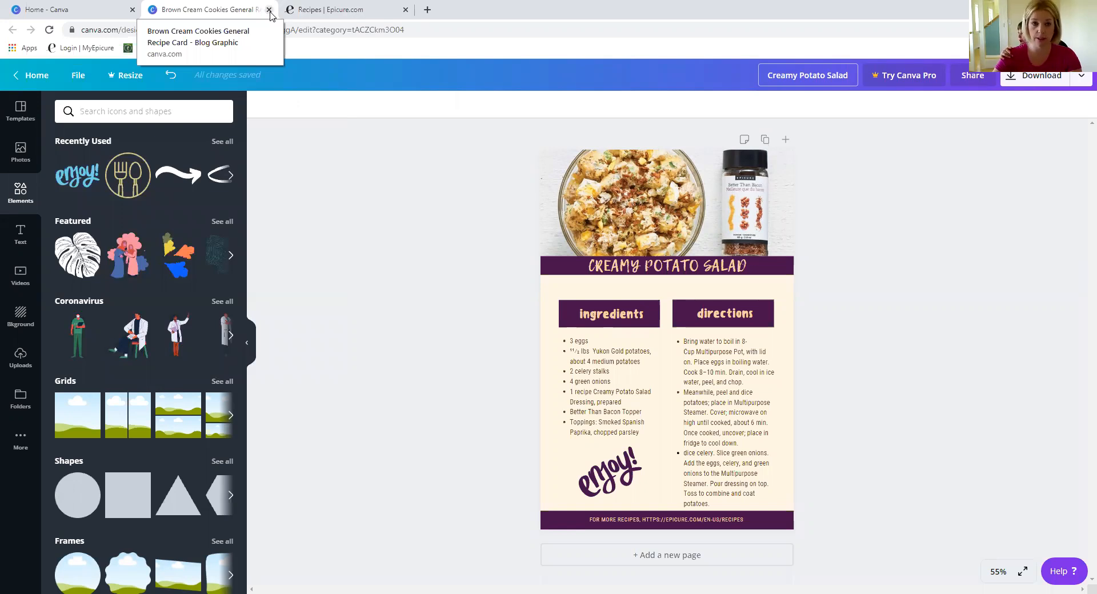
Open the download settings and examine the available file types, leaving PNG selected
{"action": "left_click", "coordinate": [1079, 80]}
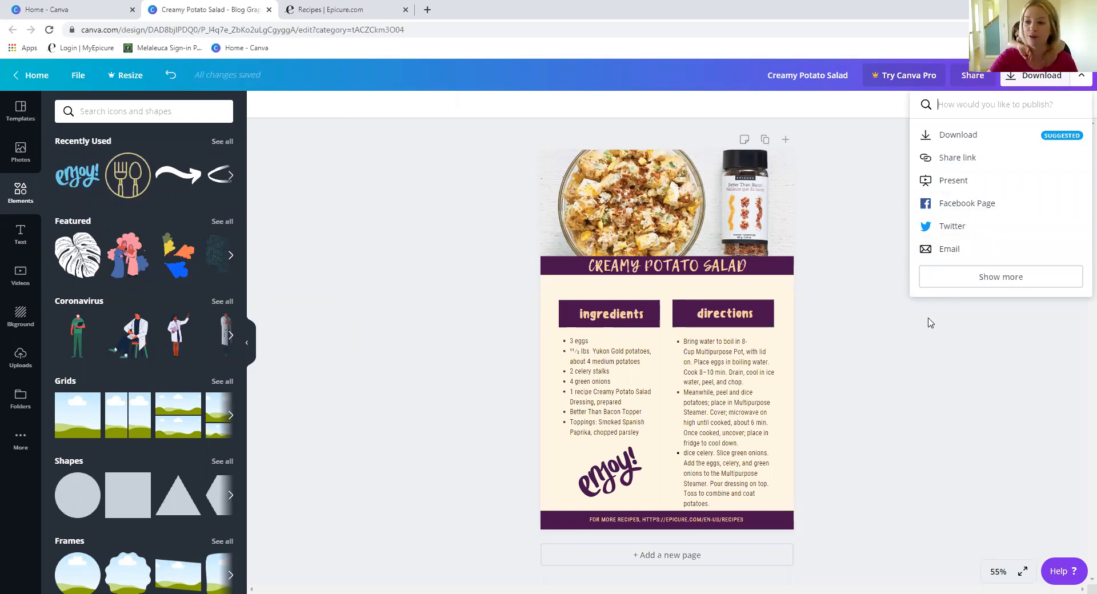
{"action": "left_click", "coordinate": [953, 136]}
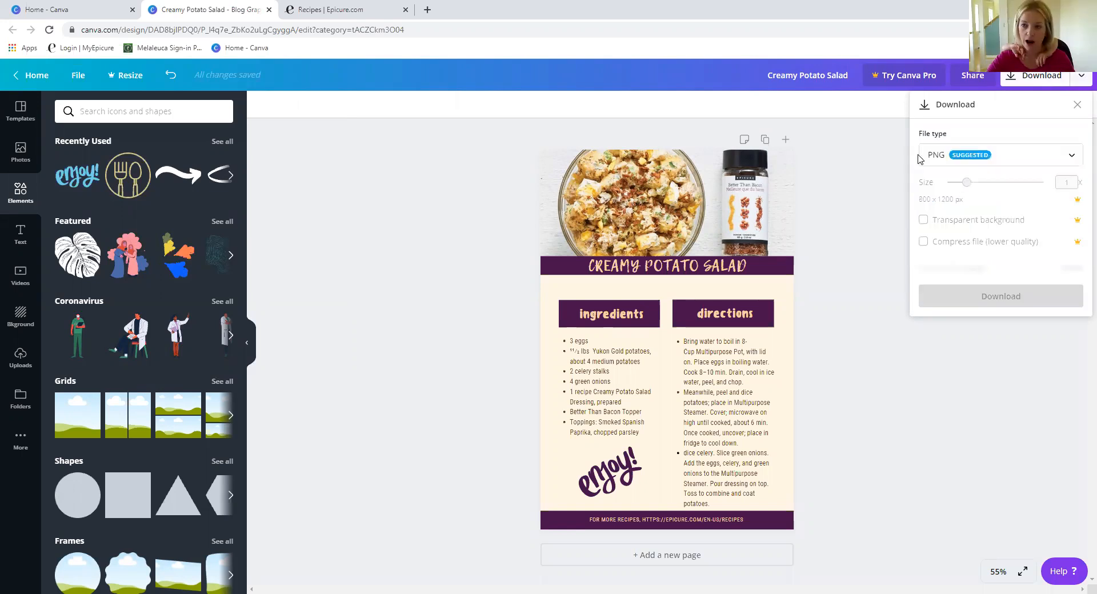
{"action": "left_click", "coordinate": [953, 159]}
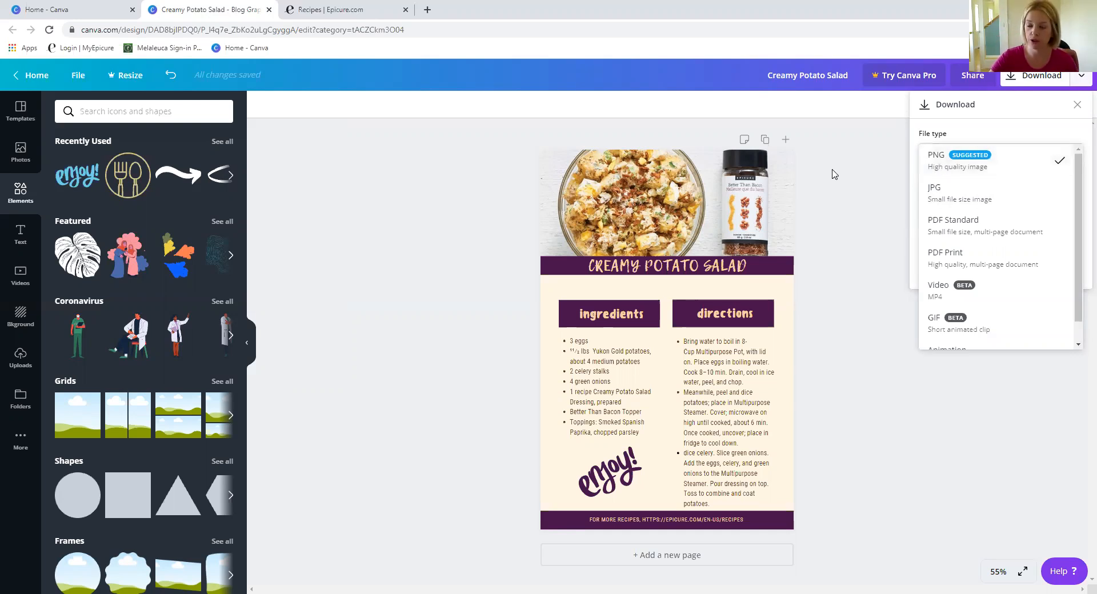
{"action": "left_click", "coordinate": [880, 184]}
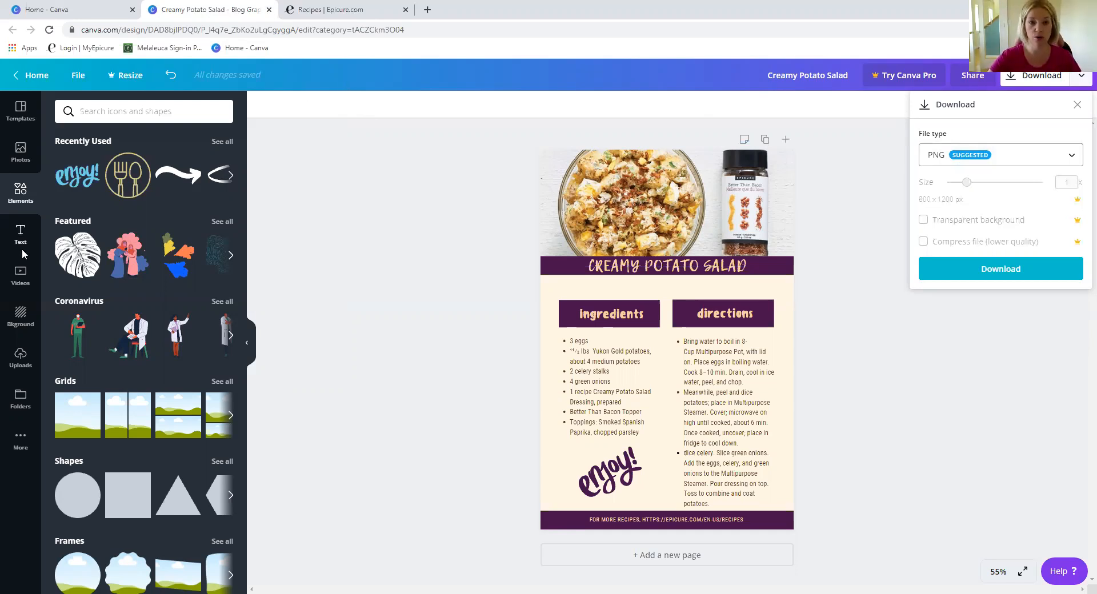
Close the finished card and open the list of all designs, reloading it to include the newest one
{"action": "left_click", "coordinate": [269, 10]}
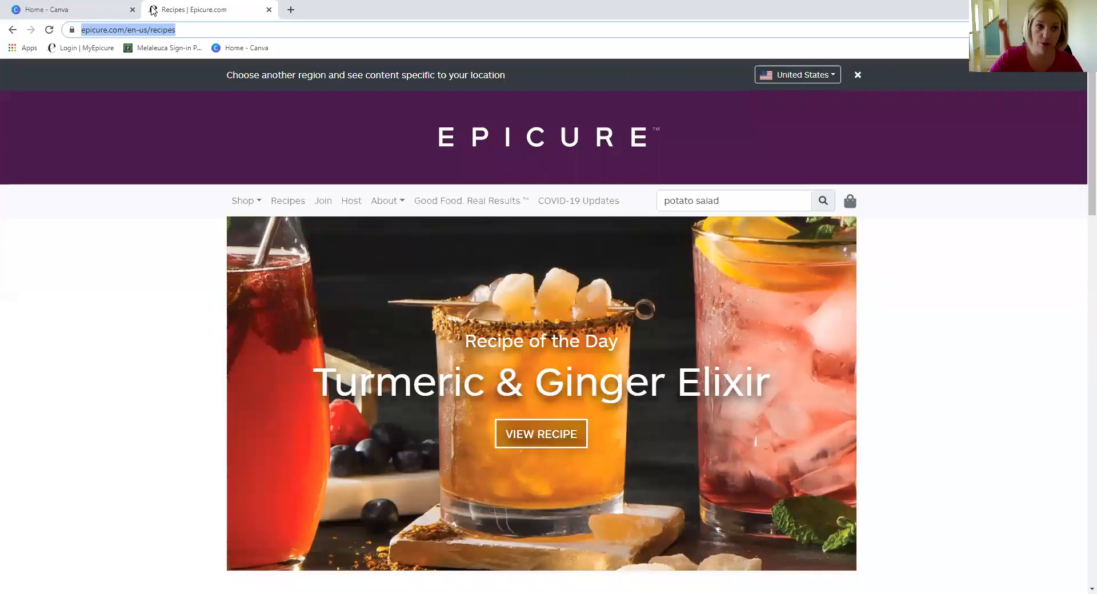
{"action": "left_click", "coordinate": [91, 7]}
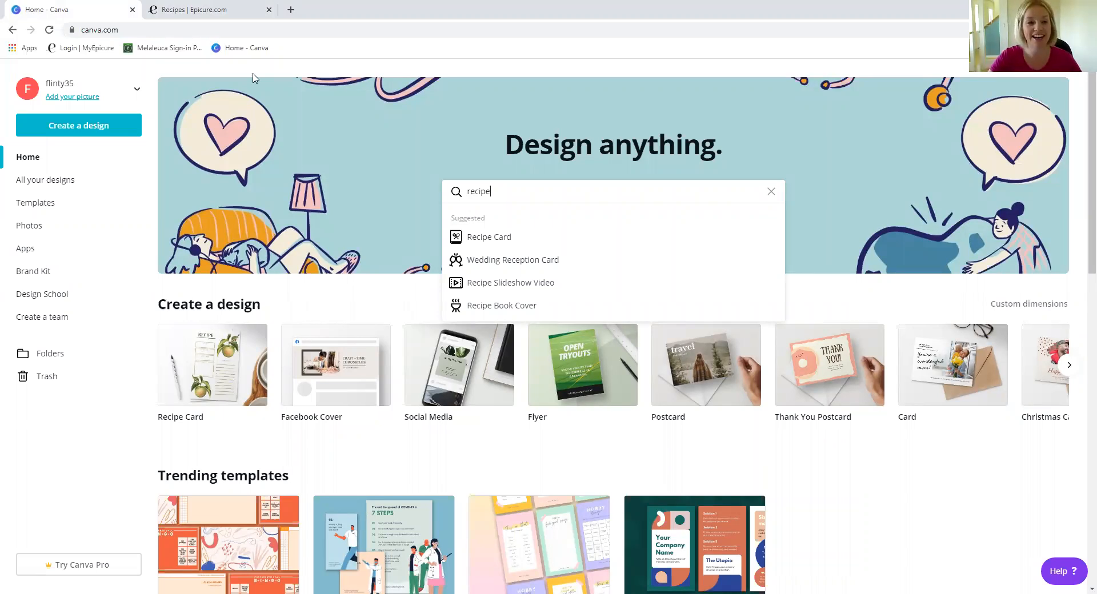
{"action": "left_click", "coordinate": [92, 188]}
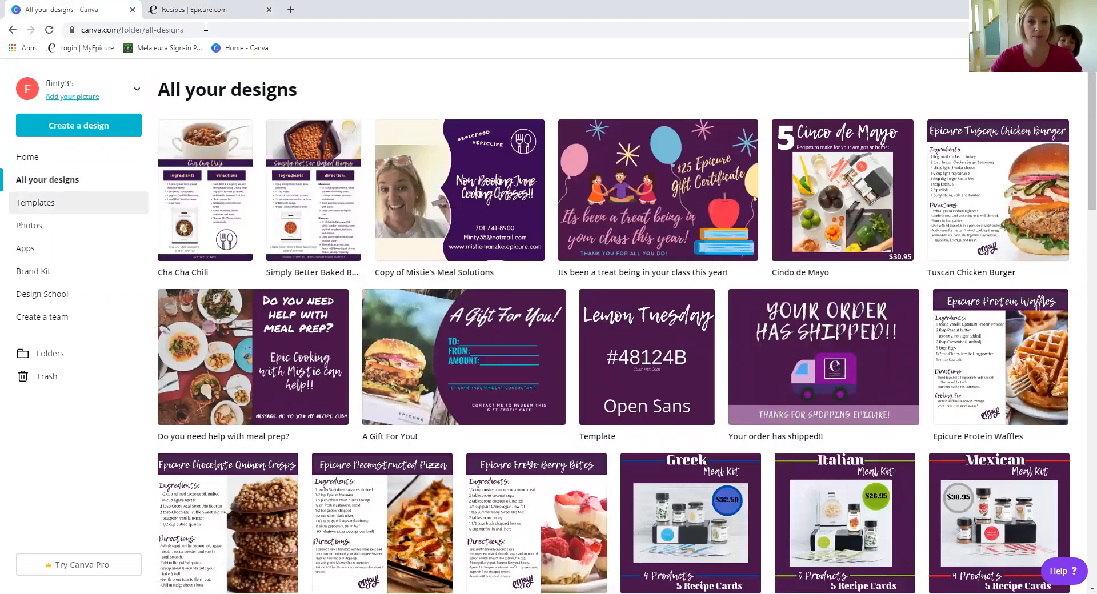
{"action": "left_click", "coordinate": [208, 28]}
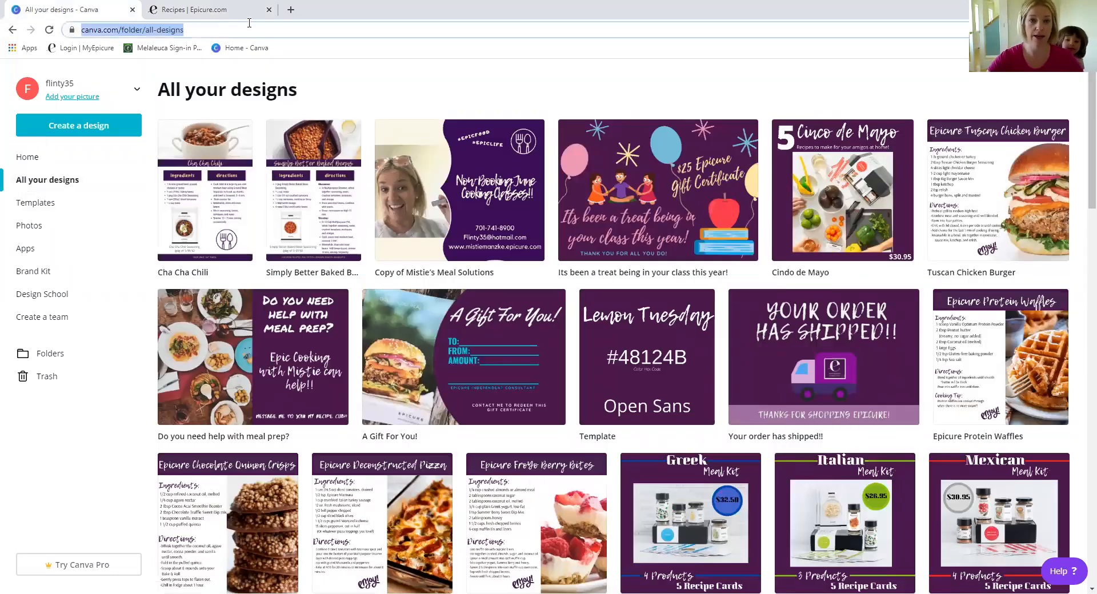
{"action": "key", "text": "Return"}
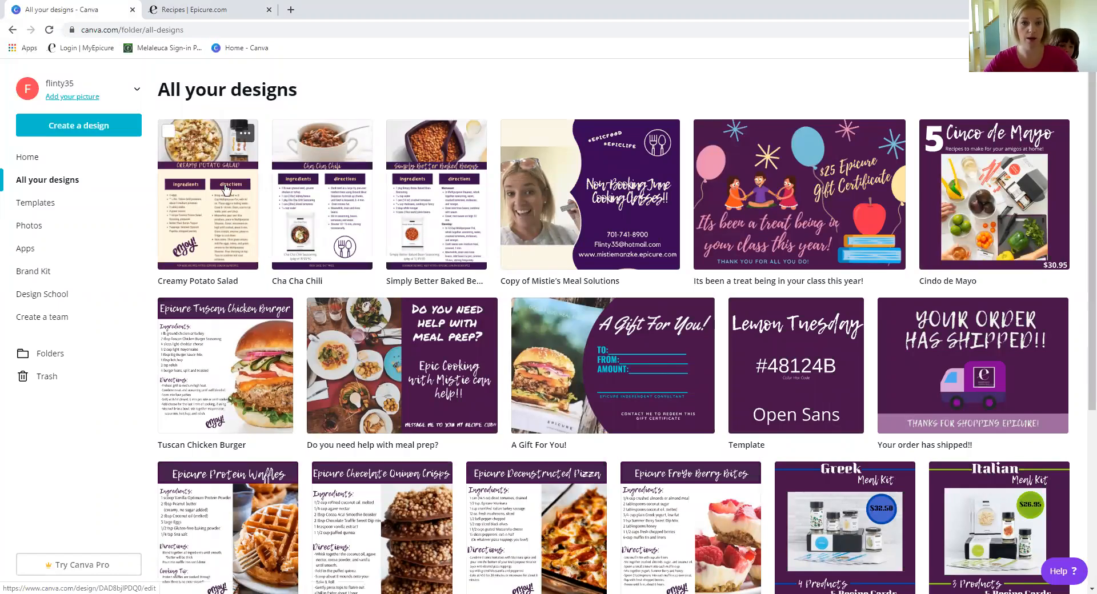
Make a copy of the Creamy Potato Salad design and open the copy for editing
{"action": "left_click", "coordinate": [245, 134]}
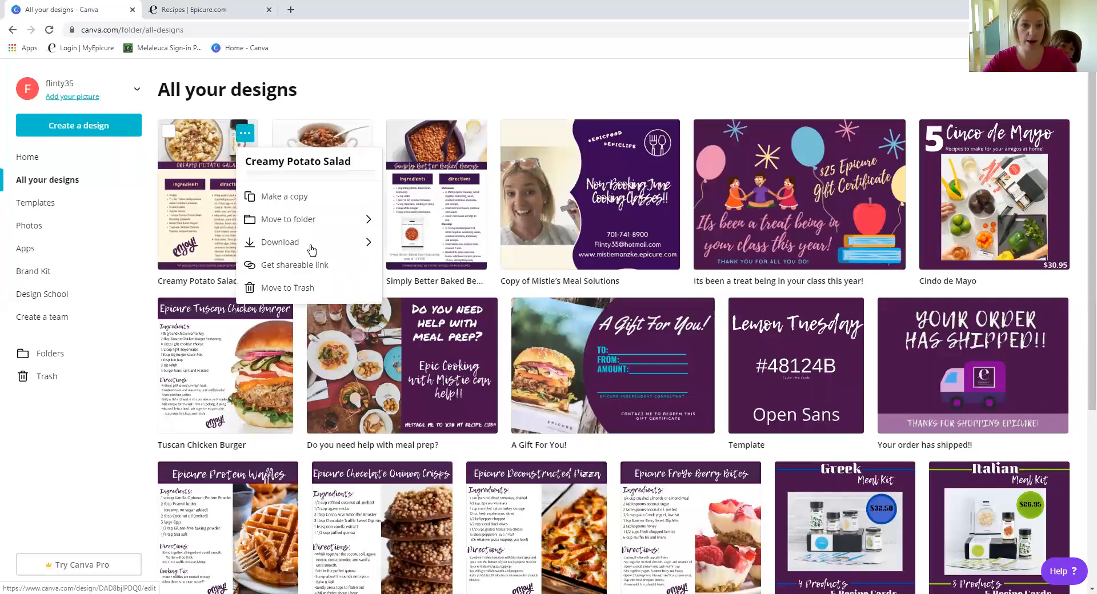
{"action": "left_click", "coordinate": [291, 203]}
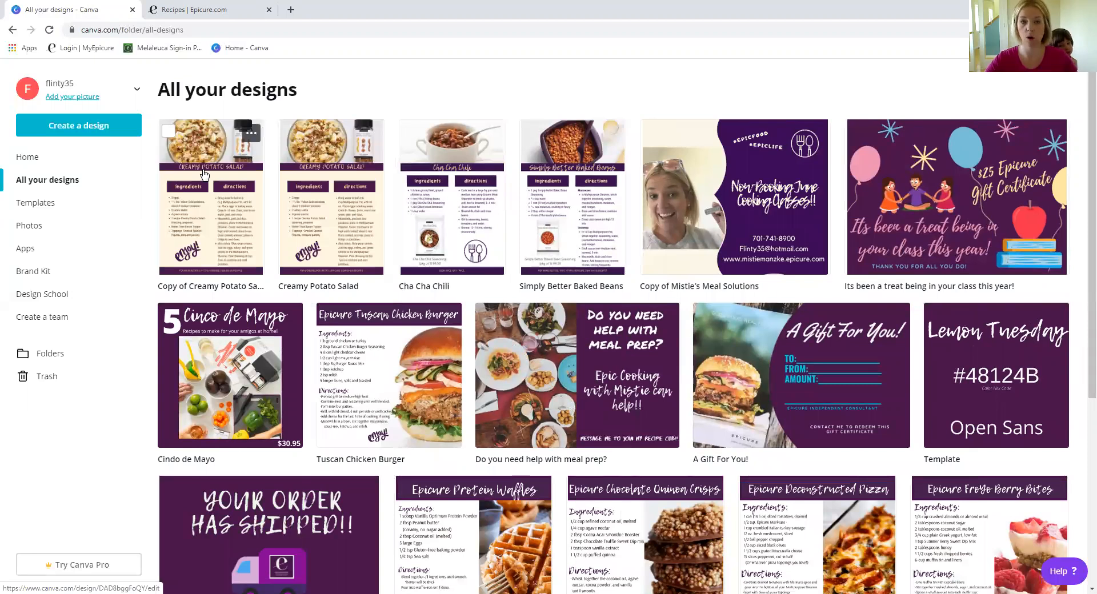
{"action": "left_click", "coordinate": [204, 174]}
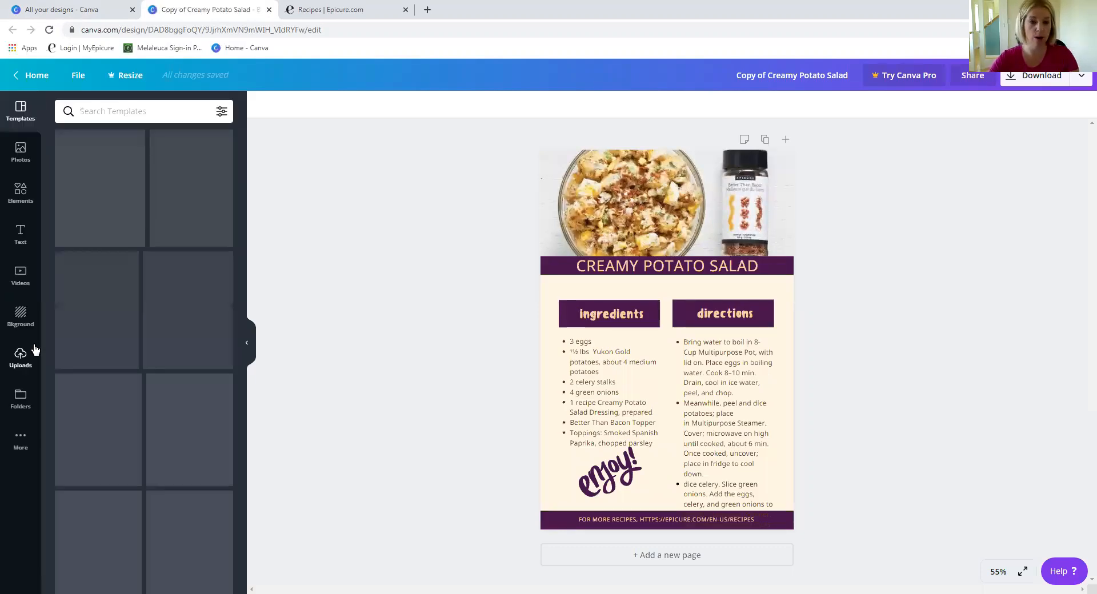
Replace the potato salad photo at the head of the copied card with the uploaded baked beans photo
{"action": "left_click", "coordinate": [33, 345]}
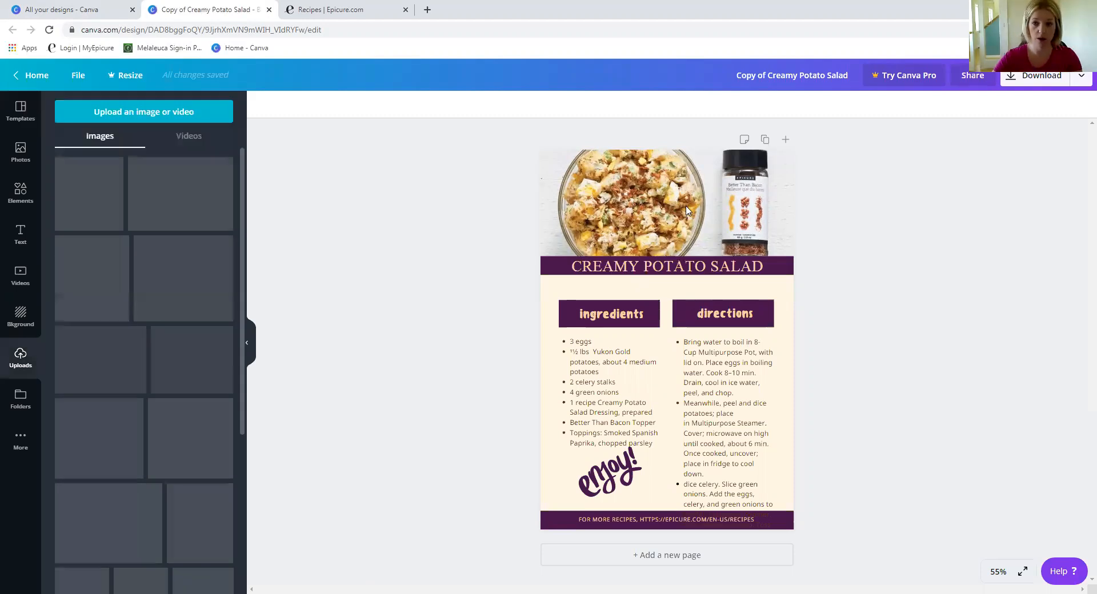
{"action": "left_click", "coordinate": [661, 205]}
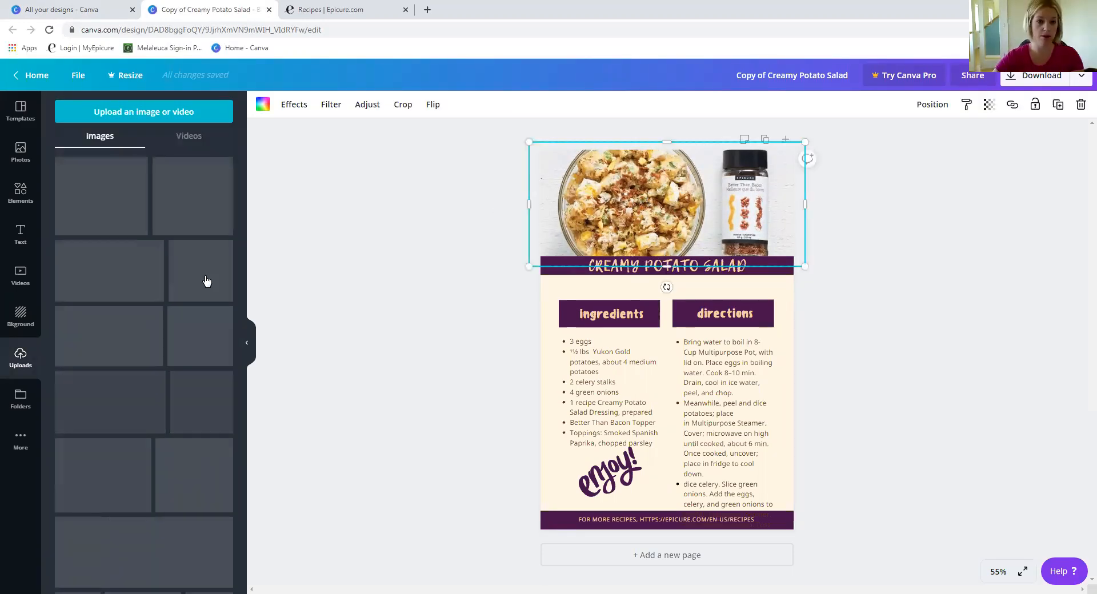
{"action": "key", "text": "Delete"}
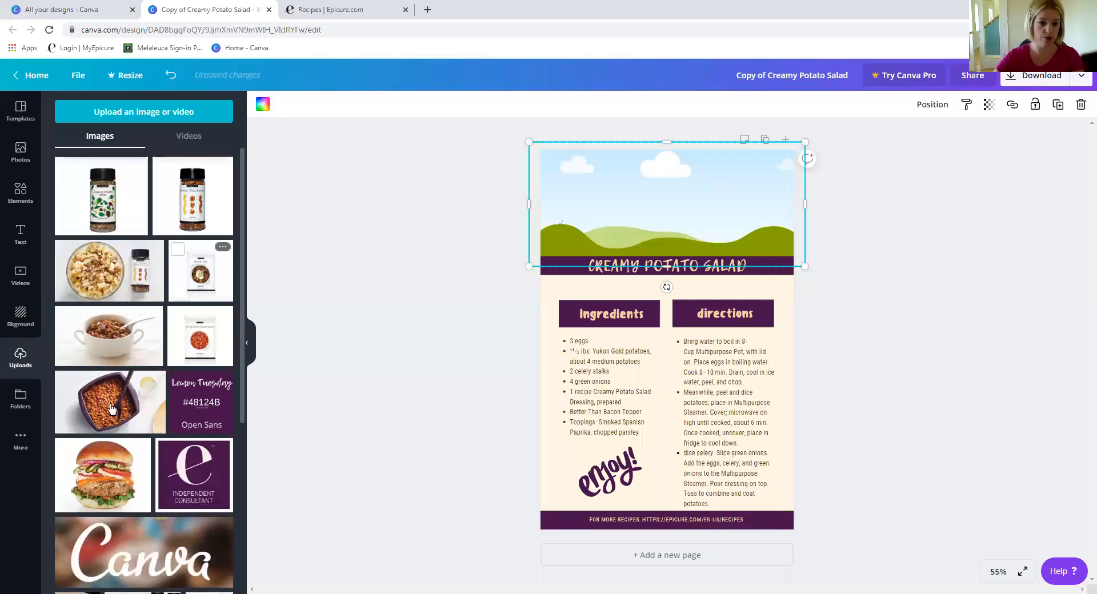
{"action": "mouse_move", "coordinate": [111, 408]}
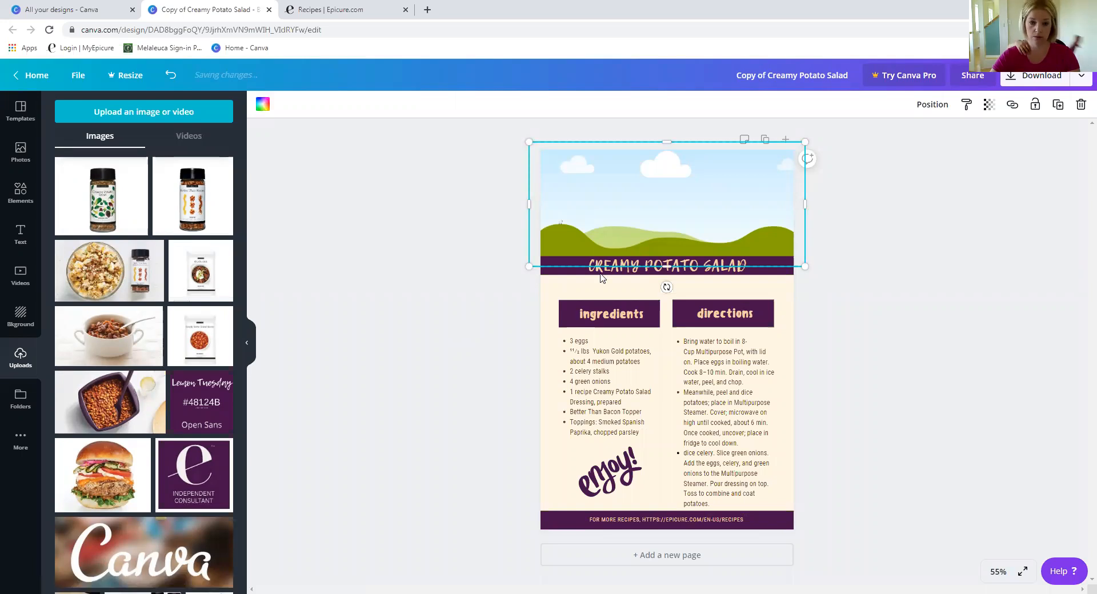
{"action": "left_click", "coordinate": [90, 417]}
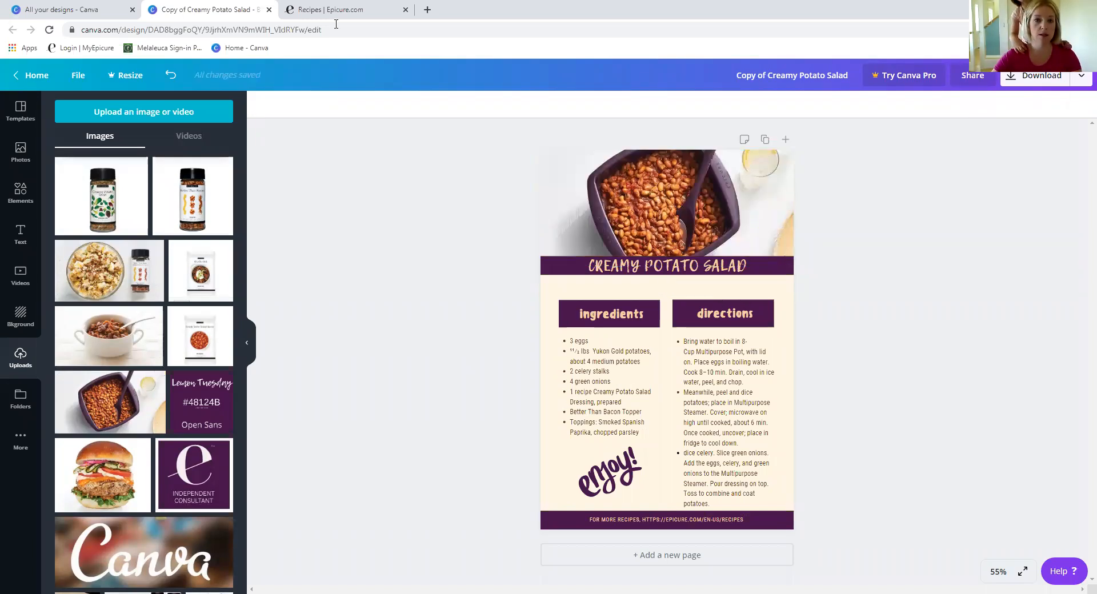
Switch to the Epicure recipes site, search for baked beans and open the Simply Better Baked Beans recipe
{"action": "left_click", "coordinate": [317, 12]}
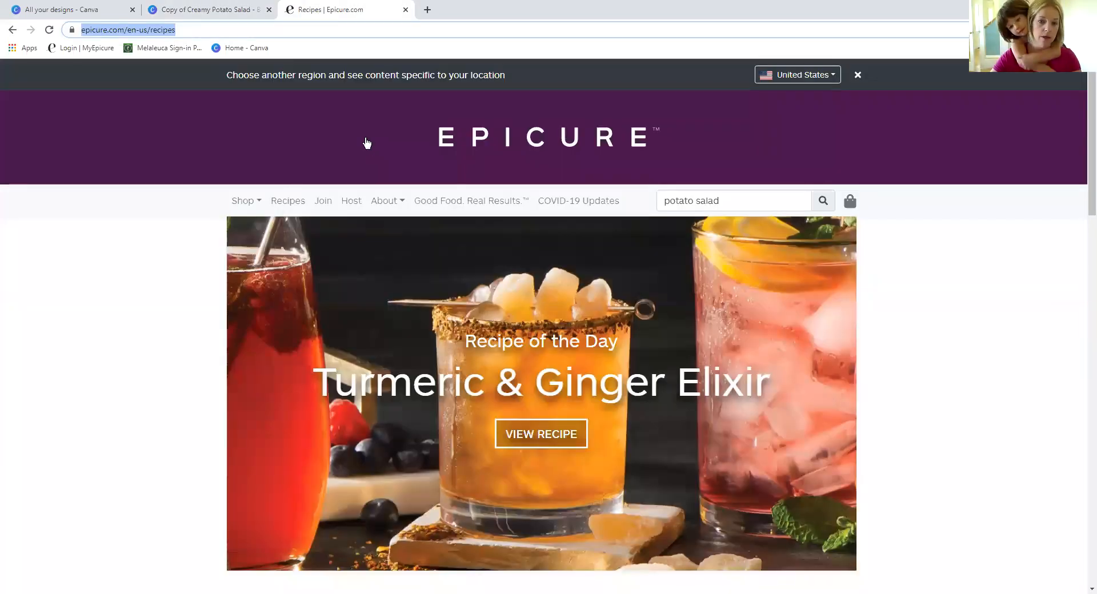
{"action": "left_click", "coordinate": [291, 195]}
{"action": "triple_click", "coordinate": [769, 194]}
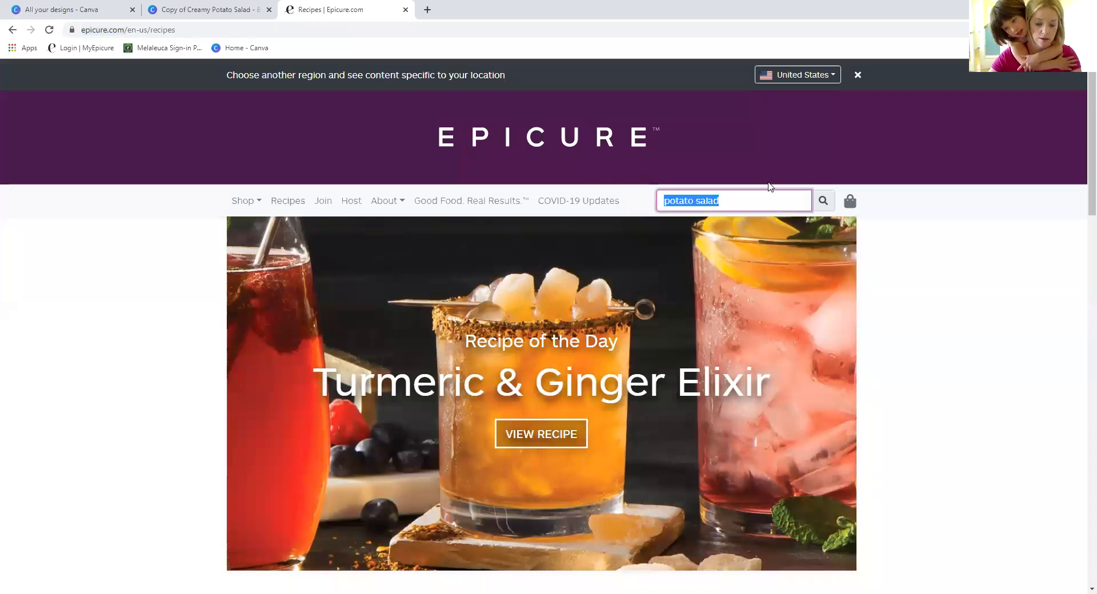
{"action": "type", "text": "baked bean"}
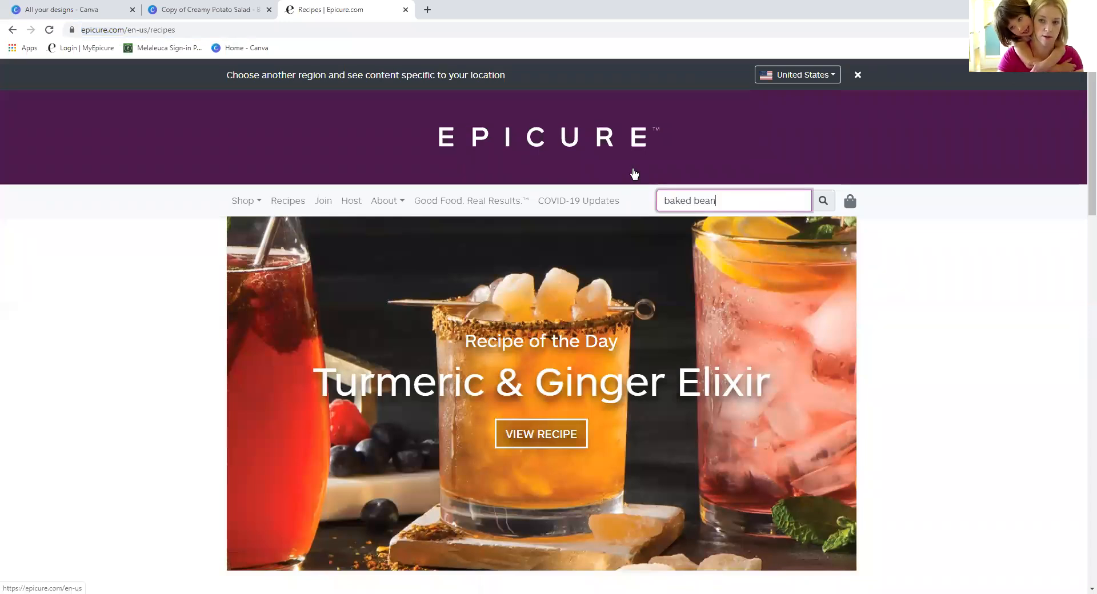
{"action": "type", "text": "s"}
{"action": "key", "text": "Return"}
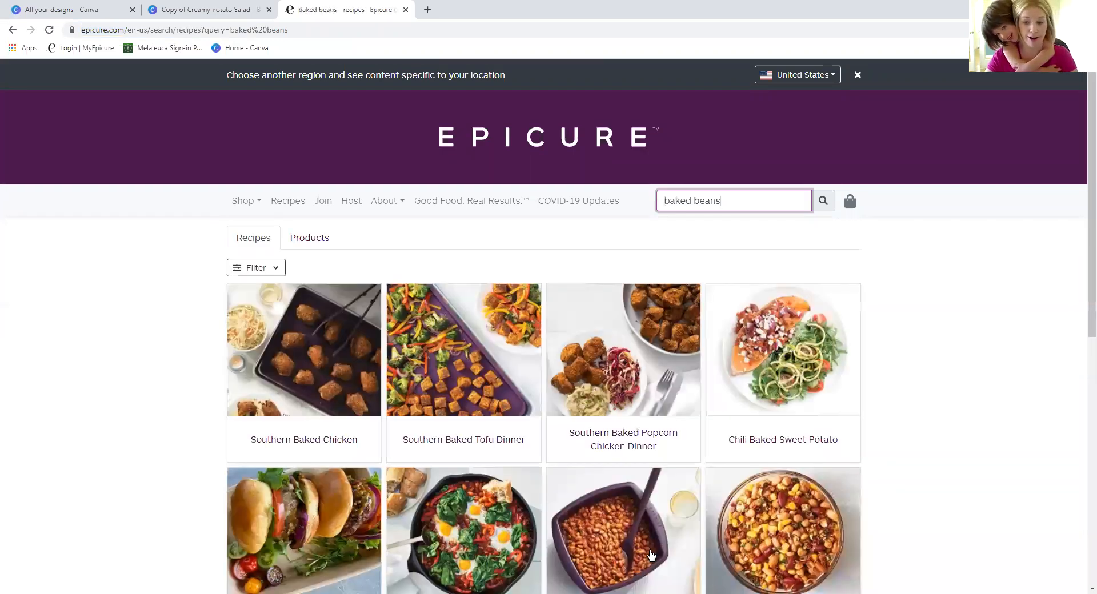
{"action": "left_click", "coordinate": [651, 555]}
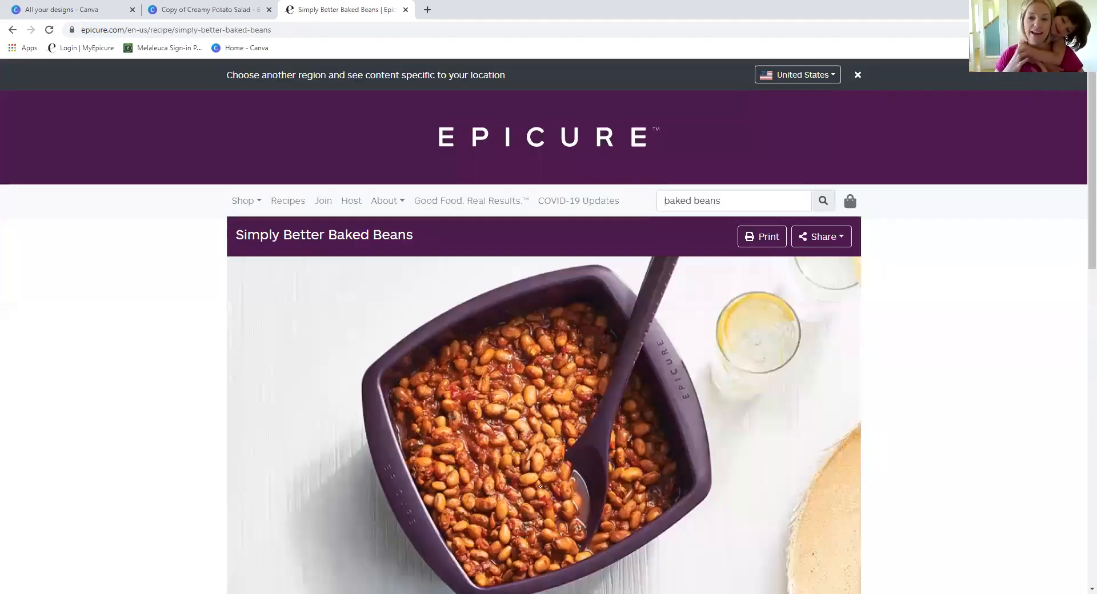
Return to the copied Canva card and replace its title with SIMPLY BETTER BAKED BEANS
{"action": "key", "text": "alt+Tab"}
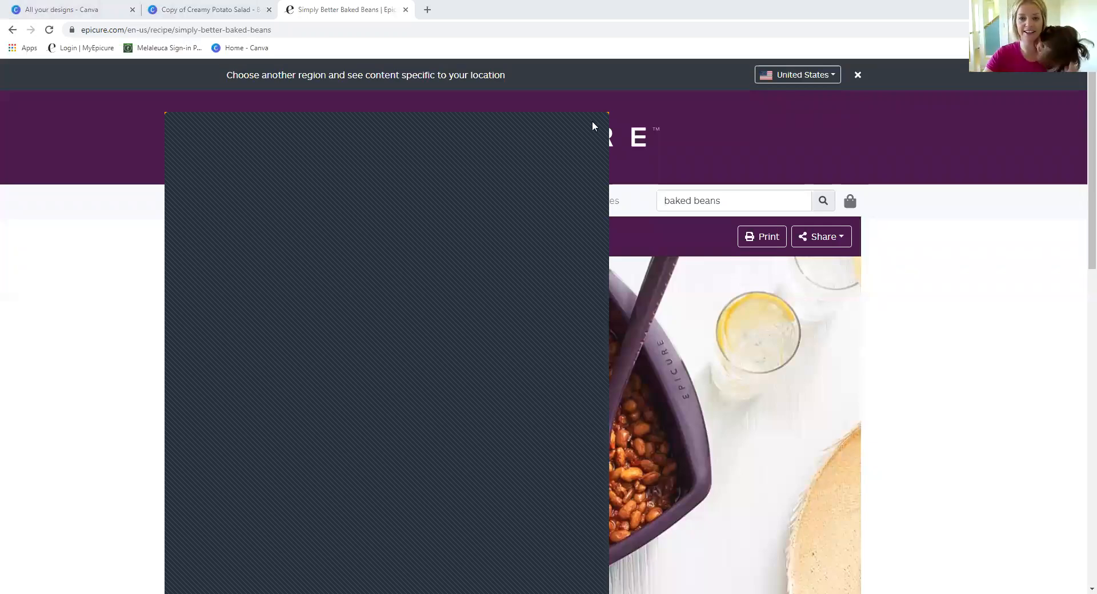
{"action": "left_click", "coordinate": [204, 5]}
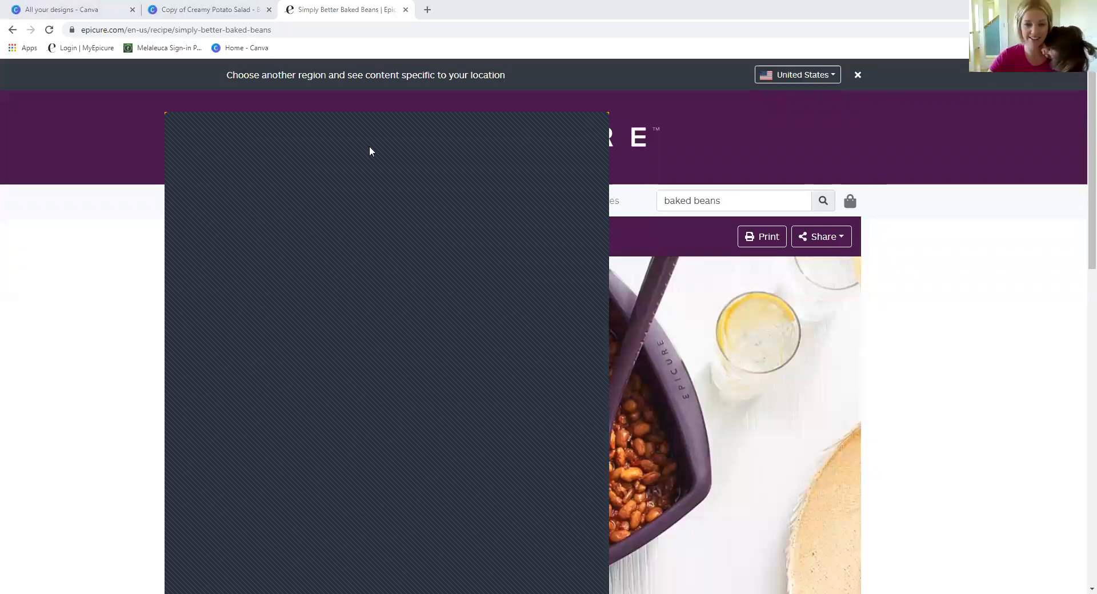
{"action": "left_click", "coordinate": [676, 270]}
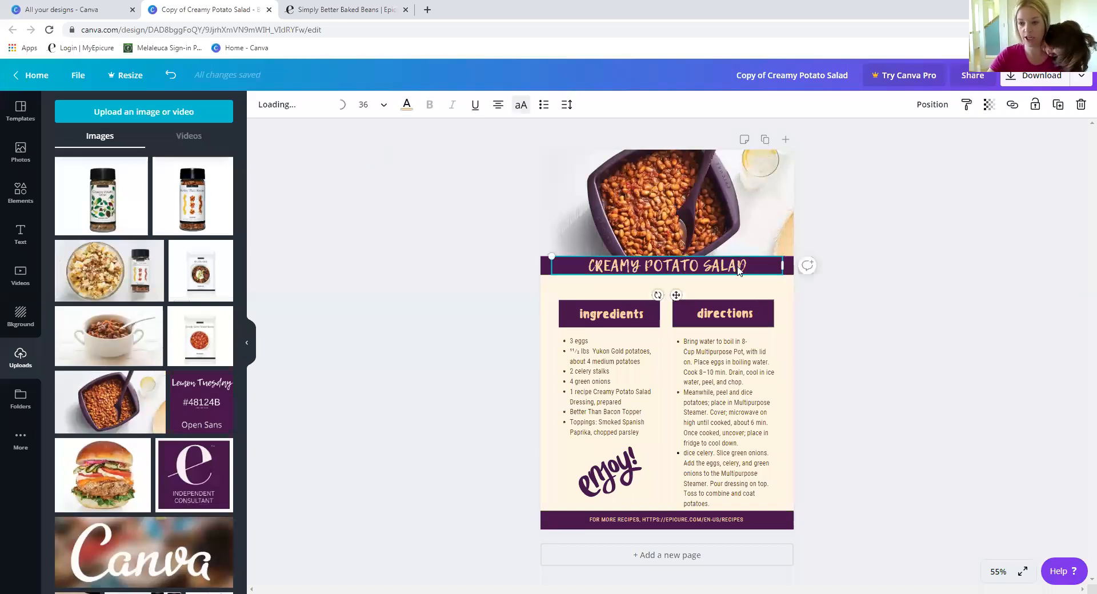
{"action": "triple_click", "coordinate": [739, 266]}
{"action": "type", "text": "SIM"}
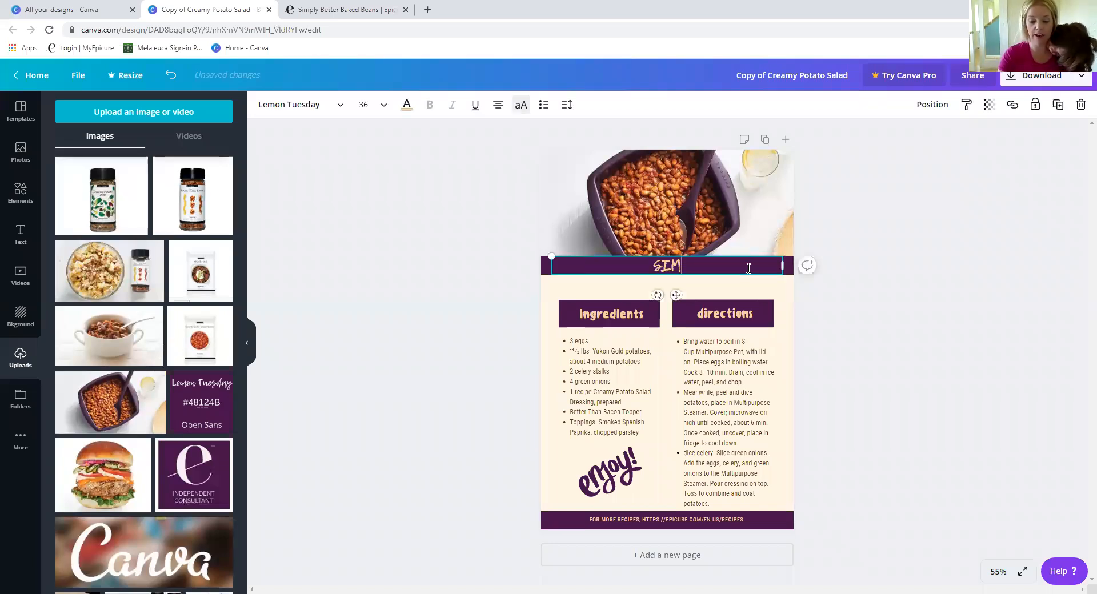
{"action": "type", "text": "PLY BETTER"}
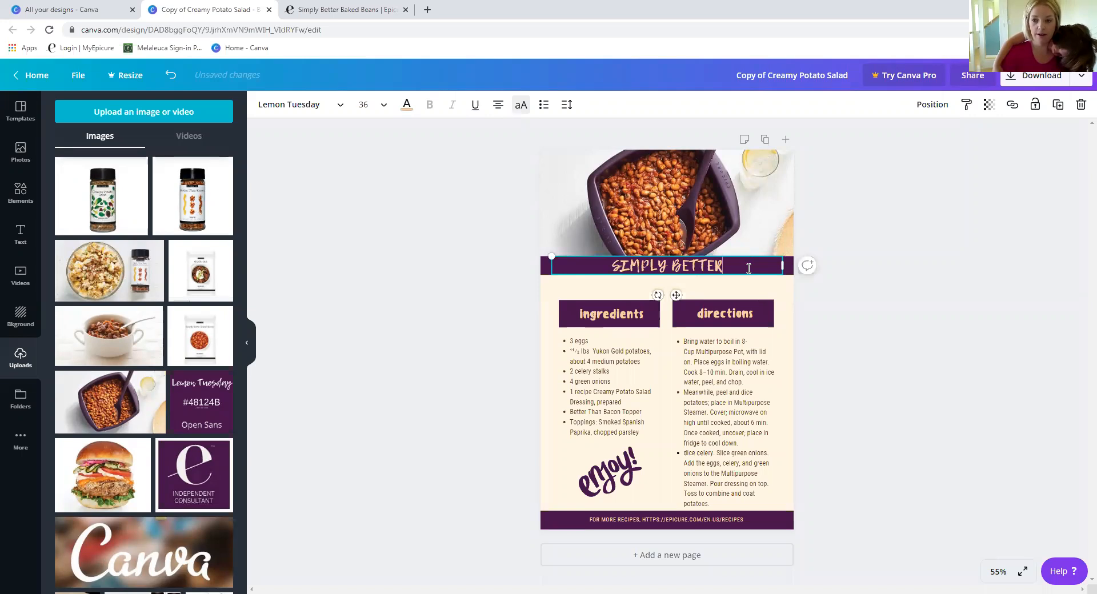
{"action": "type", "text": " BACKED"}
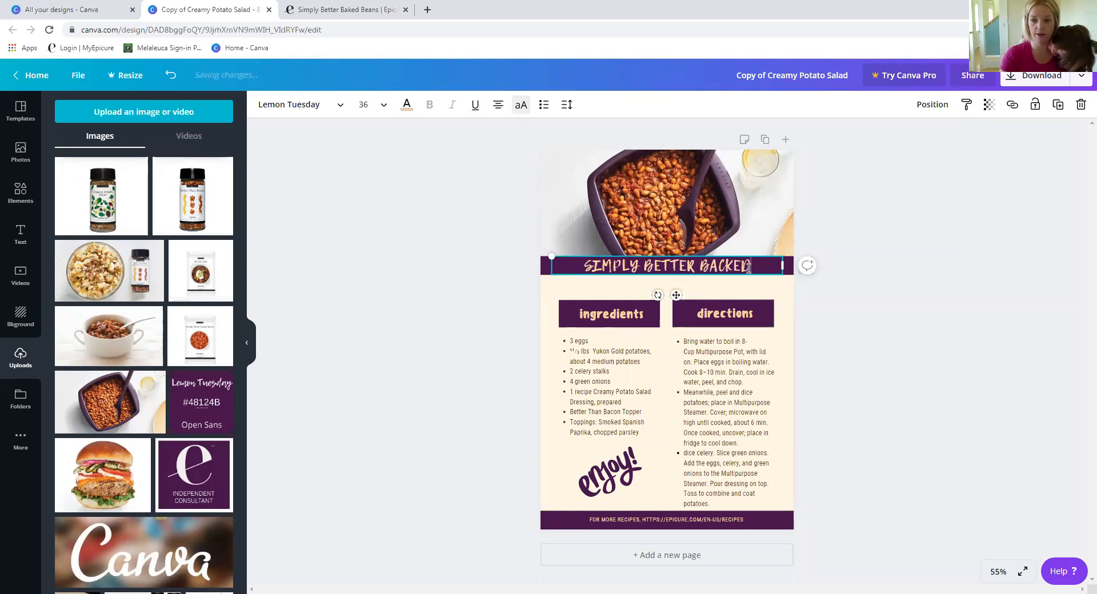
{"action": "key", "text": "BackSpace"}
{"action": "key", "text": "BackSpace"}
{"action": "key", "text": "BackSpace"}
{"action": "key", "text": "BackSpace"}
{"action": "type", "text": "KED B"}
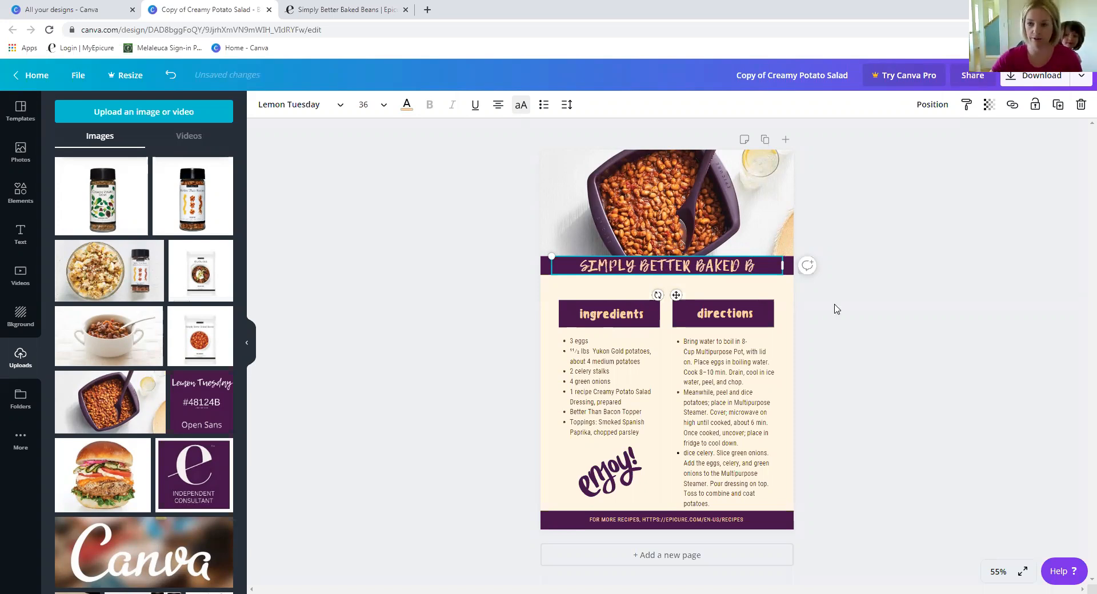
{"action": "type", "text": "EANS"}
{"action": "left_click", "coordinate": [802, 344]}
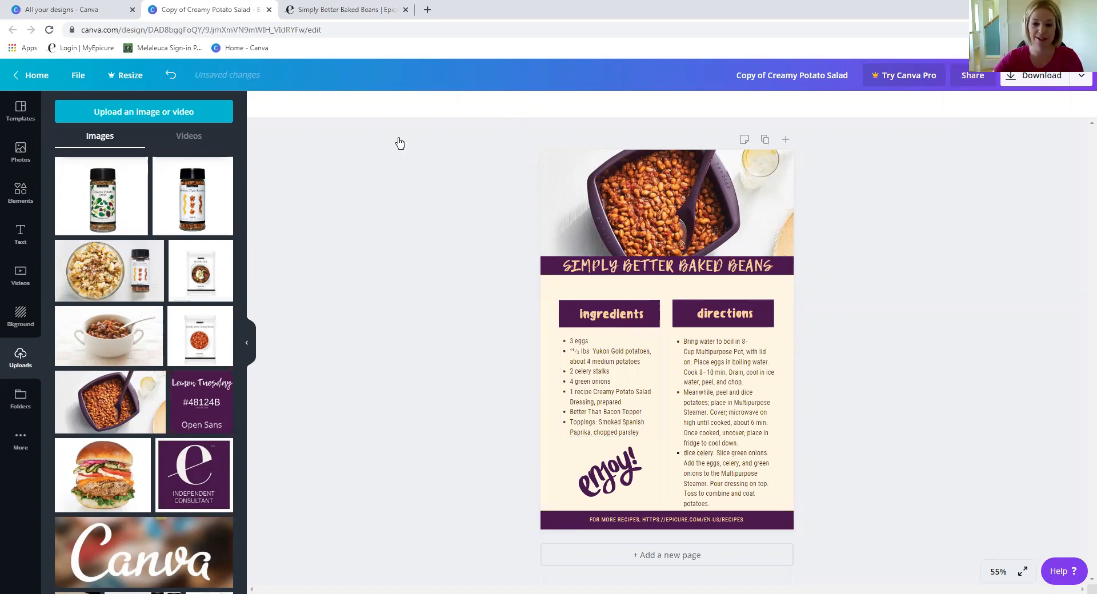
Go to the Simply Better Baked Beans recipe page and copy its ingredient list
{"action": "key", "text": "ctrl+Tab"}
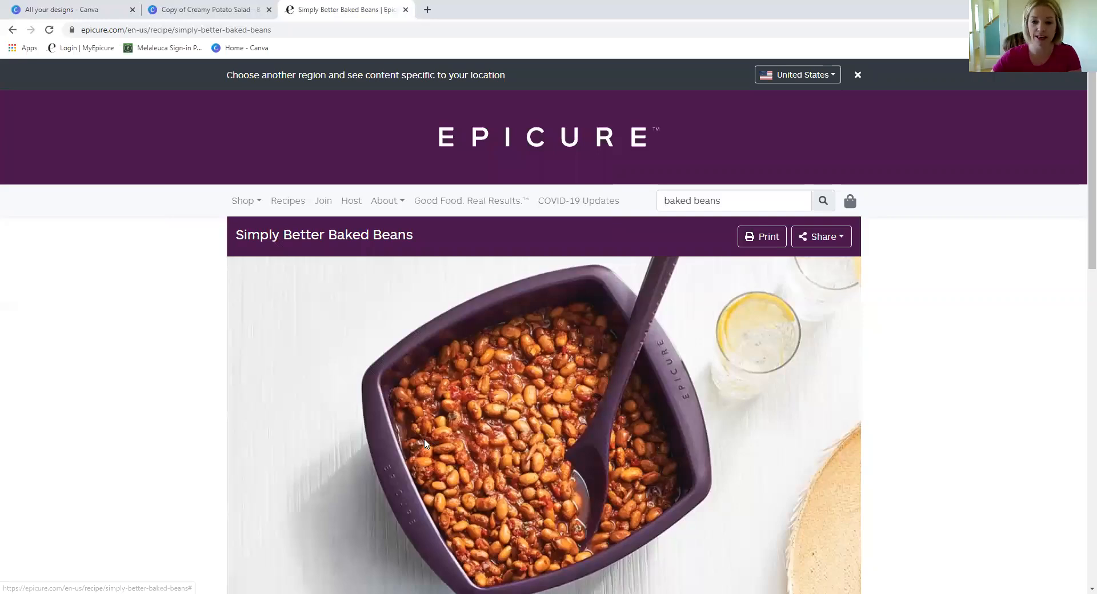
{"action": "scroll", "coordinate": [423, 443], "scroll_direction": "down", "scroll_amount": 8}
{"action": "left_click_drag", "start_coordinate": [402, 442], "coordinate": [230, 358]}
Back on the Canva card, replace the potato salad ingredients with the copied baked beans ingredients
{"action": "left_click", "coordinate": [203, 9]}
{"action": "left_click", "coordinate": [636, 409]}
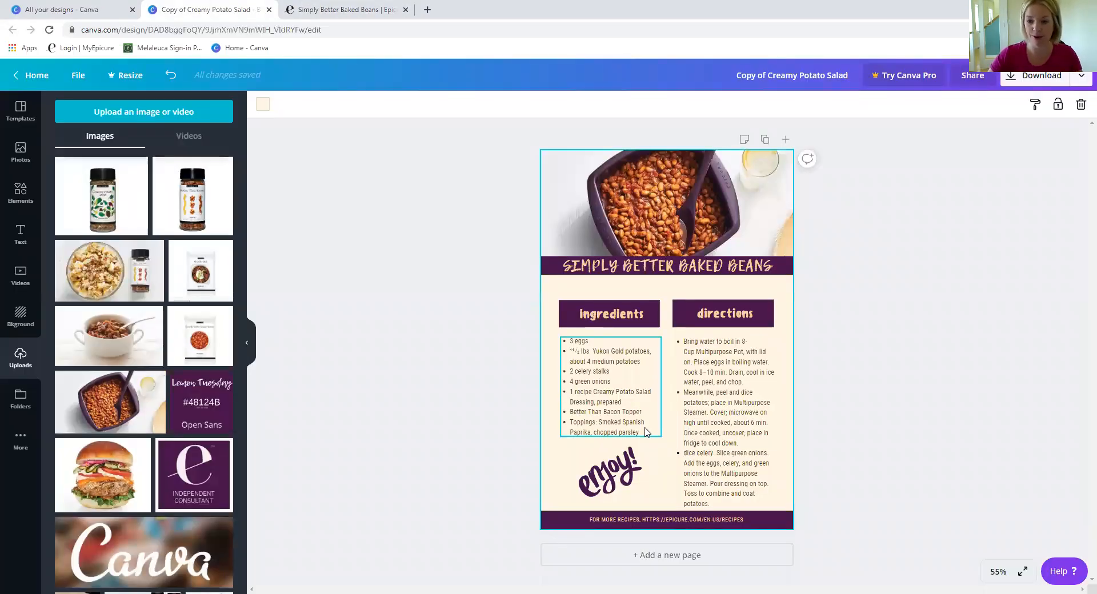
{"action": "left_click", "coordinate": [637, 431]}
{"action": "left_click_drag", "start_coordinate": [636, 431], "coordinate": [643, 428]}
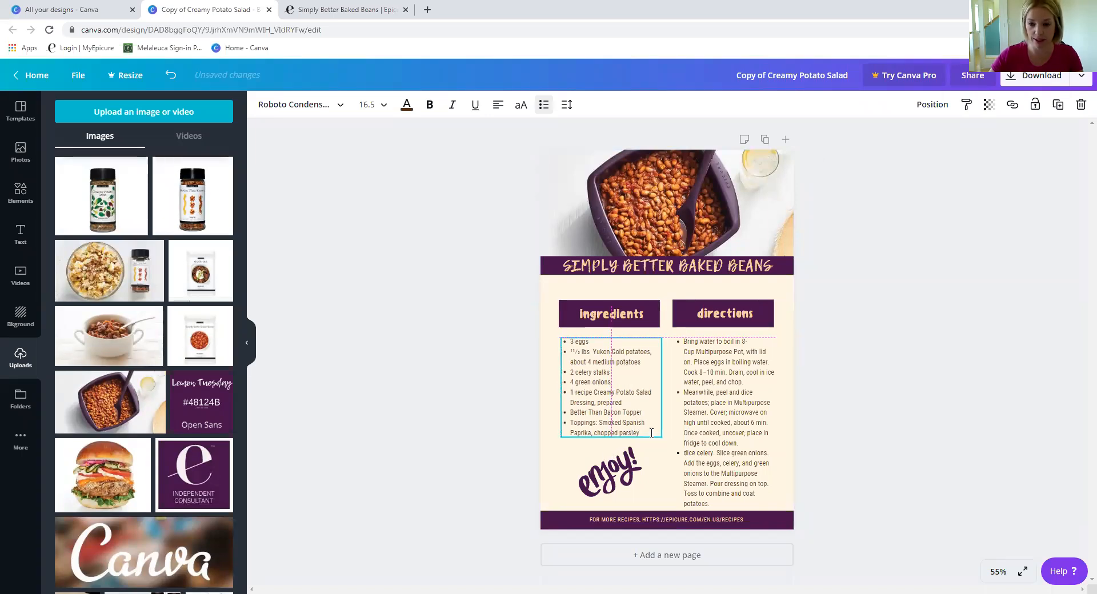
{"action": "triple_click", "coordinate": [651, 433]}
{"action": "left_click", "coordinate": [624, 429]}
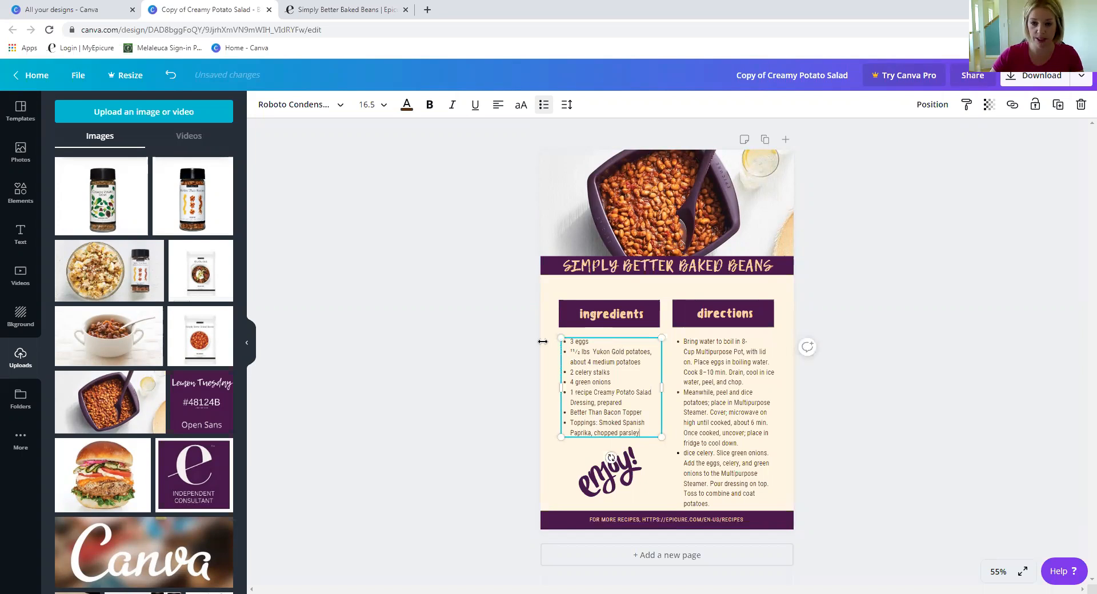
{"action": "key", "text": "ctrl+a"}
{"action": "type", "text": "1 pkgSimply Better Baked Bean Seasoning (Pkg of 3)³/₄ cup water1 can (14 oz/398 ml) crushed tomatoes¹/₂ cup molasses, cooking or fancy2 tbsp white vinegar4 cans (19 oz/540 ml each) pinto beans"}
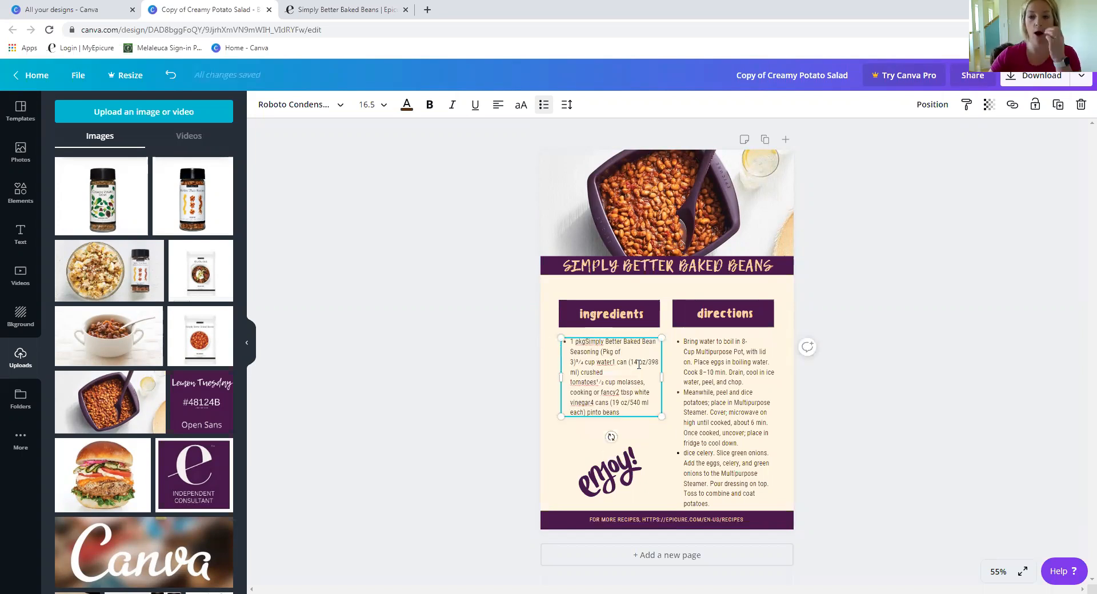
Close the bracket after "Pkg of 3" and give the ³/₄ cup water and the can of crushed tomatoes their own bullets
{"action": "left_click", "coordinate": [574, 362]}
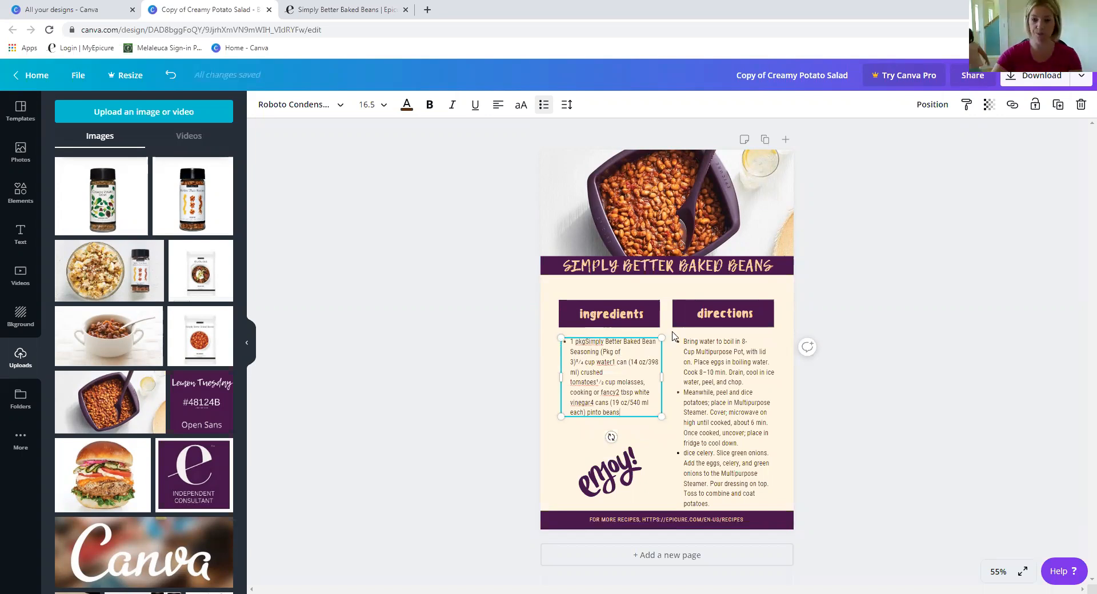
{"action": "type", "text": ")"}
{"action": "key", "text": "Return"}
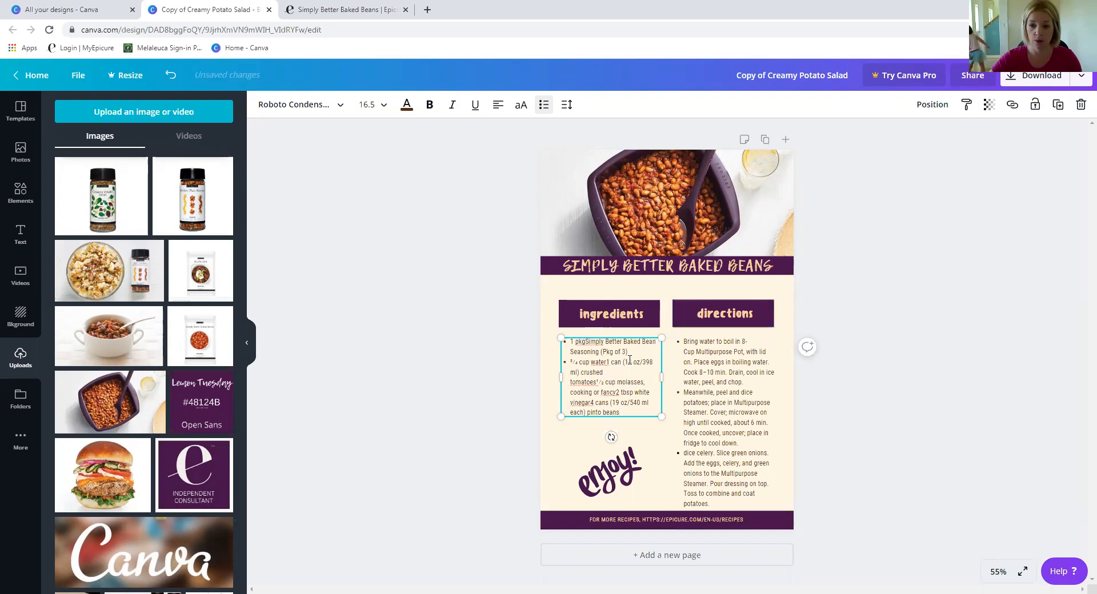
{"action": "left_click", "coordinate": [609, 361]}
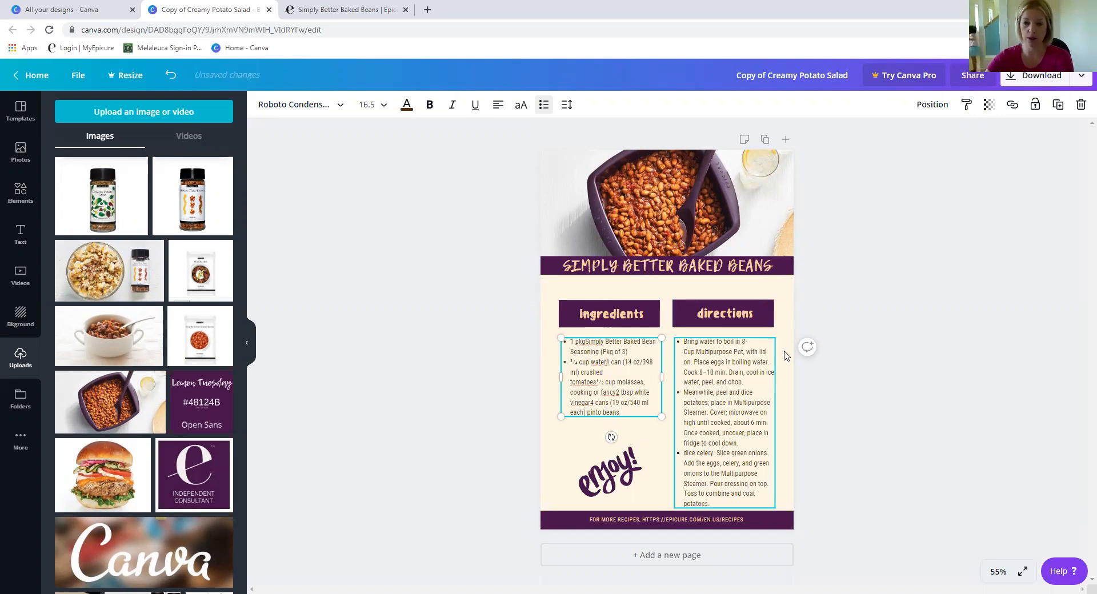
{"action": "key", "text": "Return"}
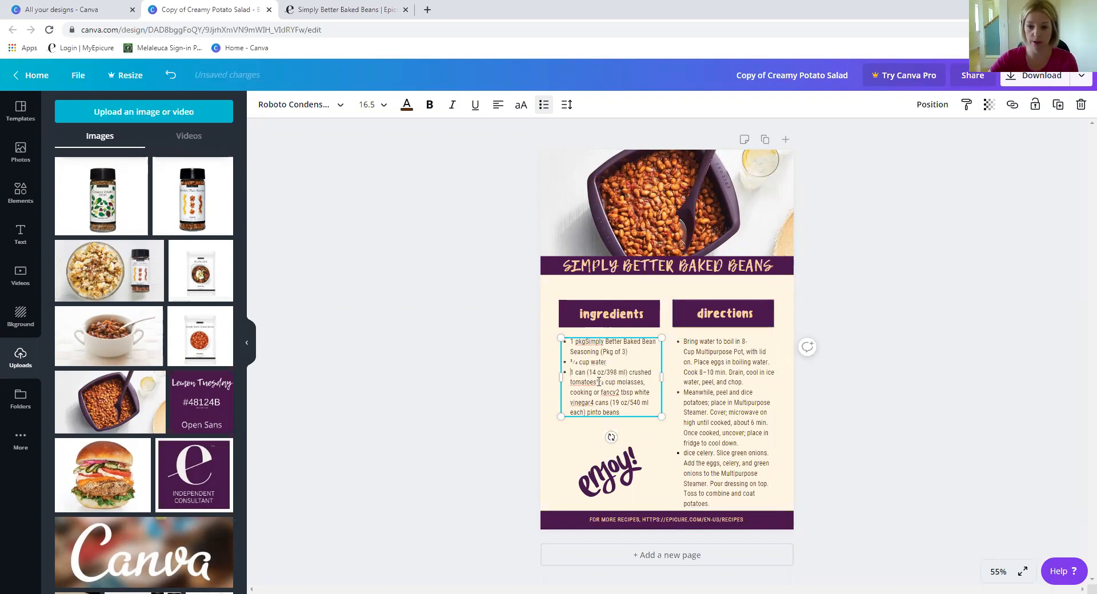
Break the rest of the ingredient text into separate bullets for the molasses, the white vinegar and the pinto beans
{"action": "left_click", "coordinate": [643, 383]}
{"action": "type", "text": ","}
{"action": "left_click", "coordinate": [598, 382]}
{"action": "key", "text": "Return"}
{"action": "left_click", "coordinate": [585, 402]}
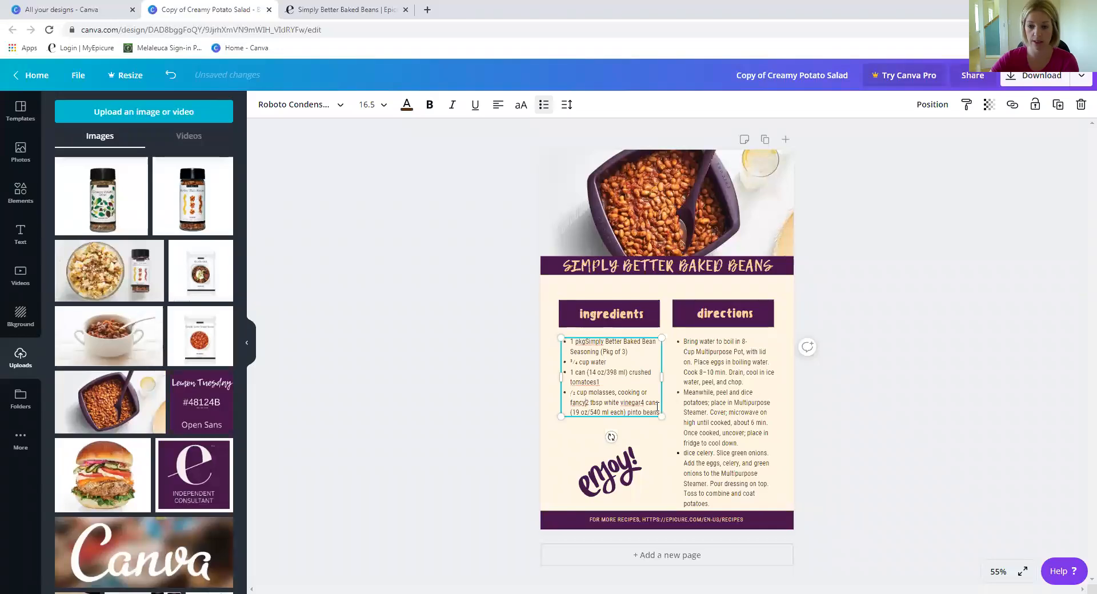
{"action": "key", "text": "Return"}
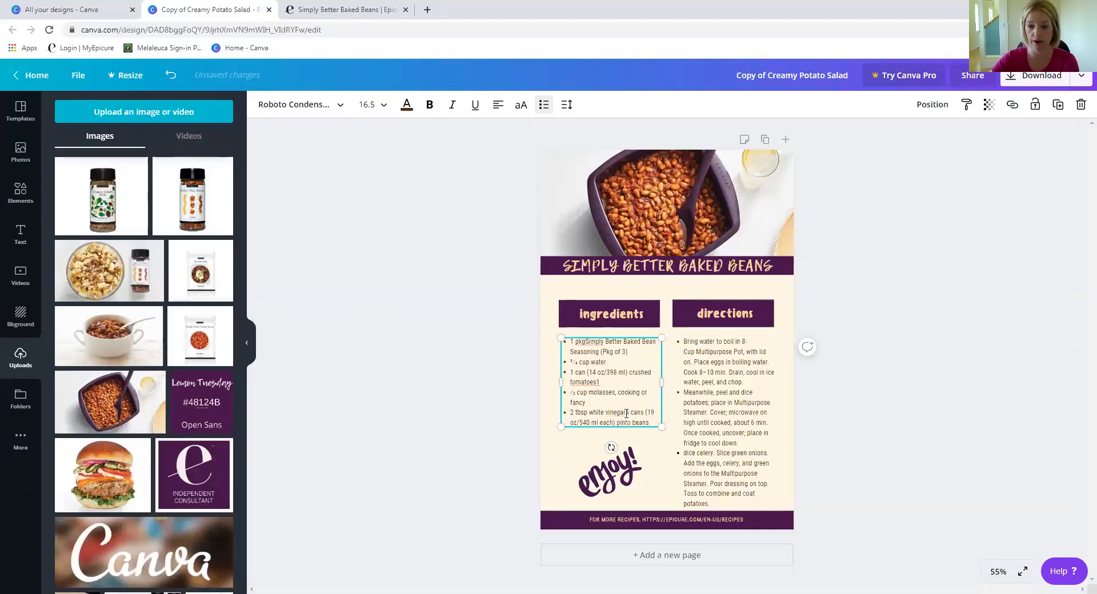
{"action": "left_click", "coordinate": [626, 412]}
{"action": "key", "text": "Return"}
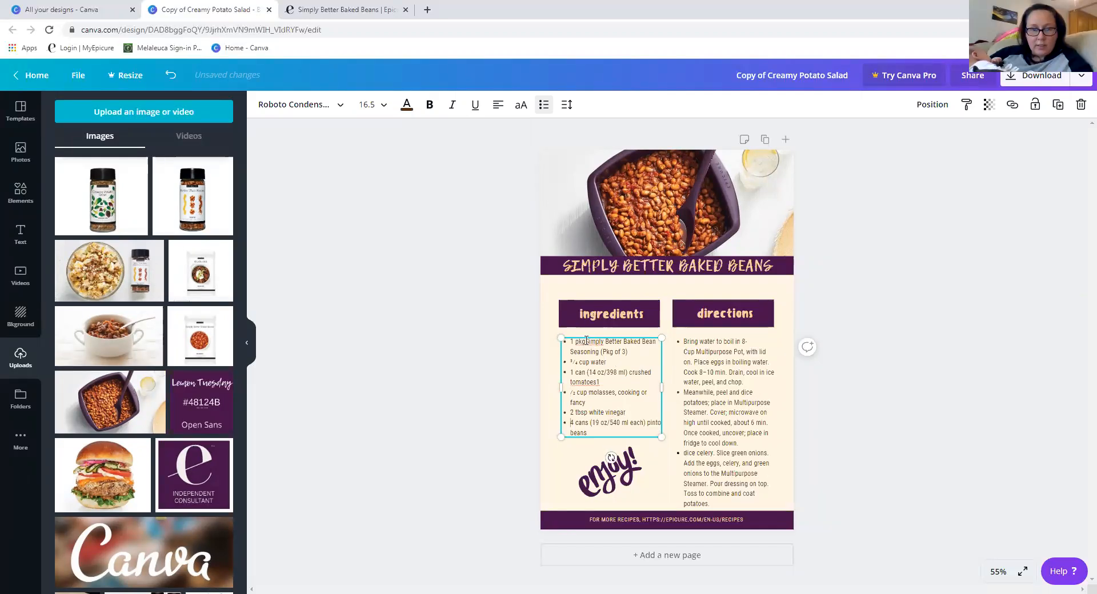
Insert a space after "1 pkg" and delete "(Pkg of 3)" from the seasoning ingredient
{"action": "left_click", "coordinate": [585, 342]}
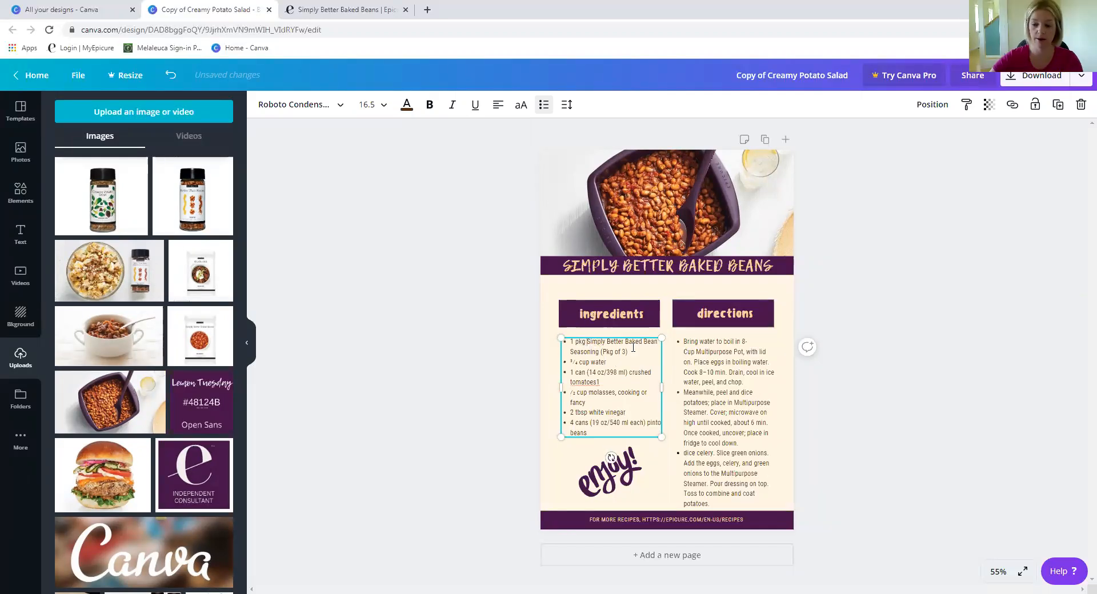
{"action": "key", "text": "Down"}
{"action": "key", "text": "End"}
{"action": "key", "text": "BackSpace"}
{"action": "key", "text": "BackSpace"}
{"action": "key", "text": "BackSpace"}
{"action": "key", "text": "BackSpace"}
{"action": "key", "text": "BackSpace"}
{"action": "key", "text": "BackSpace"}
{"action": "key", "text": "BackSpace"}
{"action": "key", "text": "BackSpace"}
{"action": "key", "text": "BackSpace"}
{"action": "key", "text": "BackSpace"}
{"action": "key", "text": "BackSpace"}
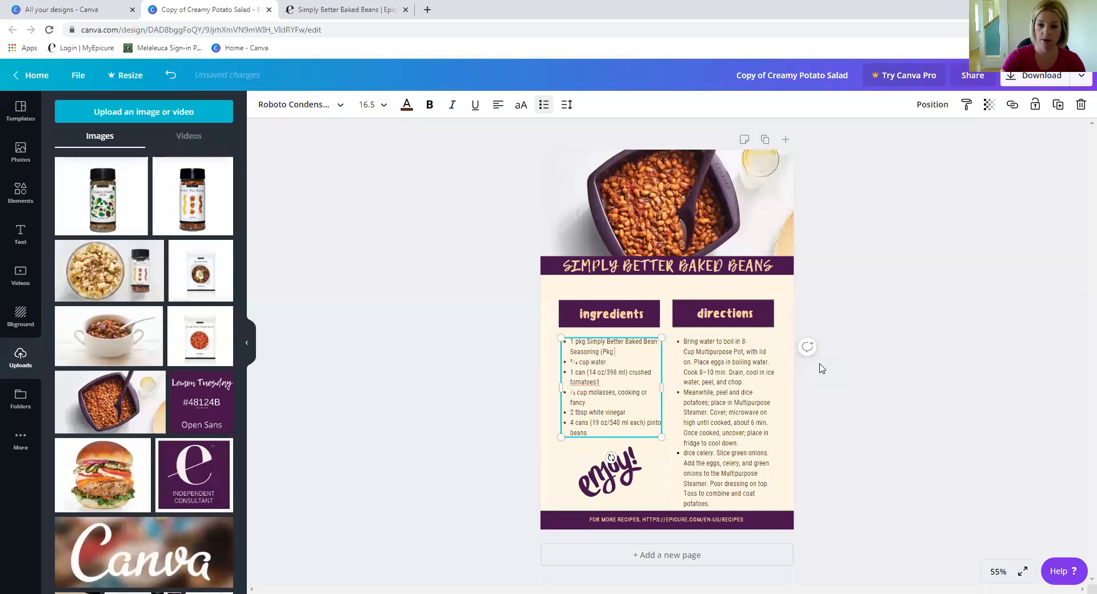
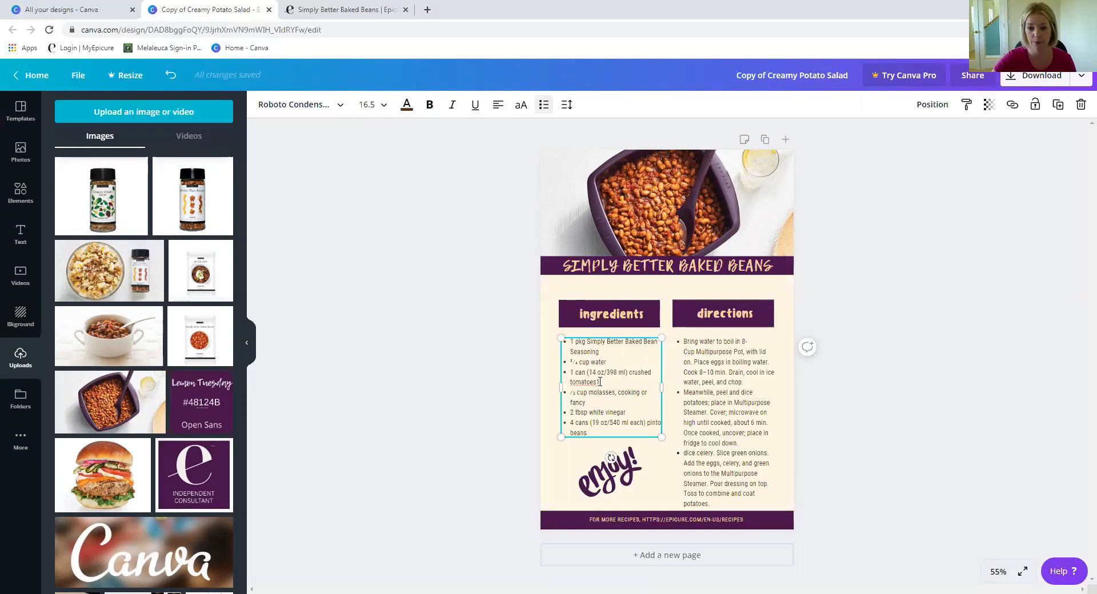
Remove the stray 1 after "tomatoes", correct the molasses amount to ¹/₂ cup, and delete the crushed tomatoes' can size
{"action": "left_click", "coordinate": [597, 382]}
{"action": "key", "text": "BackSpace"}
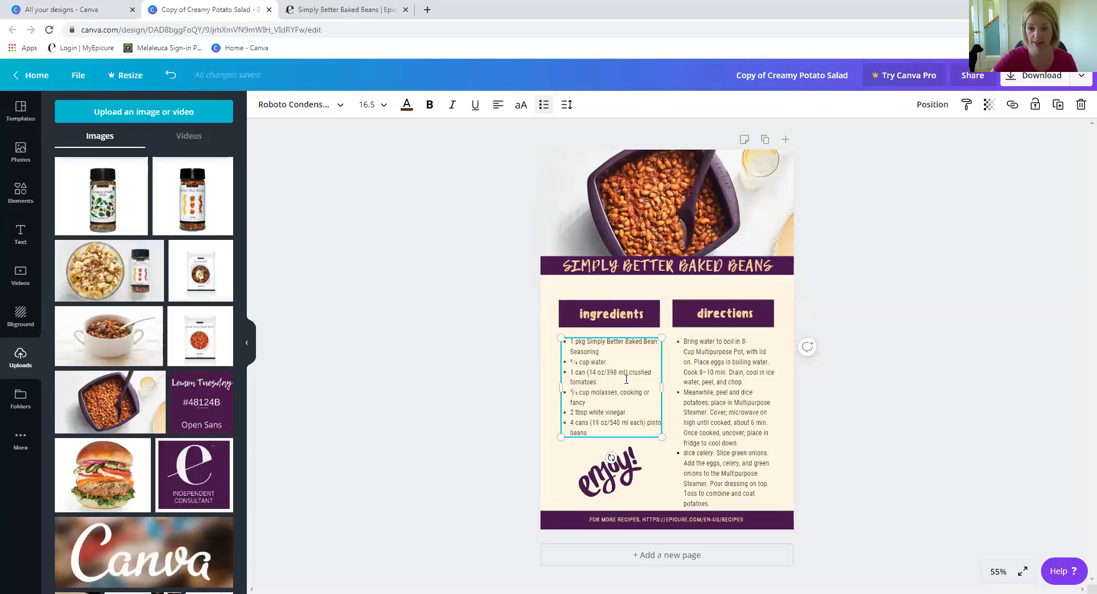
{"action": "left_click_drag", "start_coordinate": [587, 372], "coordinate": [627, 372]}
{"action": "key", "text": "Delete"}
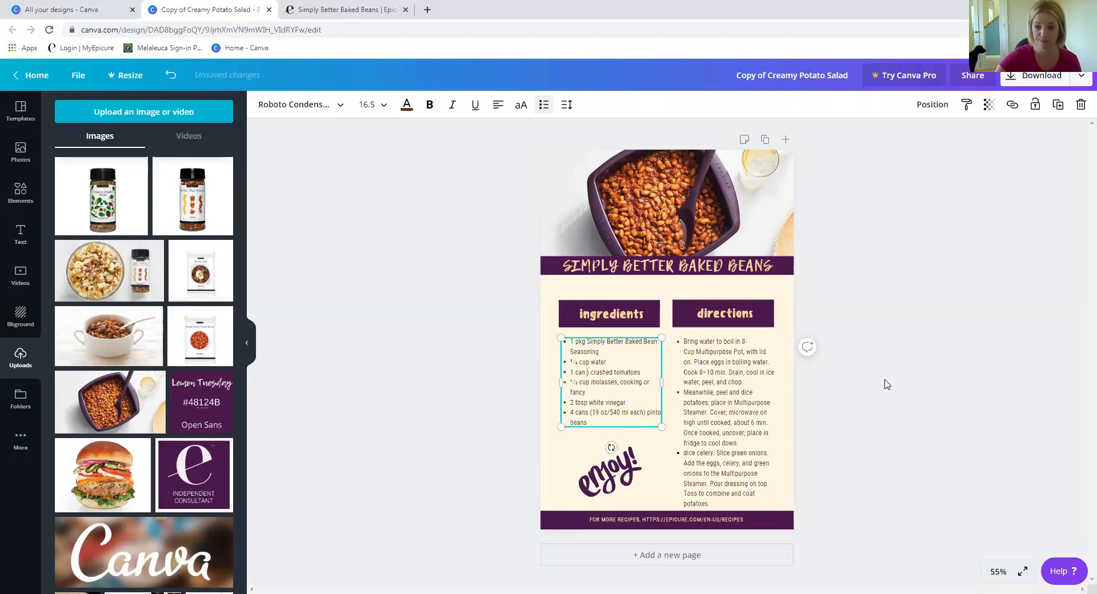
{"action": "key", "text": "Delete"}
{"action": "key", "text": "Delete"}
Delete ", cooking or fancy" from the molasses ingredient so it reads "¹/₂ cup molasses"
{"action": "left_click", "coordinate": [617, 392]}
{"action": "key", "text": "BackSpace"}
{"action": "key", "text": "BackSpace"}
{"action": "key", "text": "BackSpace"}
{"action": "key", "text": "BackSpace"}
{"action": "key", "text": "BackSpace"}
{"action": "key", "text": "BackSpace"}
{"action": "key", "text": "BackSpace"}
{"action": "key", "text": "BackSpace"}
{"action": "key", "text": "BackSpace"}
{"action": "key", "text": "BackSpace"}
{"action": "key", "text": "BackSpace"}
{"action": "key", "text": "BackSpace"}
{"action": "key", "text": "BackSpace"}
{"action": "key", "text": "BackSpace"}
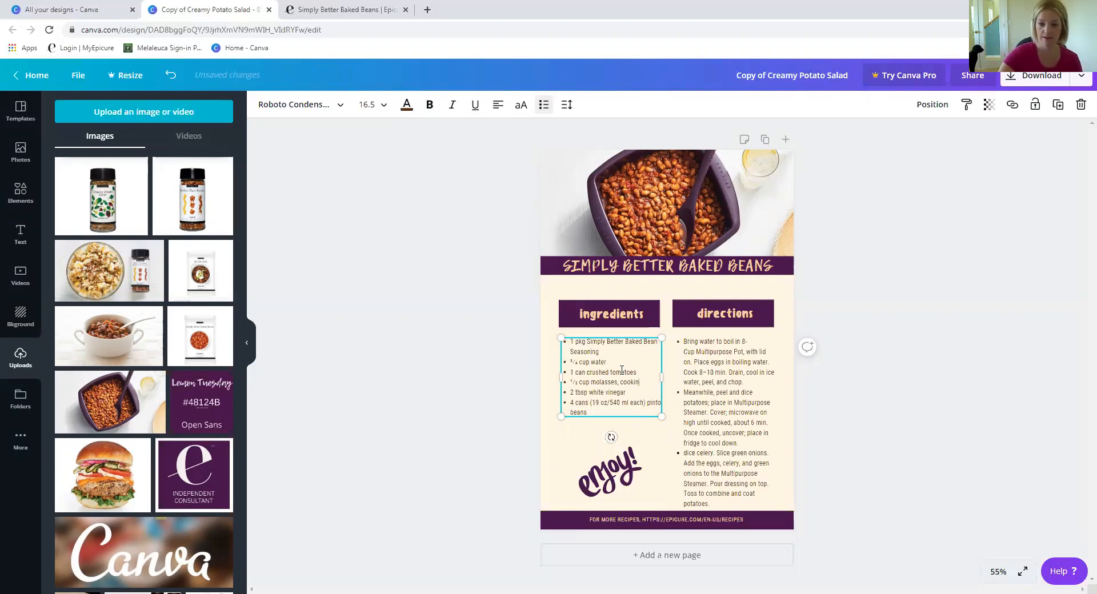
{"action": "key", "text": "BackSpace"}
{"action": "key", "text": "BackSpace"}
{"action": "key", "text": "BackSpace"}
{"action": "key", "text": "BackSpace"}
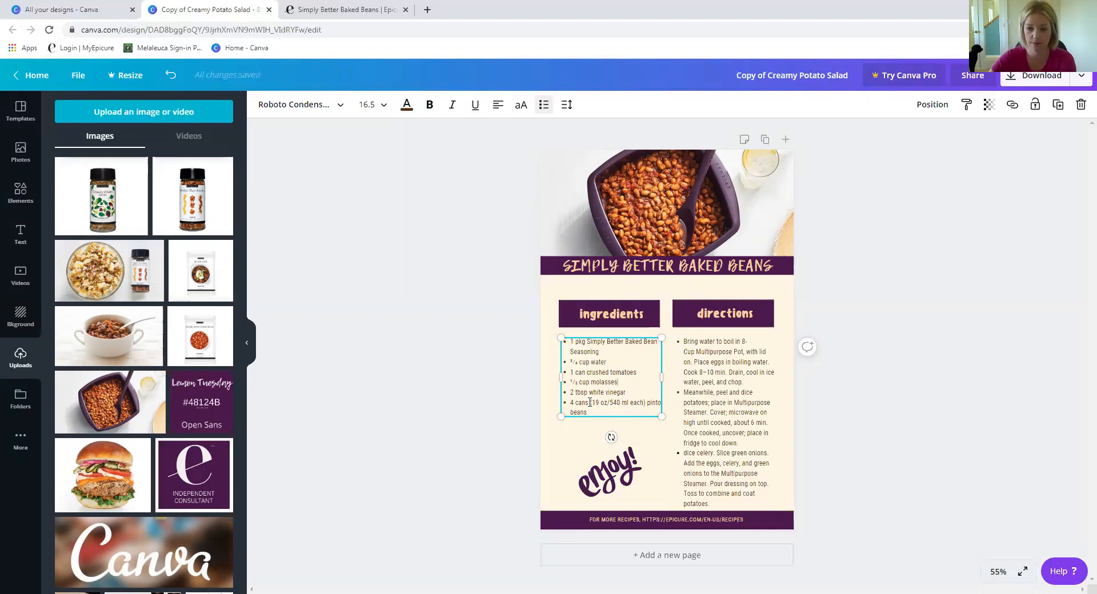
Delete "(19 oz/540 ml each)" from the last ingredient so it reads "4 cans pinto beans"
{"action": "left_click_drag", "start_coordinate": [588, 402], "coordinate": [646, 406]}
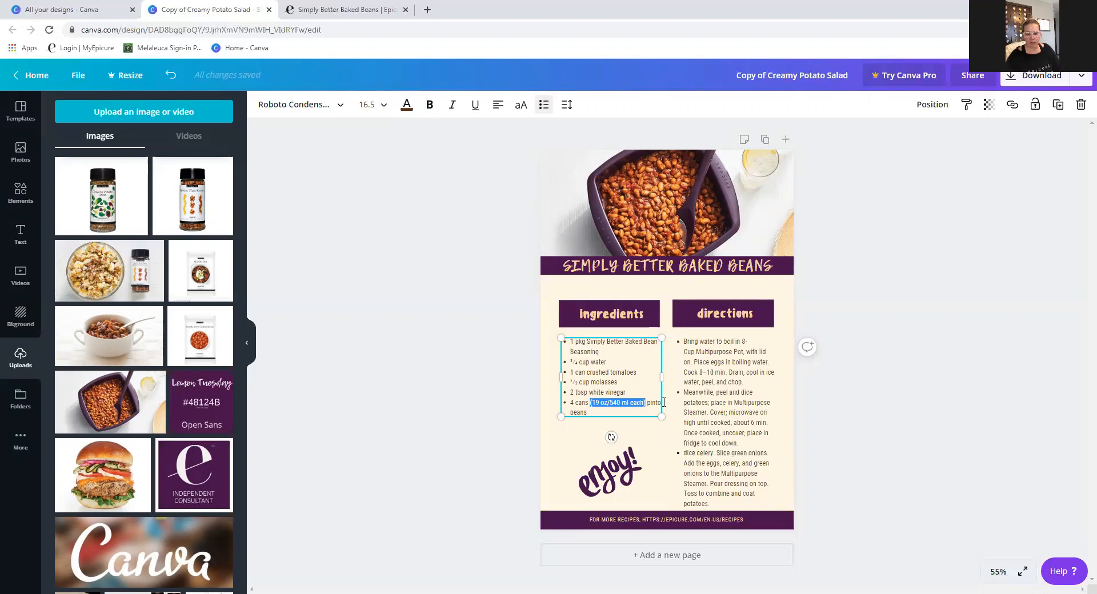
{"action": "key", "text": "BackSpace"}
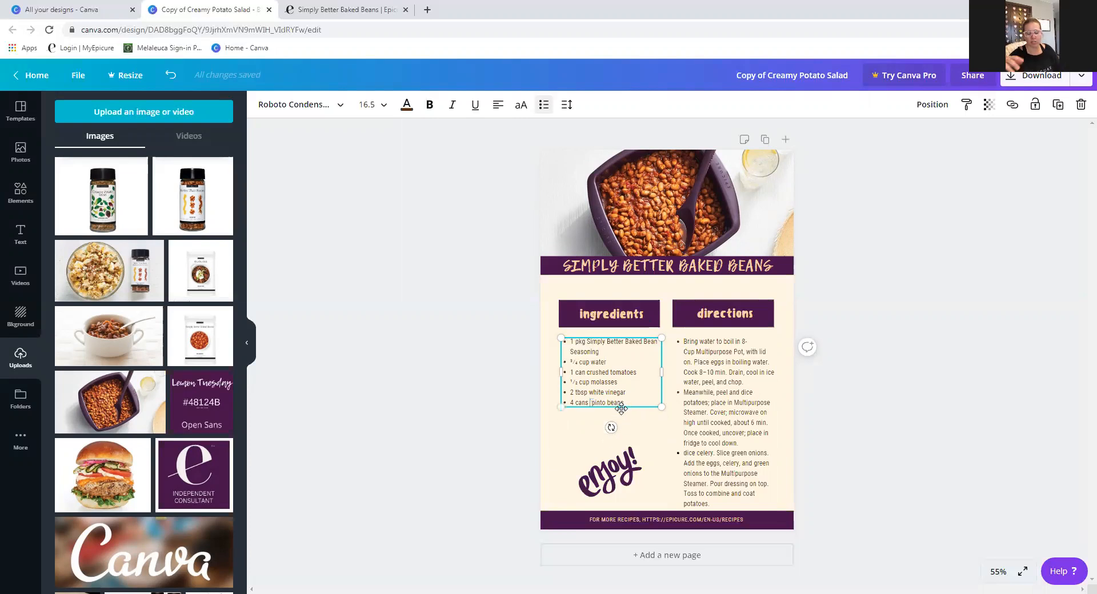
{"action": "key", "text": "BackSpace"}
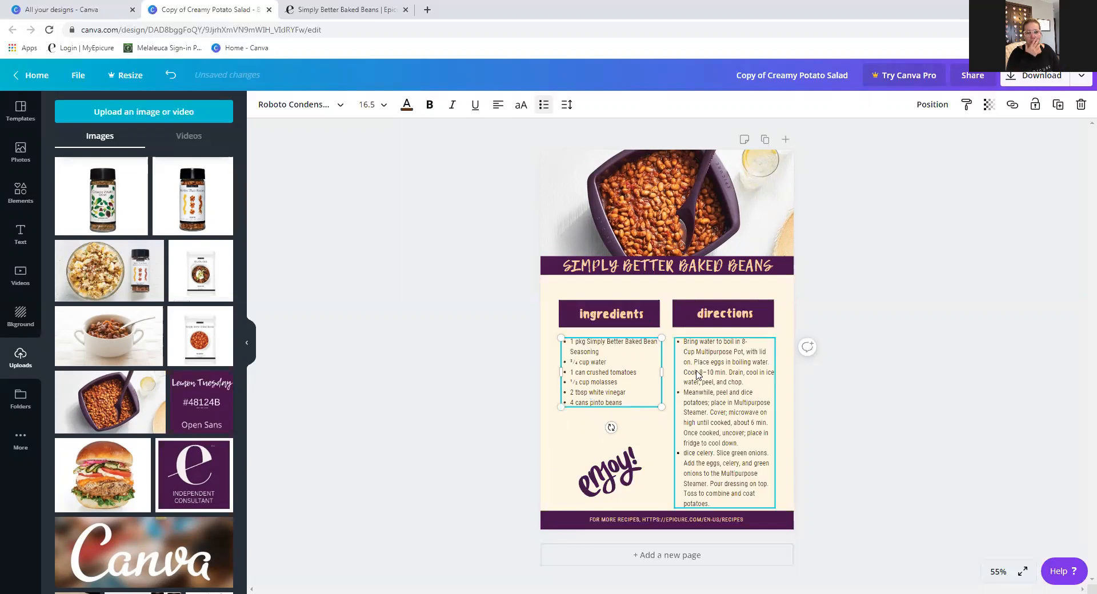
Copy the microwave and stovetop preparation steps from the Simply Better Baked Beans recipe page on the Epicure website
{"action": "left_click", "coordinate": [697, 348]}
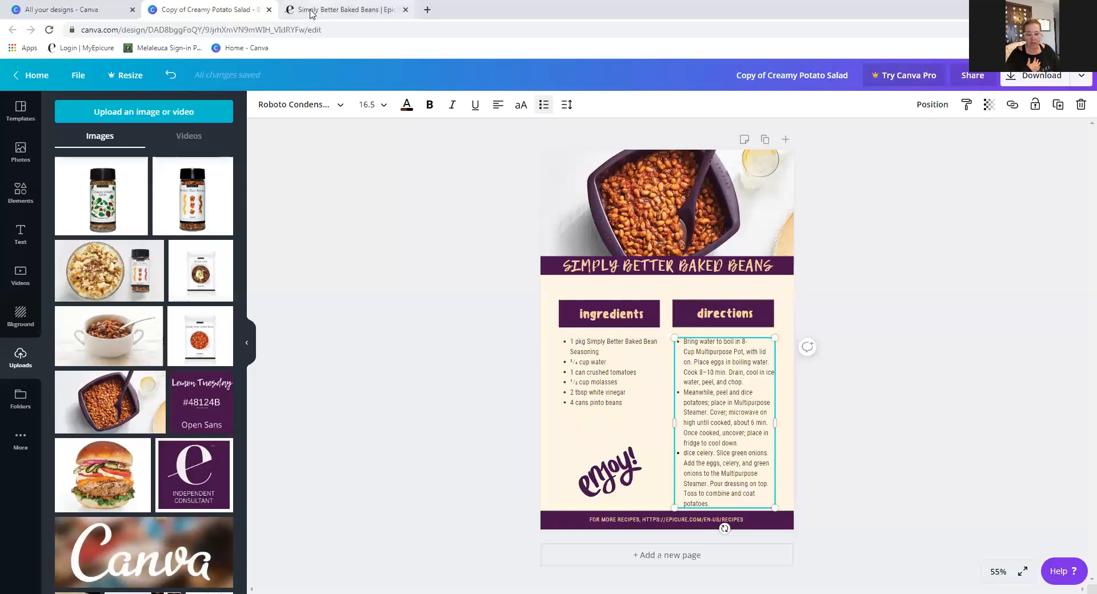
{"action": "key", "text": "ctrl+Tab"}
{"action": "left_click", "coordinate": [656, 510]}
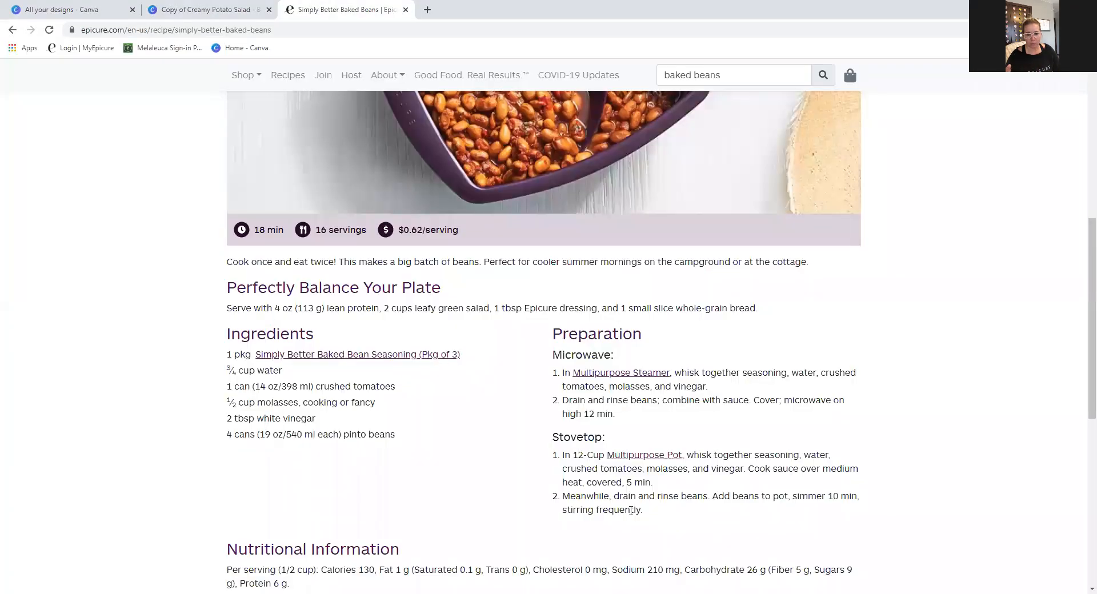
{"action": "left_click", "coordinate": [545, 409], "text": "shift"}
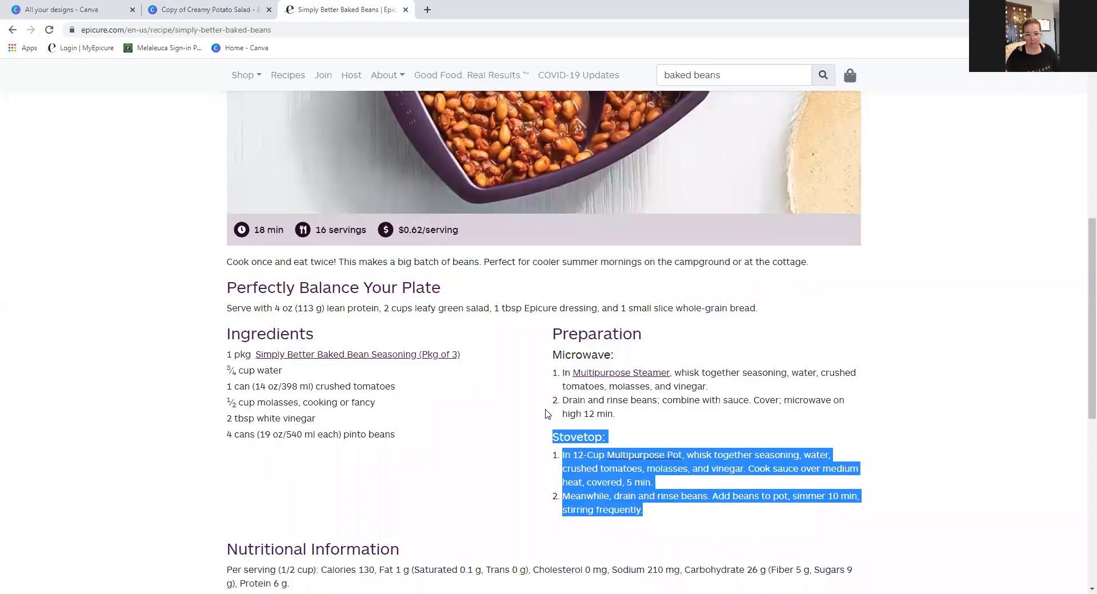
{"action": "left_click", "coordinate": [550, 376], "text": "shift"}
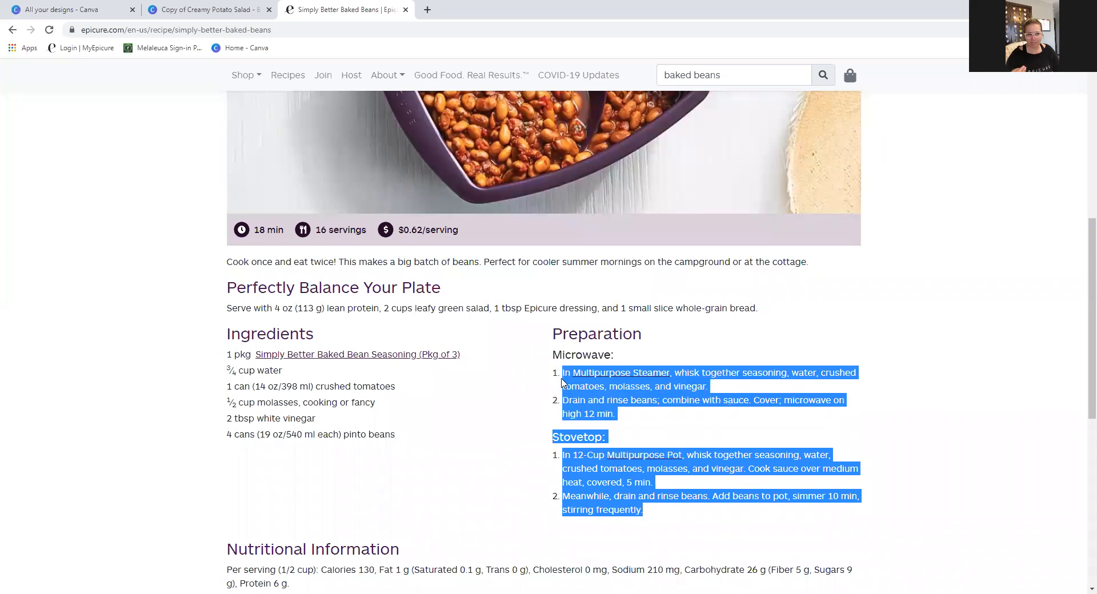
Back in the Canva design, replace the potato salad directions with the copied baked beans preparation text
{"action": "left_click", "coordinate": [175, 12]}
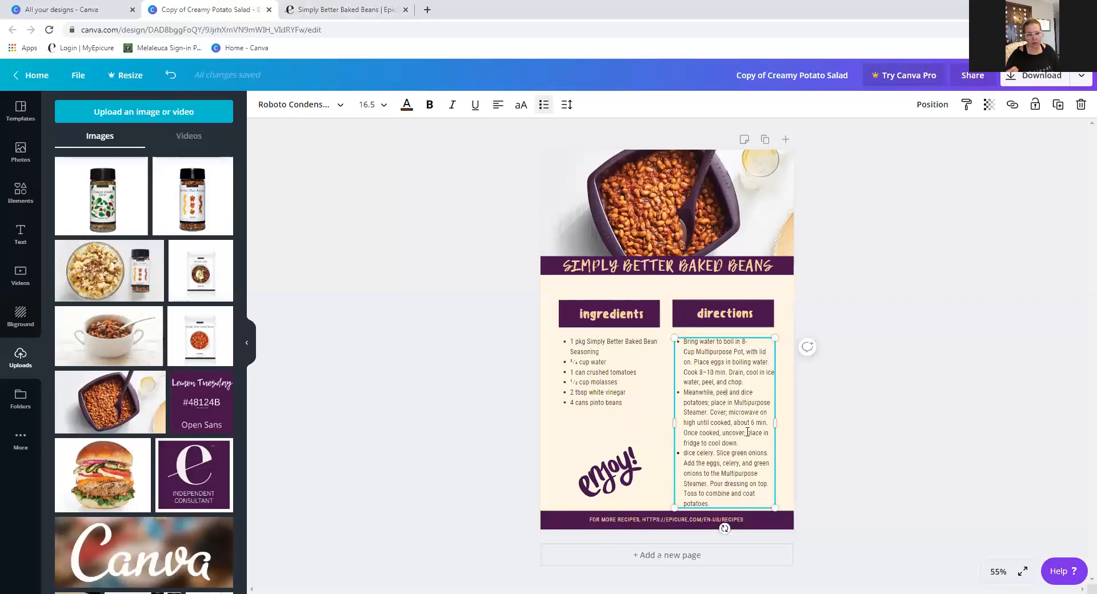
{"action": "left_click_drag", "start_coordinate": [709, 502], "coordinate": [868, 262]}
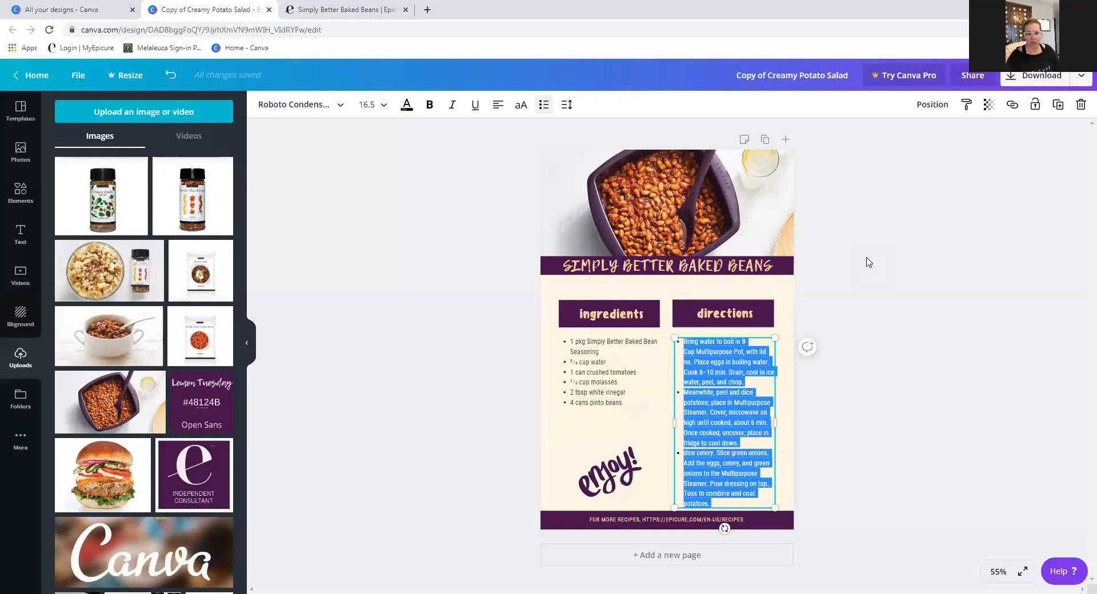
{"action": "key", "text": "BackSpace"}
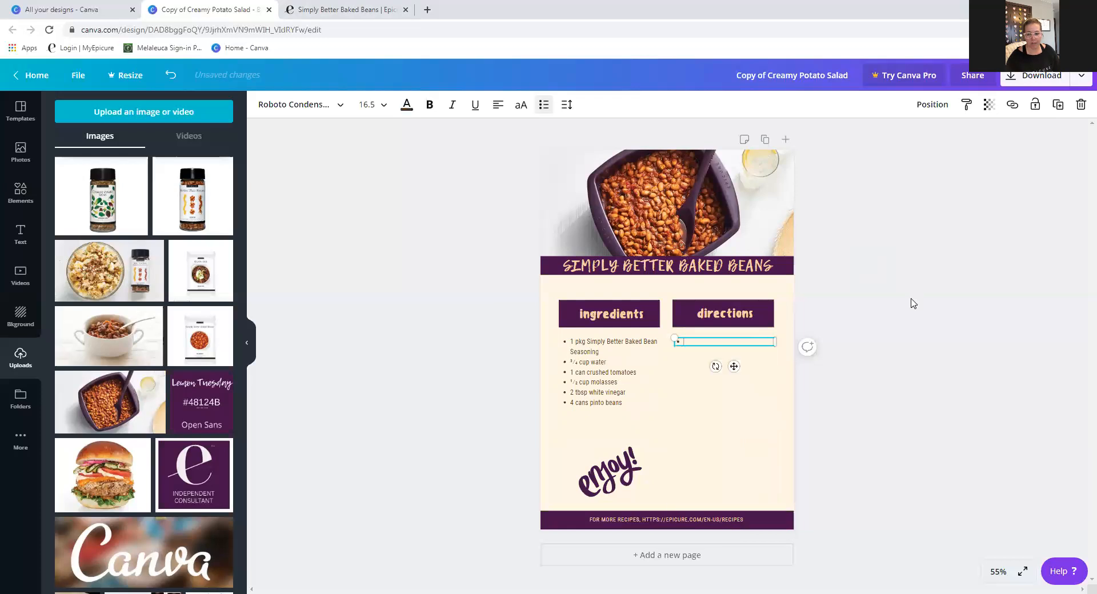
{"action": "type", "text": "In Multipurpose Steamer, whisk together seasoning, water, crushed tomatoes, molasses, and vinegar.Drain and rinse beans; combine with sauce. Cover; microwave on high 12 min.Stovetop:In 12-Cup Multipurpose Pot, whisk together seasoning, water, crushed tomatoes, molasses, and vinegar. Cook sauce over medium heat, covered, 5 min.Meanwhile, drain and rinse beans. Add beans to pot, simmer 10 min, stirring frequently."}
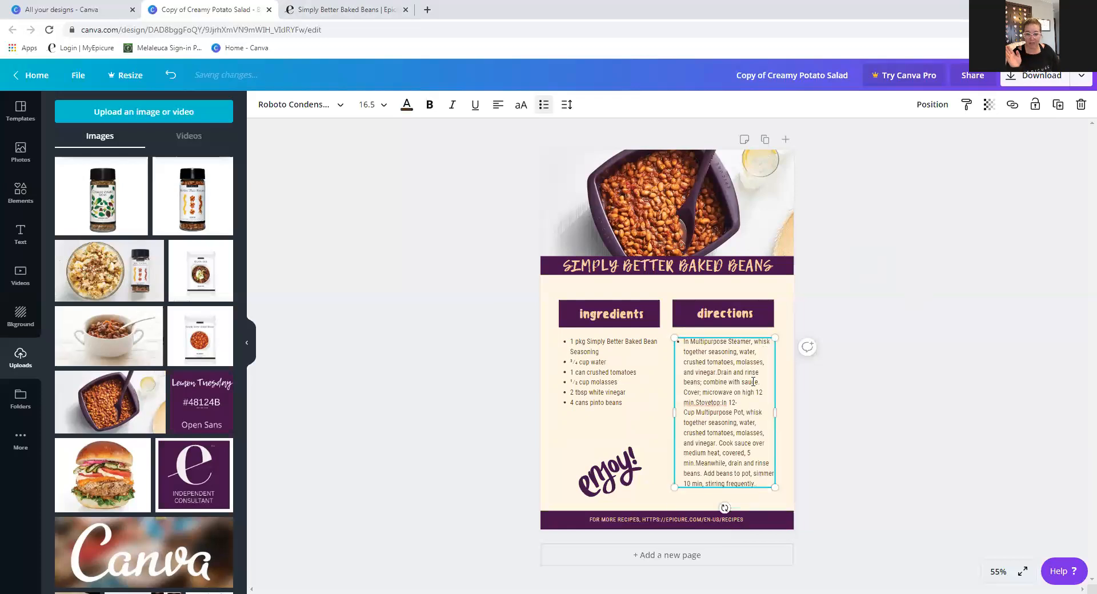
Split the directions into separate bullets starting at "Drain and rinse beans", "In 12-Cup Multipurpose Pot" and "Cook sauce over medium heat"
{"action": "left_click", "coordinate": [718, 372]}
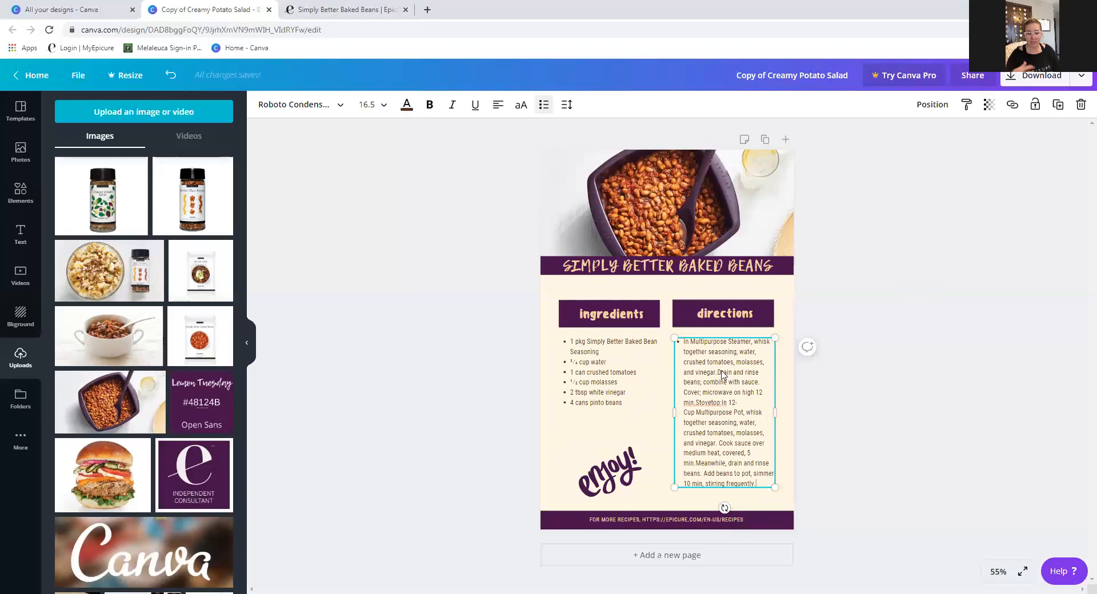
{"action": "key", "text": "Return"}
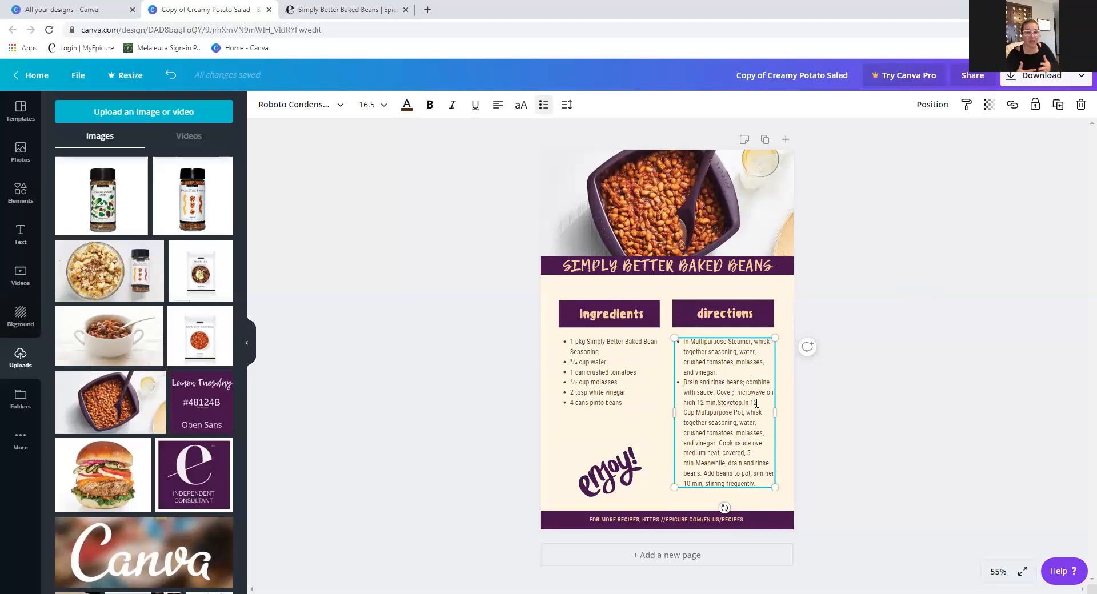
{"action": "type", "text": "-"}
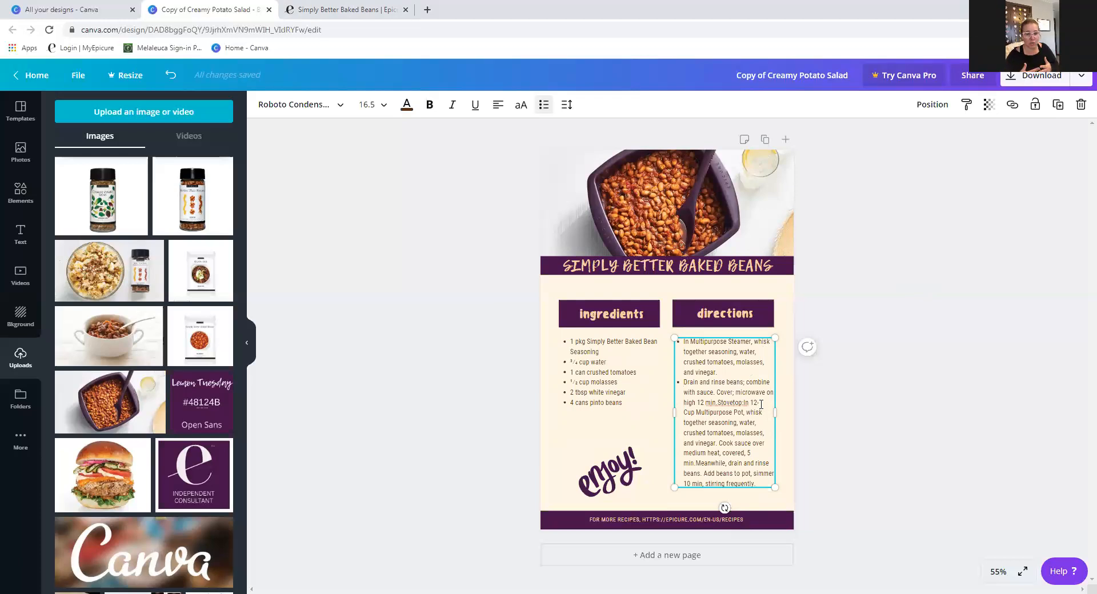
{"action": "left_click", "coordinate": [745, 401]}
{"action": "key", "text": "Return"}
{"action": "type", "text": "In"}
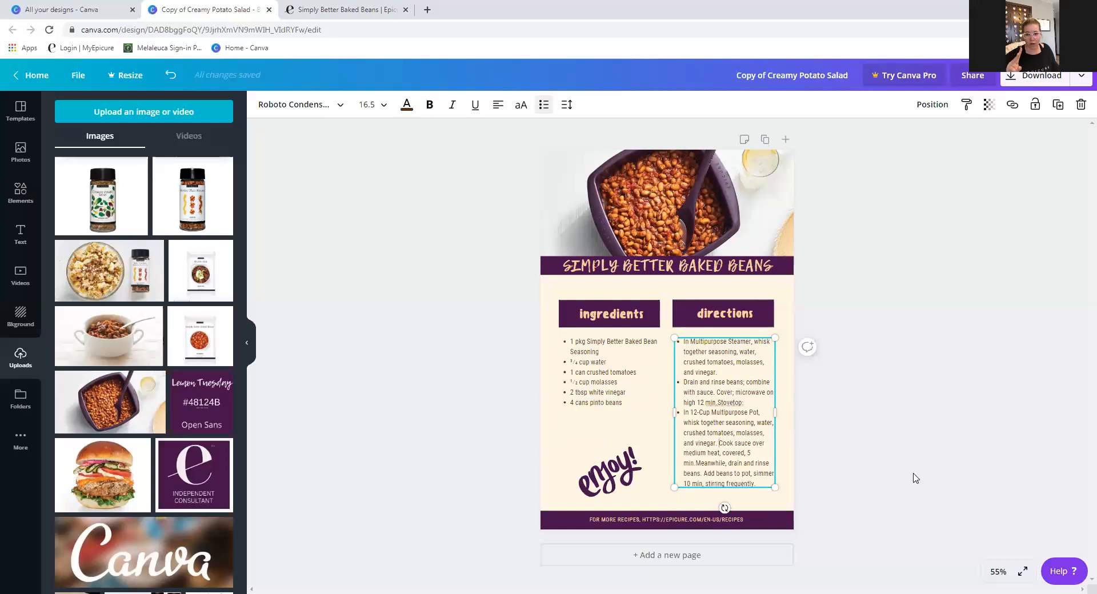
{"action": "key", "text": "Return"}
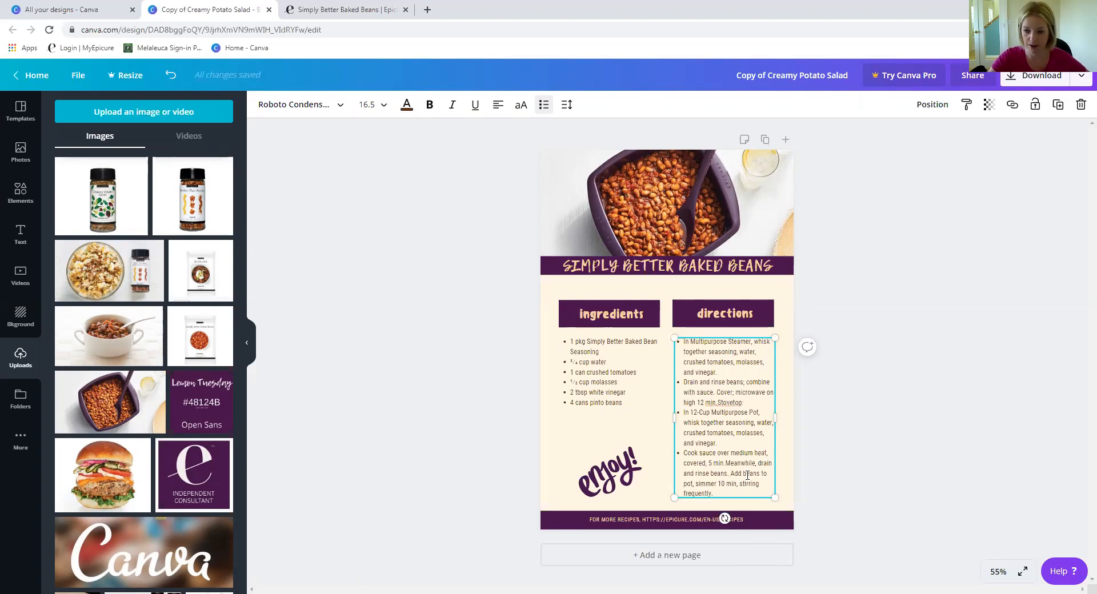
Delete the "enjoy!" graphic and undo the placement of the seasoning packet image as the page background
{"action": "left_click", "coordinate": [619, 487]}
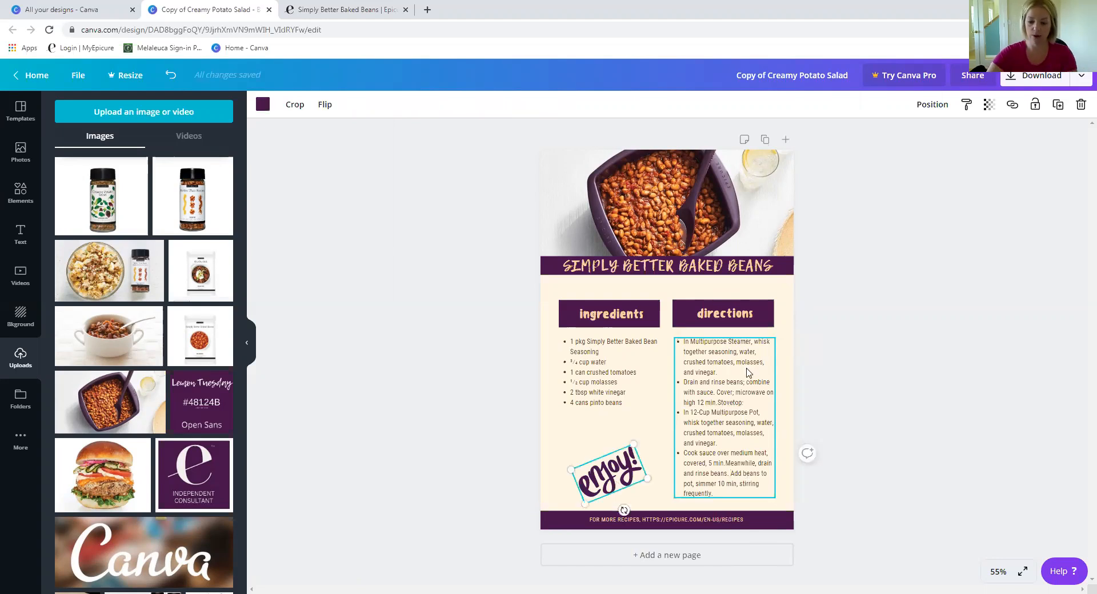
{"action": "key", "text": "Delete"}
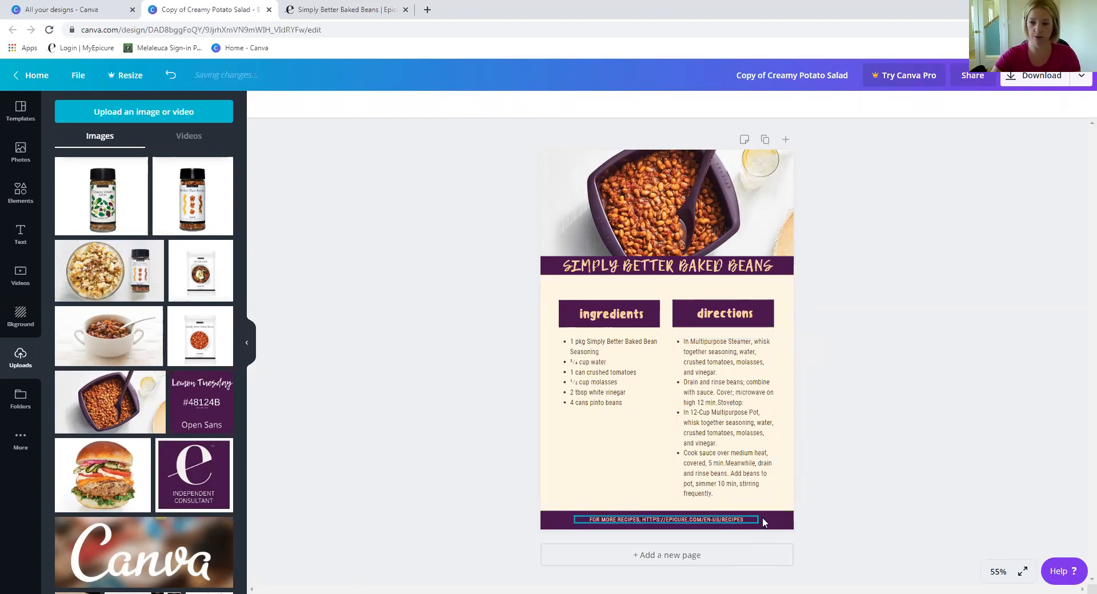
{"action": "left_click", "coordinate": [735, 518]}
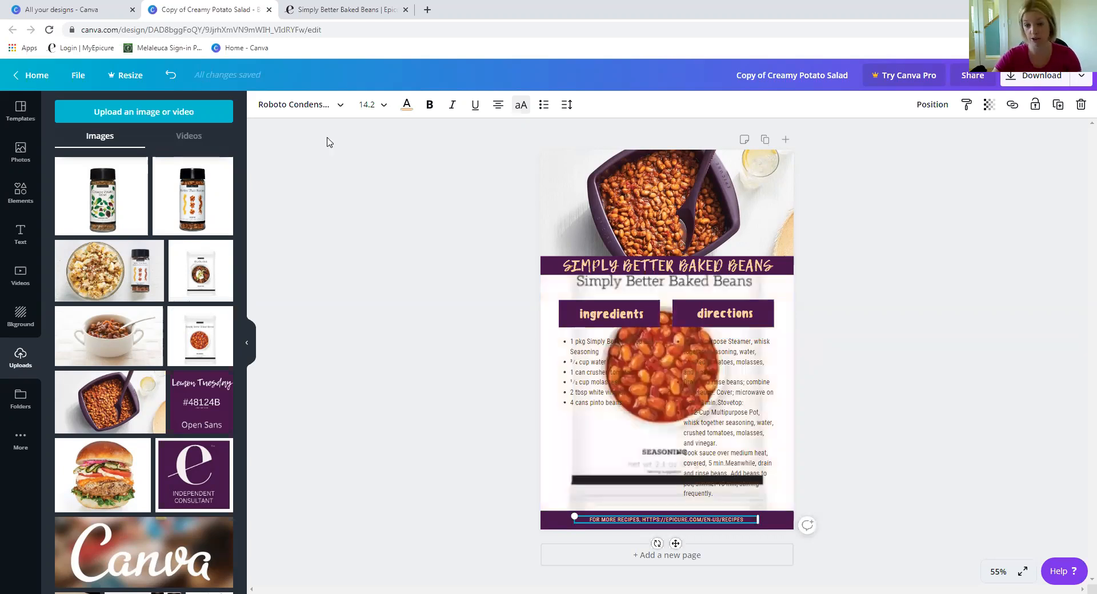
{"action": "left_click", "coordinate": [171, 75]}
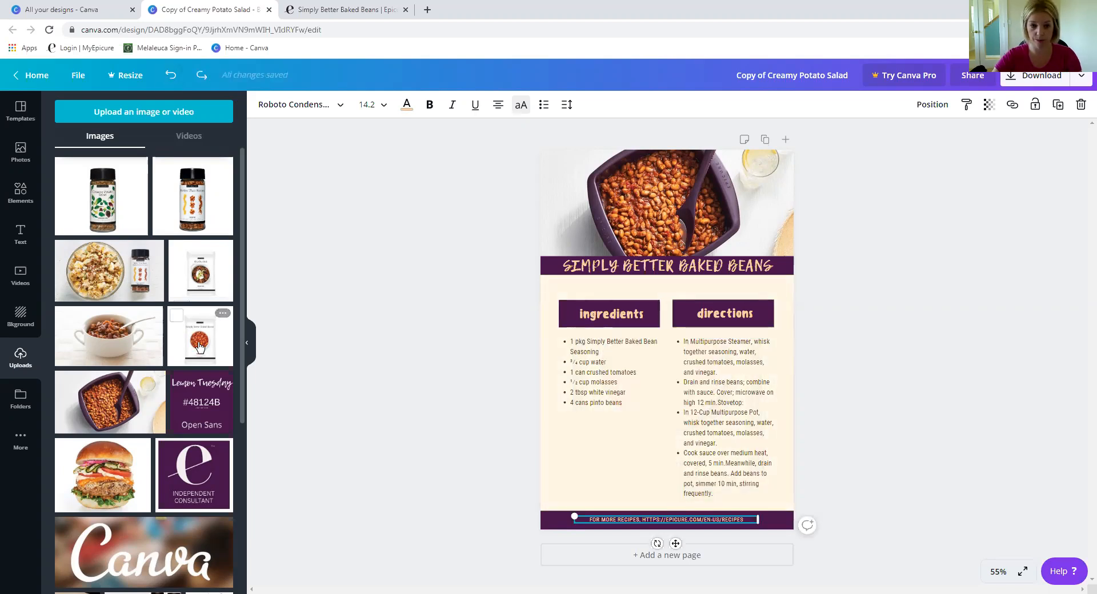
Add the uploaded Simply Better Baked Beans packet image below the ingredients, resting on the footer band, and scale it down
{"action": "left_click", "coordinate": [199, 346]}
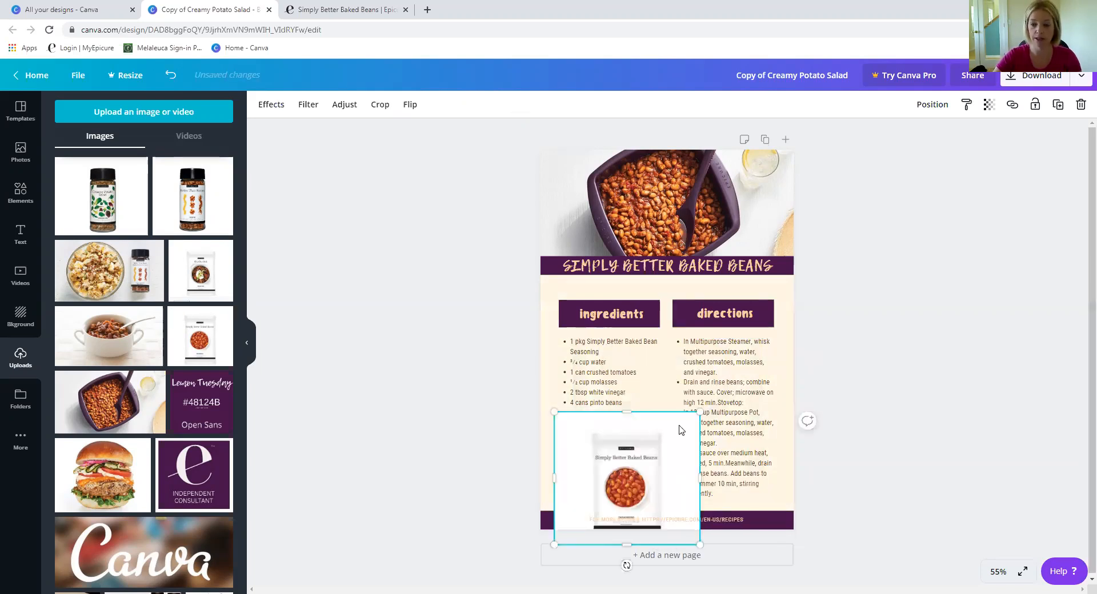
{"action": "left_click_drag", "start_coordinate": [643, 444], "coordinate": [630, 409]}
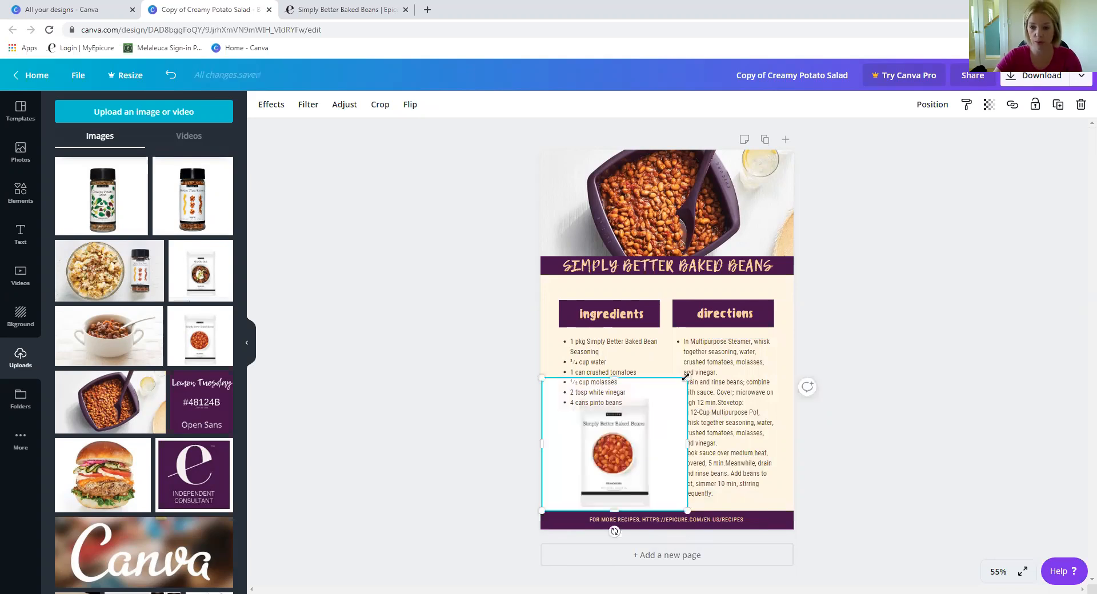
{"action": "left_click_drag", "start_coordinate": [683, 385], "coordinate": [615, 407]}
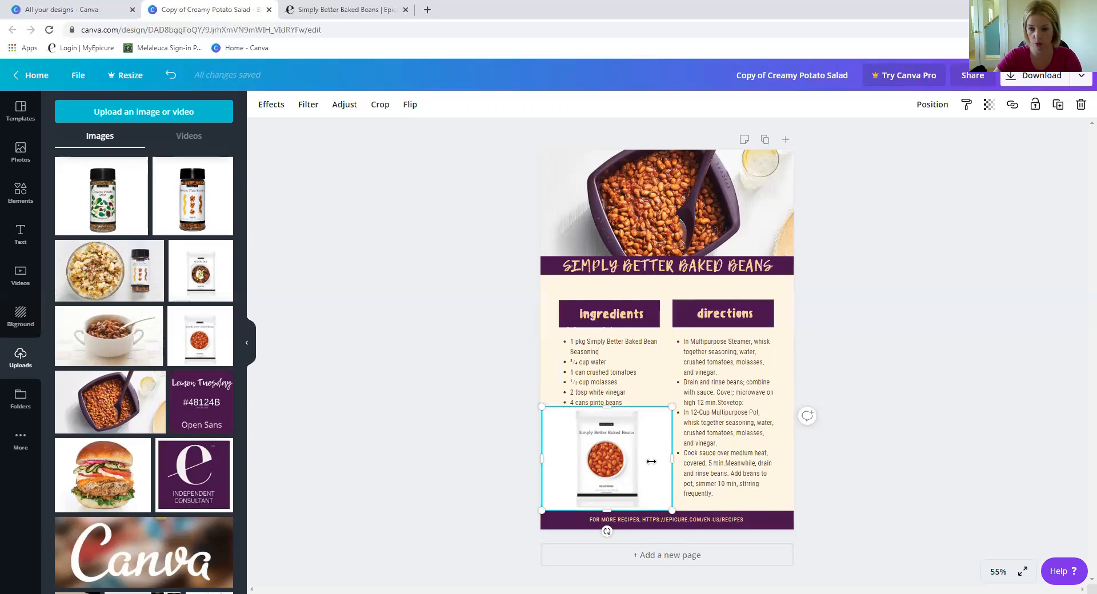
Crop the white sides off the packet image, then shrink it and center it in the gap under the ingredients' first words
{"action": "left_click_drag", "start_coordinate": [651, 461], "coordinate": [574, 465]}
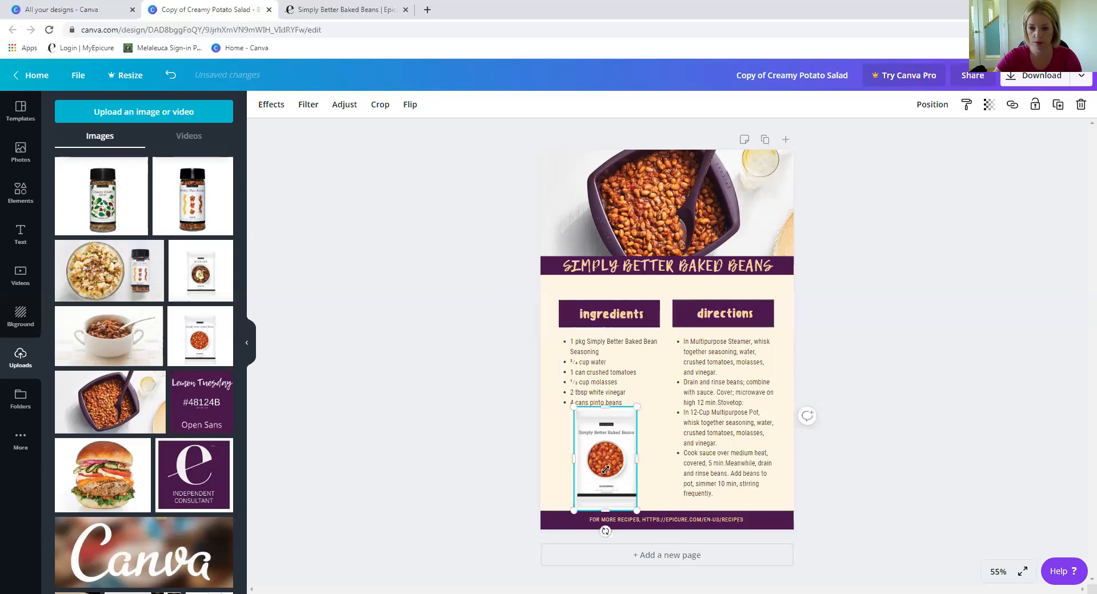
{"action": "left_click_drag", "start_coordinate": [636, 407], "coordinate": [627, 421]}
{"action": "left_click_drag", "start_coordinate": [603, 457], "coordinate": [588, 452]}
{"action": "left_click", "coordinate": [650, 455]}
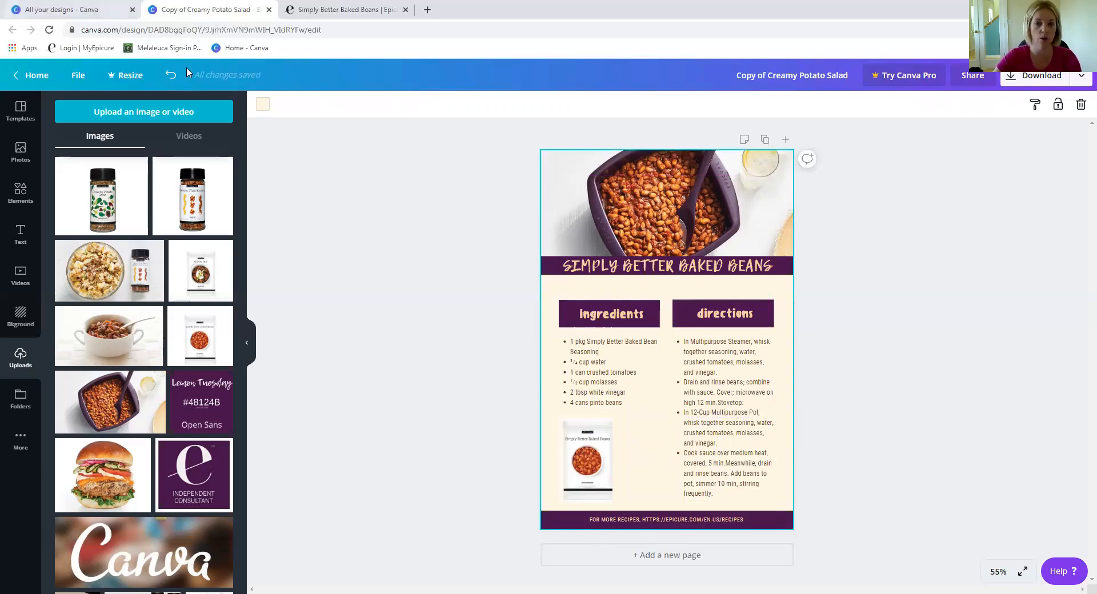
Open the Simply Better Baked Bean Seasoning product page from the recipe and copy the product title
{"action": "key", "text": "ctrl+Tab"}
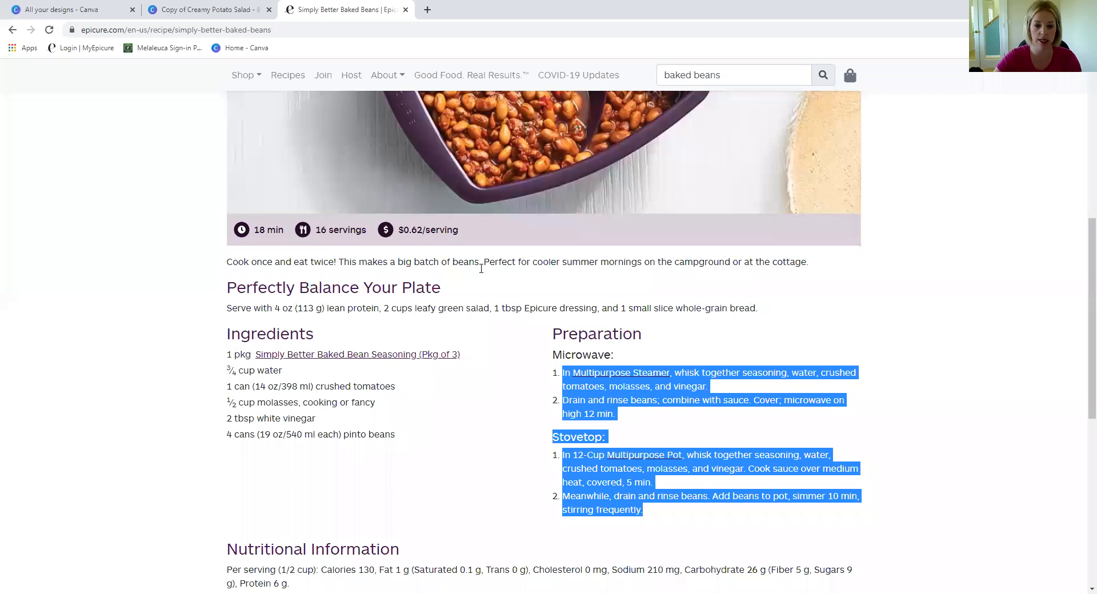
{"action": "scroll", "coordinate": [259, 311], "scroll_direction": "down", "scroll_amount": 8}
{"action": "left_click", "coordinate": [259, 312]}
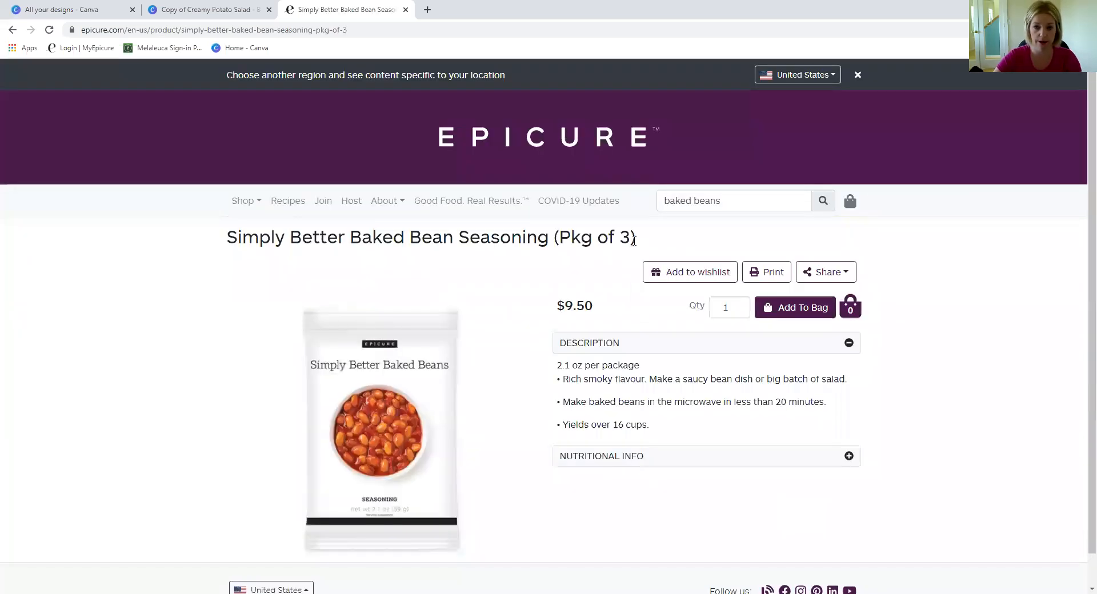
{"action": "triple_click", "coordinate": [231, 229]}
{"action": "key", "text": "ctrl+c"}
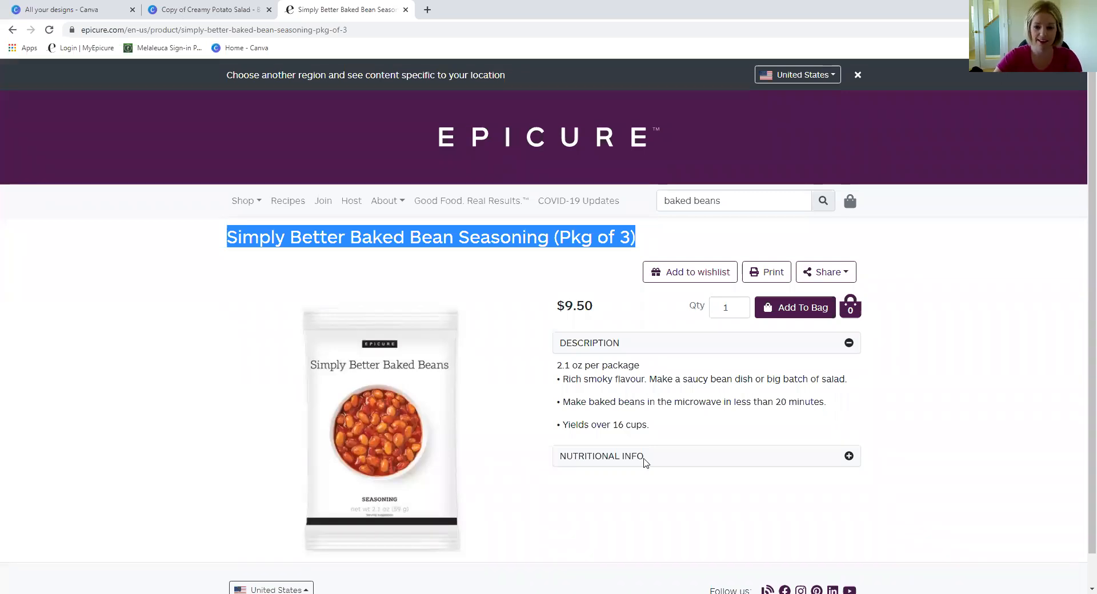
Add a body text box beside the packet image in the Canva design, paste the product title into it, and narrow it slightly
{"action": "key", "text": "ctrl+shift+Tab"}
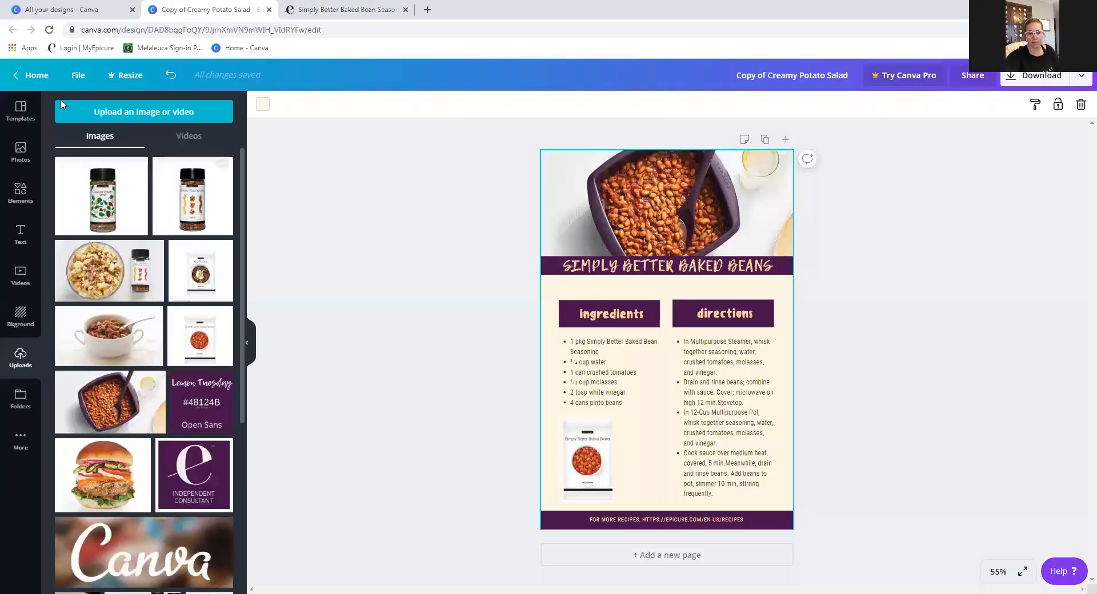
{"action": "left_click", "coordinate": [20, 234]}
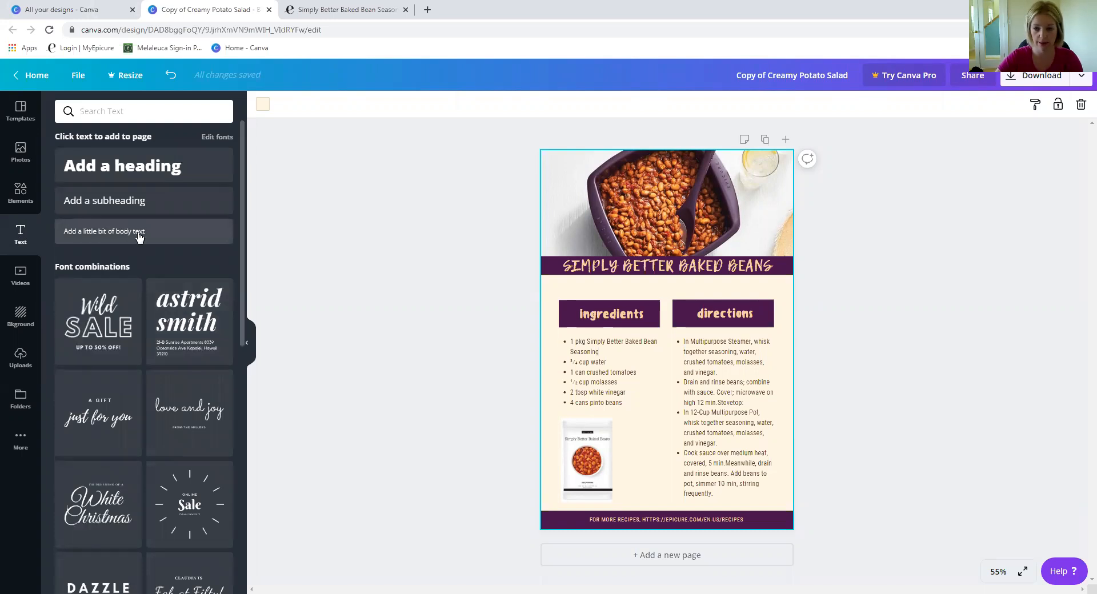
{"action": "left_click_drag", "start_coordinate": [139, 236], "coordinate": [656, 463]}
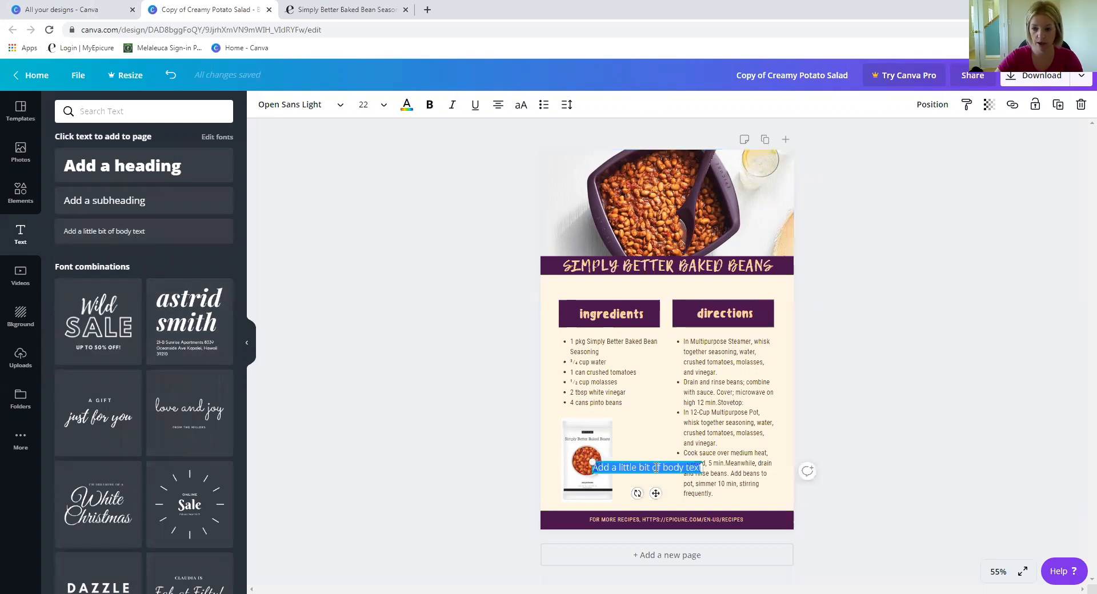
{"action": "key", "text": "ctrl+v"}
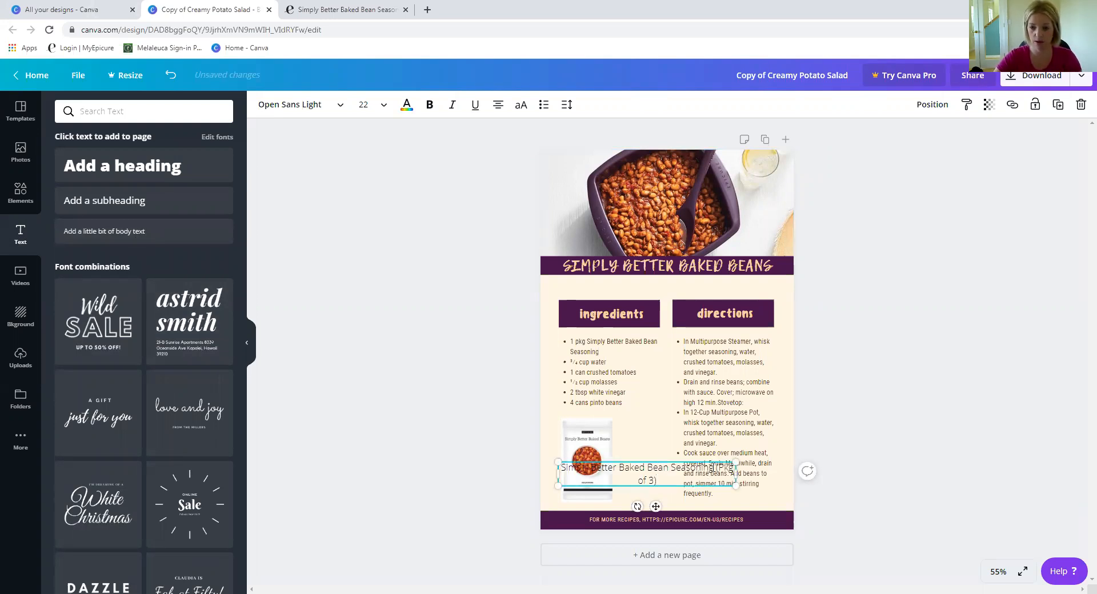
{"action": "left_click_drag", "start_coordinate": [735, 474], "coordinate": [724, 473]}
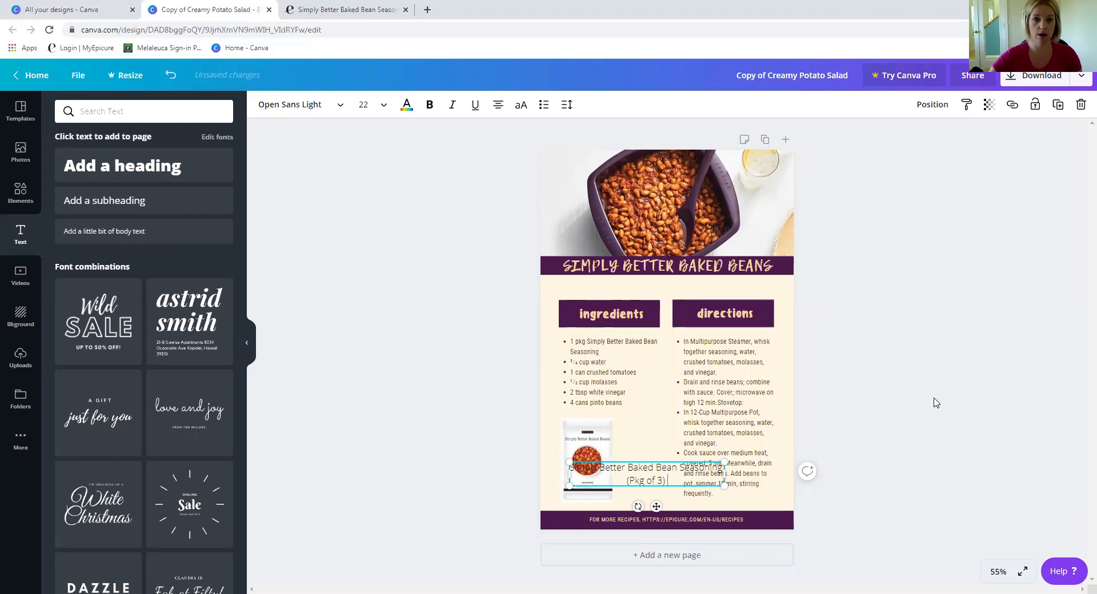
Check the seasoning's price on its product page and append "$9.50" to the caption in the design
{"action": "left_click", "coordinate": [306, 12]}
{"action": "left_click", "coordinate": [226, 13]}
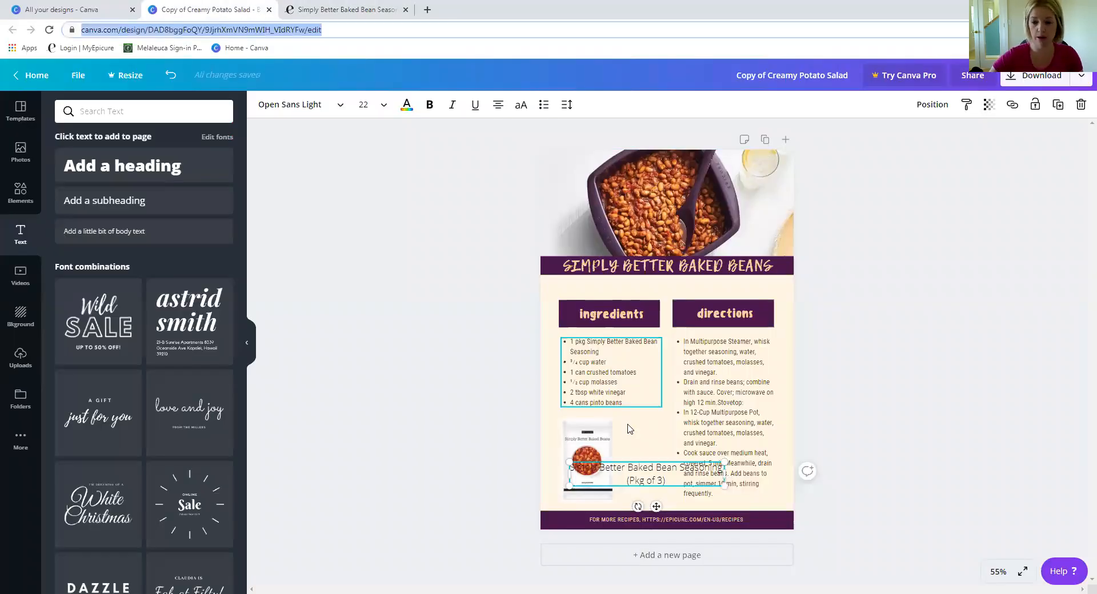
{"action": "left_click", "coordinate": [814, 388]}
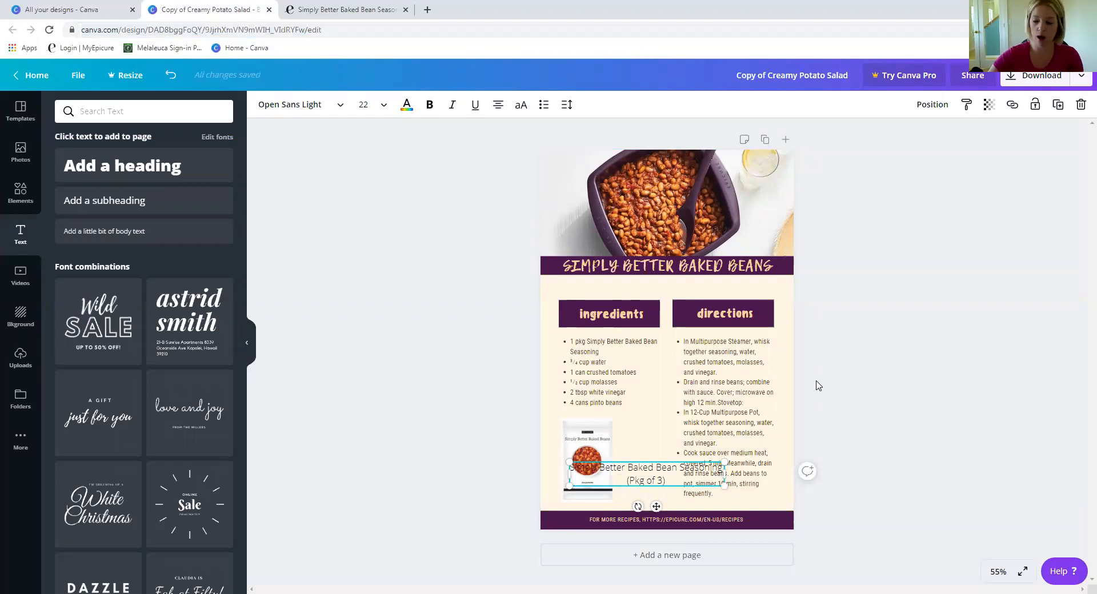
{"action": "type", "text": "$9.50"}
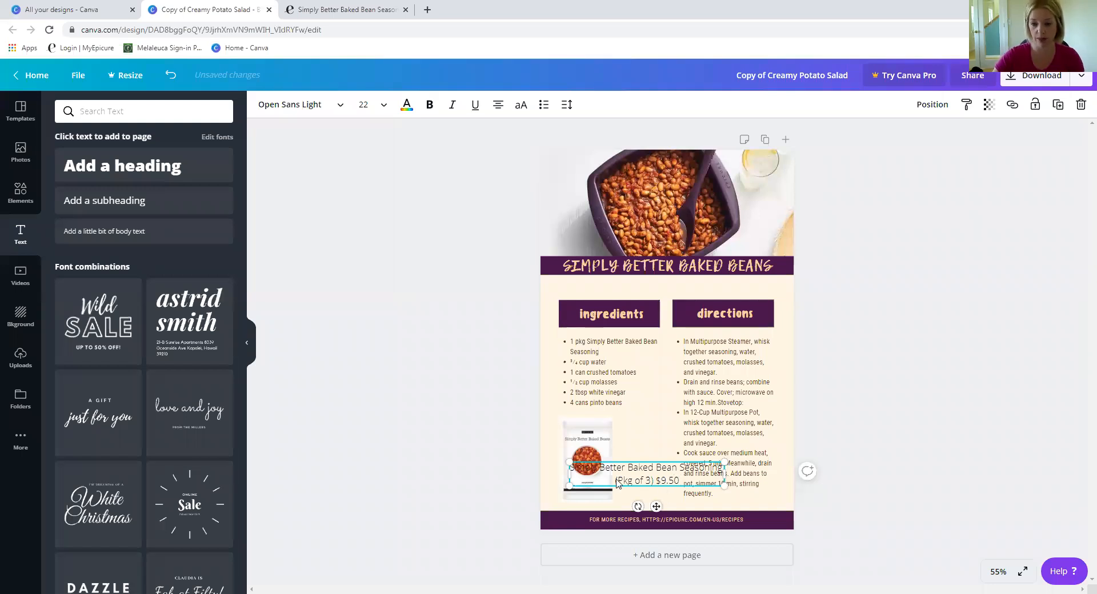
Set the font size of the seasoning name and price caption to 14
{"action": "left_click_drag", "start_coordinate": [568, 461], "coordinate": [560, 450]}
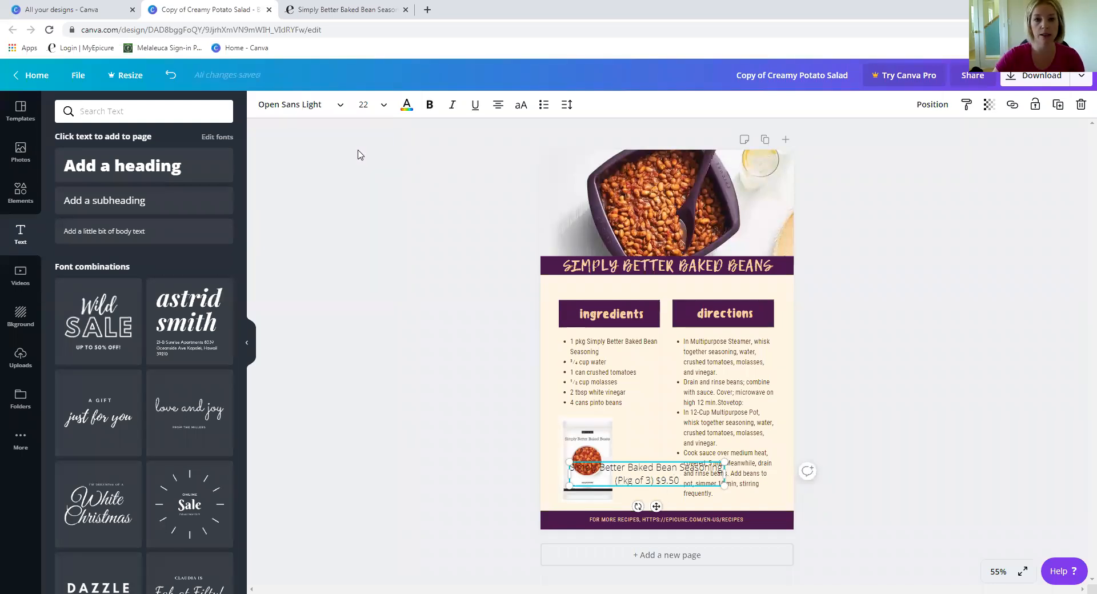
{"action": "left_click", "coordinate": [383, 106]}
{"action": "left_click", "coordinate": [379, 232]}
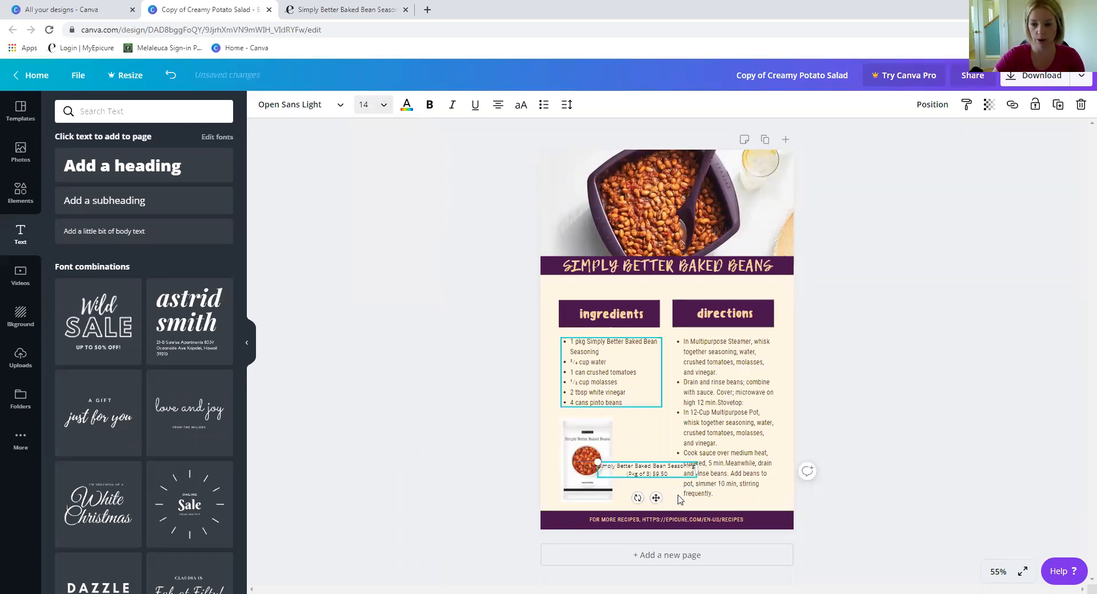
Center the seasoning packet image under the ingredients list and place the name and price caption directly beneath it
{"action": "left_click_drag", "start_coordinate": [589, 440], "coordinate": [611, 432]}
{"action": "left_click_drag", "start_coordinate": [660, 469], "coordinate": [615, 484]}
{"action": "key", "text": "Escape"}
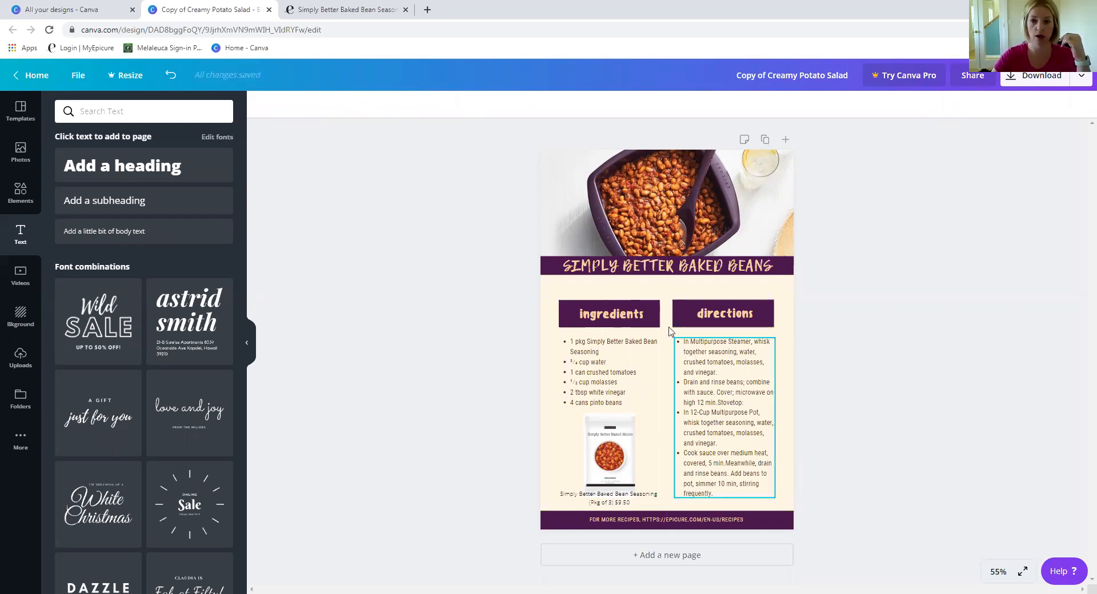
Rename the design as "Simply Better Baked Beans" and save it
{"action": "left_click", "coordinate": [769, 75]}
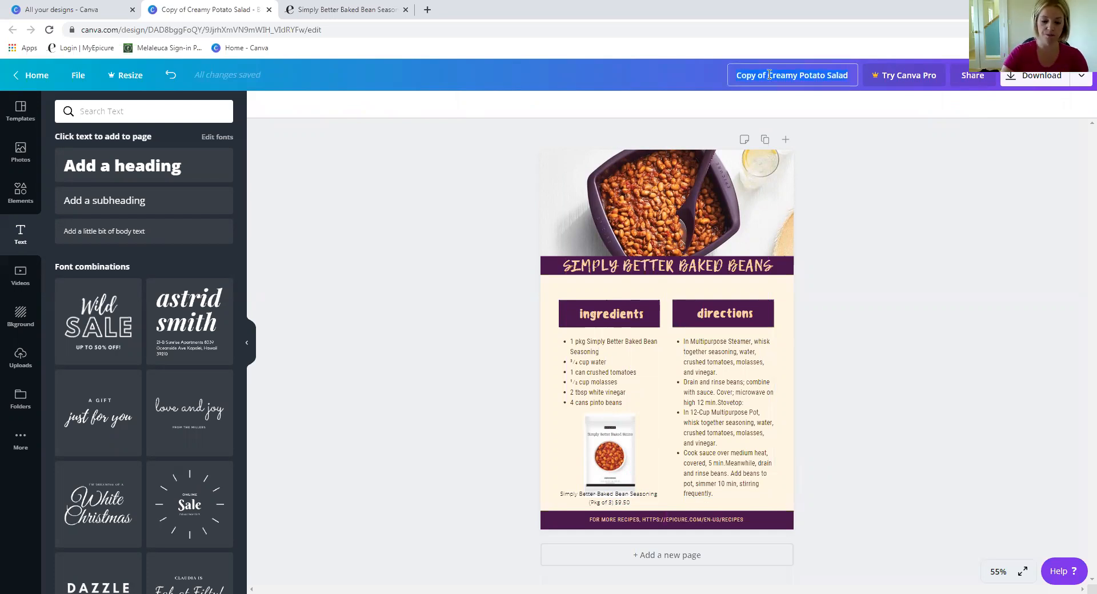
{"action": "type", "text": "Simply Be"}
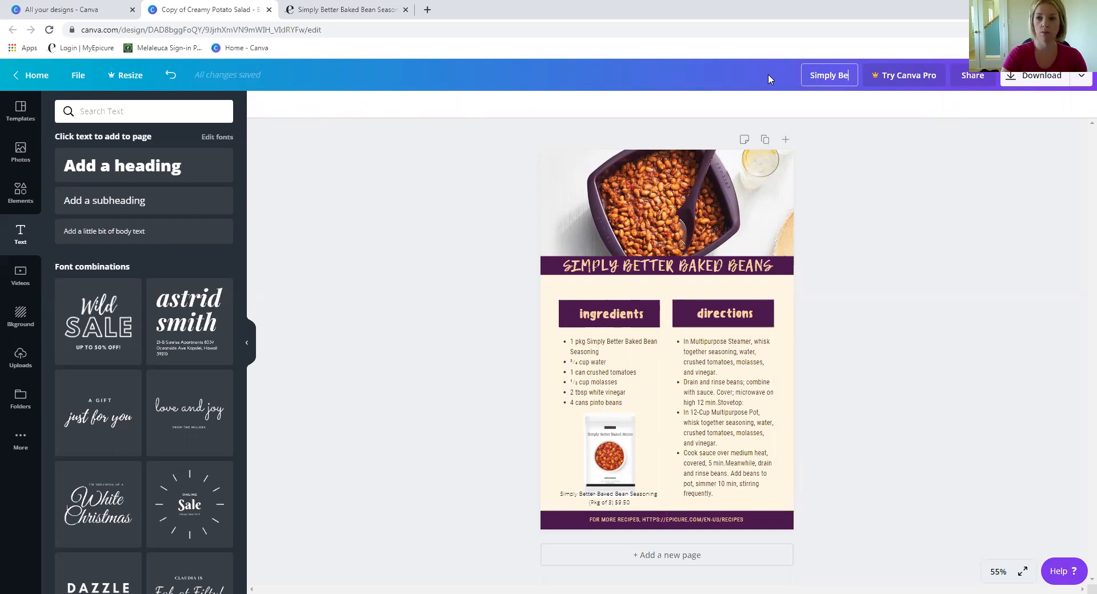
{"action": "type", "text": "tter Baked BN"}
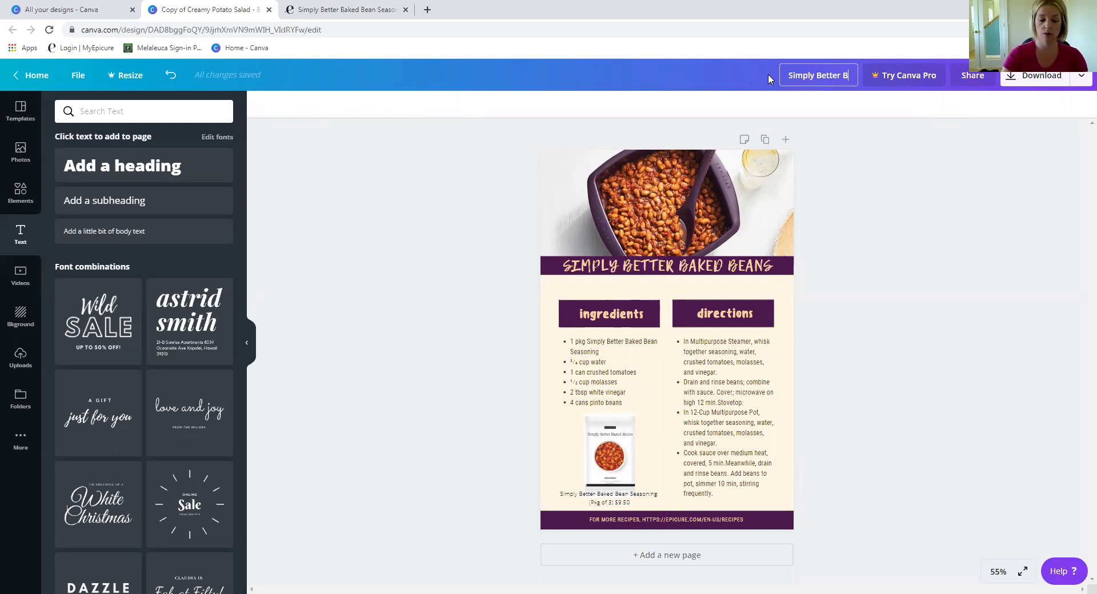
{"action": "key", "text": "BackSpace"}
{"action": "key", "text": "BackSpace"}
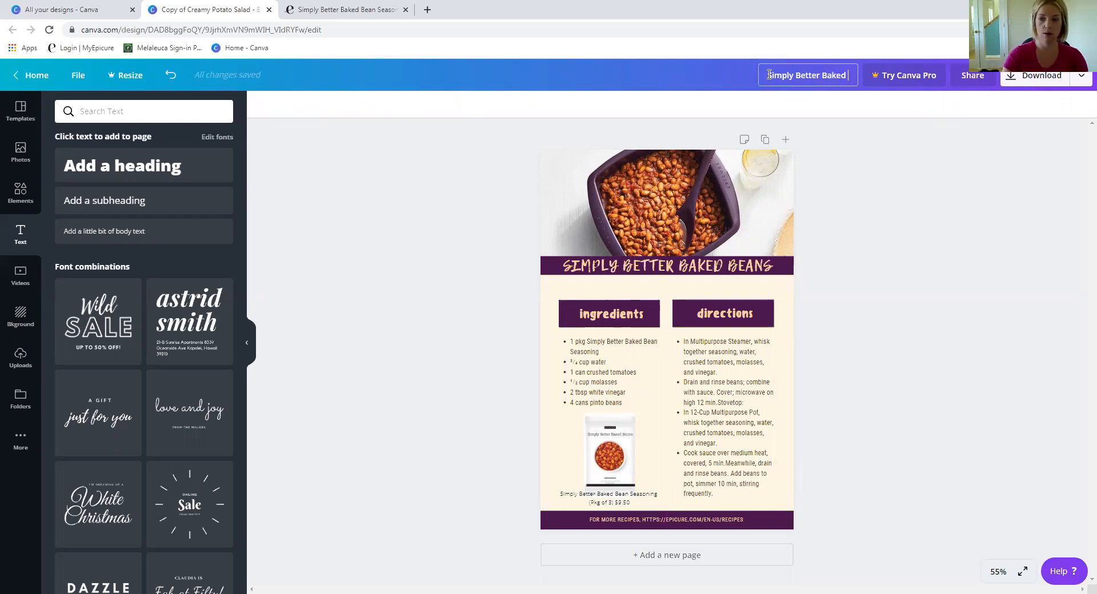
{"action": "type", "text": "Beans"}
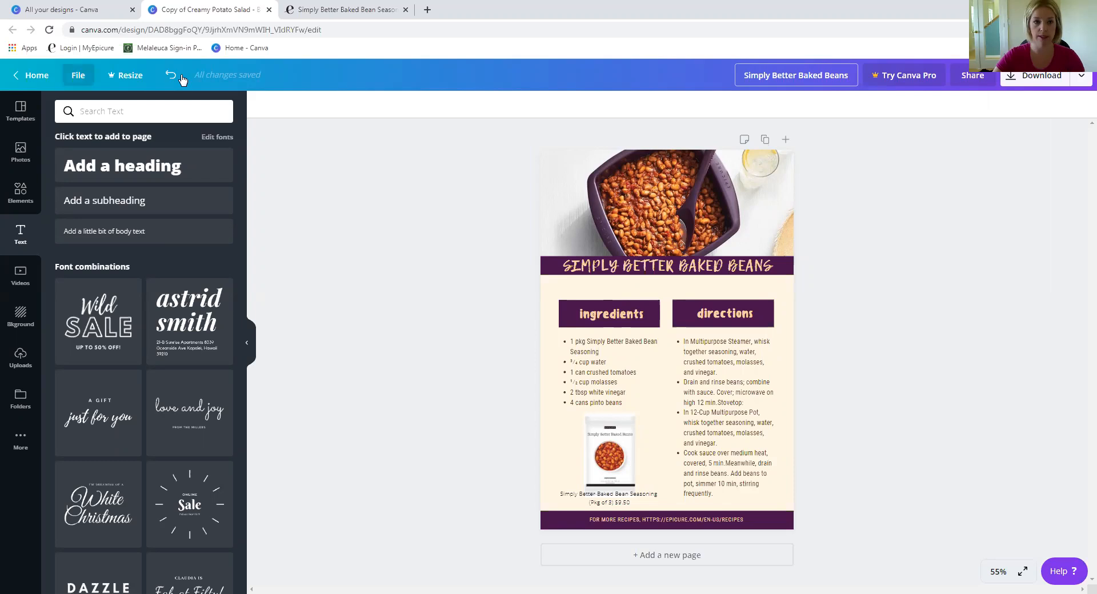
{"action": "left_click", "coordinate": [79, 75]}
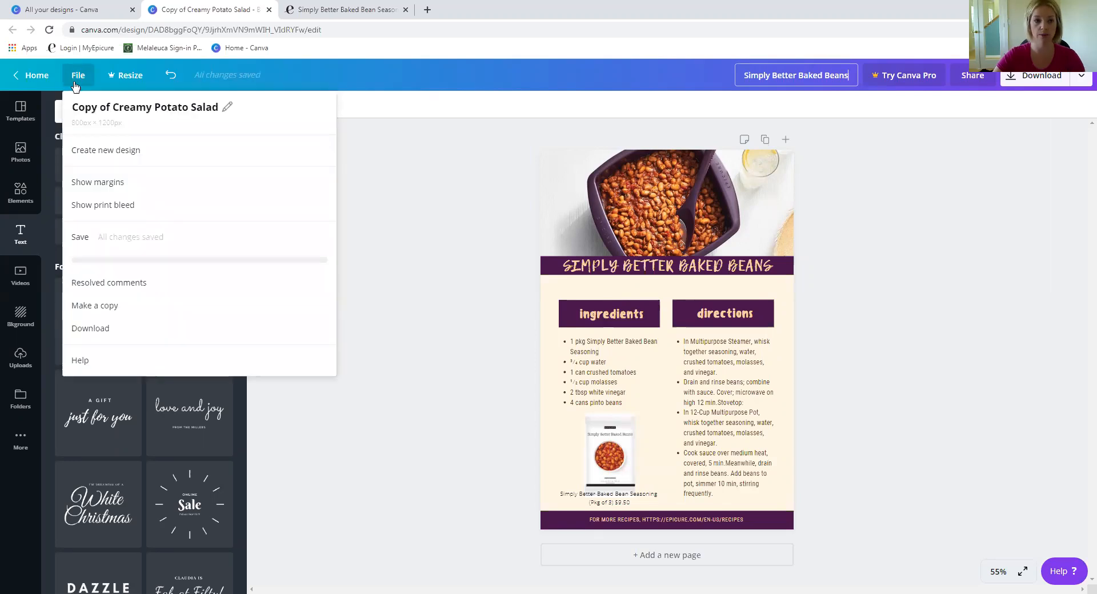
{"action": "left_click", "coordinate": [132, 238]}
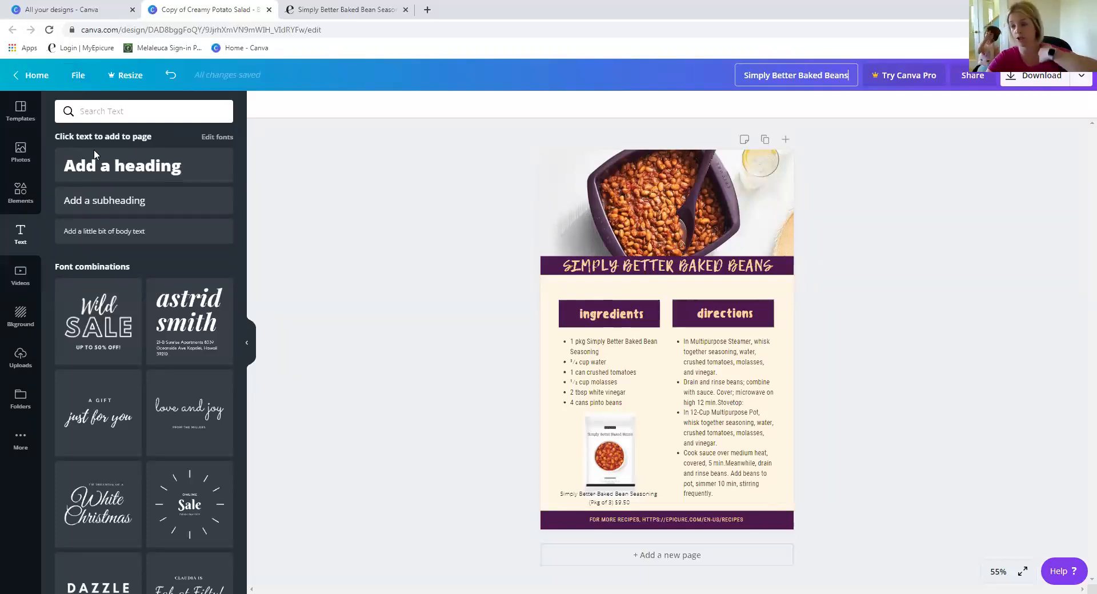
Return to the home page, browse the full collection of designs, and open the "Grinder Favorites" design
{"action": "mouse_move", "coordinate": [117, 400]}
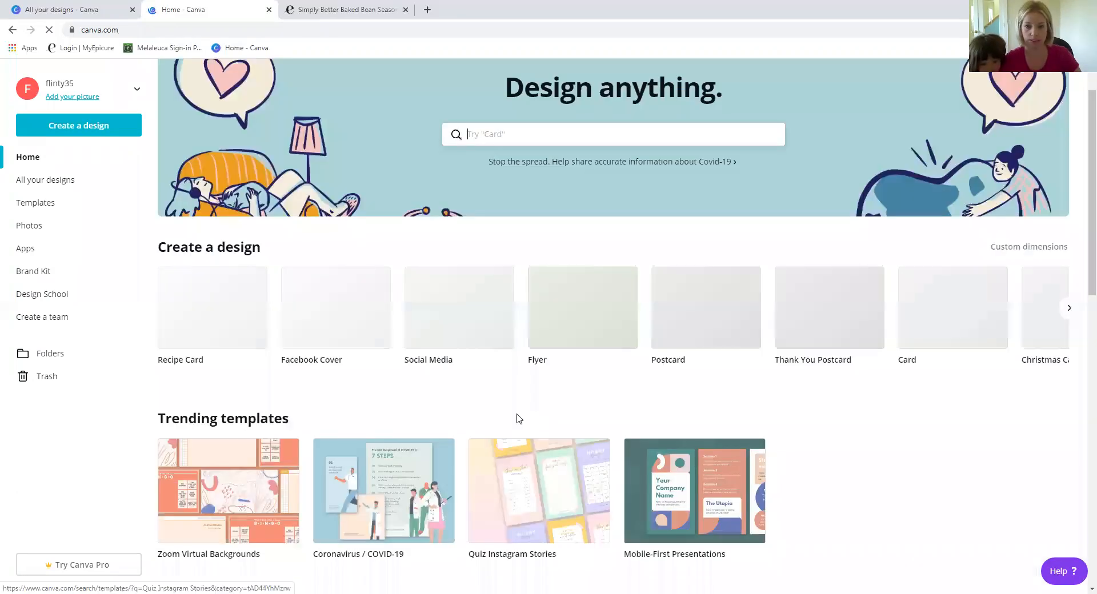
{"action": "scroll", "coordinate": [539, 399], "scroll_direction": "down", "scroll_amount": 2}
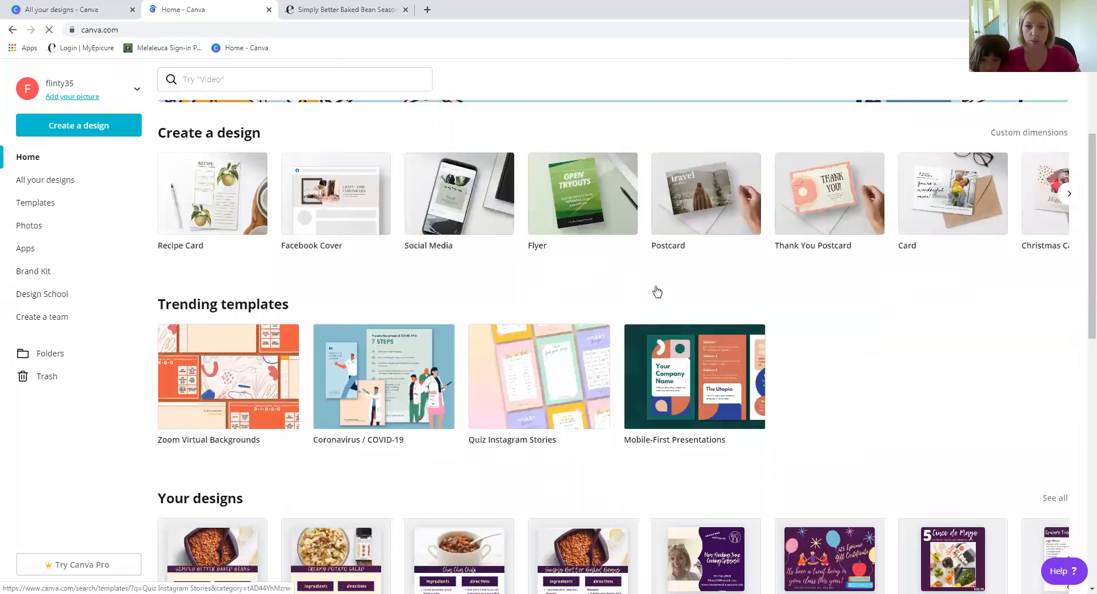
{"action": "scroll", "coordinate": [657, 292], "scroll_direction": "down", "scroll_amount": 7}
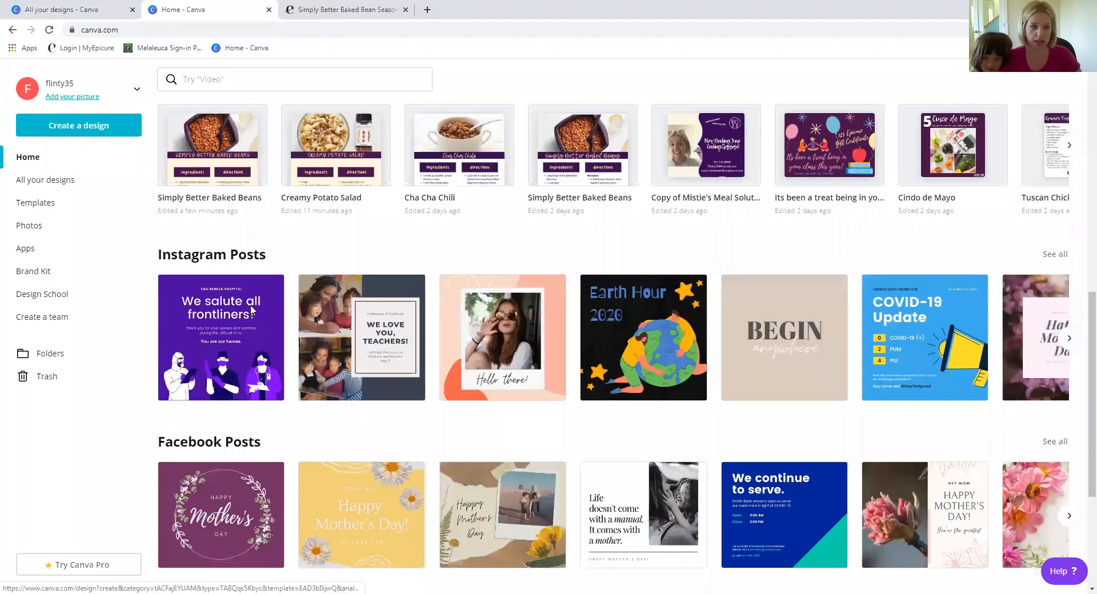
{"action": "scroll", "coordinate": [251, 310], "scroll_direction": "up", "scroll_amount": 2}
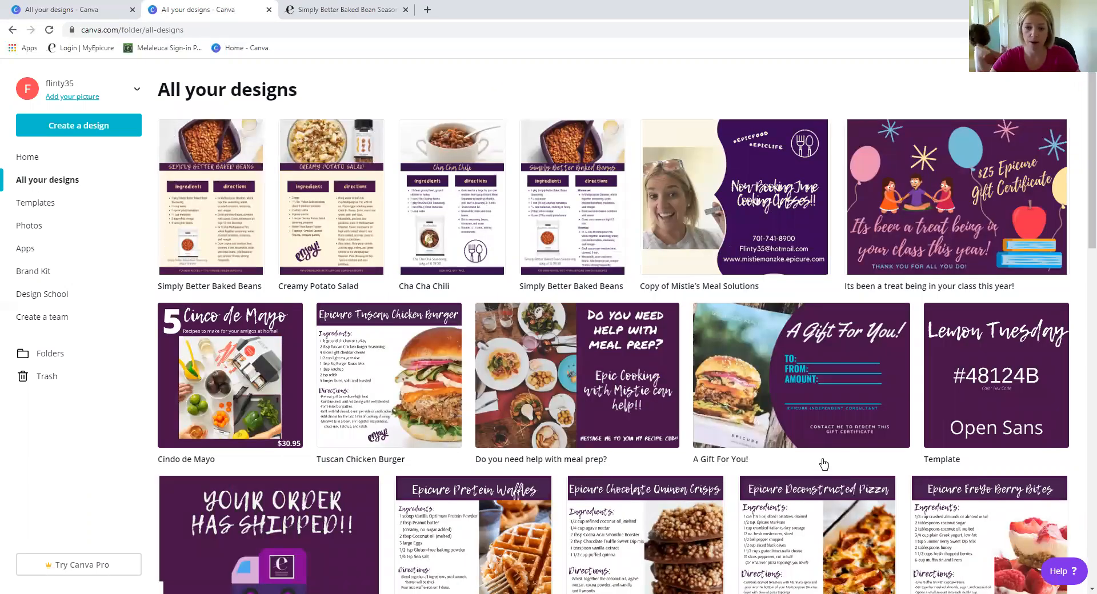
{"action": "scroll", "coordinate": [823, 463], "scroll_direction": "down", "scroll_amount": 3}
{"action": "scroll", "coordinate": [811, 452], "scroll_direction": "down", "scroll_amount": 6}
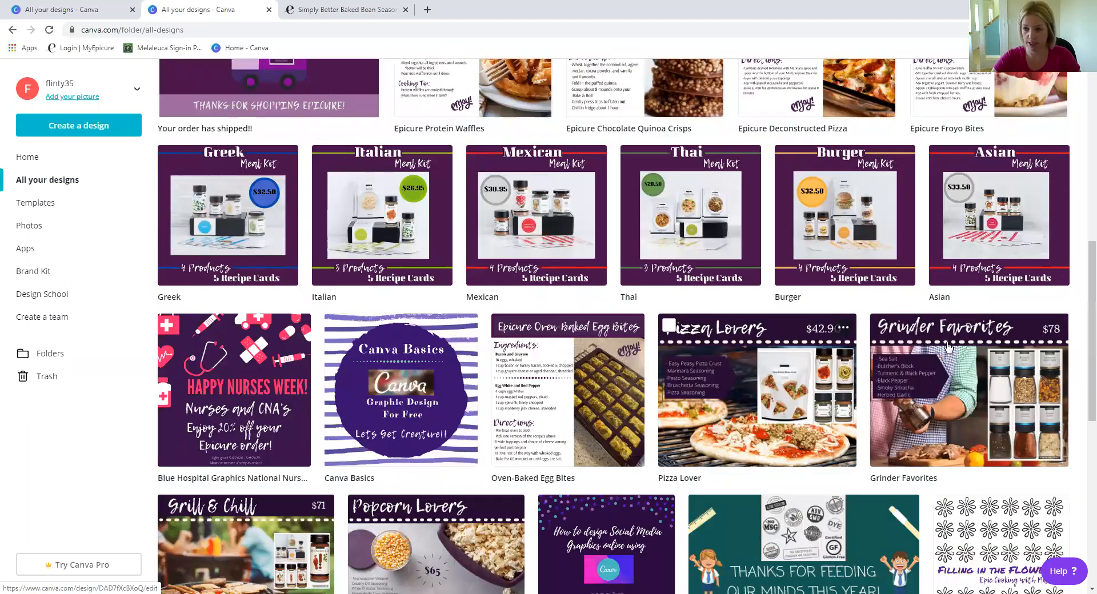
{"action": "left_click", "coordinate": [936, 338]}
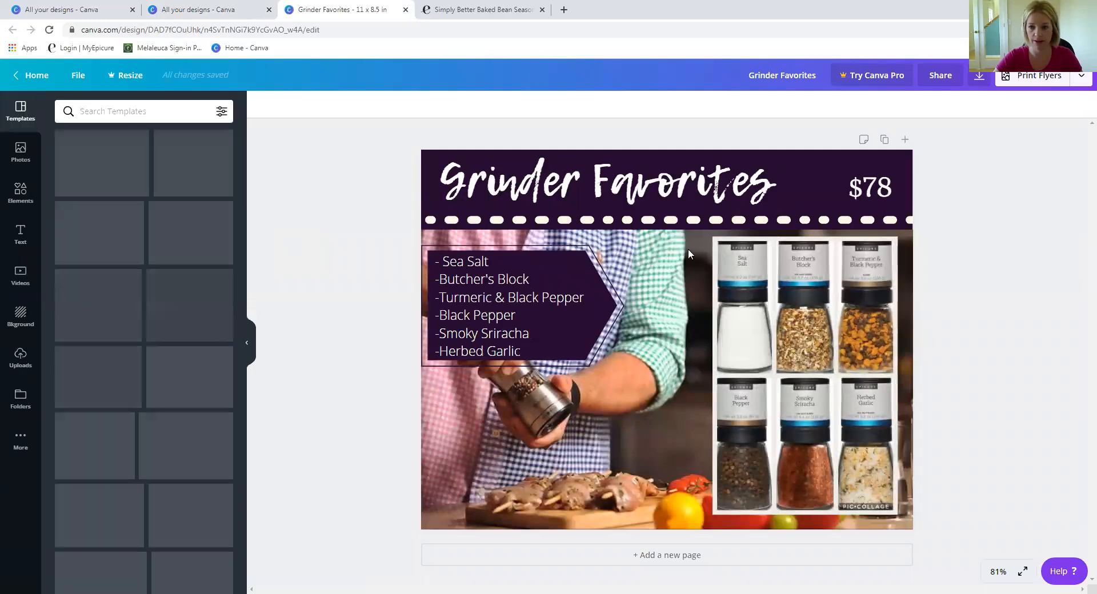
Search the elements for "line" and examine the grouped dashed line beneath the Grinder Favorites title
{"action": "left_click", "coordinate": [21, 194]}
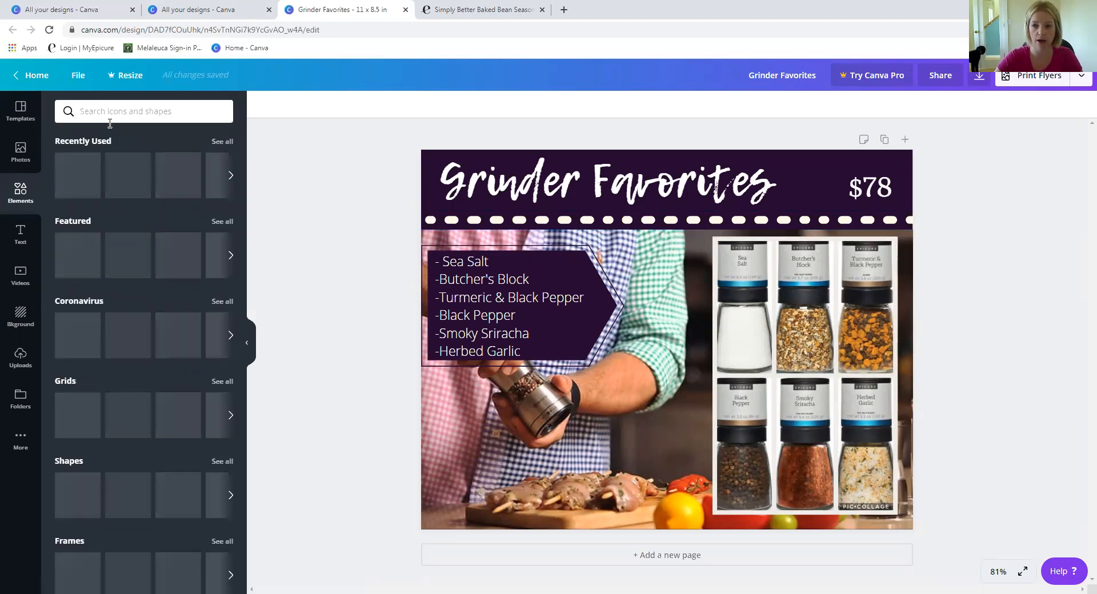
{"action": "left_click", "coordinate": [143, 103]}
{"action": "type", "text": "line"}
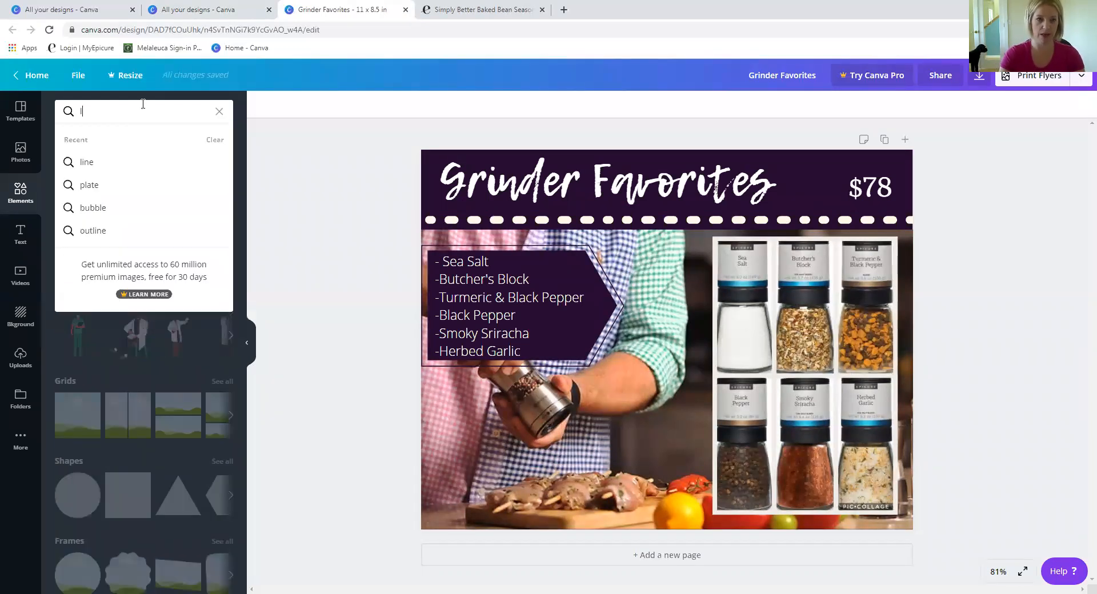
{"action": "key", "text": "Return"}
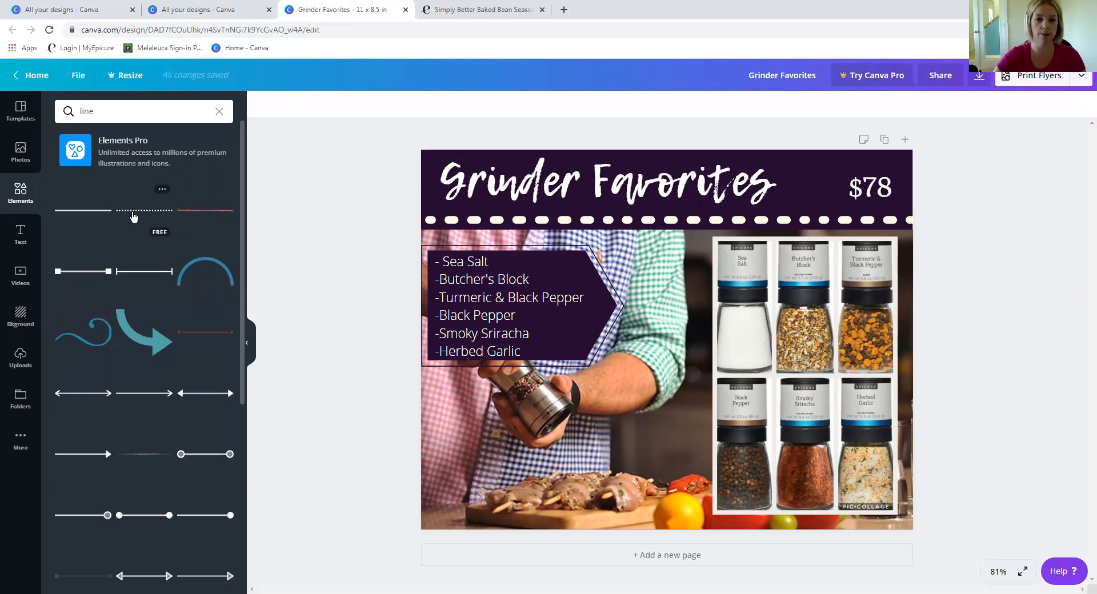
{"action": "left_click", "coordinate": [538, 226]}
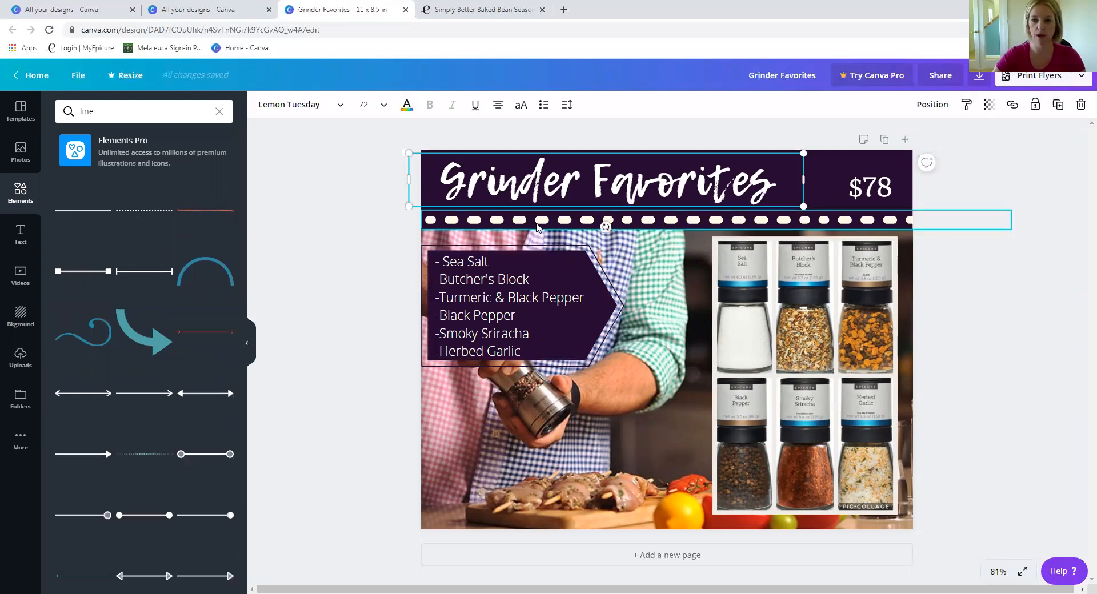
{"action": "left_click", "coordinate": [480, 222]}
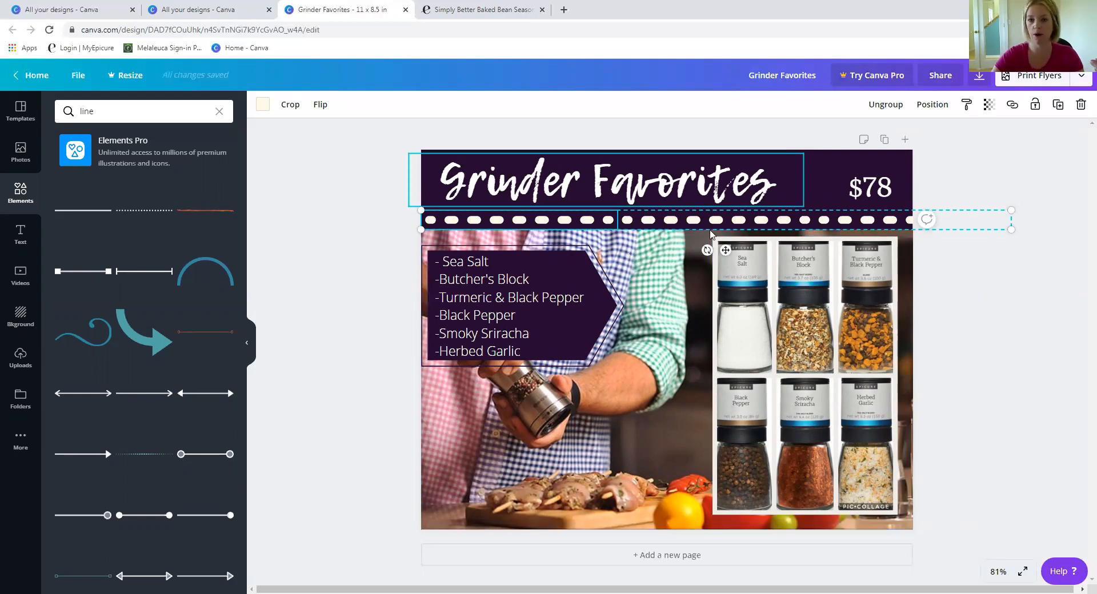
{"action": "left_click", "coordinate": [356, 235]}
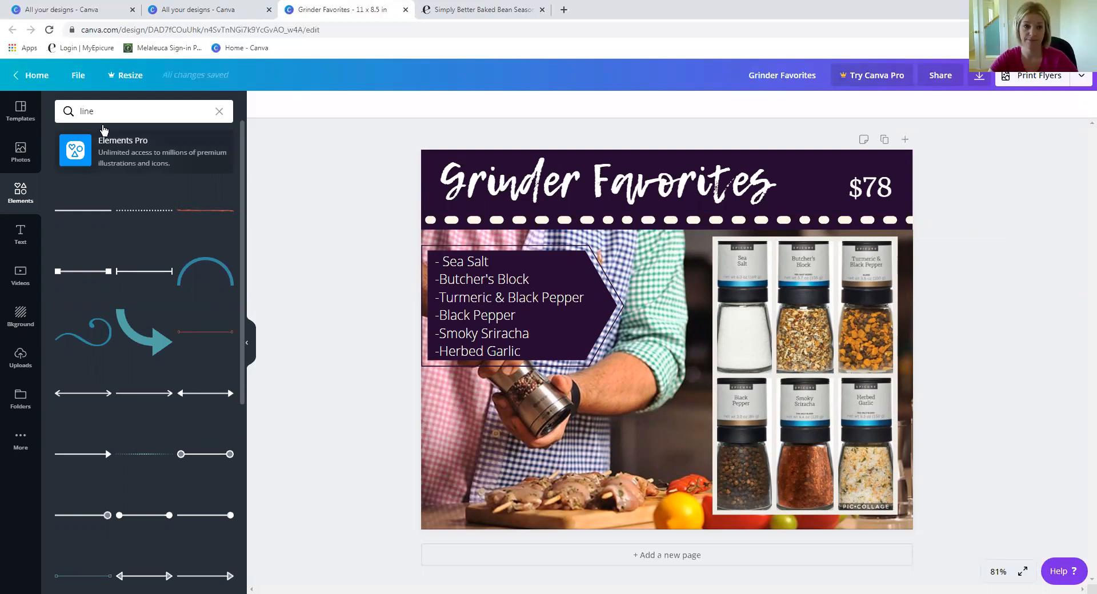
{"action": "left_click", "coordinate": [77, 75]}
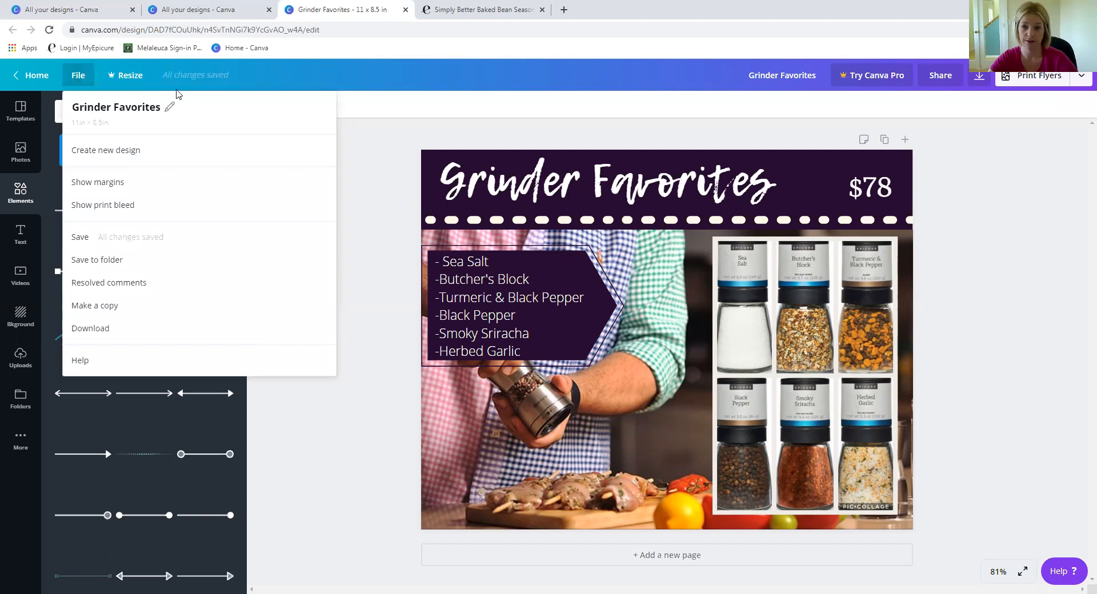
{"action": "left_click", "coordinate": [613, 350]}
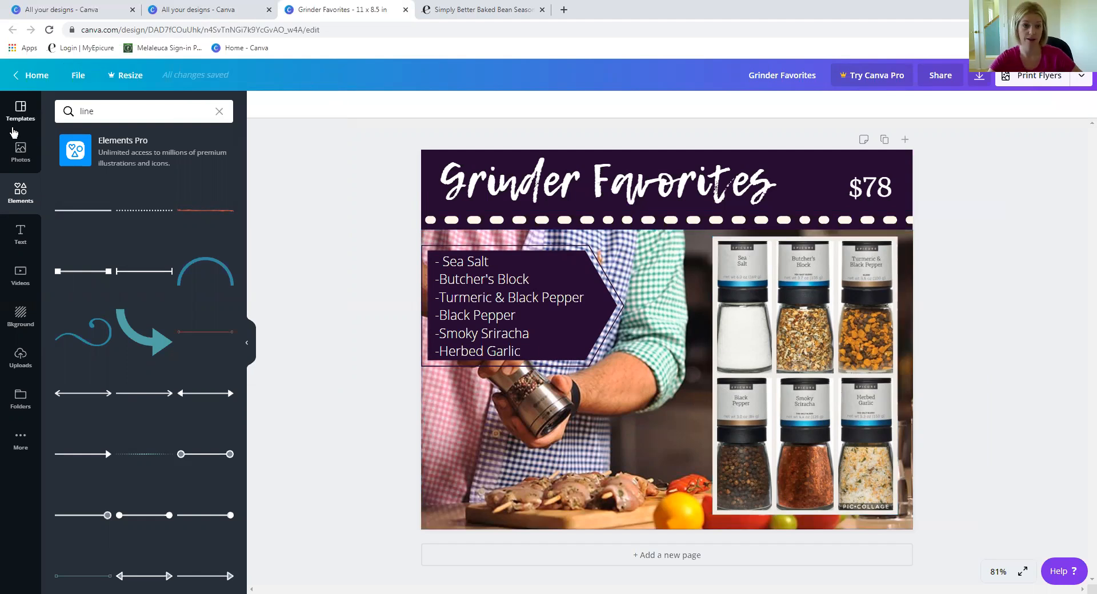
{"action": "left_click", "coordinate": [20, 151]}
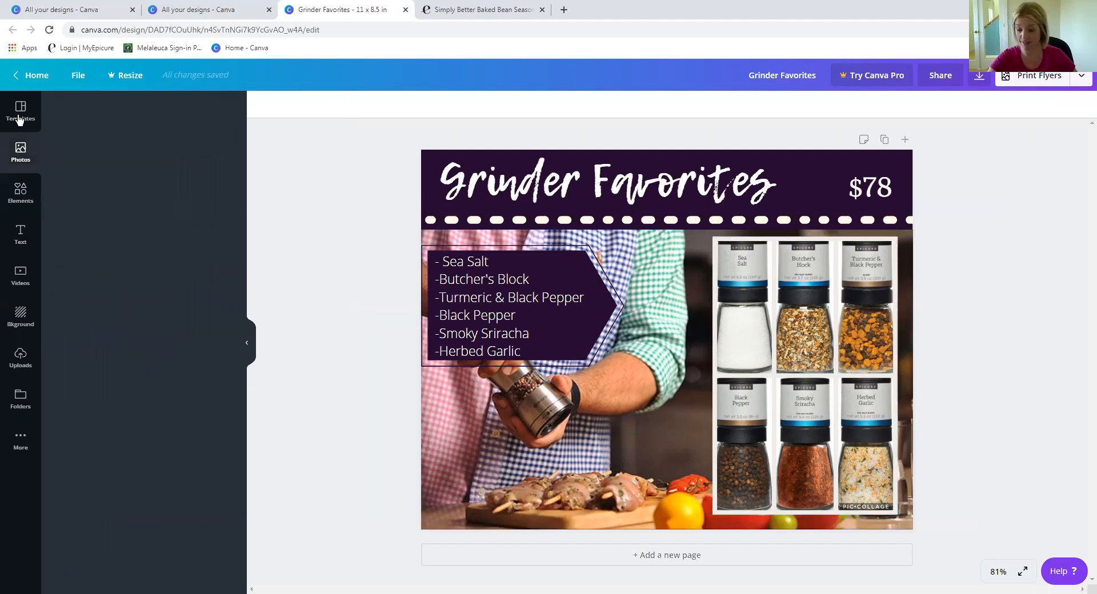
{"action": "left_click", "coordinate": [18, 118]}
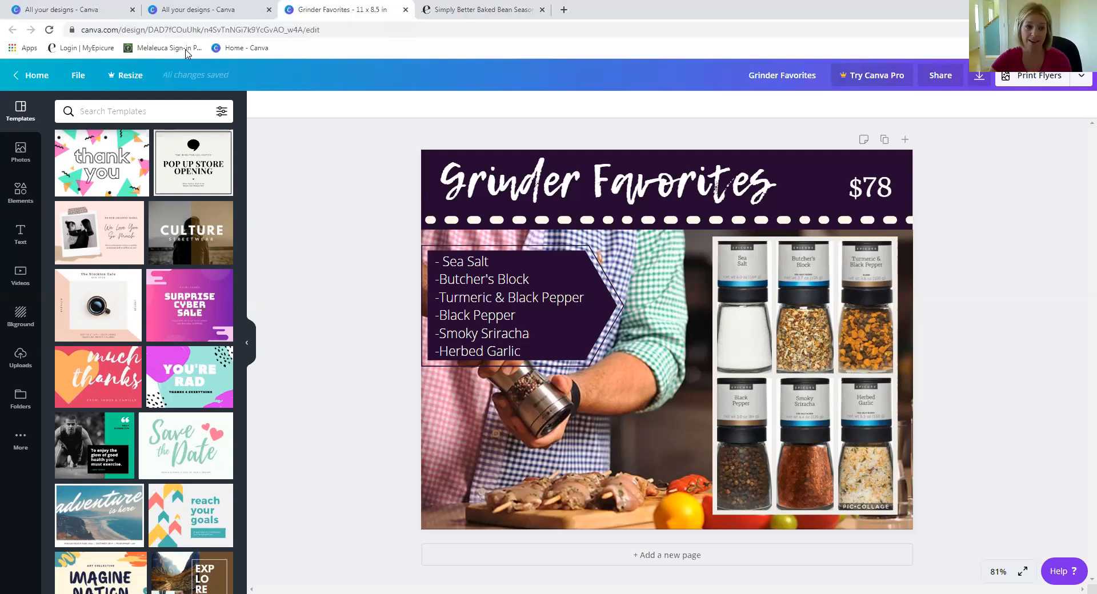
Return to the home page, look over the recent designs, and open the list of all designs
{"action": "left_click", "coordinate": [55, 78]}
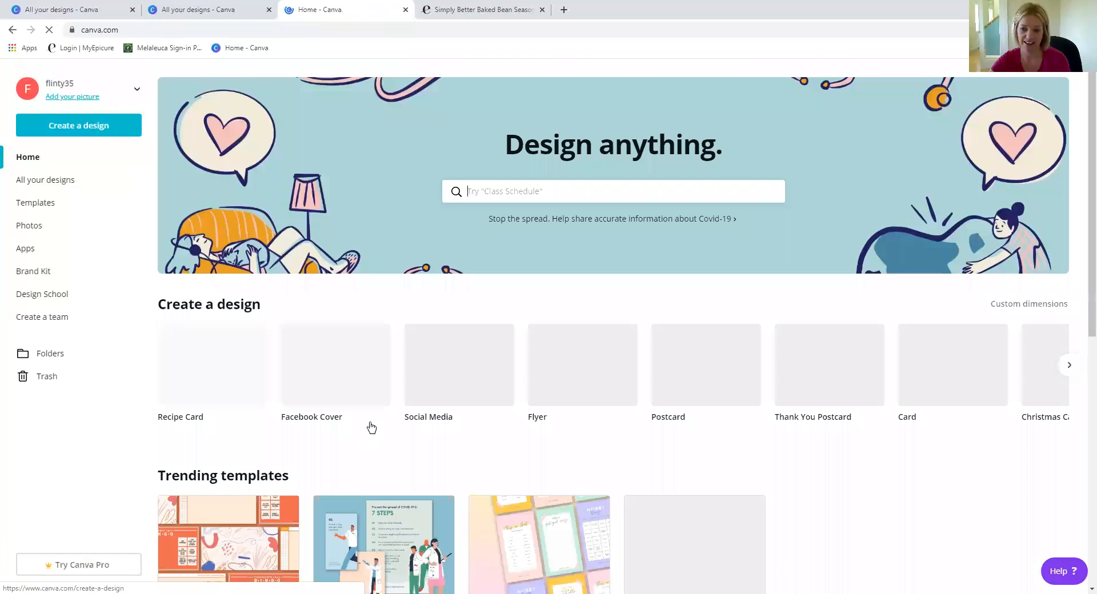
{"action": "scroll", "coordinate": [371, 428], "scroll_direction": "down", "scroll_amount": 8}
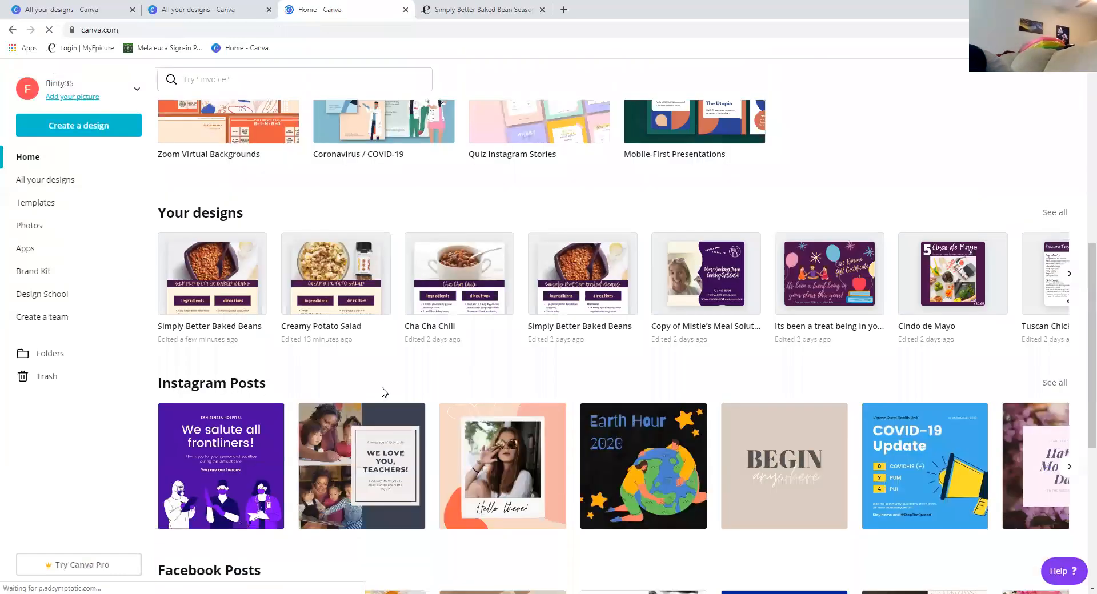
{"action": "scroll", "coordinate": [453, 345], "scroll_direction": "down", "scroll_amount": 1}
{"action": "scroll", "coordinate": [464, 347], "scroll_direction": "up", "scroll_amount": 1}
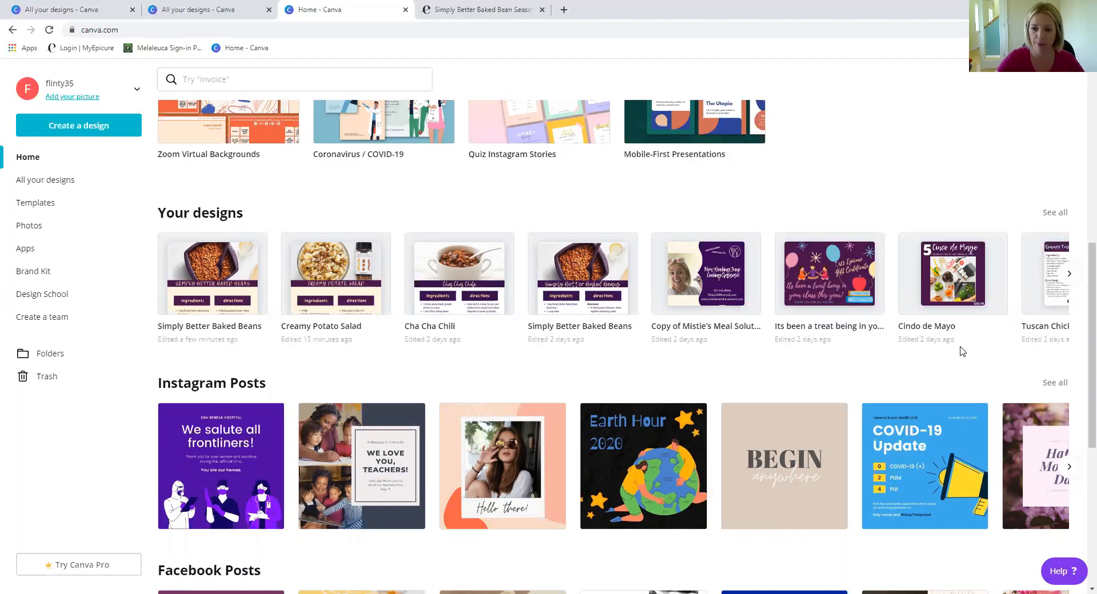
{"action": "mouse_move", "coordinate": [900, 310]}
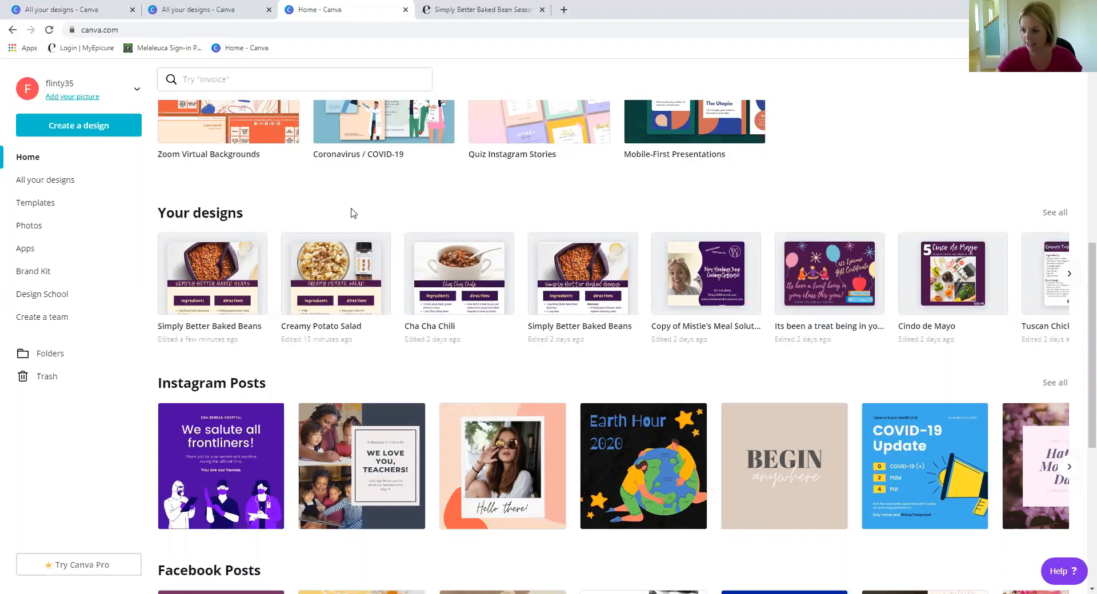
{"action": "mouse_move", "coordinate": [955, 318]}
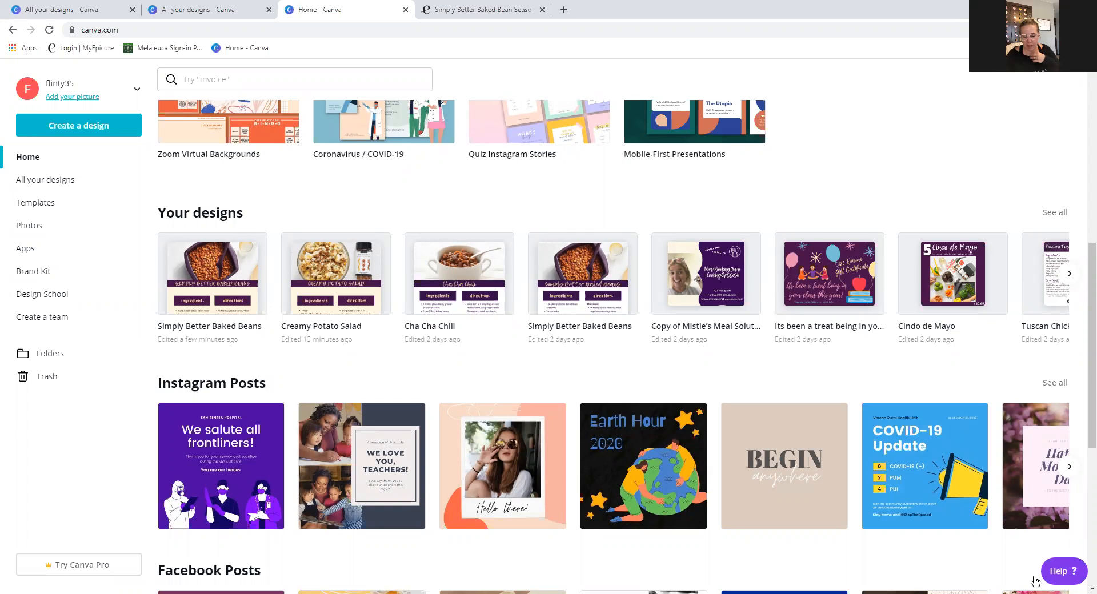
{"action": "mouse_move", "coordinate": [867, 263]}
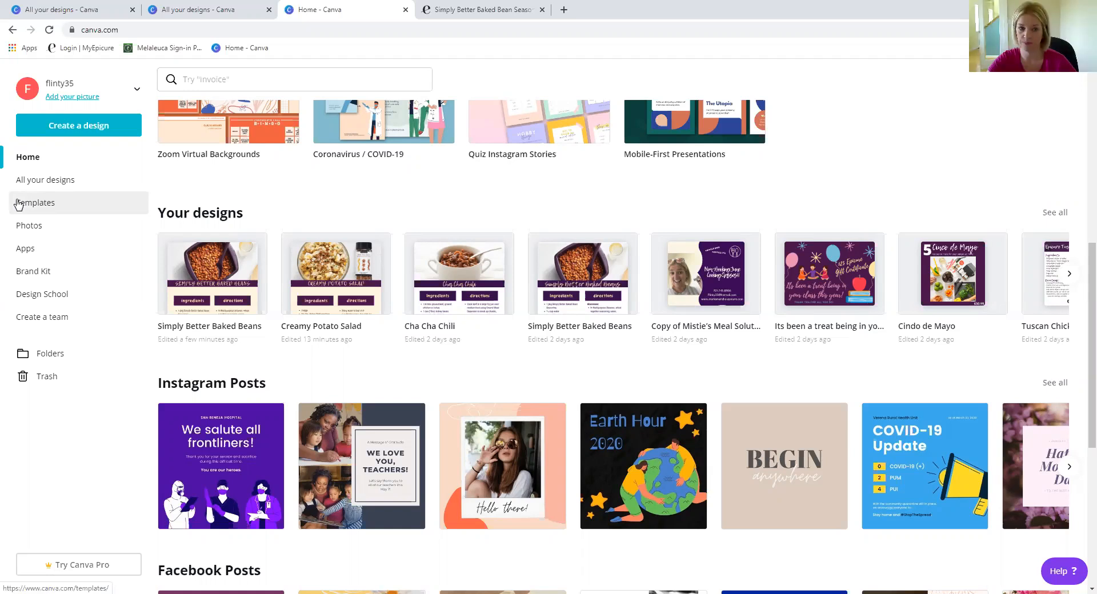
{"action": "left_click", "coordinate": [52, 184]}
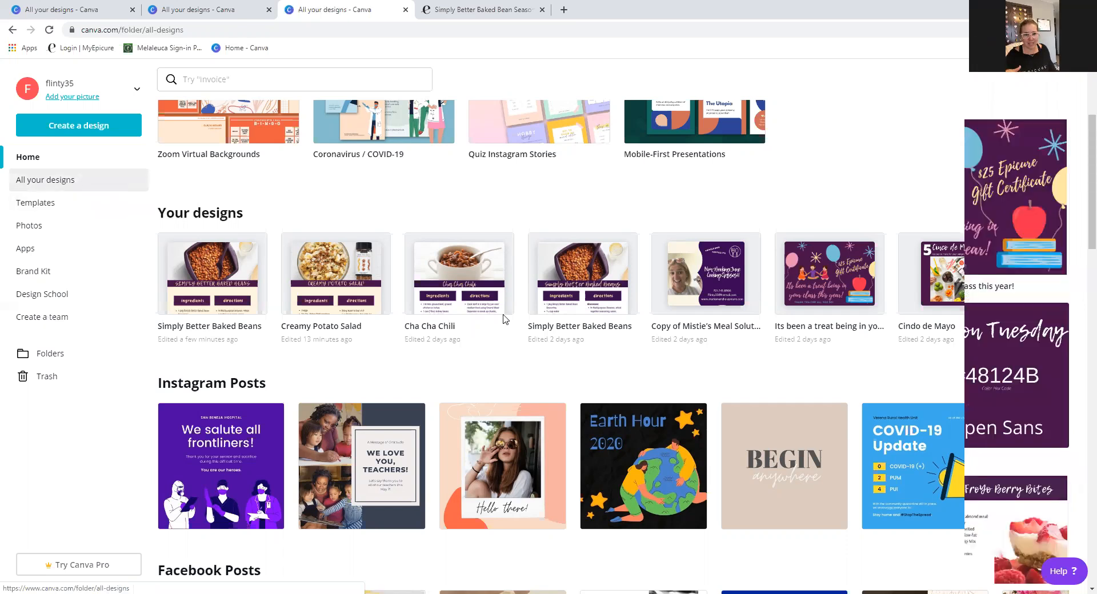